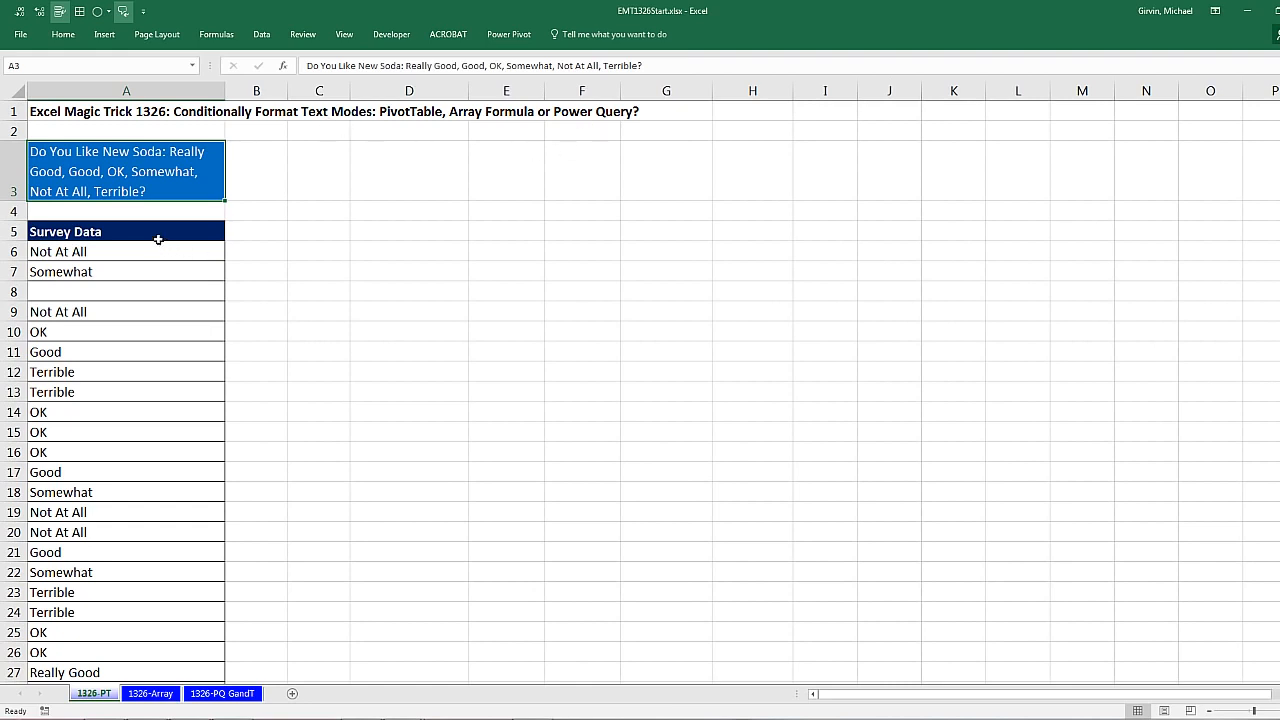
# Step: Examine the soda survey answers in column A, including the repeated responses and the empty cell A8
pyautogui.moveTo(153, 241); pyautogui.dragTo(143, 477)
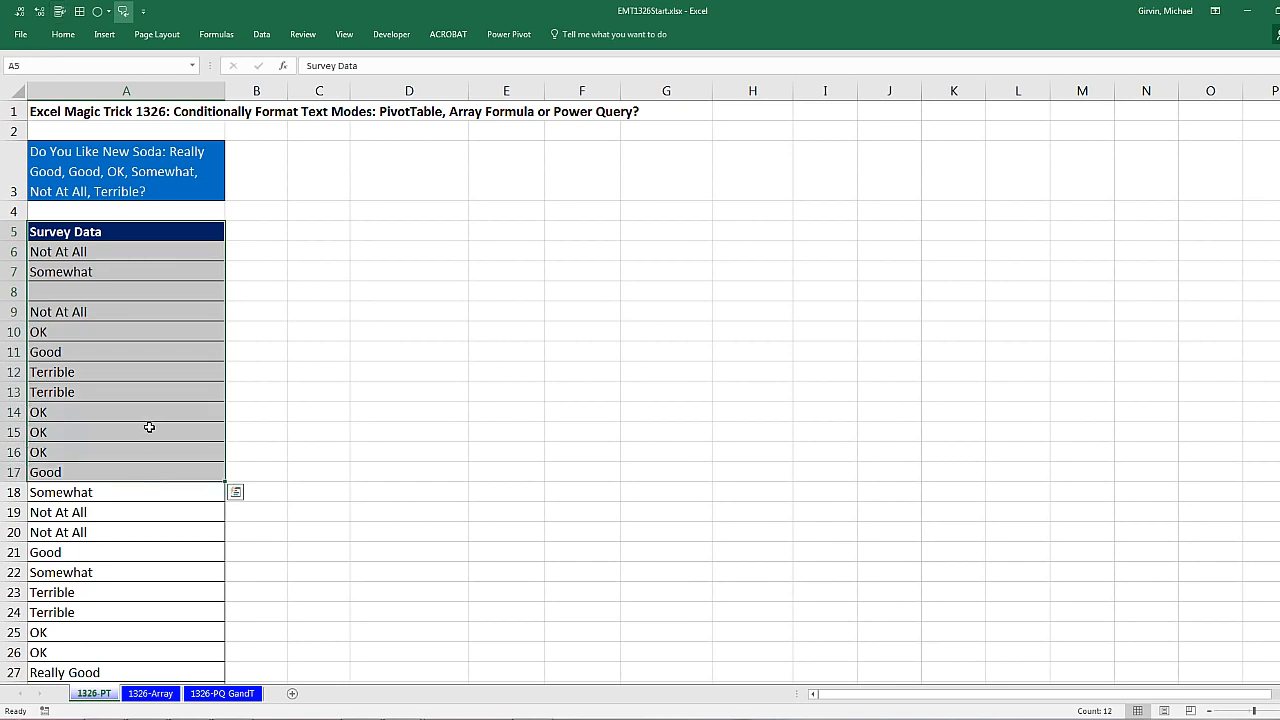
pyautogui.moveTo(142, 255); pyautogui.dragTo(141, 254)
pyautogui.click(141, 254)
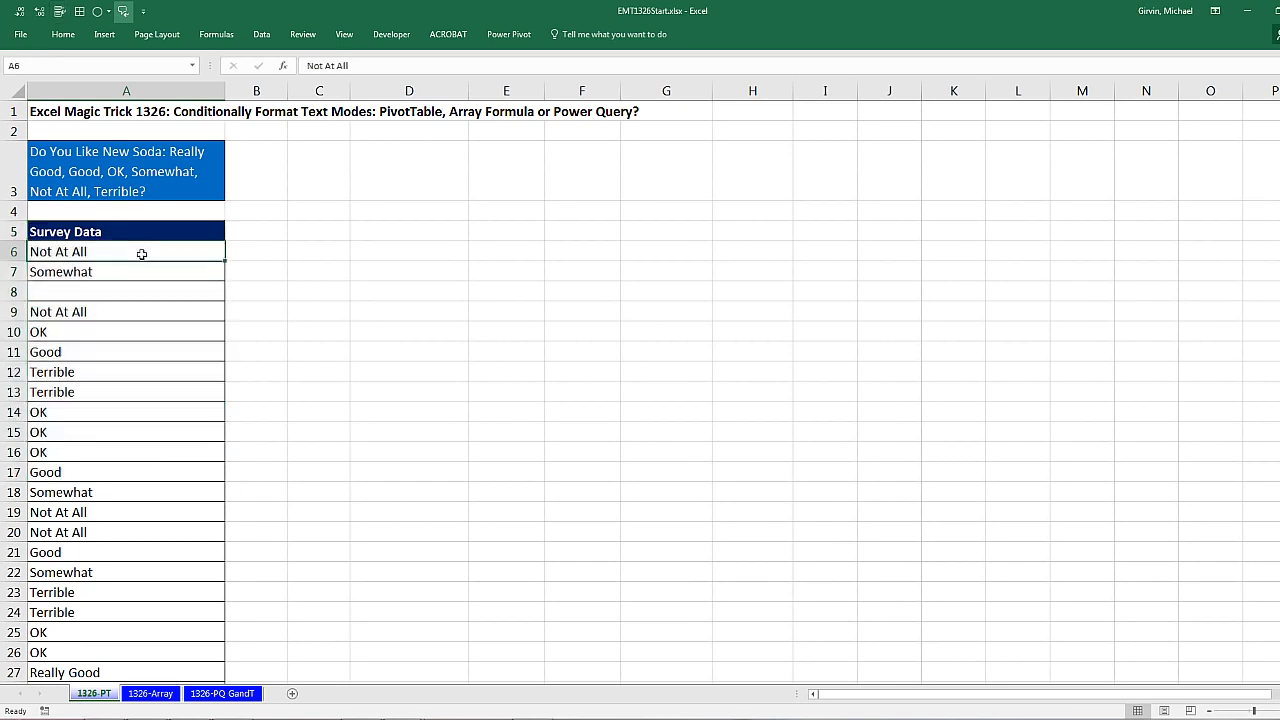
pyautogui.click(143, 274)
pyautogui.click(123, 360)
pyautogui.click(96, 394)
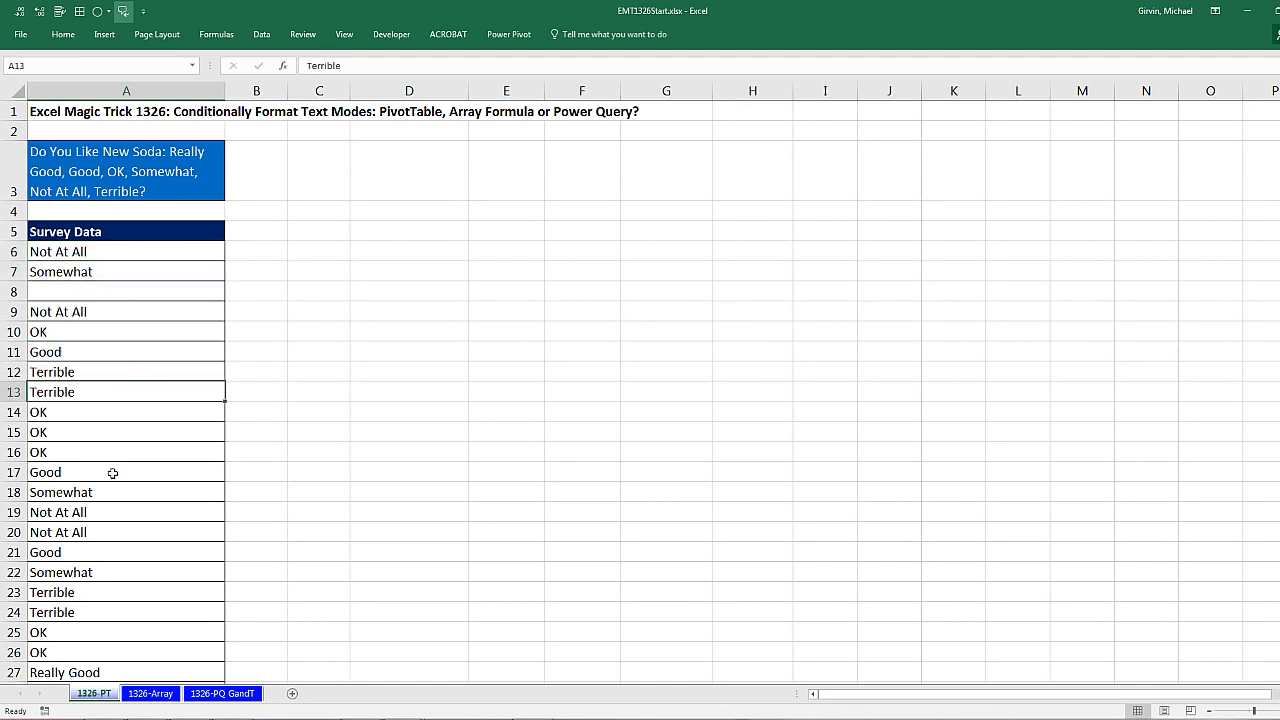
pyautogui.click(93, 672)
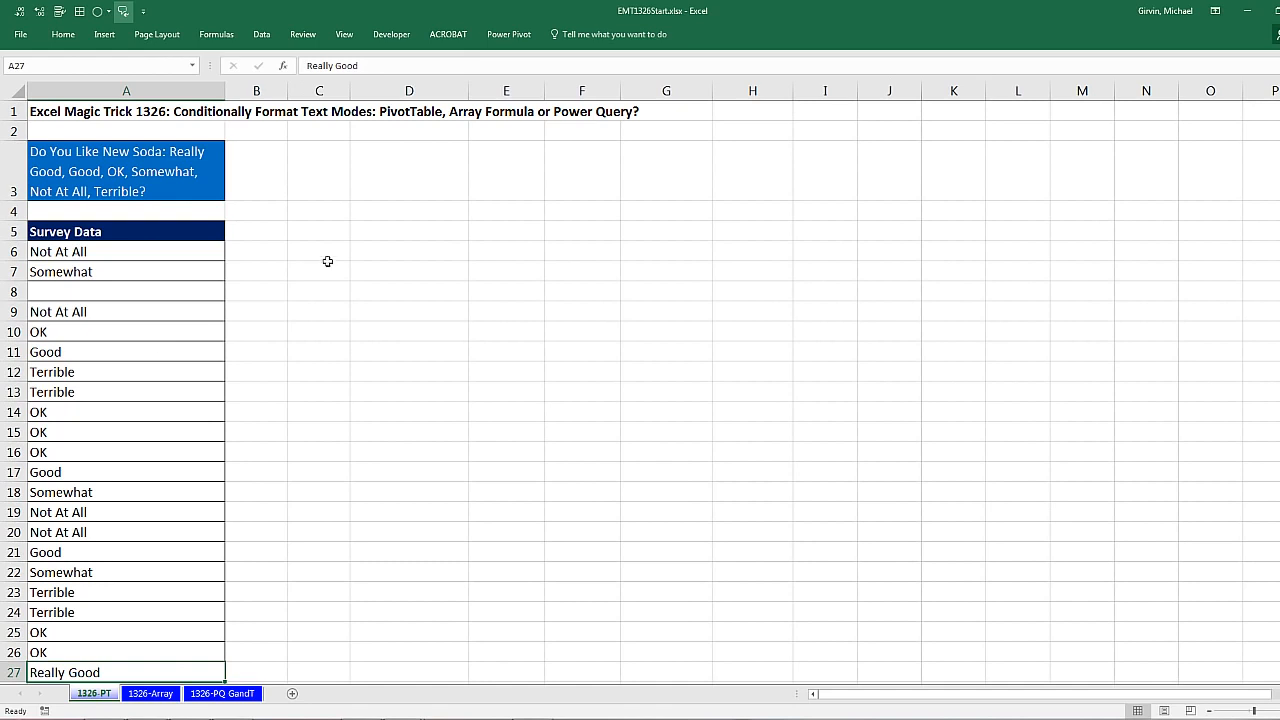
pyautogui.click(164, 349)
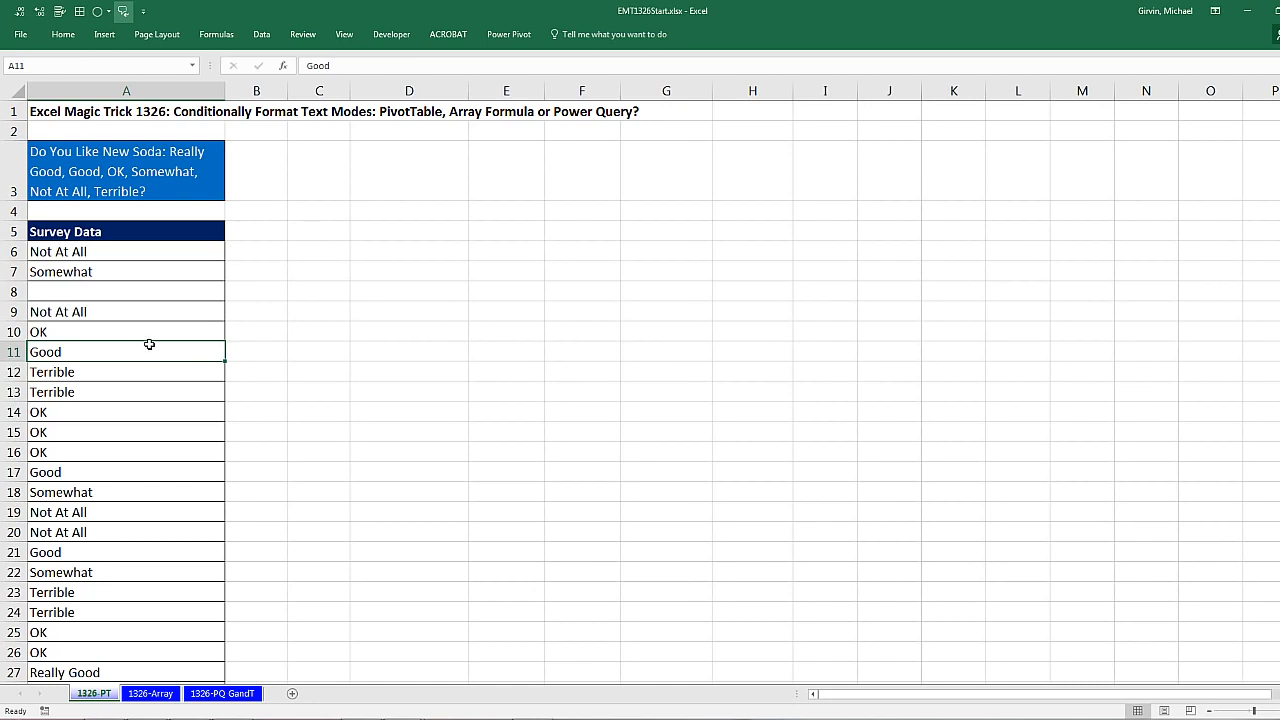
pyautogui.click(169, 274)
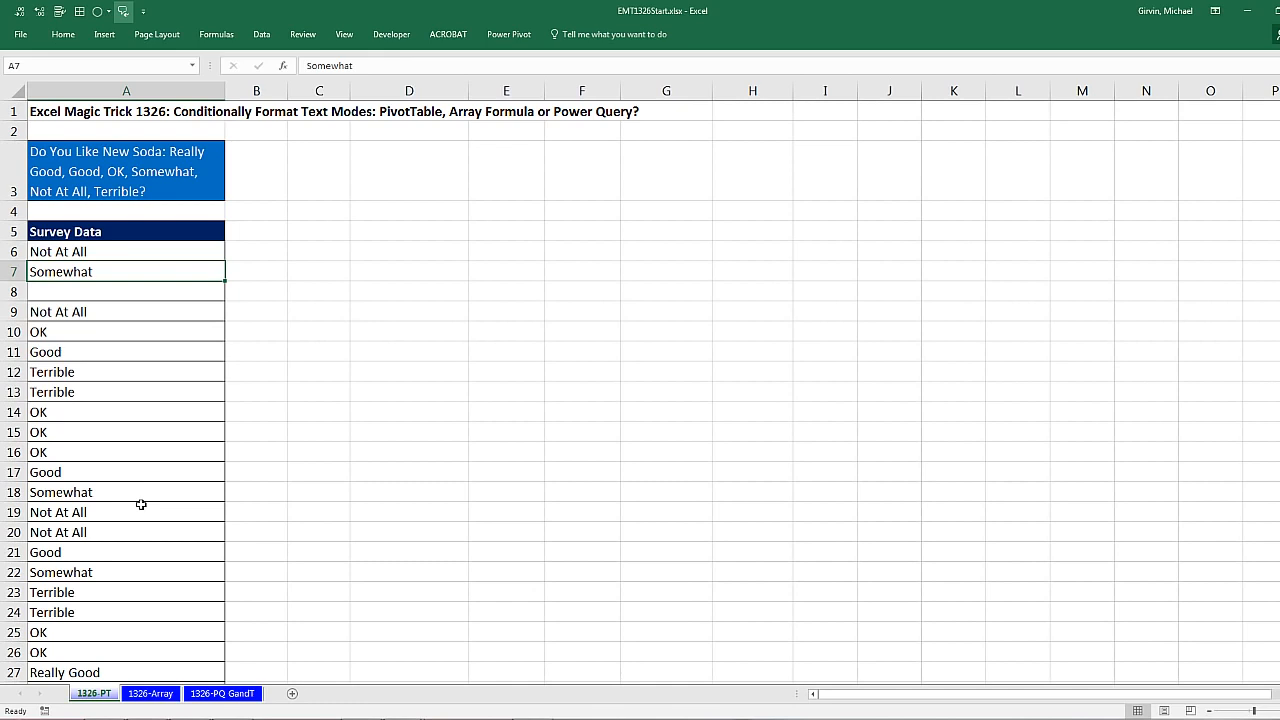
pyautogui.click(104, 297)
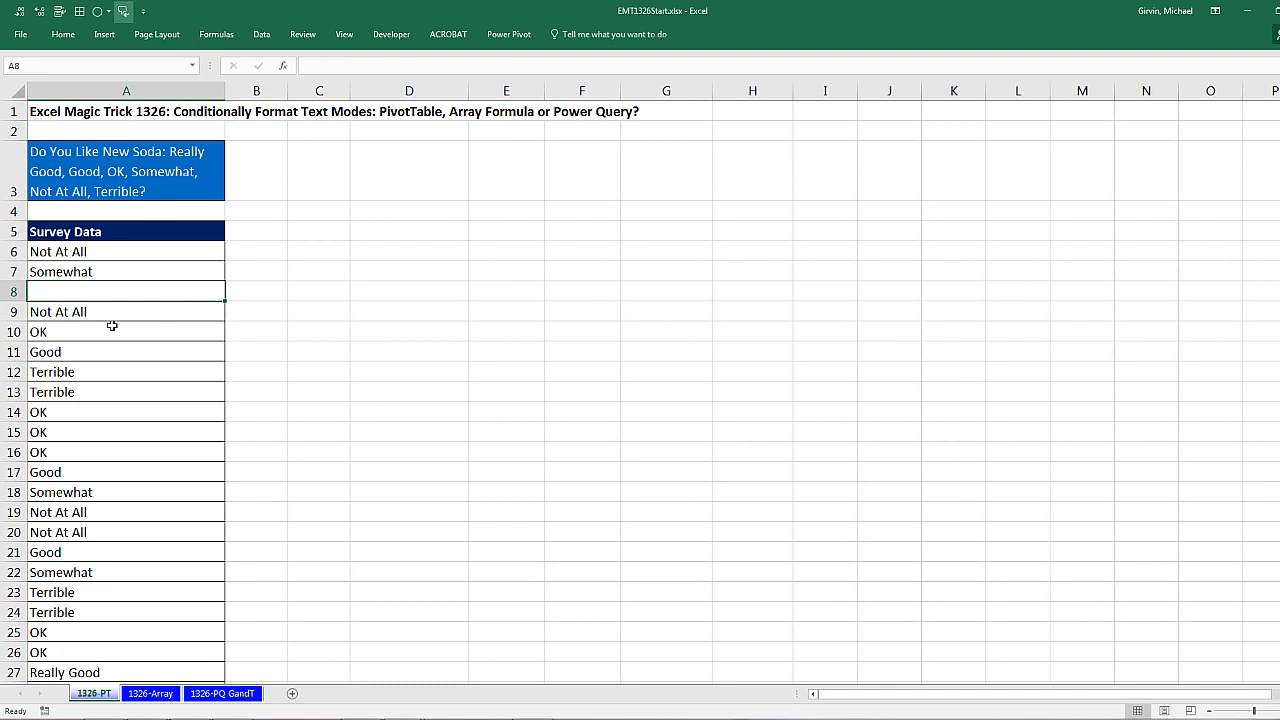
# Step: Start a PivotTable from the survey data, using the range A5:A316 on sheet 1326-PT as its source
pyautogui.click(112, 251)
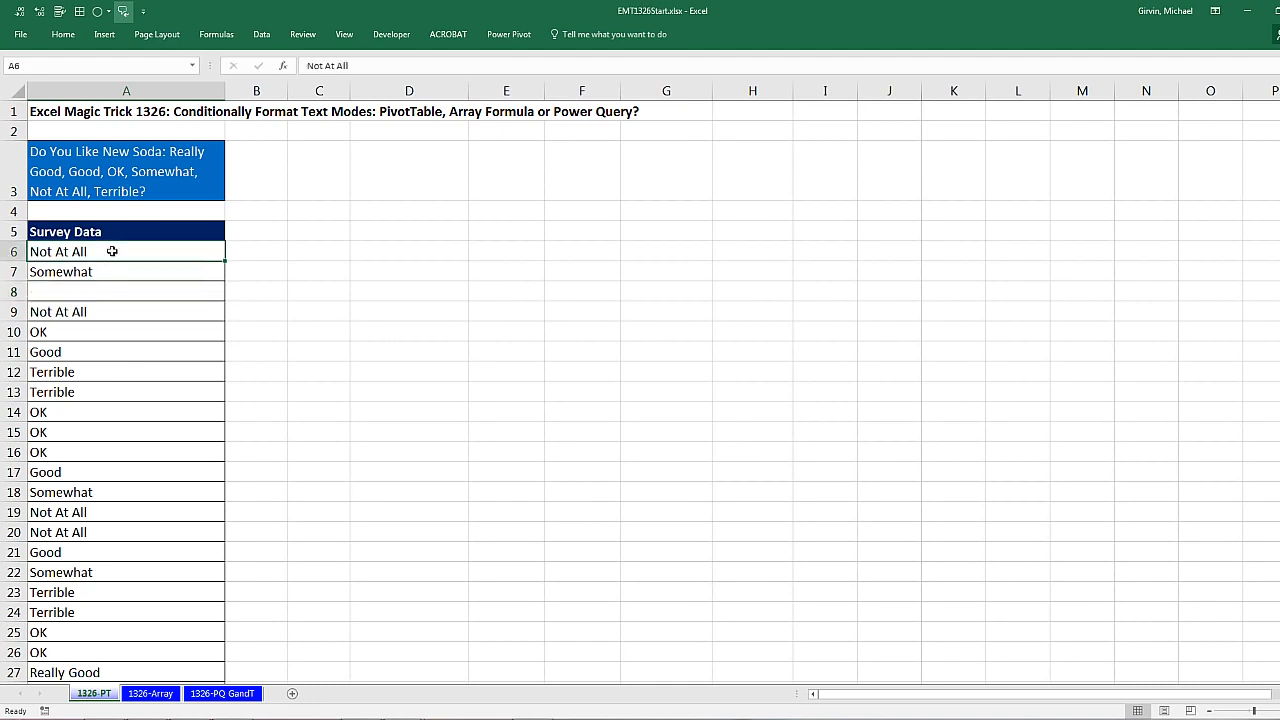
pyautogui.click(104, 34)
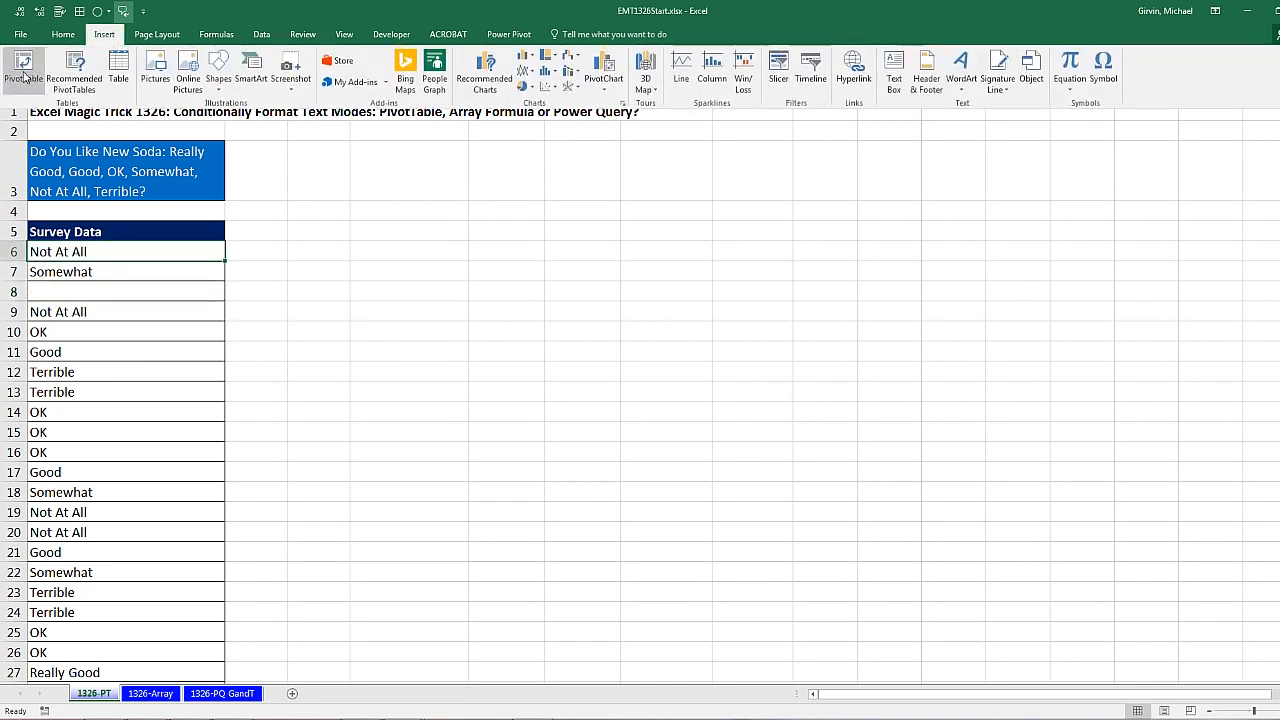
pyautogui.click(291, 434)
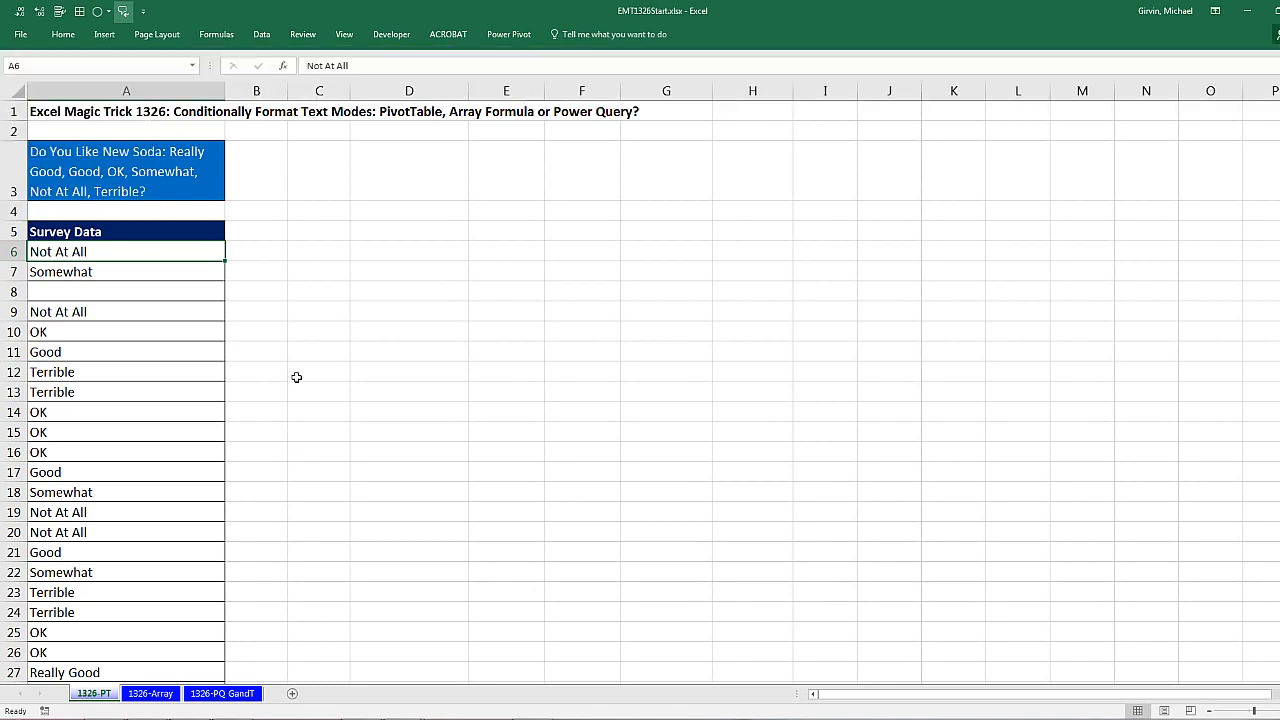
pyautogui.press('alt')
pyautogui.press('n')
pyautogui.press('v')
pyautogui.moveTo(785, 299); pyautogui.dragTo(443, 219)
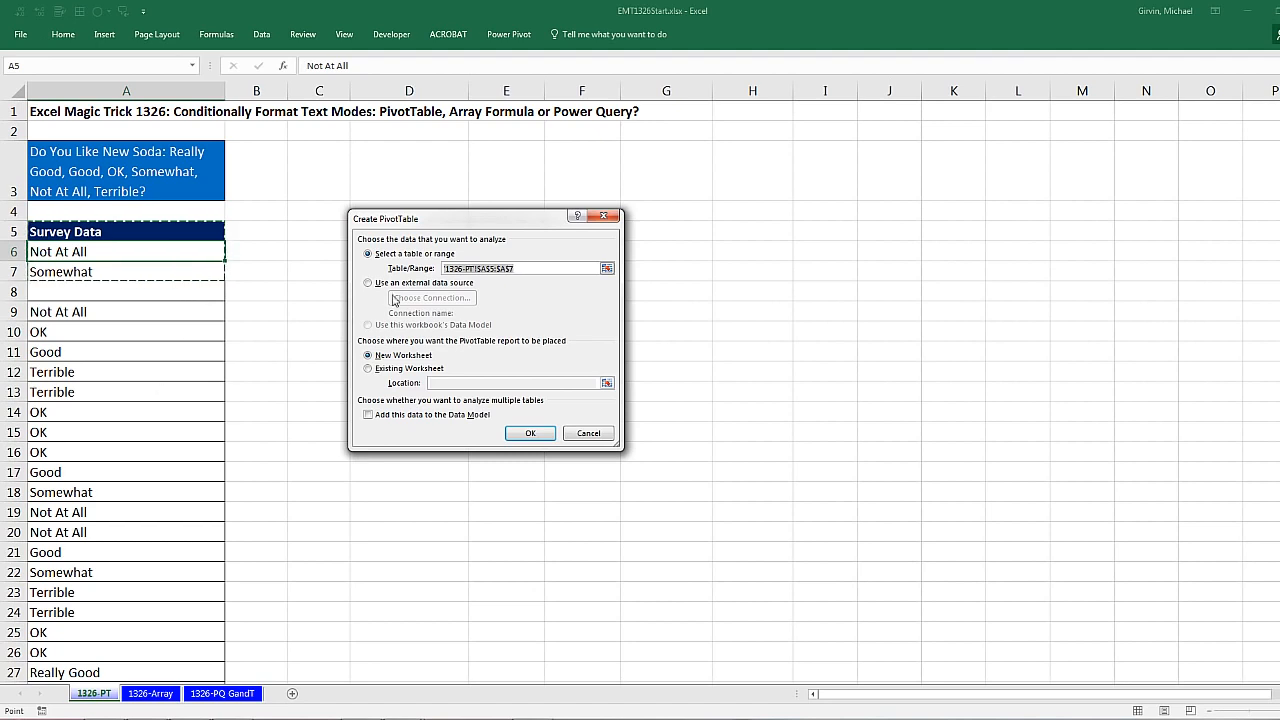
pyautogui.moveTo(166, 237); pyautogui.dragTo(157, 354)
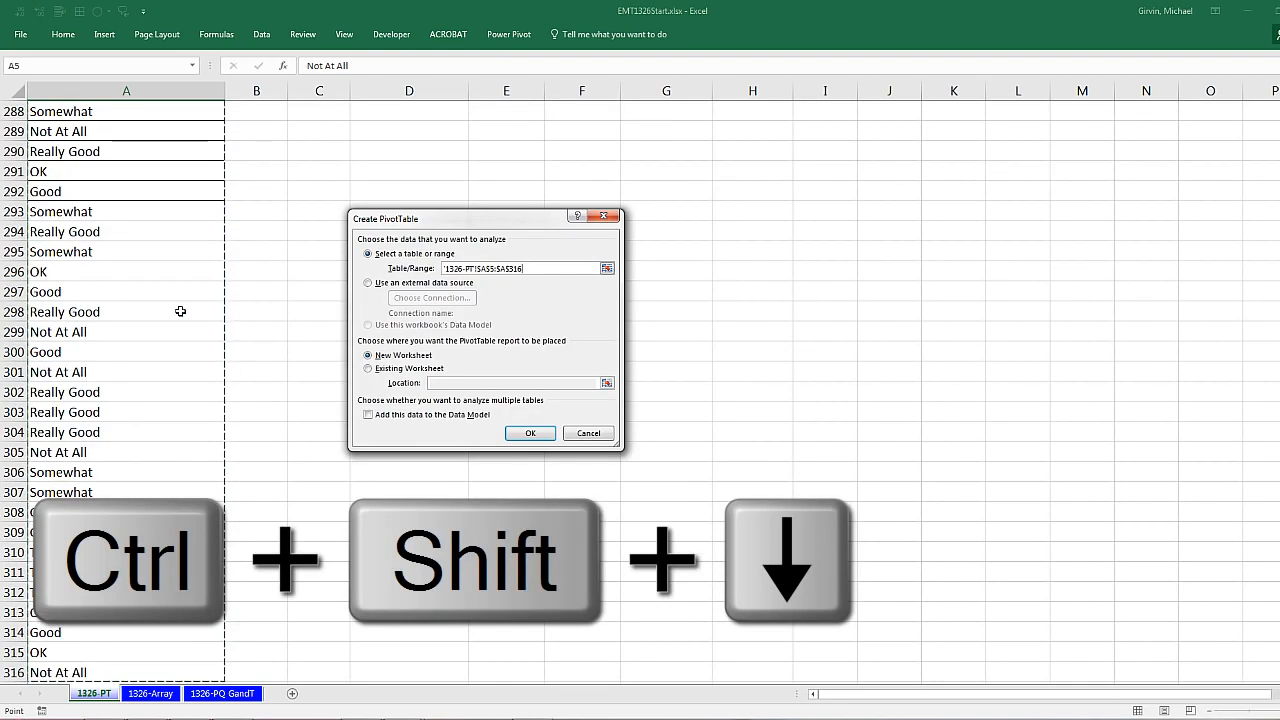
# Step: Place the PivotTable on the existing worksheet at cell C5 and create it
pyautogui.click(368, 369)
pyautogui.click(473, 384)
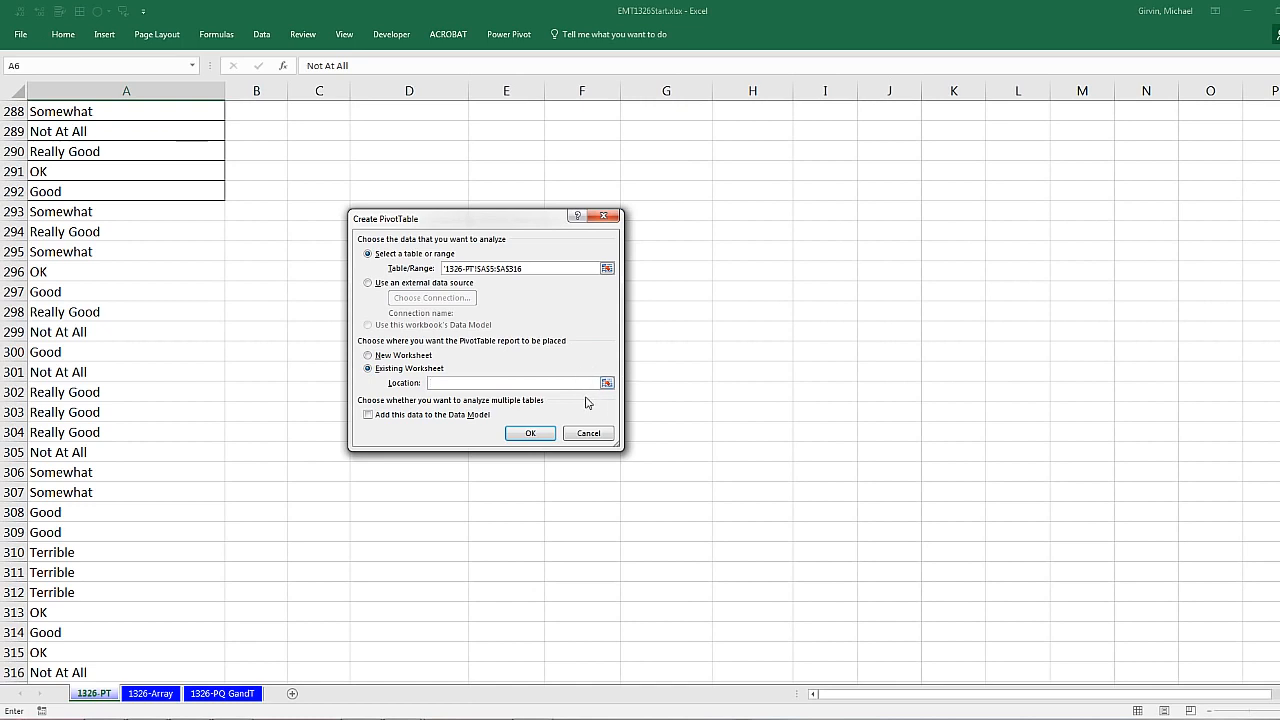
pyautogui.hotkey('ctrl', 'Home')
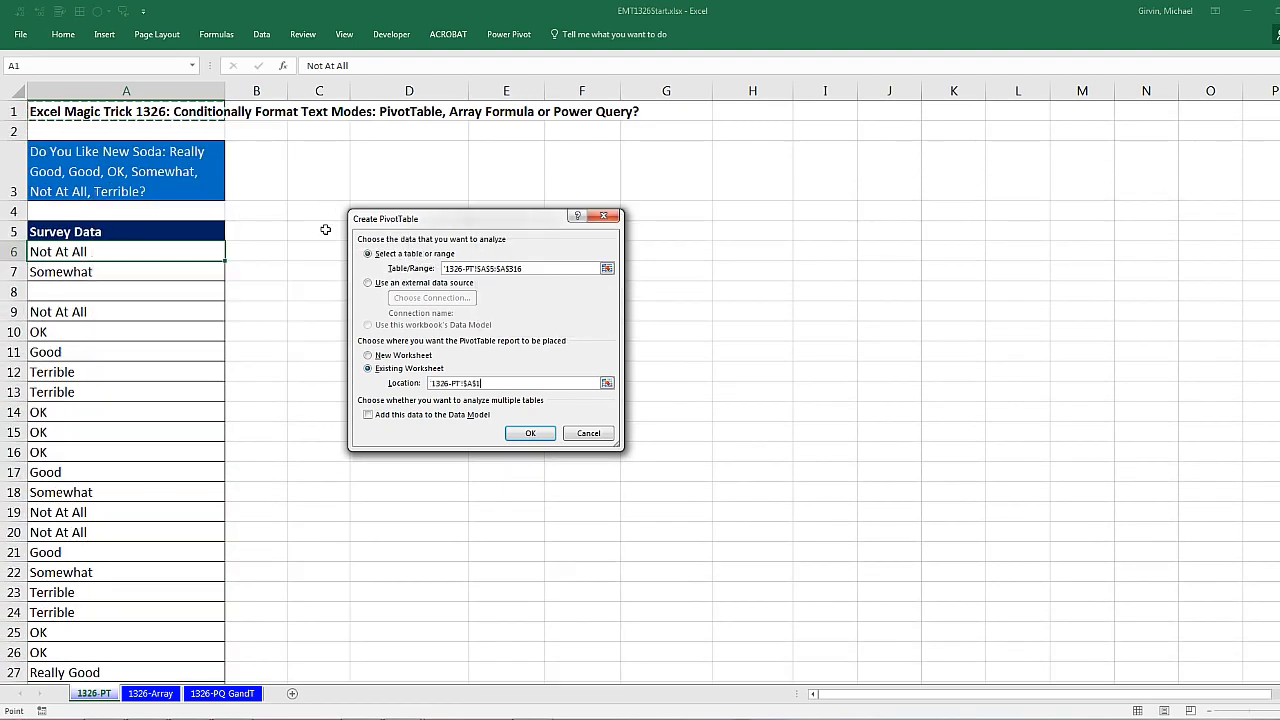
pyautogui.click(323, 231)
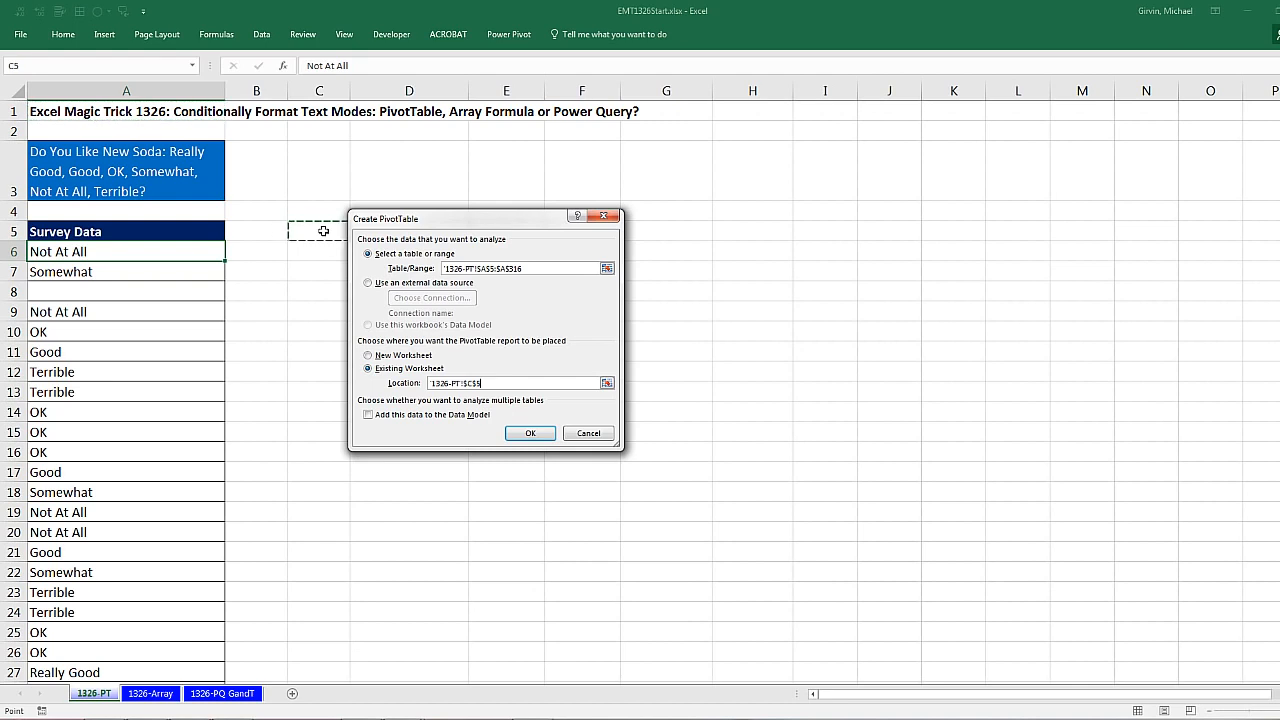
pyautogui.click(532, 437)
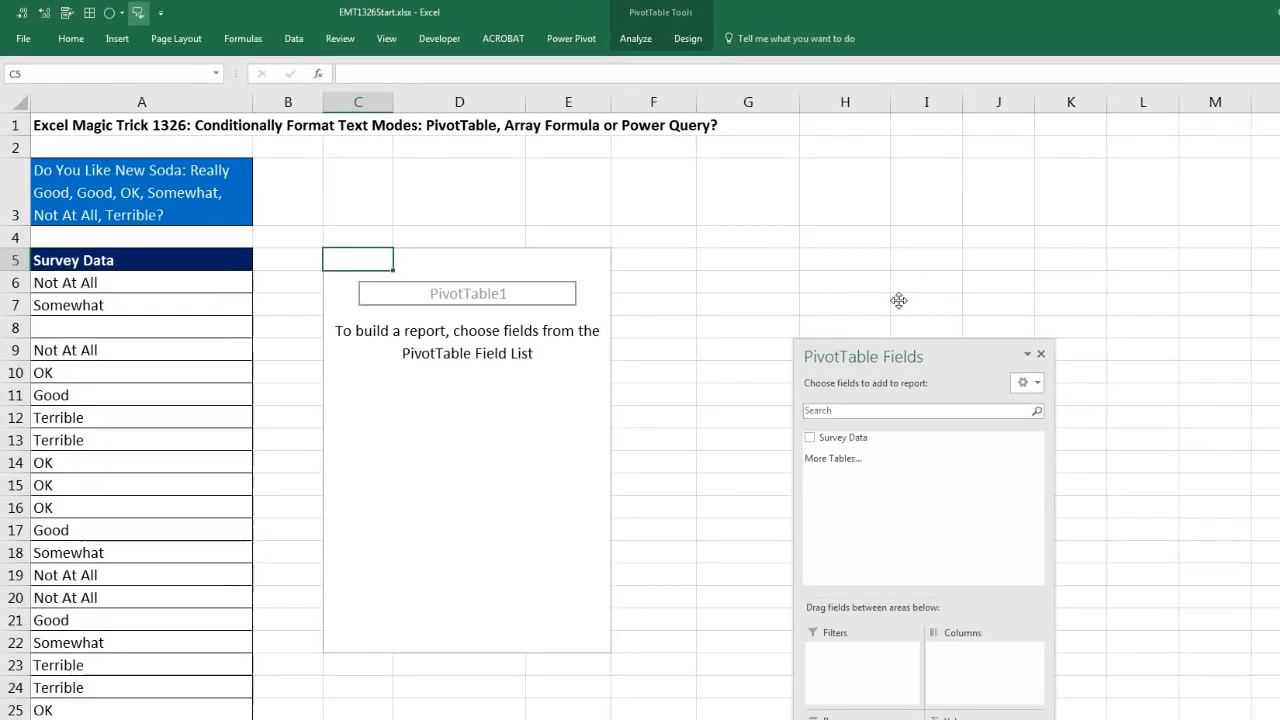
# Step: Add the Survey Data field to both the Rows and the Values areas of the PivotTable
pyautogui.moveTo(905, 347); pyautogui.dragTo(858, 198)
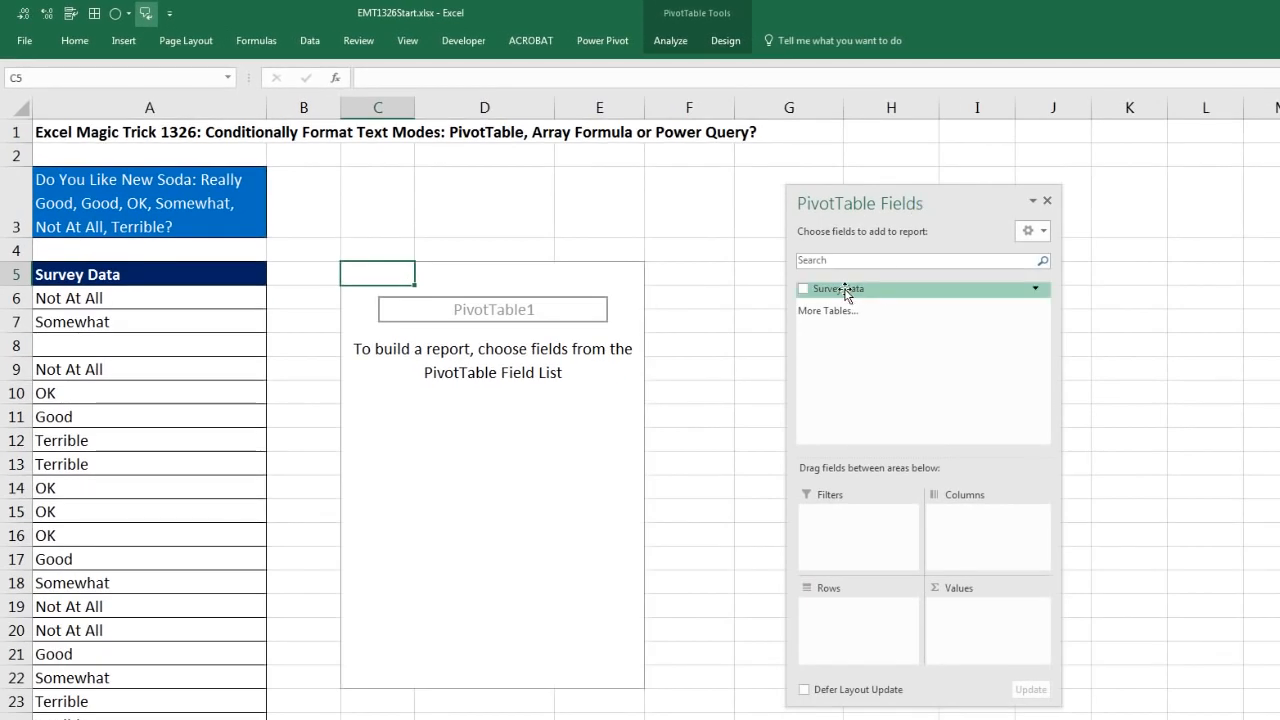
pyautogui.moveTo(845, 292); pyautogui.dragTo(857, 608)
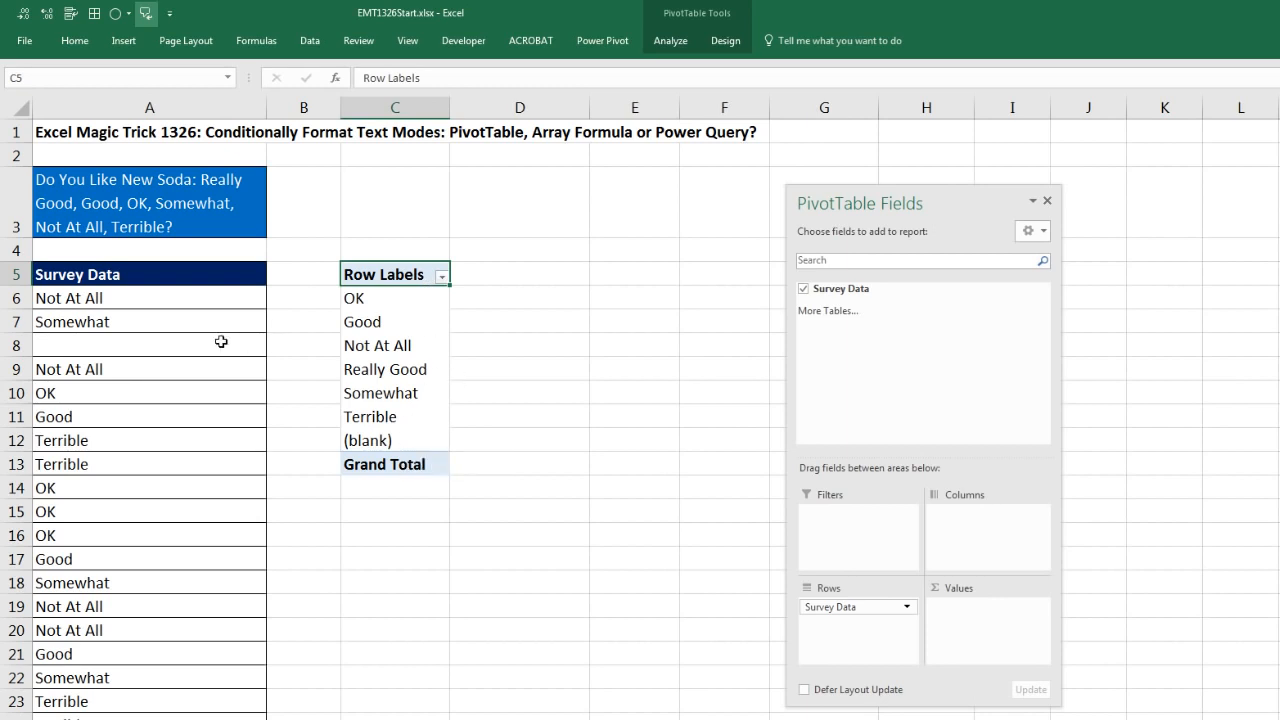
pyautogui.moveTo(831, 291); pyautogui.dragTo(975, 640)
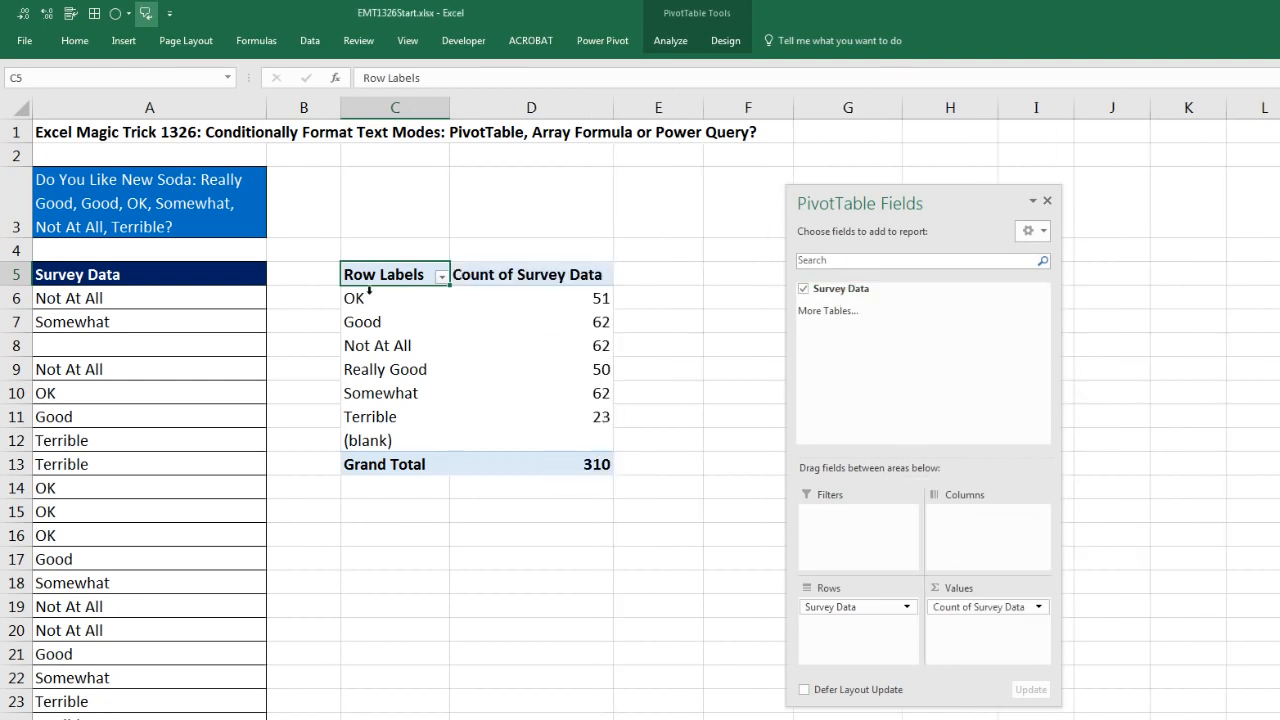
# Step: Show the PivotTable in tabular form and close its field list
pyautogui.click(724, 44)
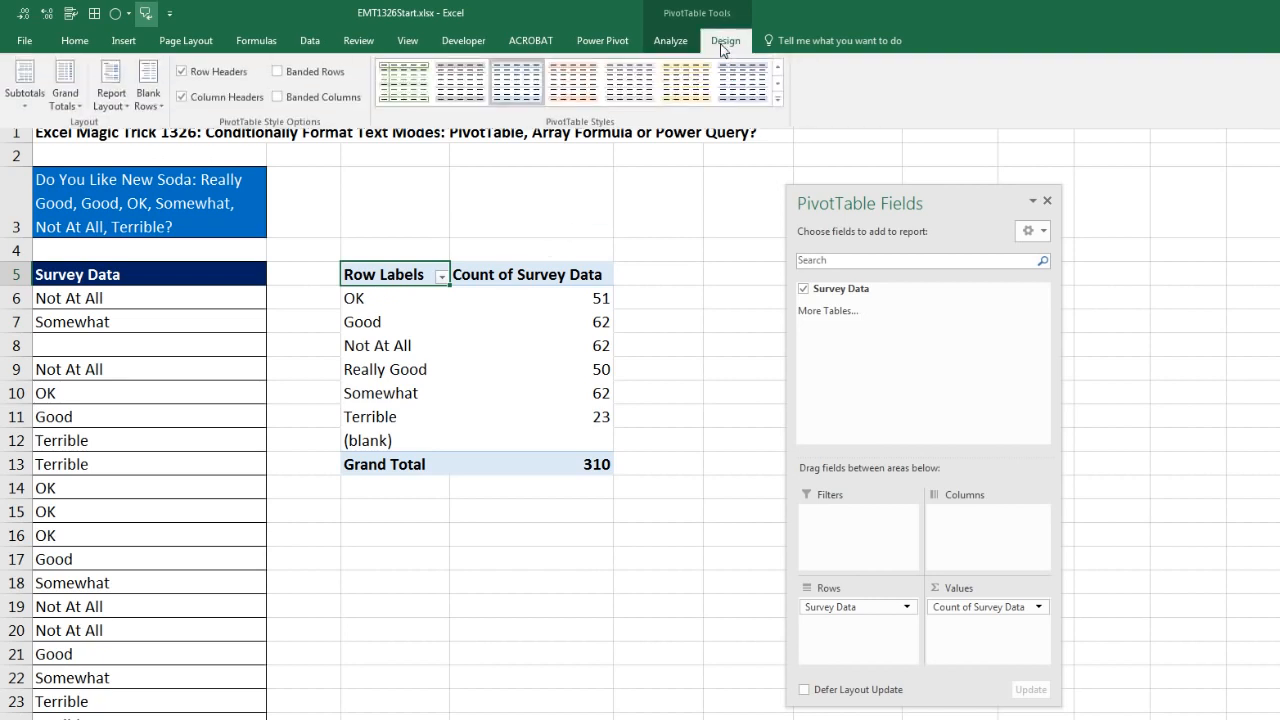
pyautogui.click(122, 106)
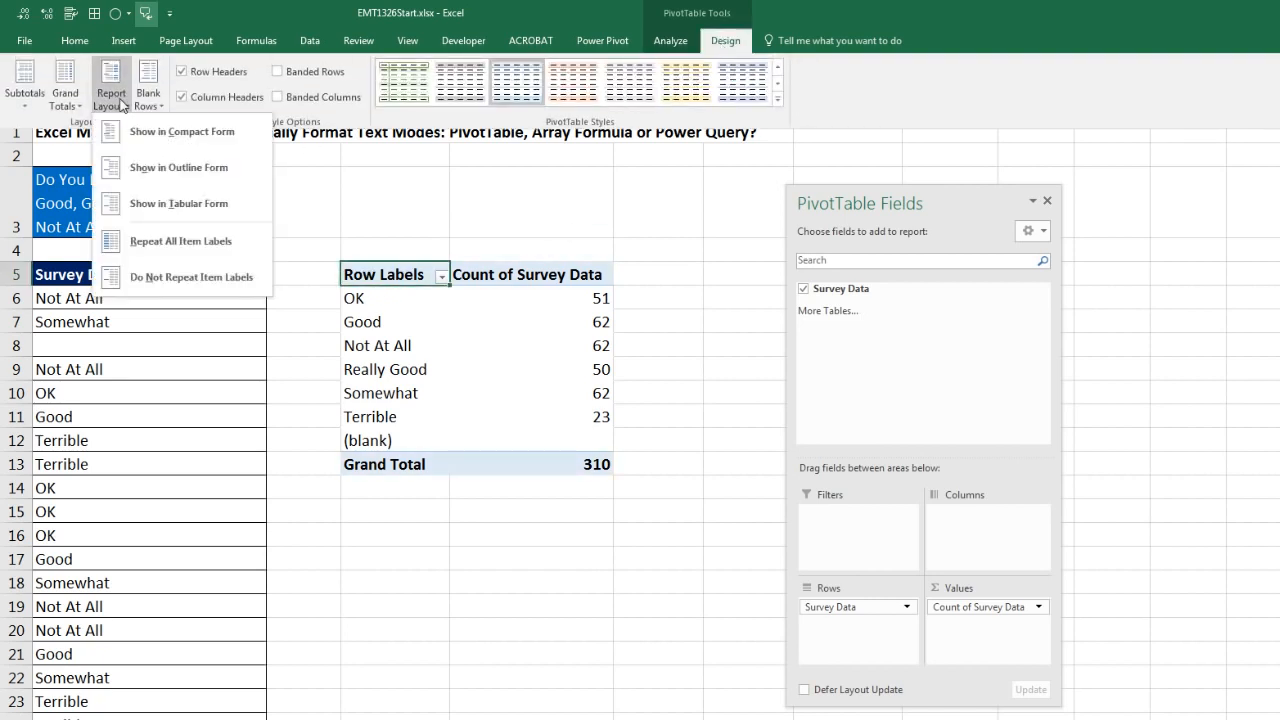
pyautogui.click(169, 207)
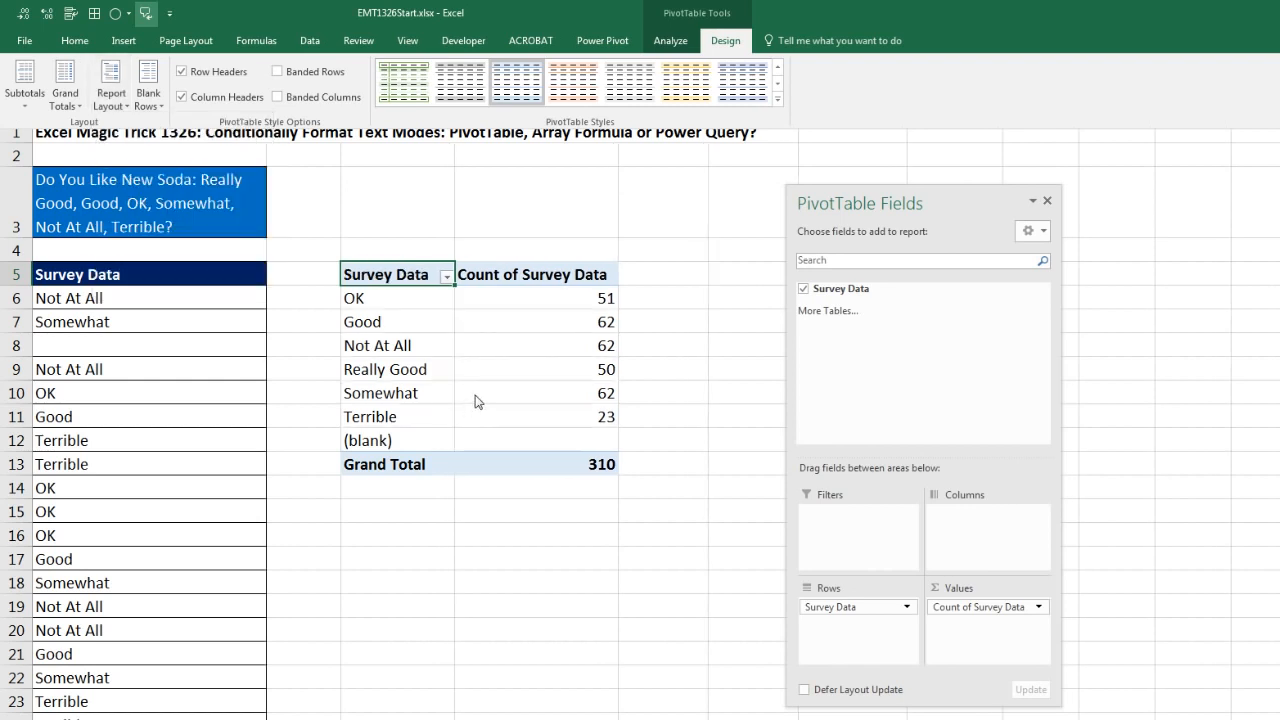
pyautogui.click(1048, 201)
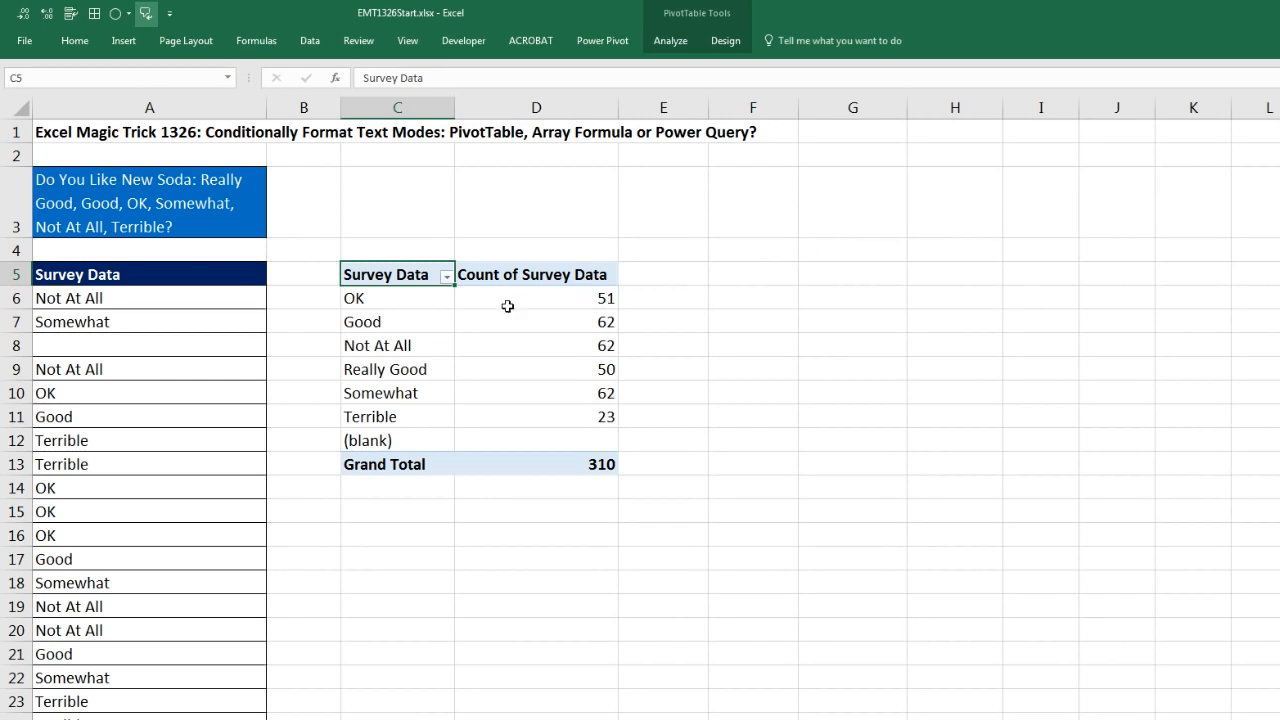
# Step: Sort the PivotTable's Survey Data items in descending order by Count of Survey Data
pyautogui.click(447, 278)
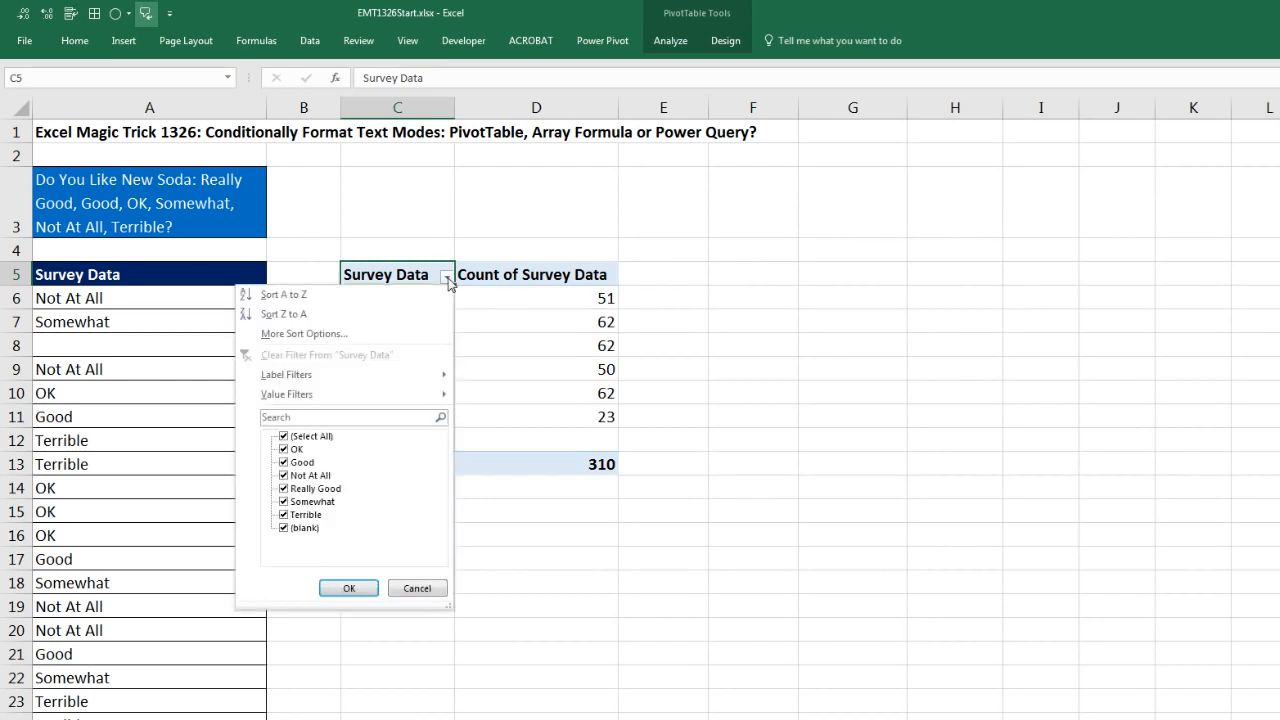
pyautogui.click(350, 337)
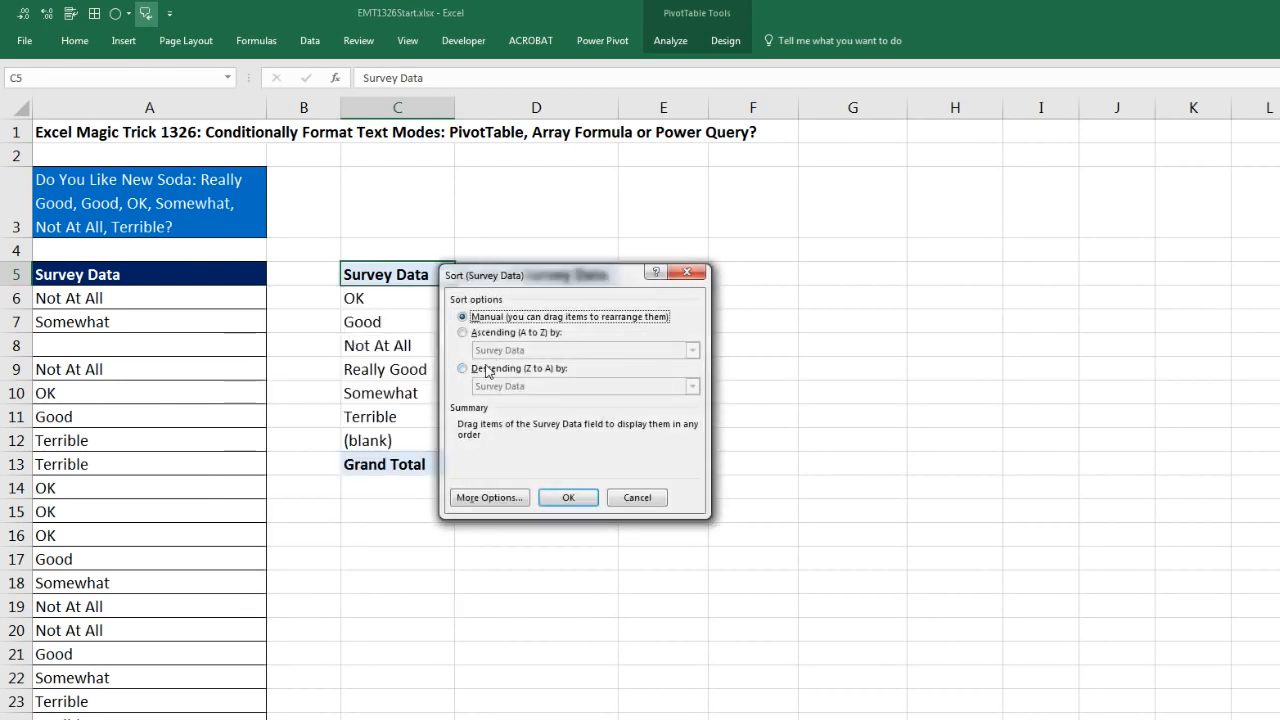
pyautogui.click(464, 369)
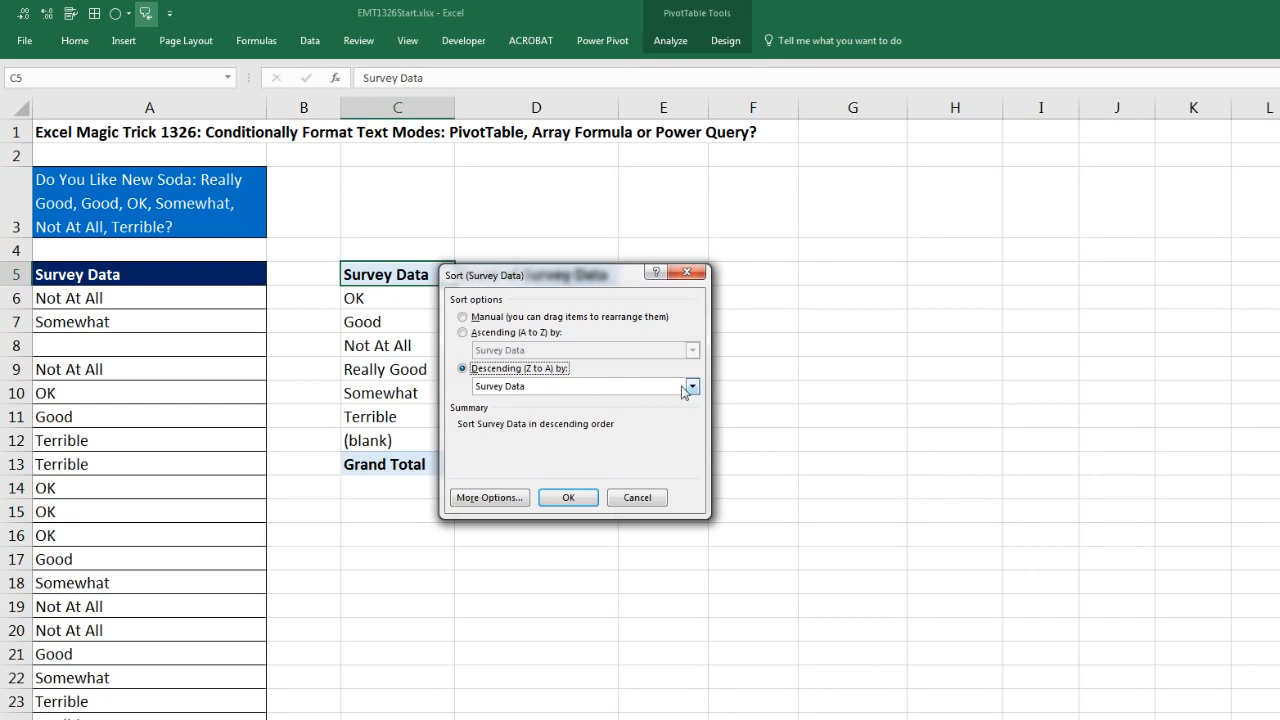
pyautogui.click(693, 388)
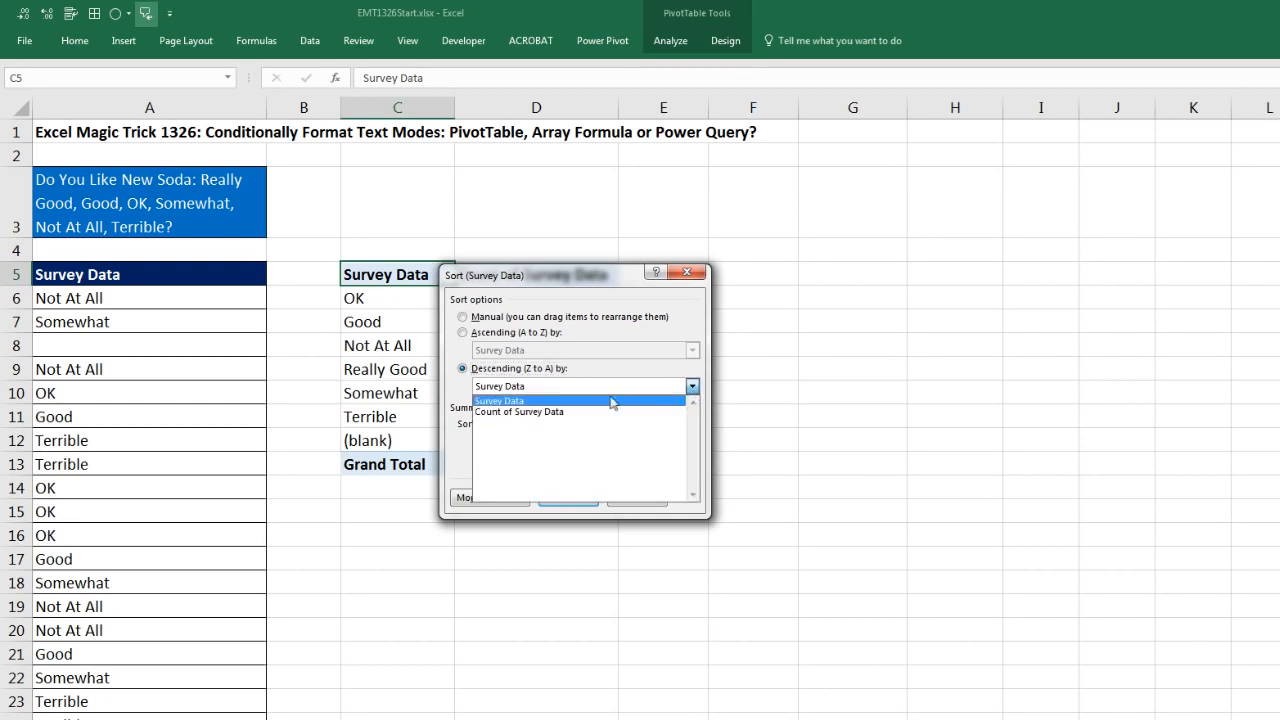
pyautogui.click(548, 414)
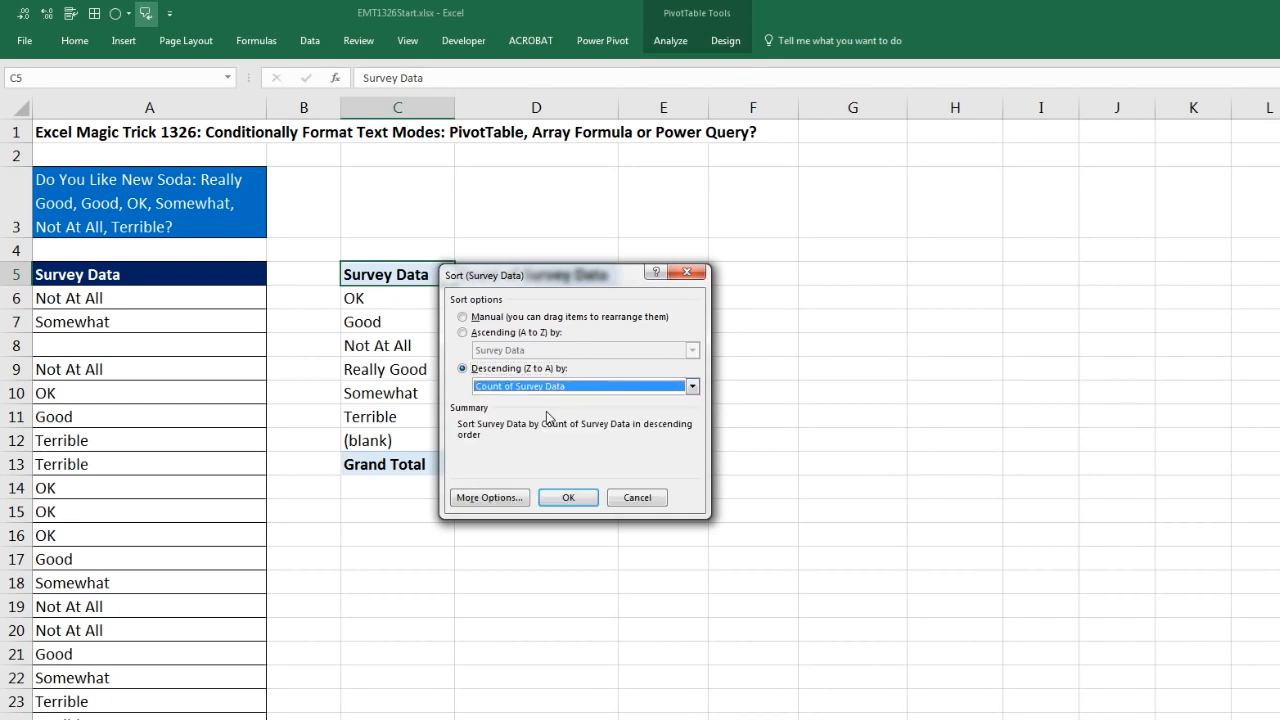
pyautogui.click(568, 499)
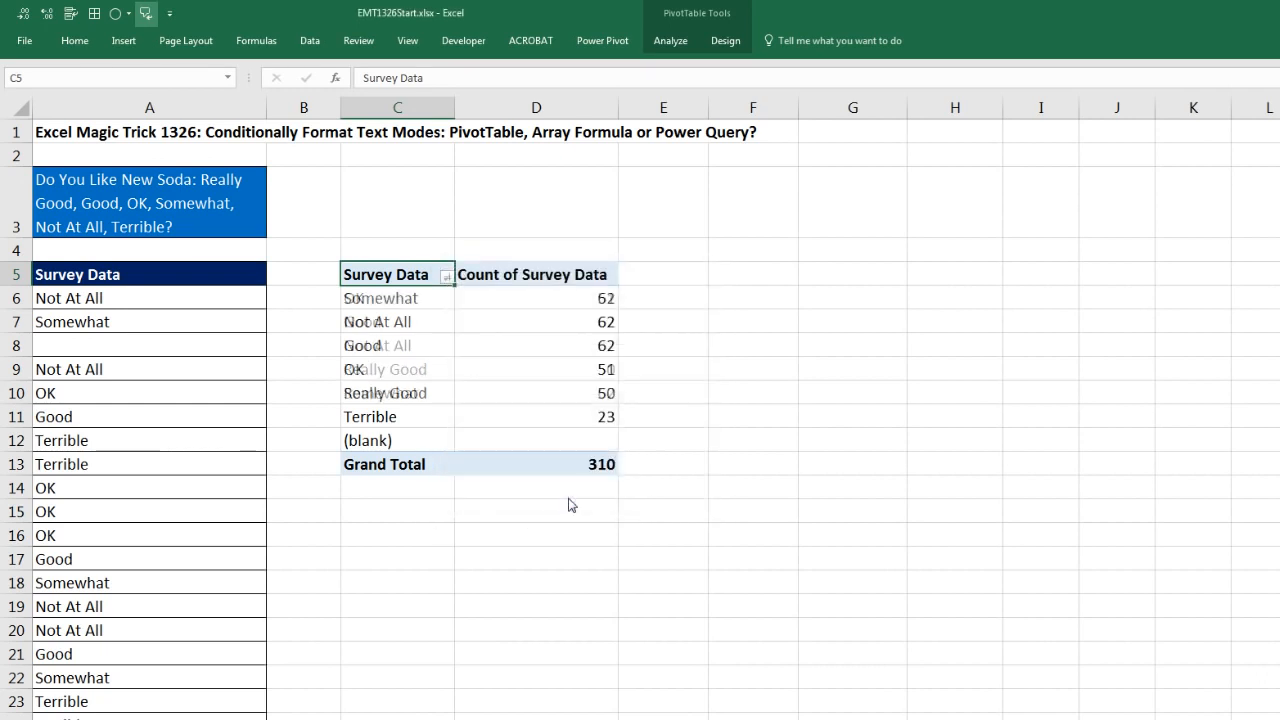
# Step: Copy the Survey Data heading and the three most frequent answers from C5:C8 and paste them at F5
pyautogui.moveTo(405, 297); pyautogui.dragTo(536, 344)
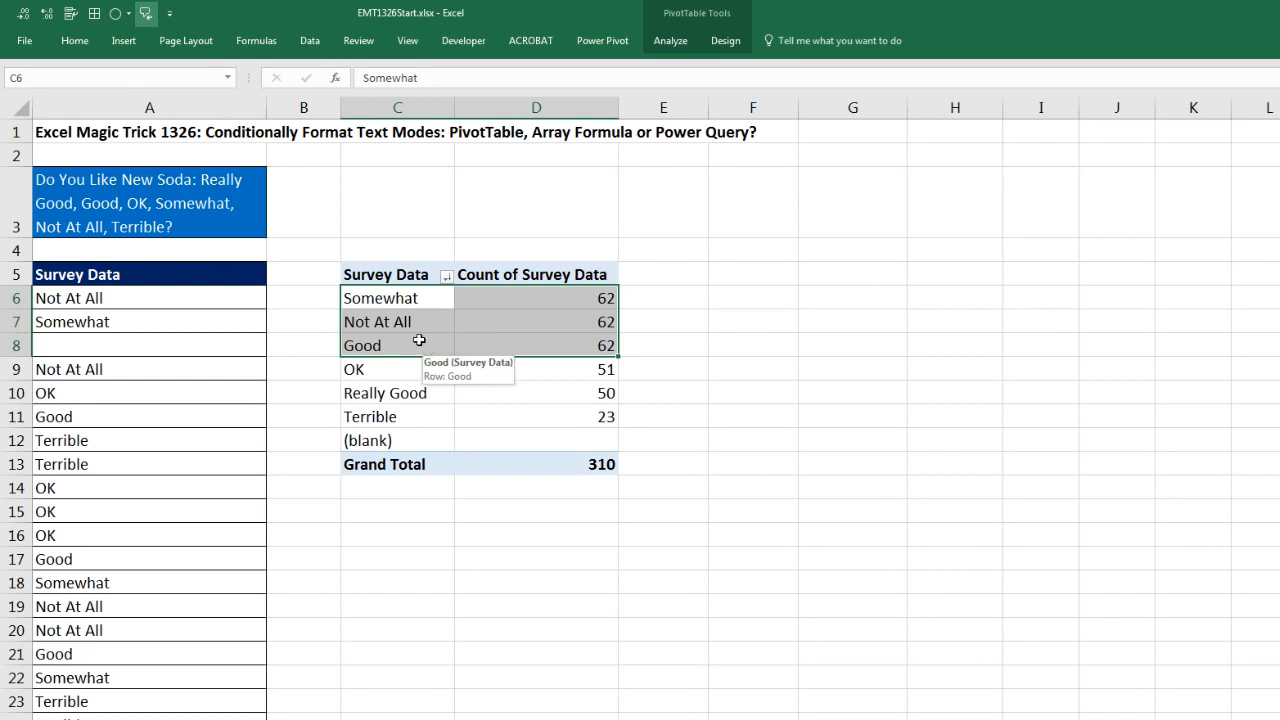
pyautogui.moveTo(391, 303); pyautogui.dragTo(400, 343)
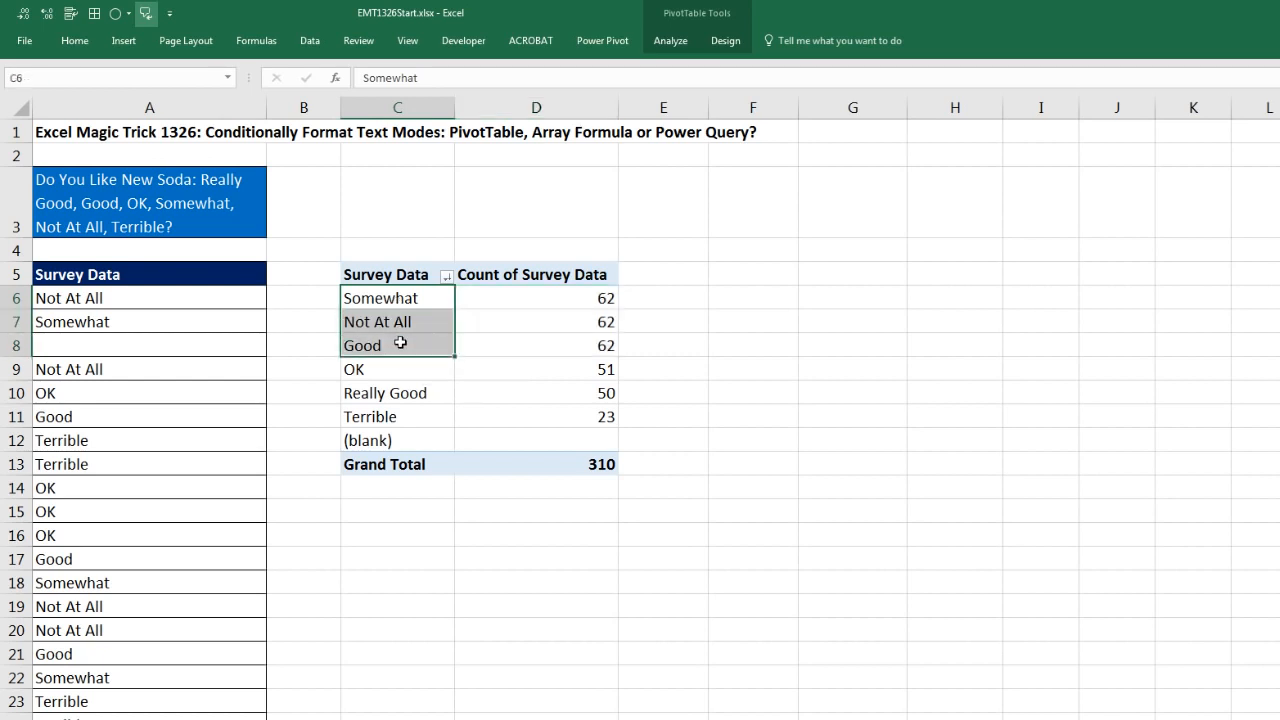
pyautogui.moveTo(413, 275); pyautogui.dragTo(410, 340)
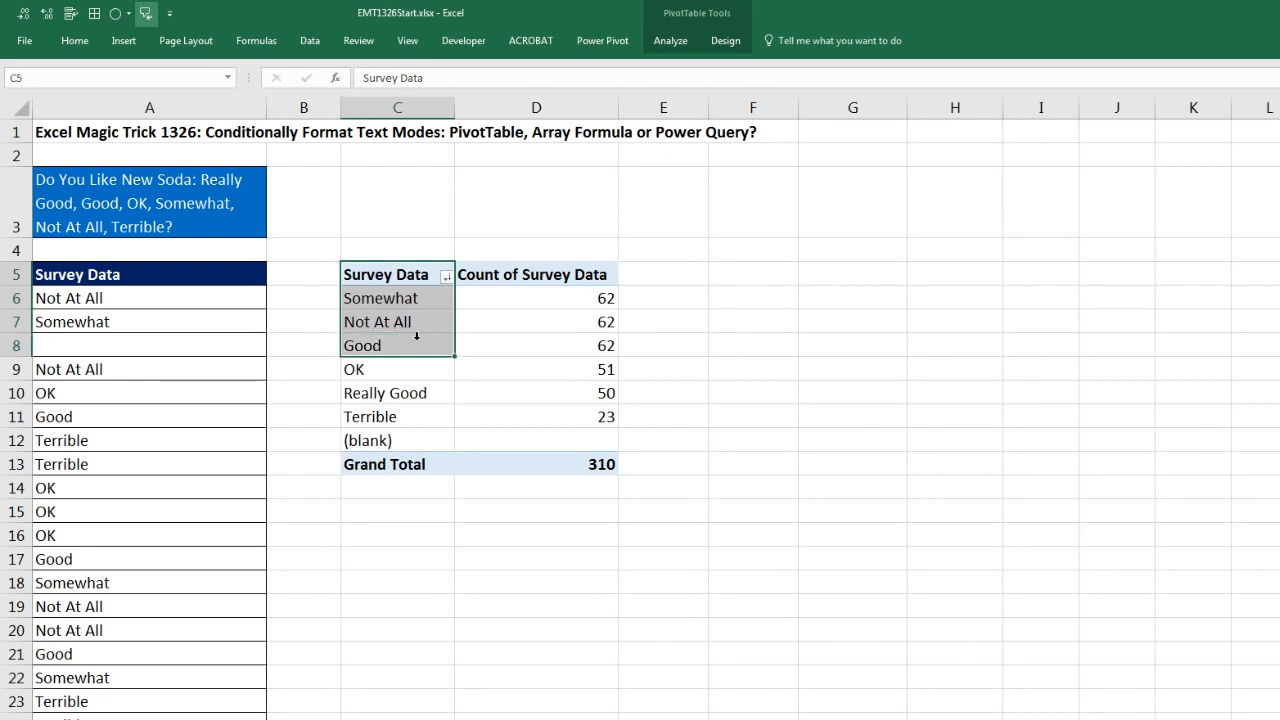
pyautogui.hotkey('ctrl', 'c')
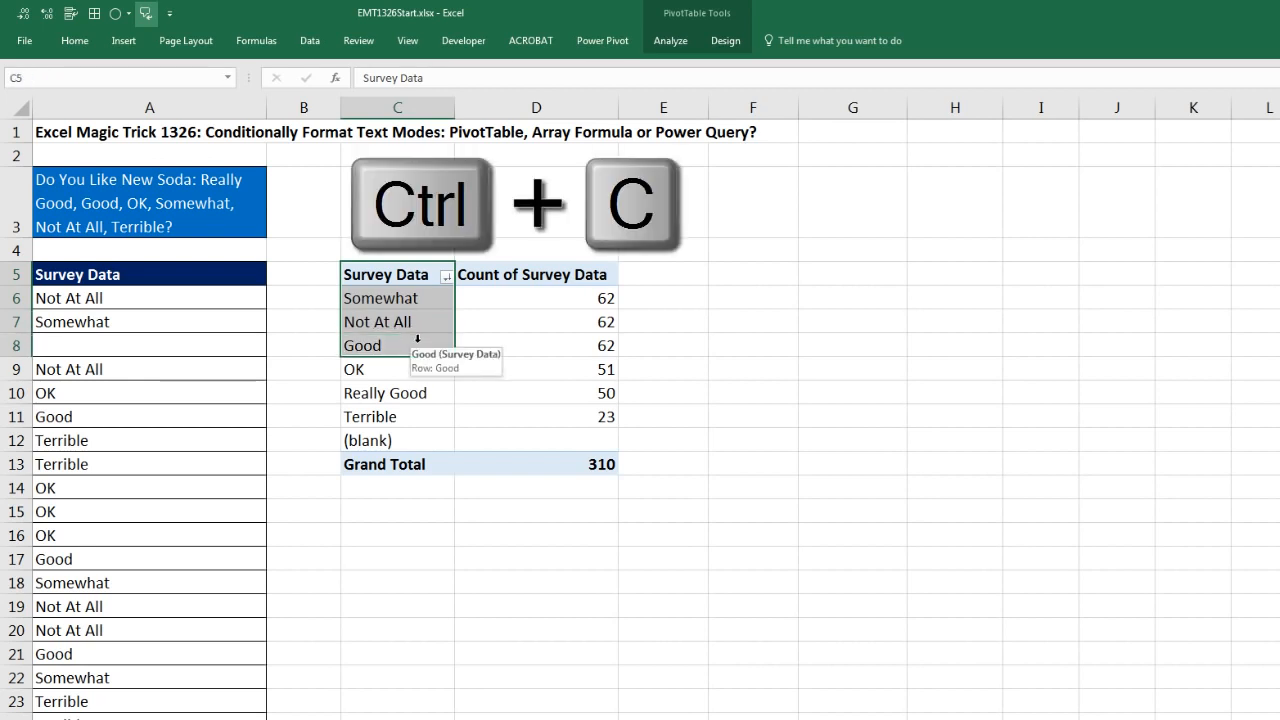
pyautogui.click(783, 282)
pyautogui.hotkey('ctrl', 'v')
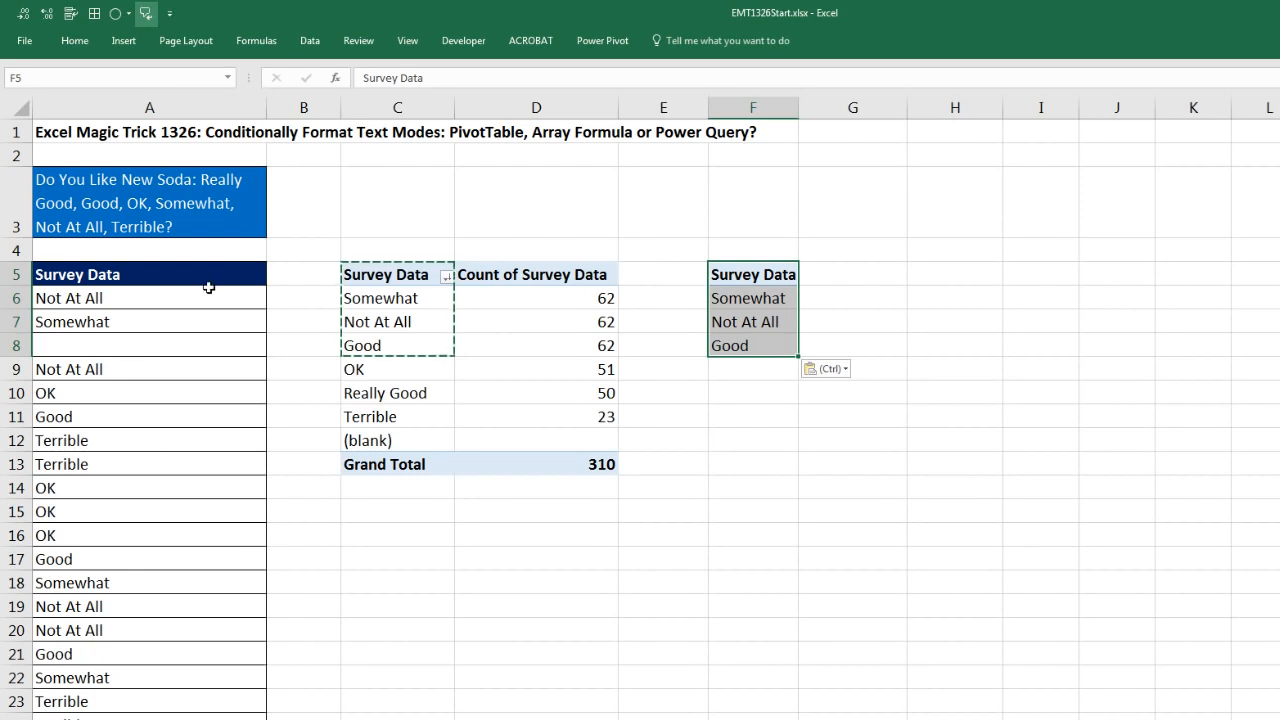
pyautogui.moveTo(171, 297); pyautogui.dragTo(180, 563)
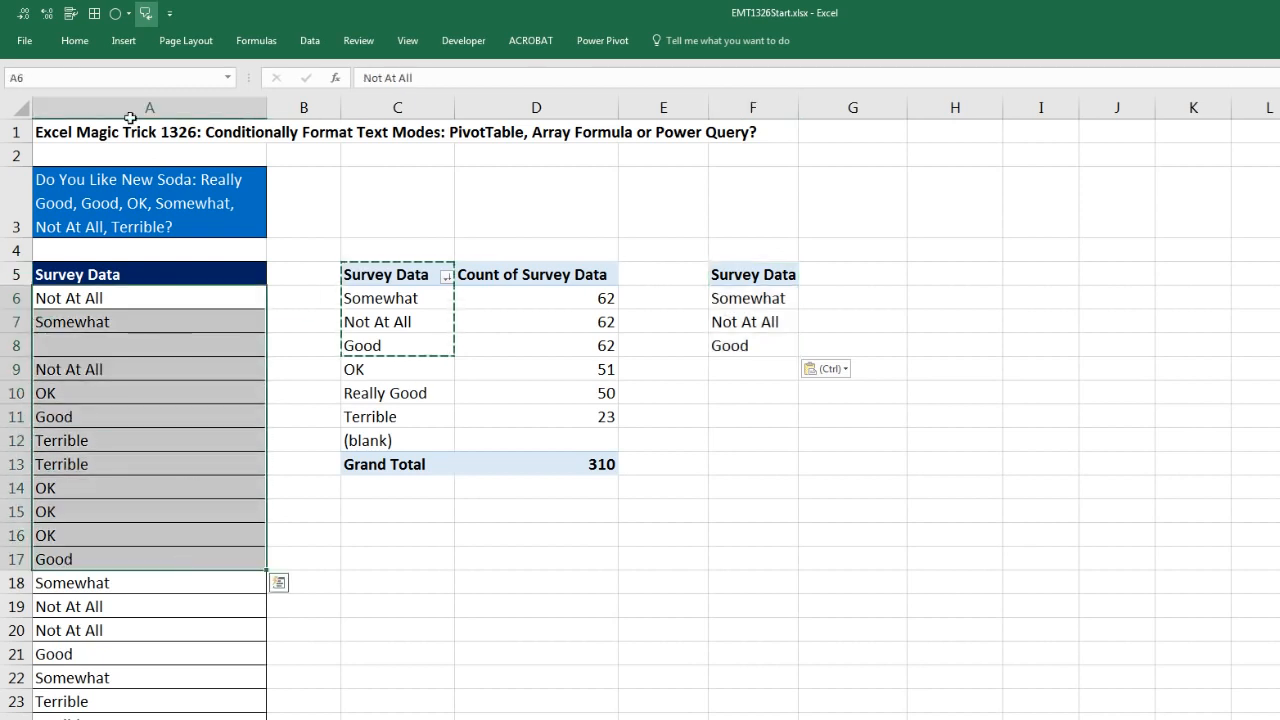
pyautogui.click(75, 40)
pyautogui.click(687, 99)
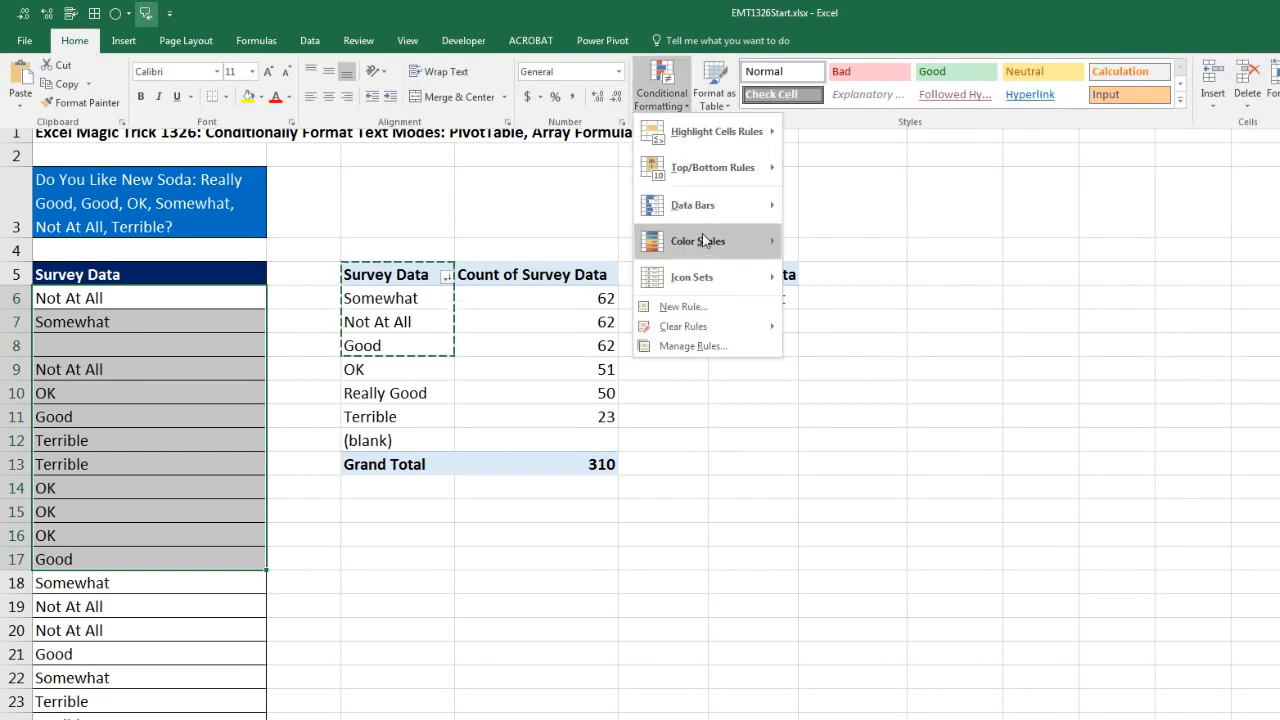
pyautogui.moveTo(708, 185)
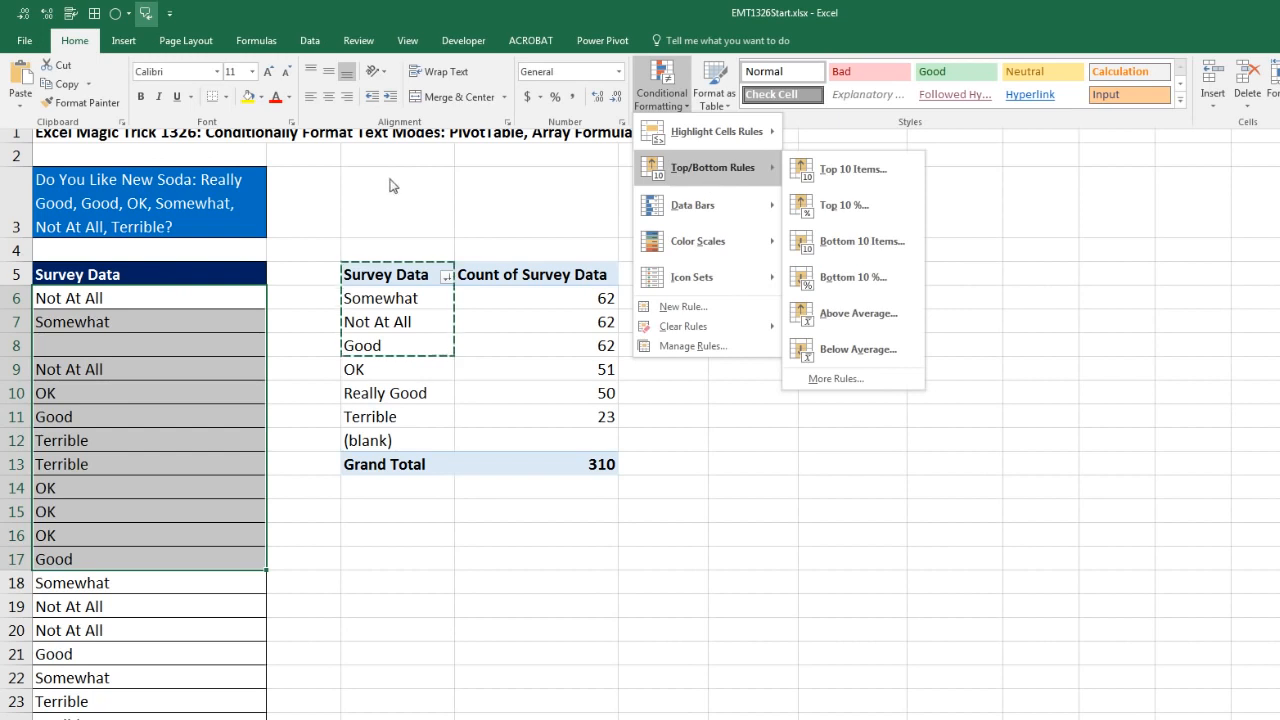
pyautogui.press('Escape')
pyautogui.press('Escape')
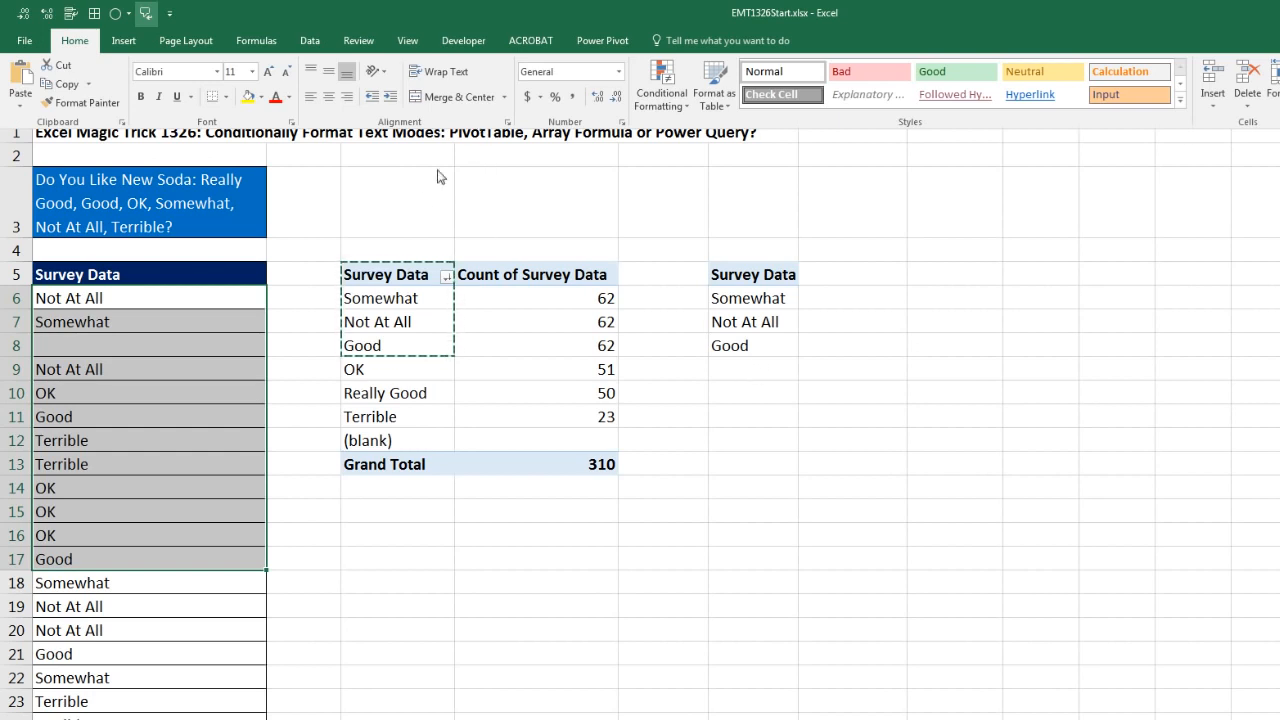
pyautogui.click(293, 297)
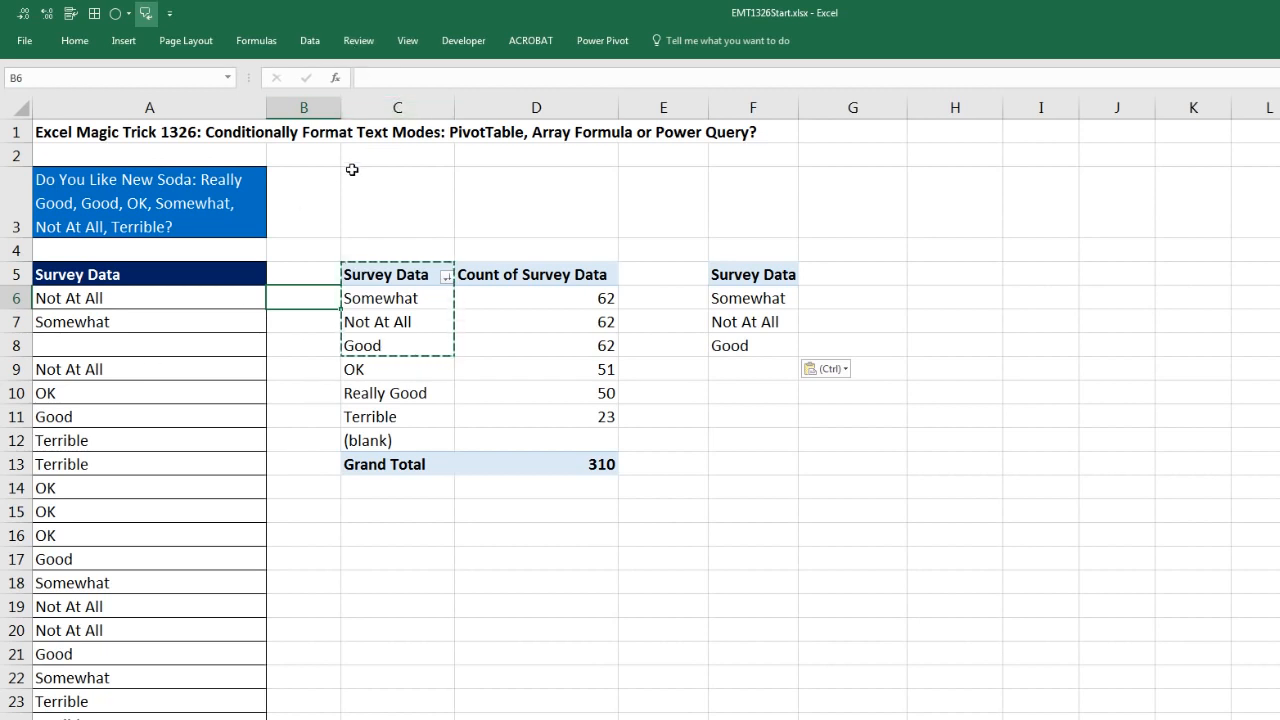
# Step: Insert a blank column before column C, ahead of the PivotTable
pyautogui.click(437, 106)
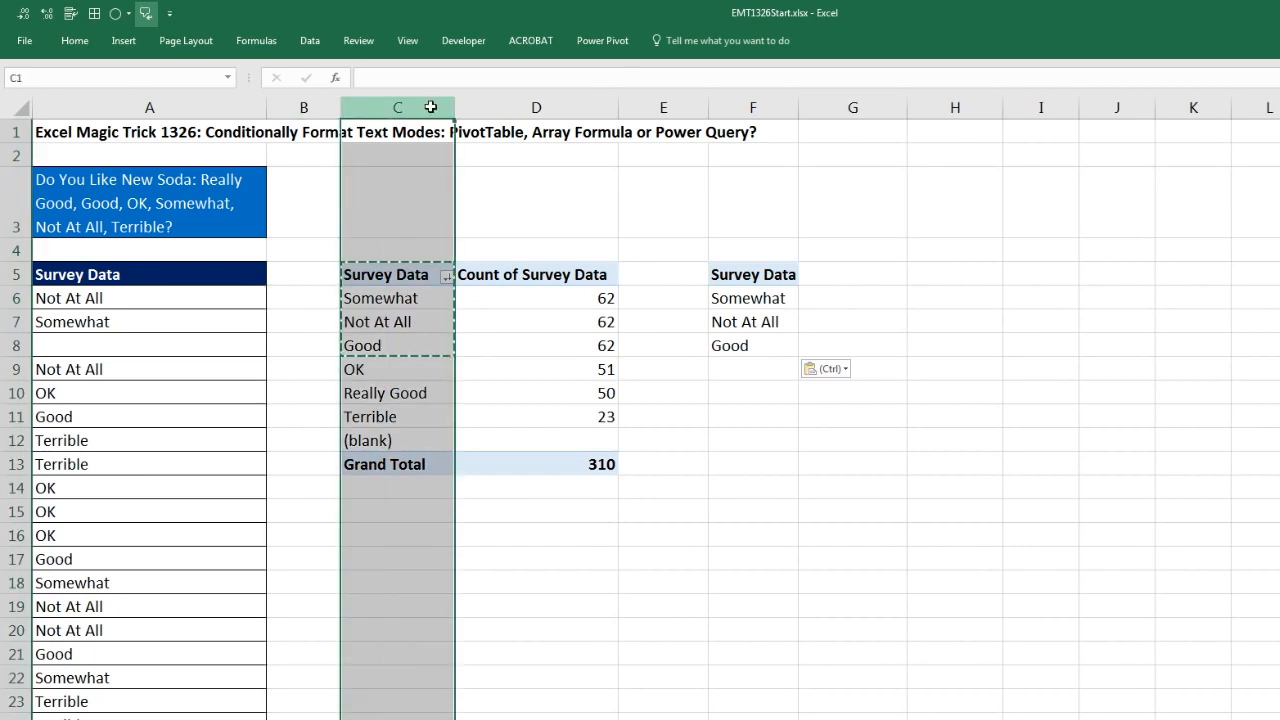
pyautogui.rightClick(431, 107)
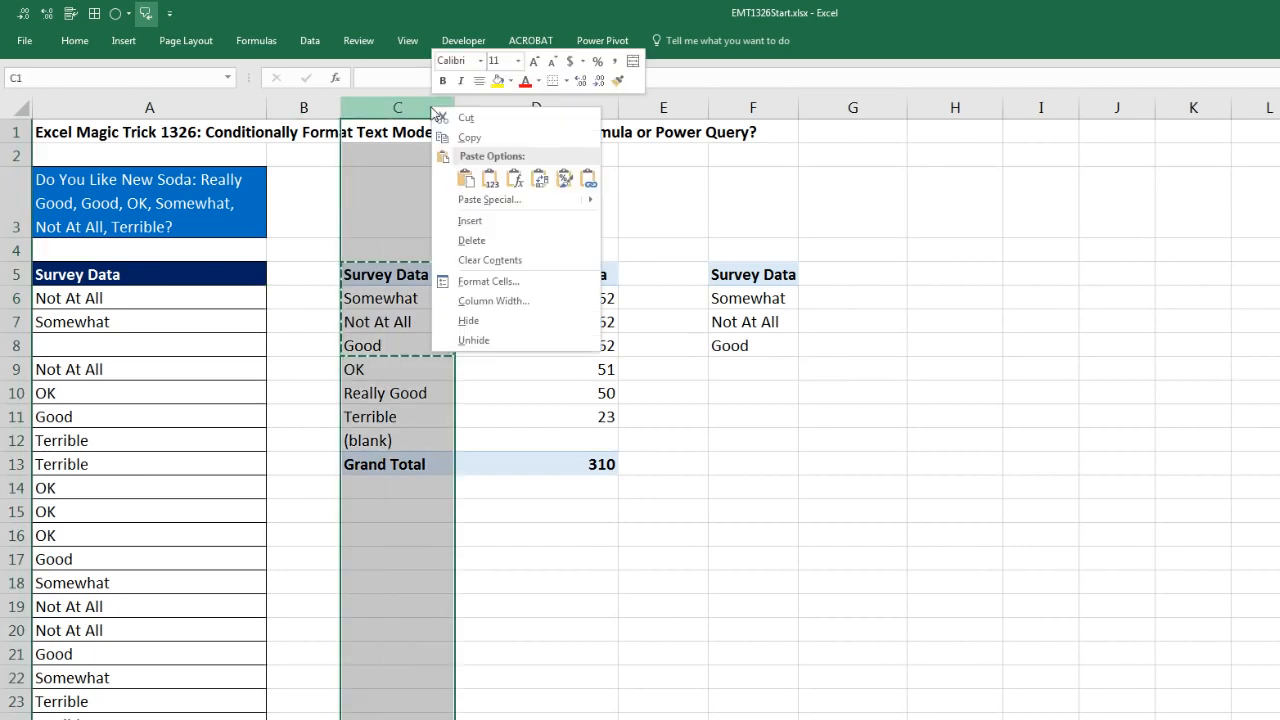
pyautogui.click(476, 221)
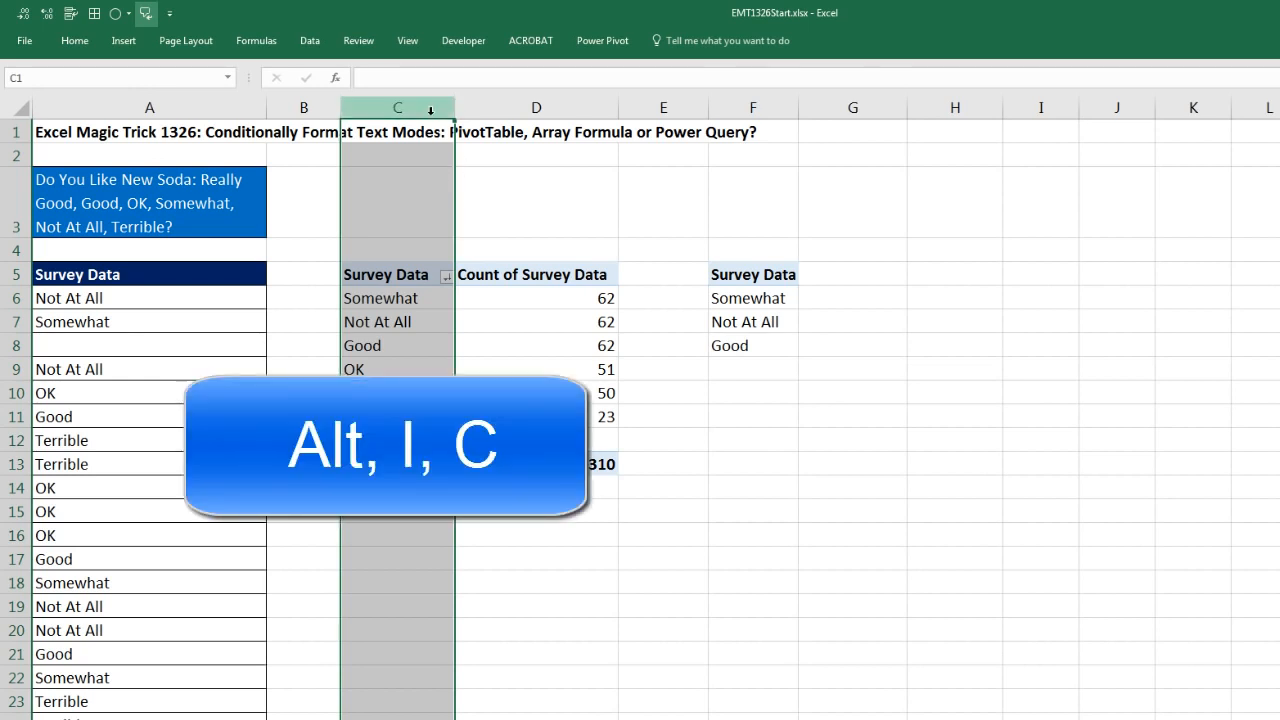
pyautogui.press('alt')
pyautogui.press('i')
pyautogui.press('c')
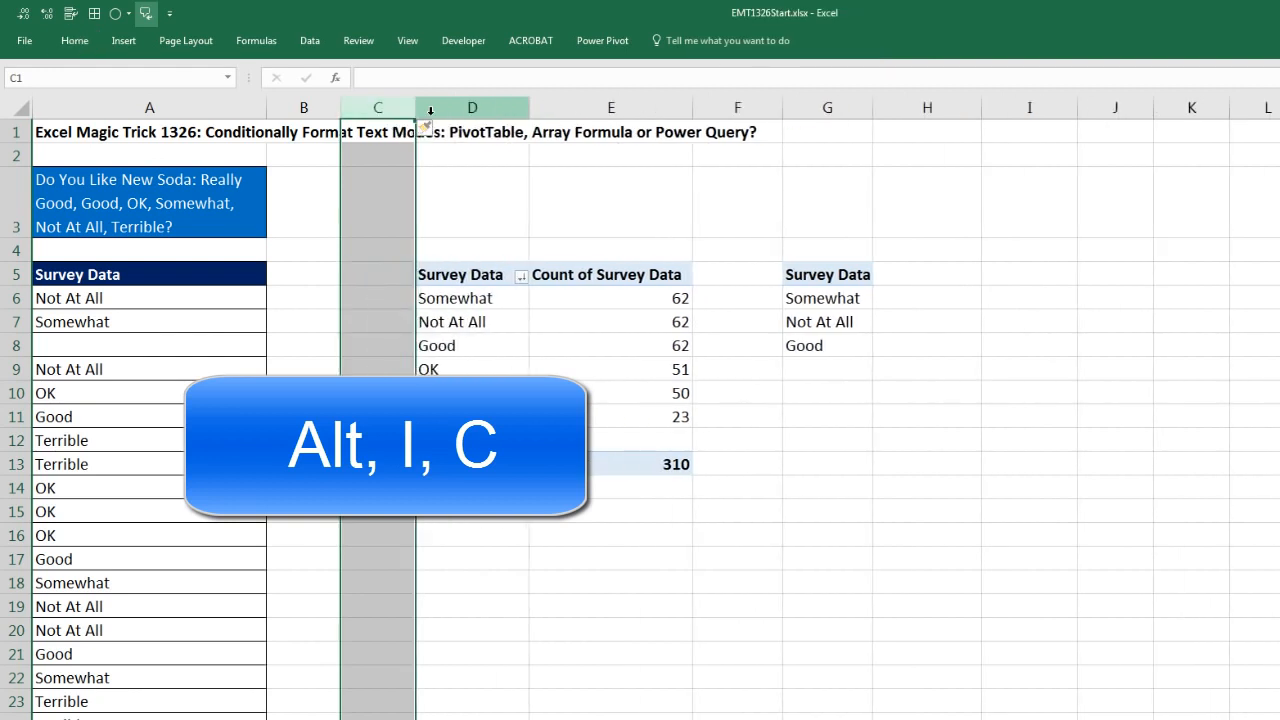
# Step: Enter the formula =MATCH(A6,$G$6:$G$8,0) in B6 to look up the first survey answer in the list of modes
pyautogui.click(300, 298)
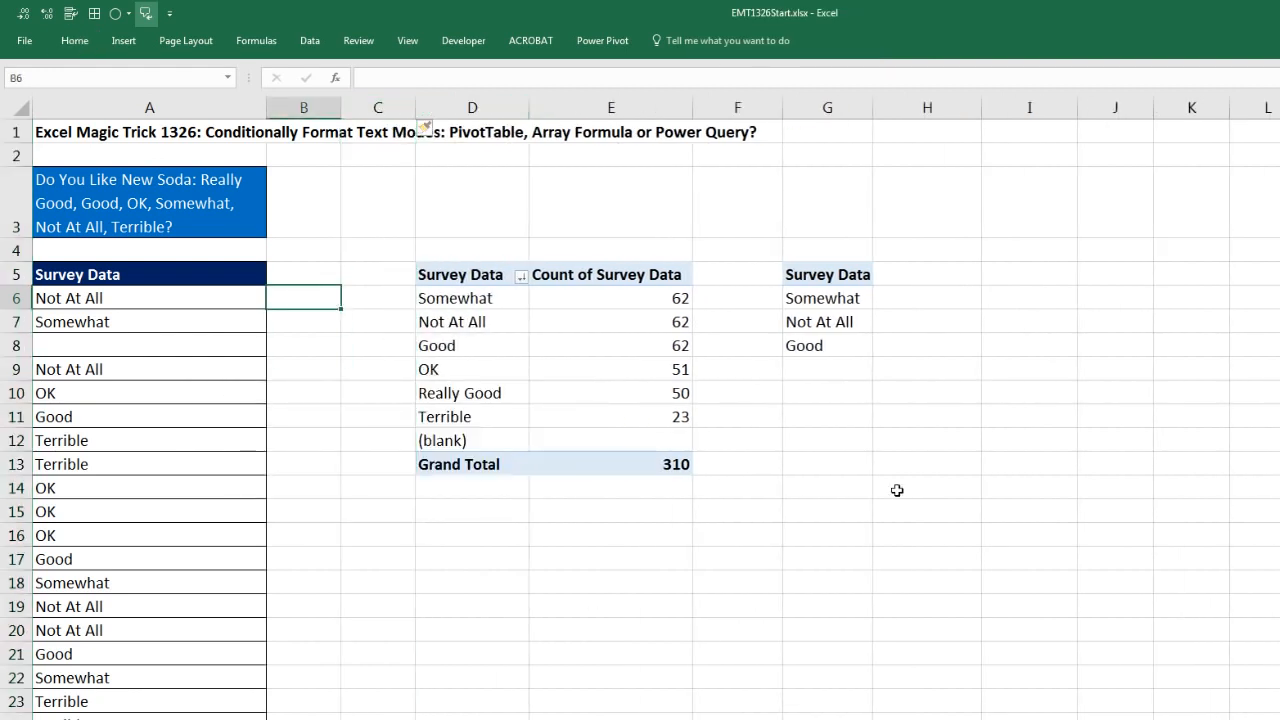
pyautogui.click(133, 299)
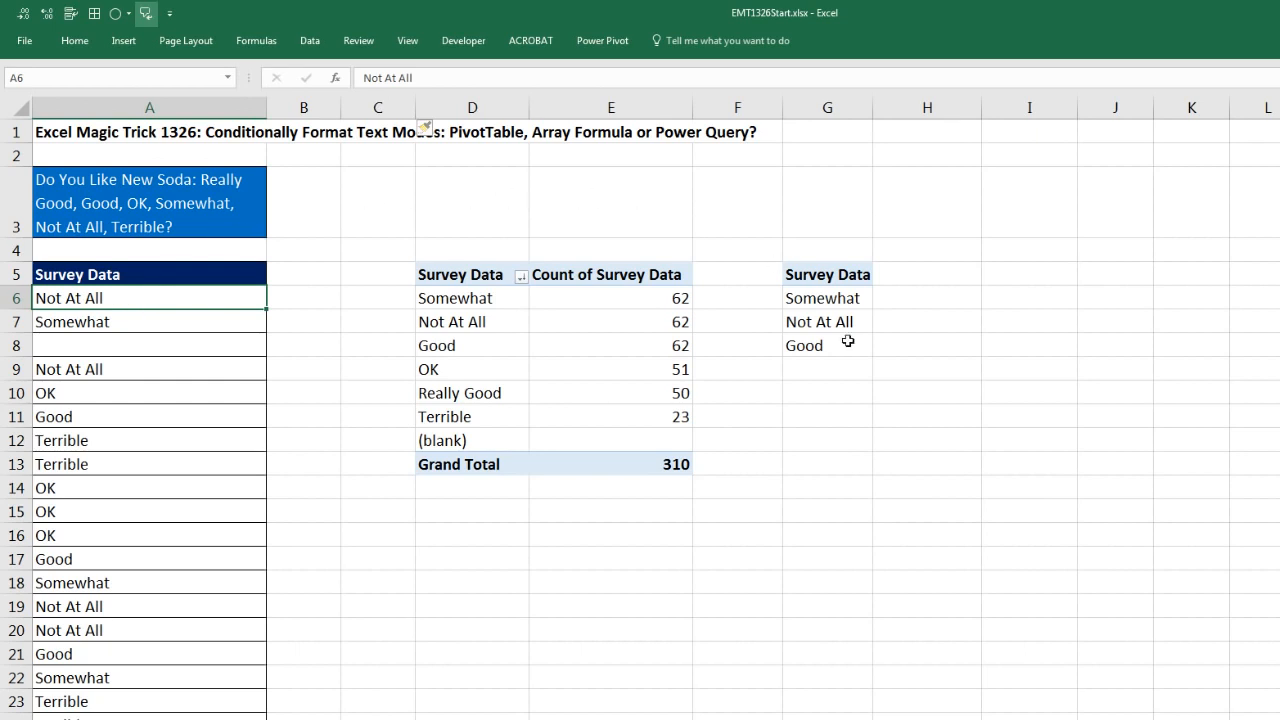
pyautogui.click(302, 298)
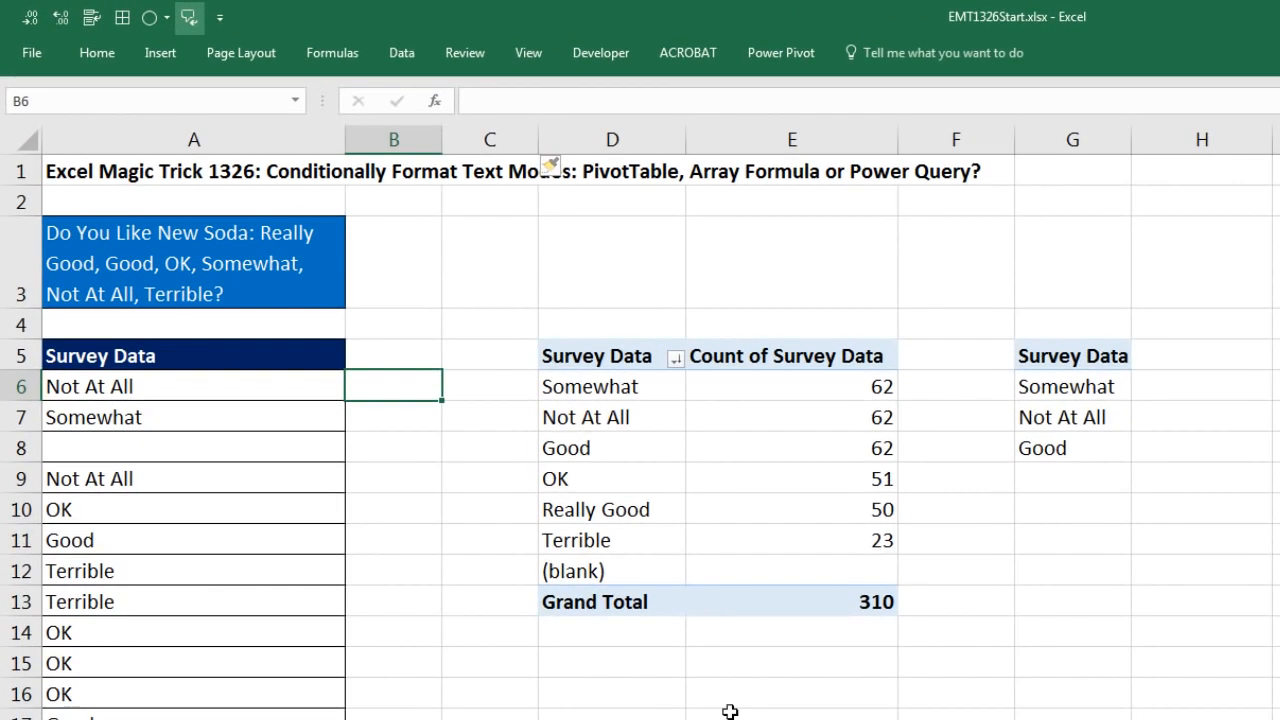
pyautogui.write('=ma')
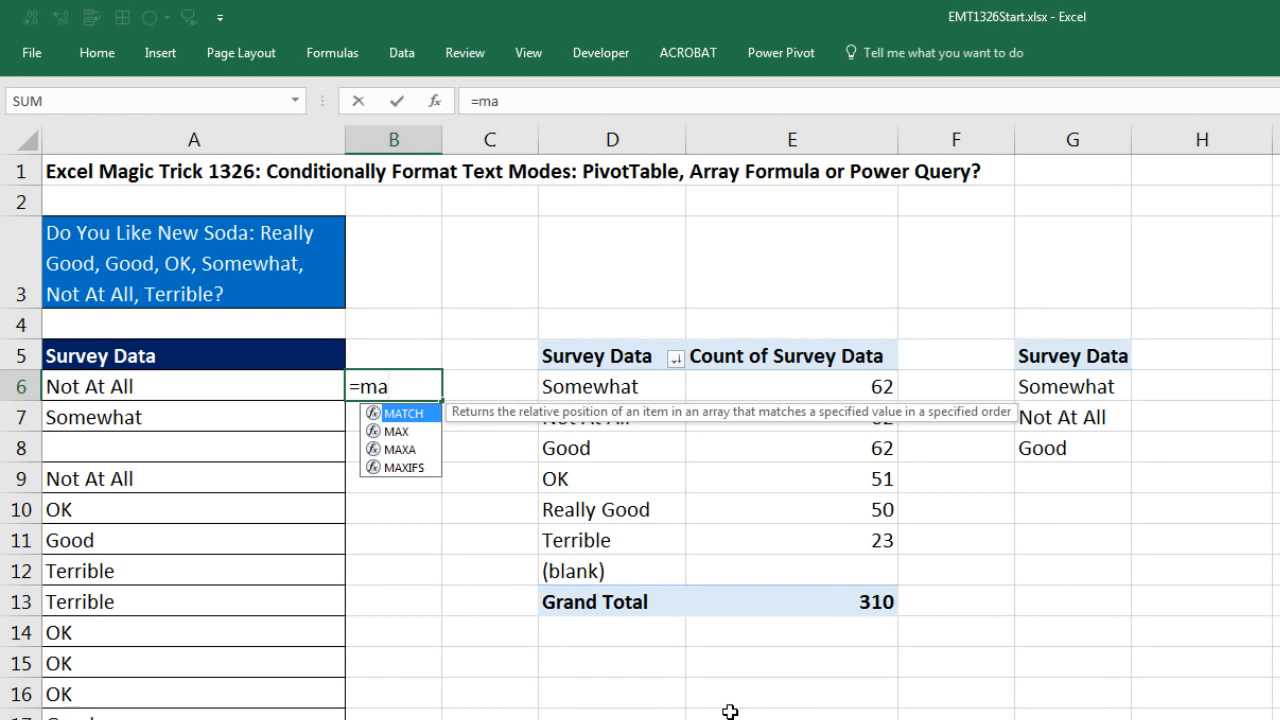
pyautogui.press('Tab')
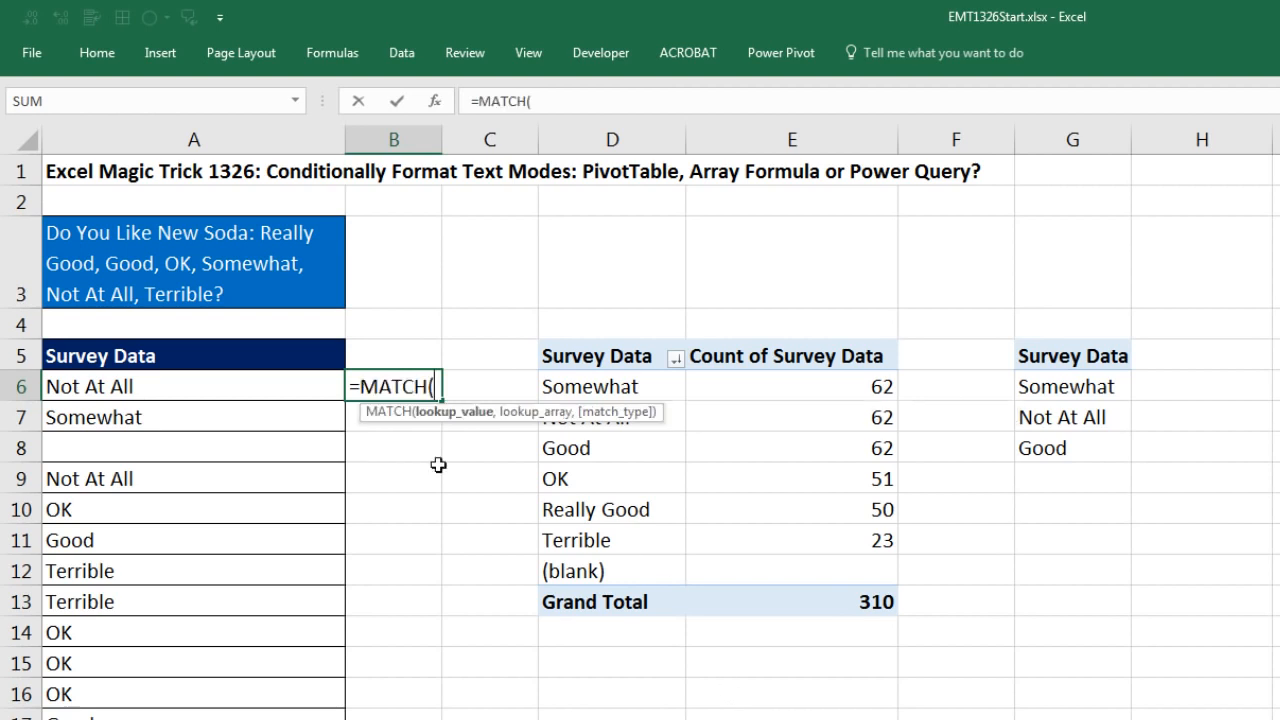
pyautogui.click(191, 386)
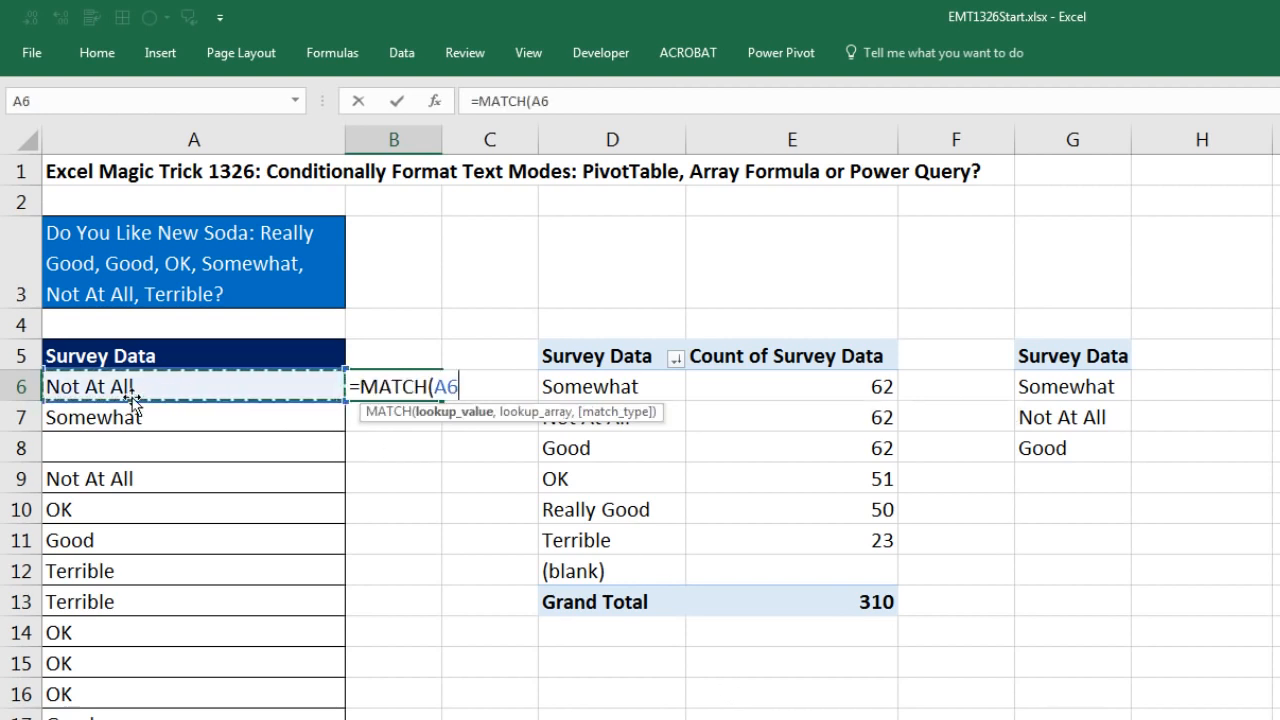
pyautogui.write(',')
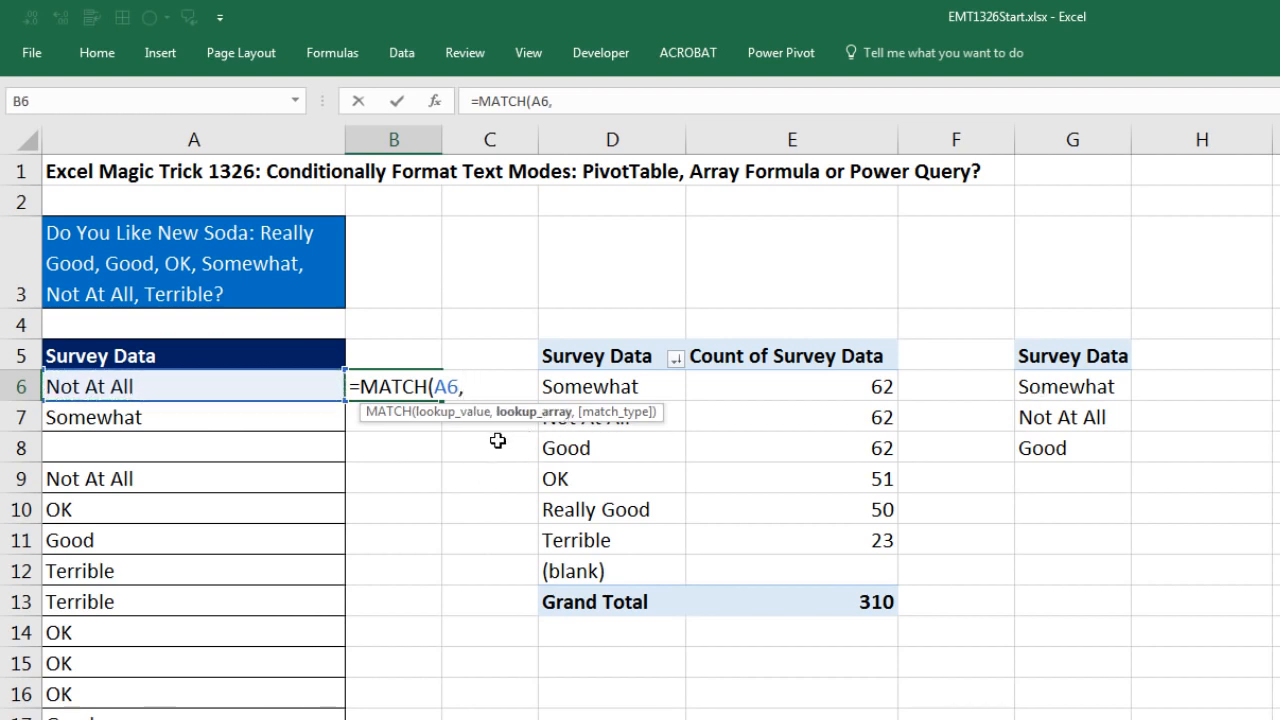
pyautogui.moveTo(1048, 387); pyautogui.dragTo(1069, 453)
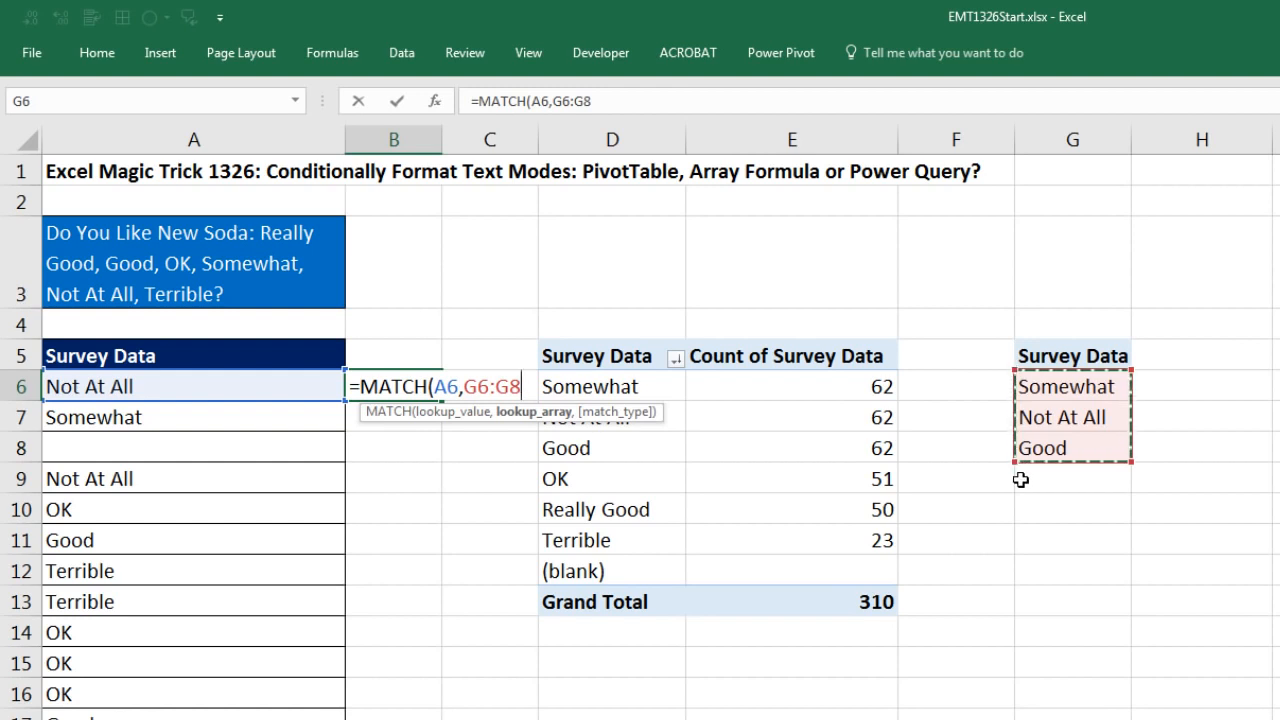
pyautogui.press('F4')
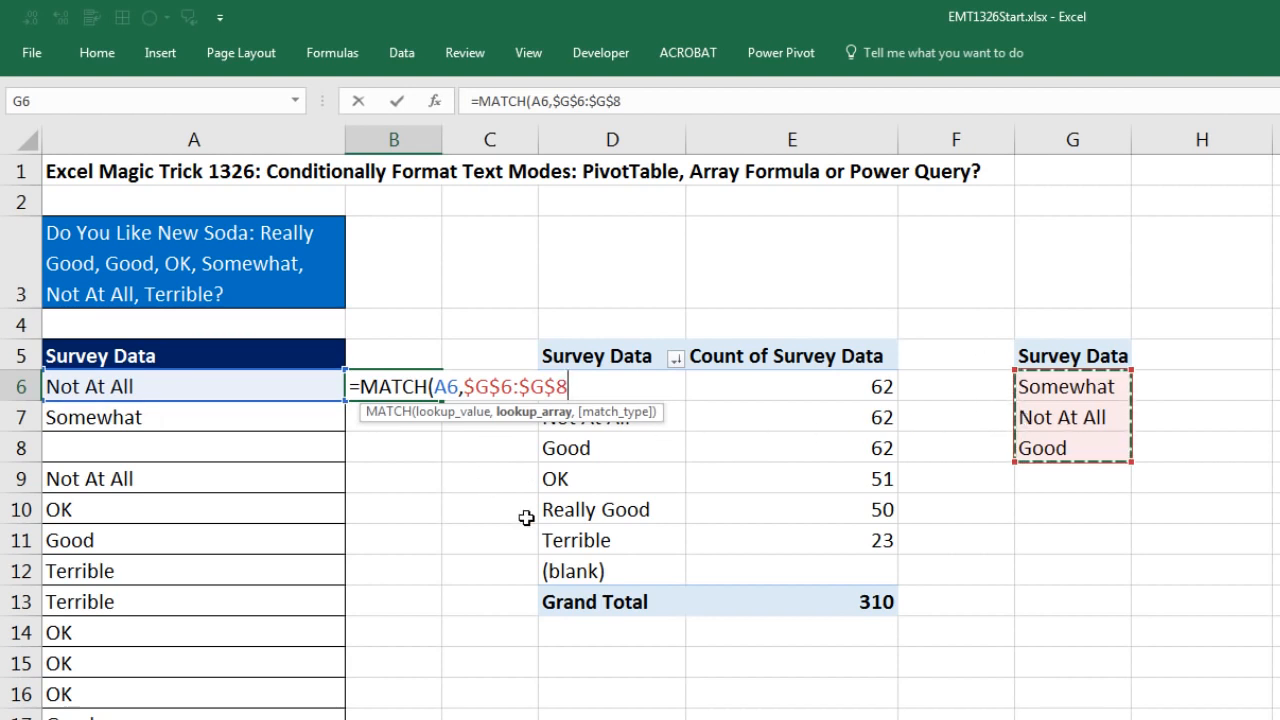
pyautogui.write(',')
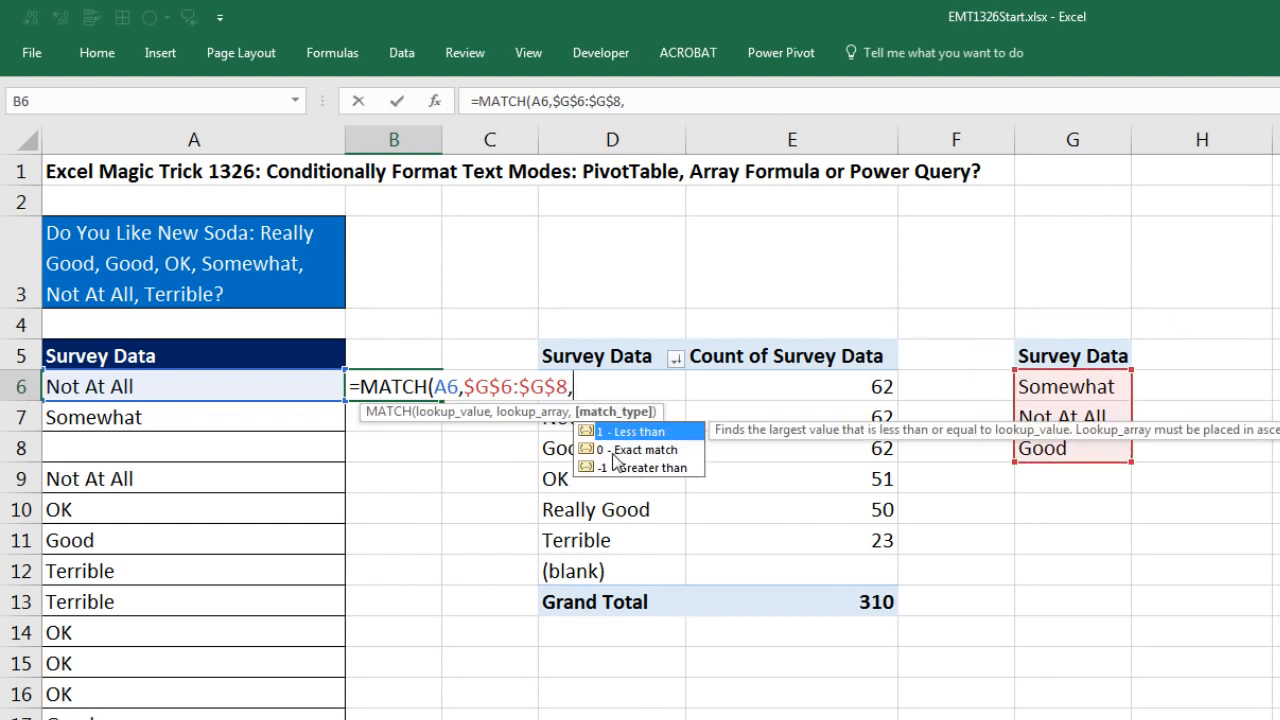
pyautogui.write('0)')
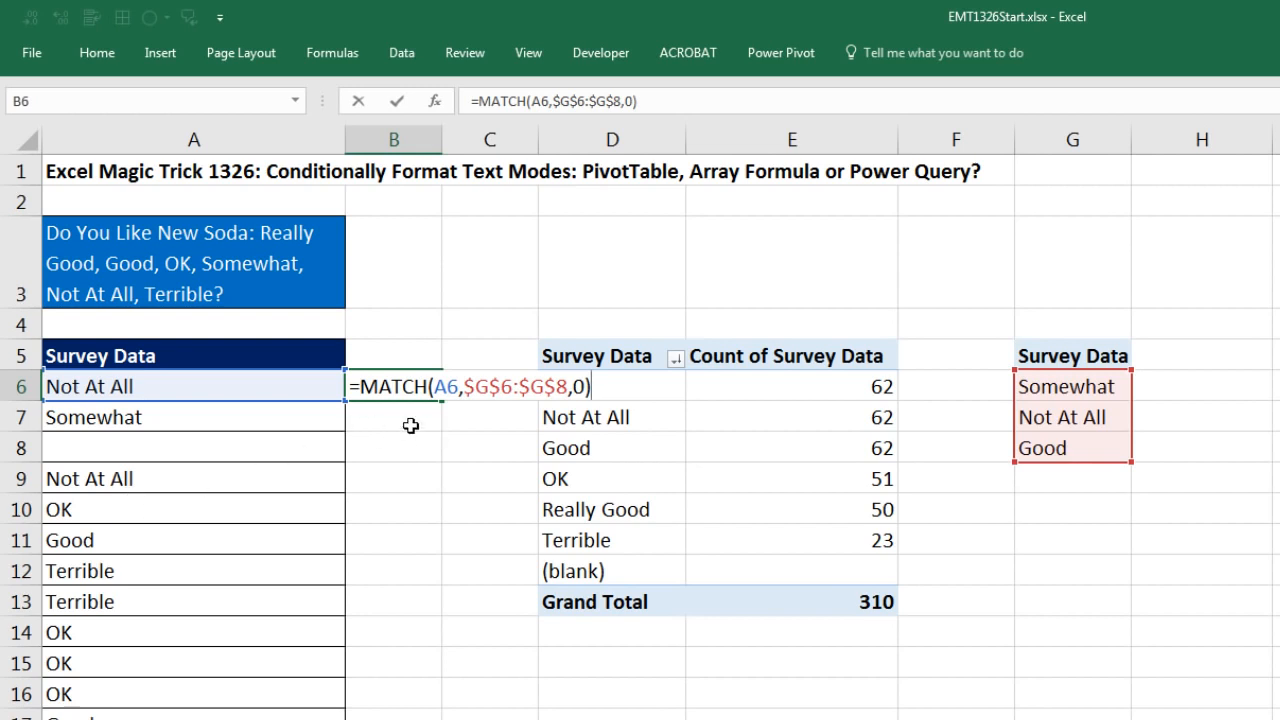
pyautogui.hotkey('ctrl', 'Return')
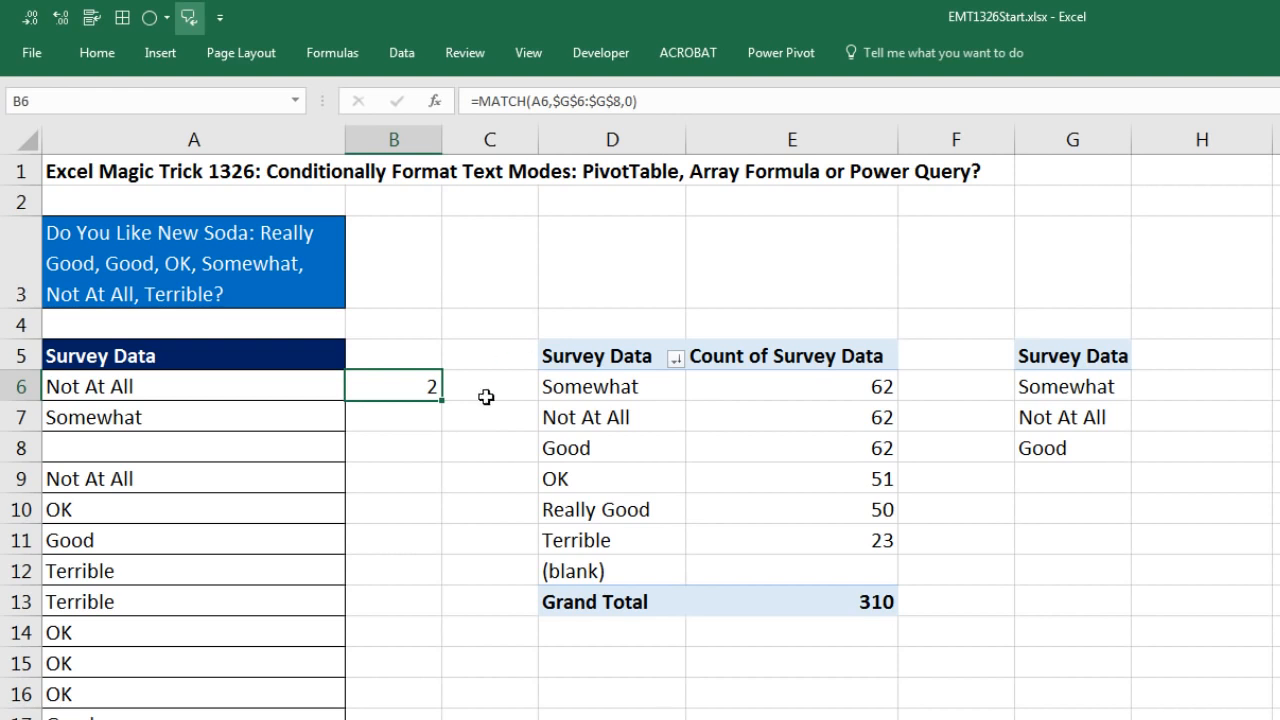
# Step: Fill the MATCH formula from B6 down column B alongside all the survey answers, including past the blank answer
pyautogui.doubleClick(443, 404)
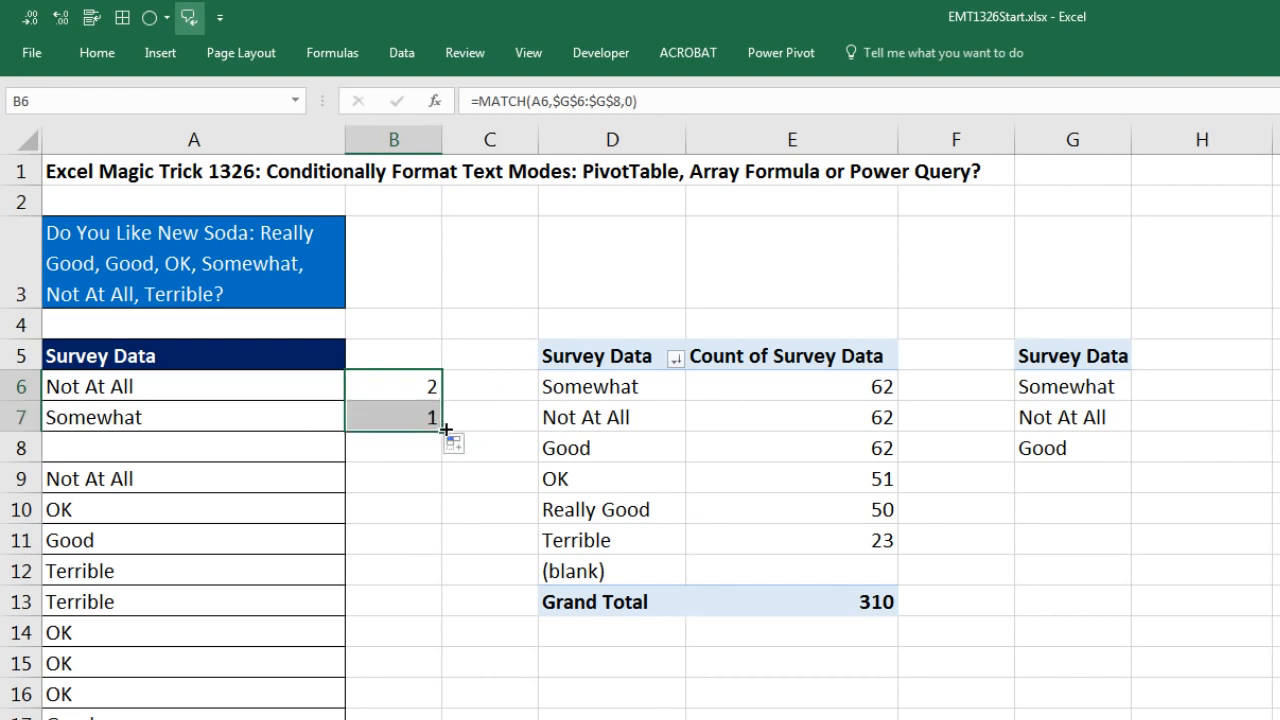
pyautogui.moveTo(443, 429); pyautogui.dragTo(446, 494)
pyautogui.click(415, 478)
pyautogui.doubleClick(443, 494)
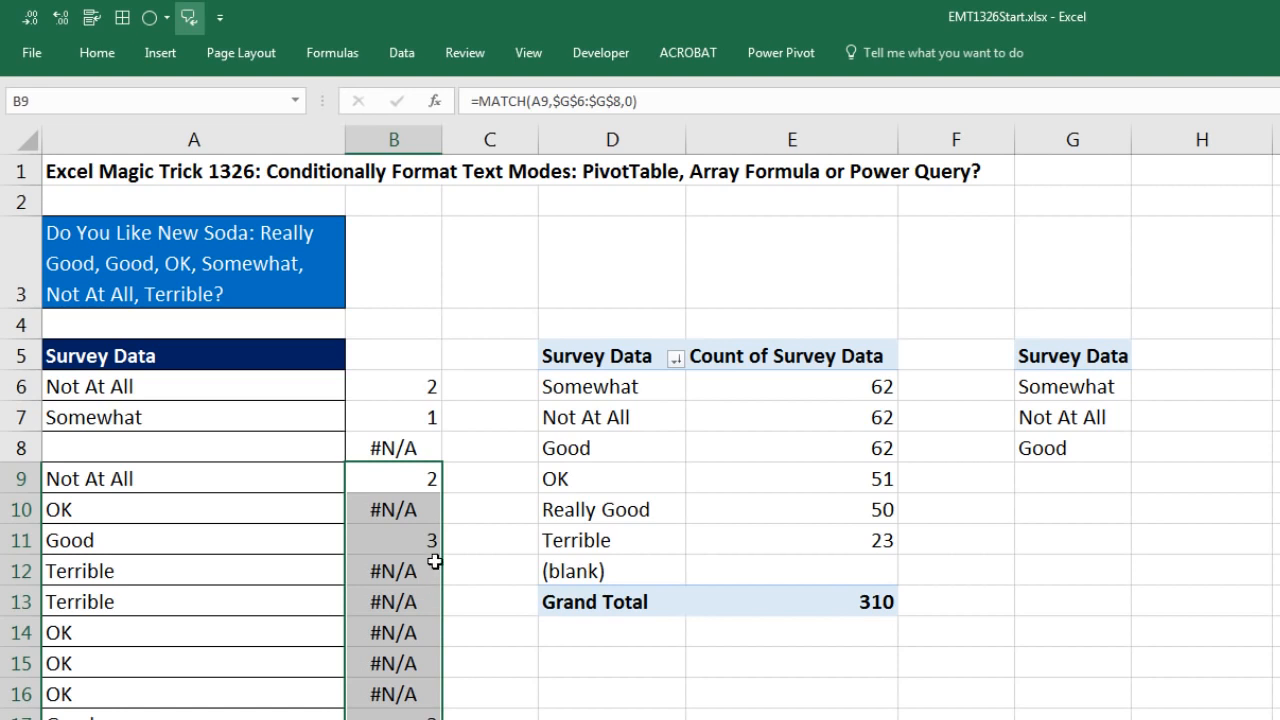
pyautogui.moveTo(166, 385); pyautogui.dragTo(189, 660)
pyautogui.click(394, 389)
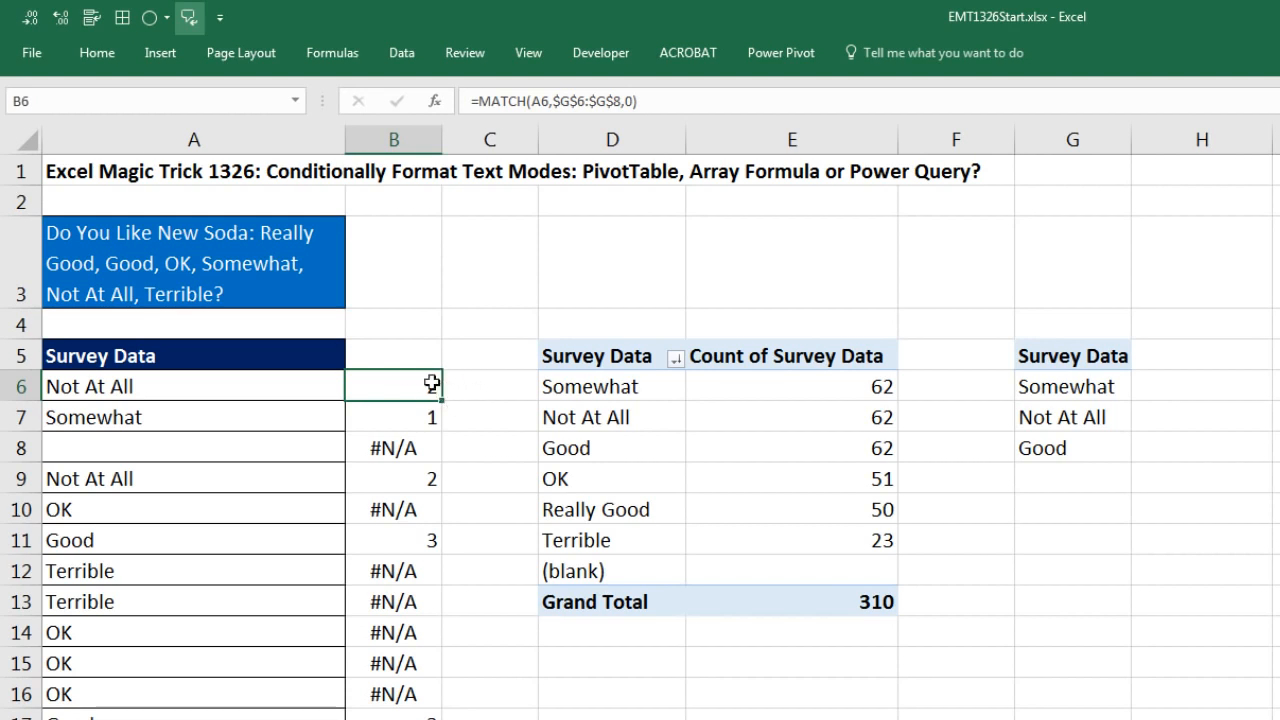
pyautogui.click(421, 461)
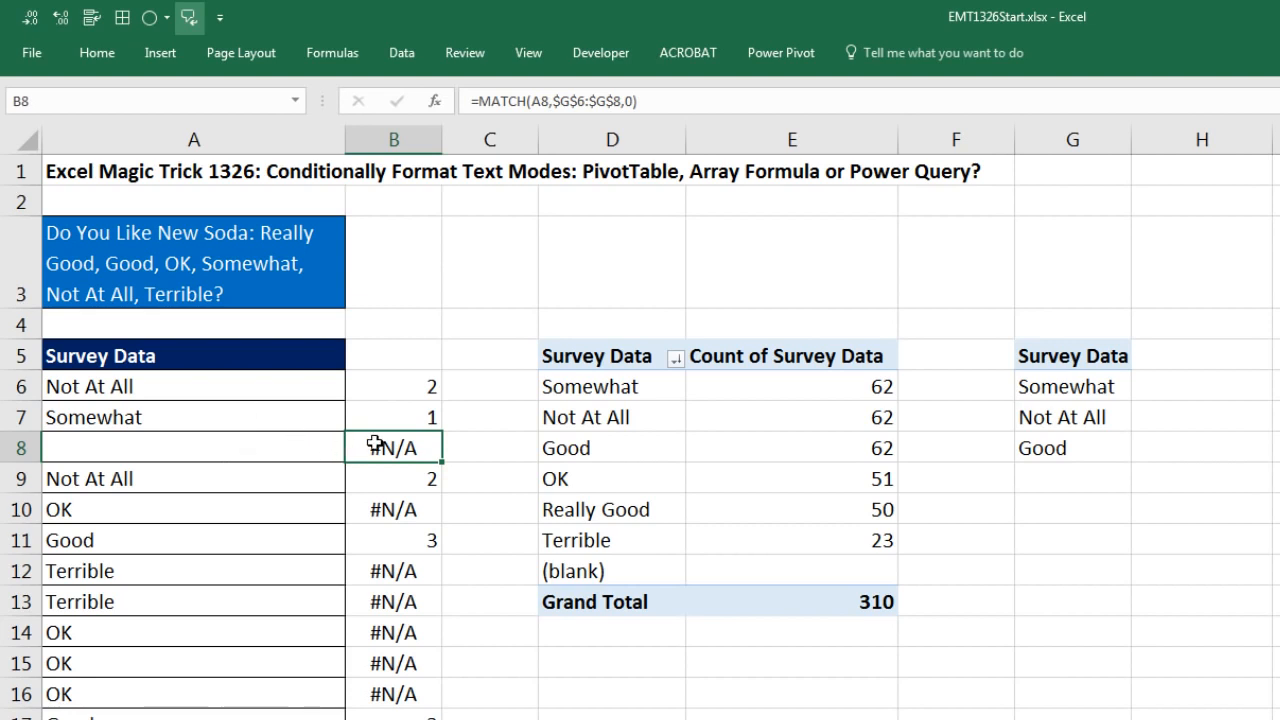
pyautogui.doubleClick(420, 393)
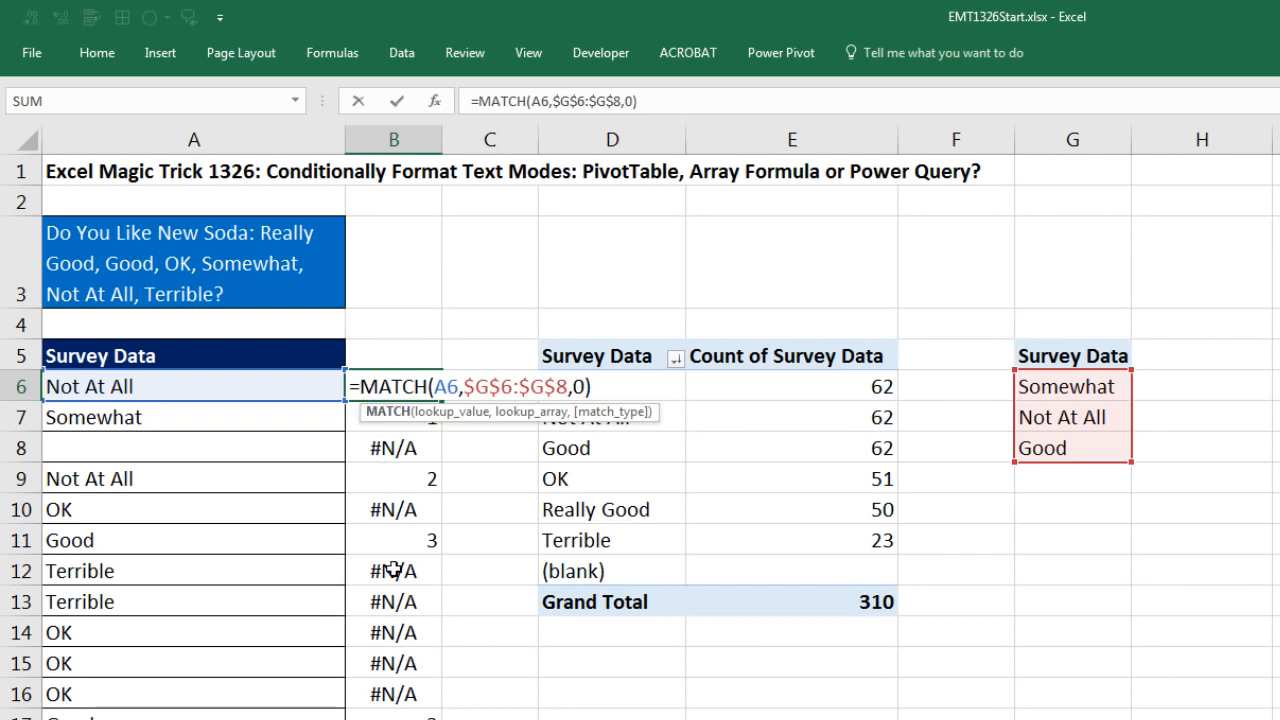
pyautogui.hotkey('ctrl', 'Return')
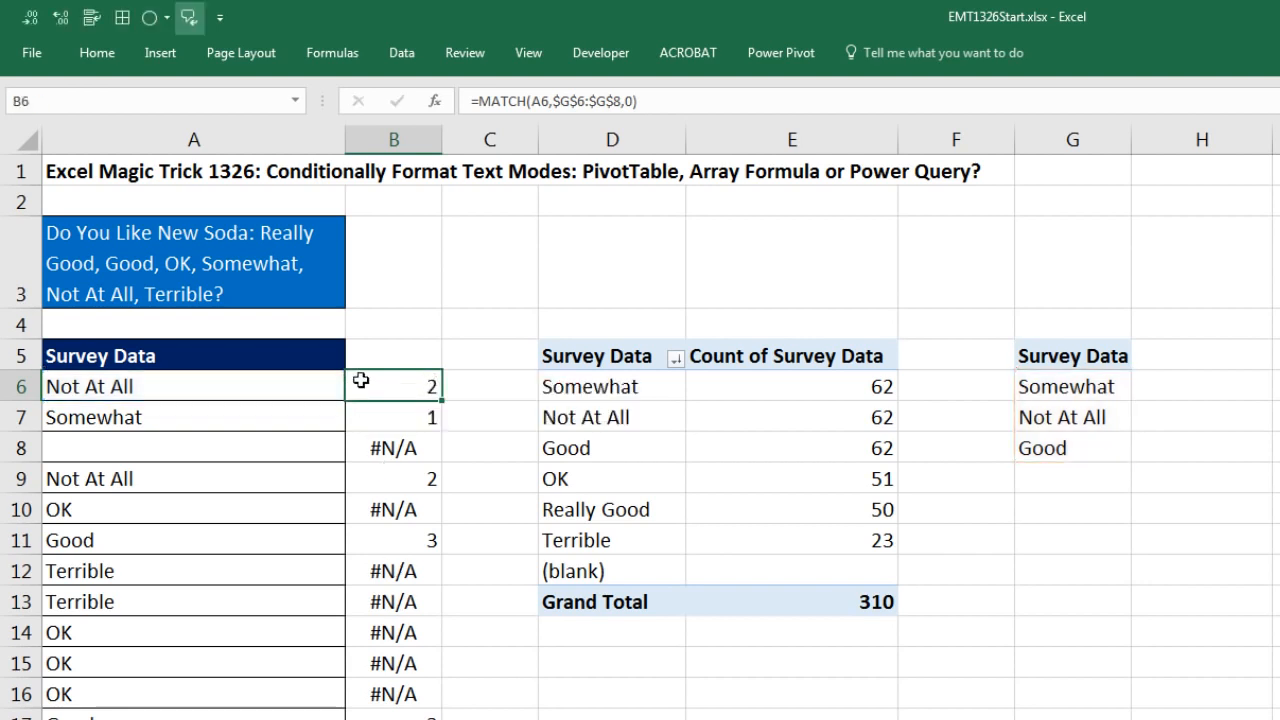
# Step: Copy the full text of the MATCH formula in B6 and leave the cell unedited
pyautogui.doubleClick(361, 380)
pyautogui.moveTo(352, 388); pyautogui.dragTo(679, 409)
pyautogui.hotkey('ctrl', 'c')
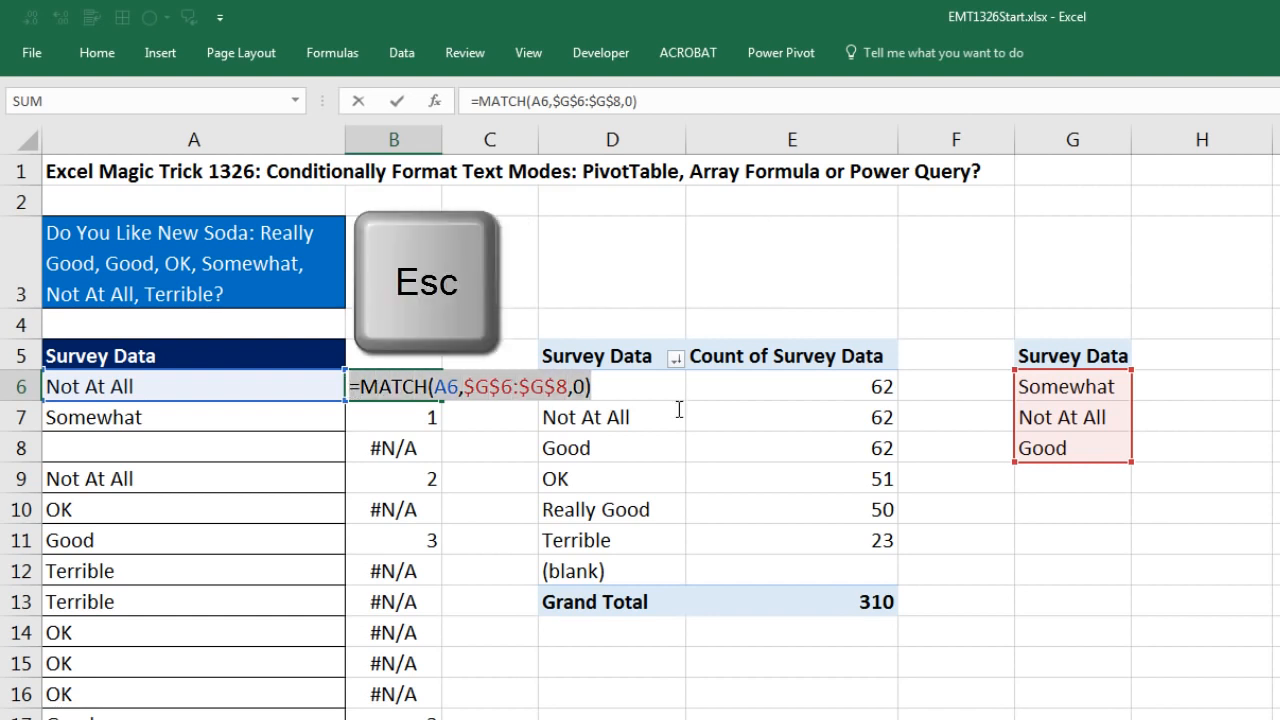
pyautogui.press('Escape')
# Step: Select all survey answers from A6 down to the end of the data in column A
pyautogui.moveTo(157, 385); pyautogui.dragTo(157, 478)
pyautogui.hotkey('ctrl', 'shift', 'Down')
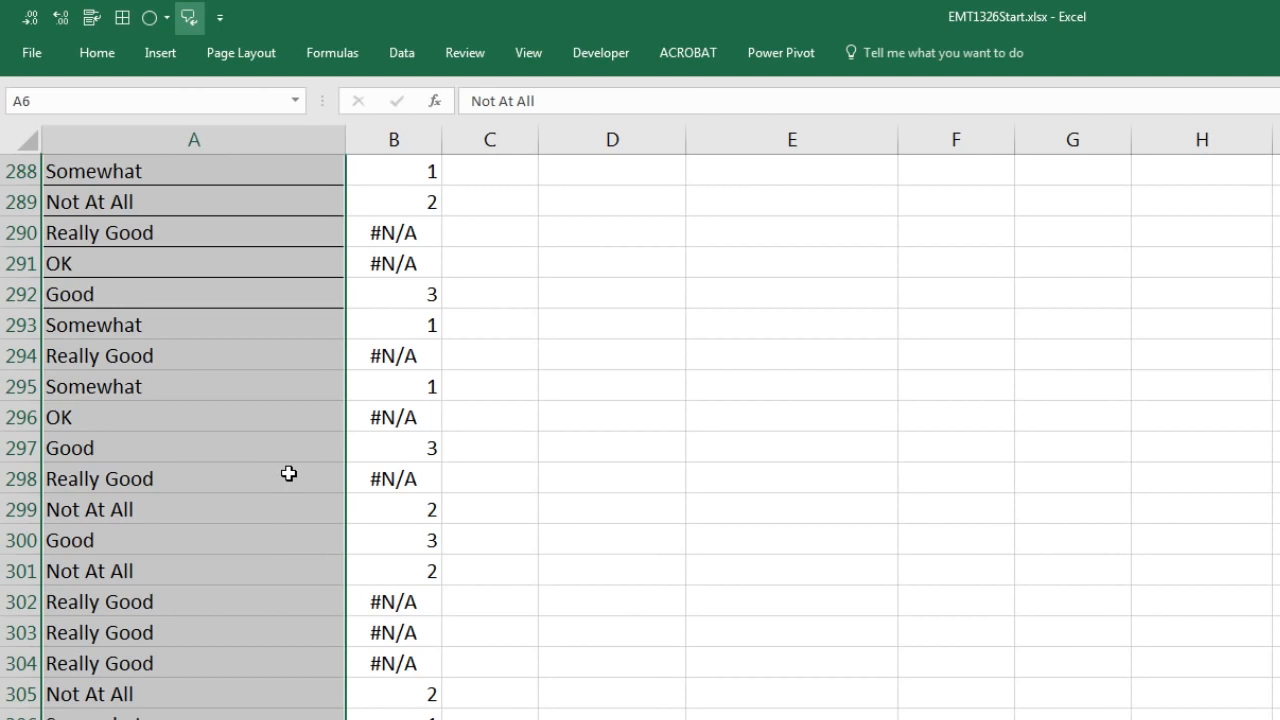
pyautogui.hotkey('ctrl', 'BackSpace')
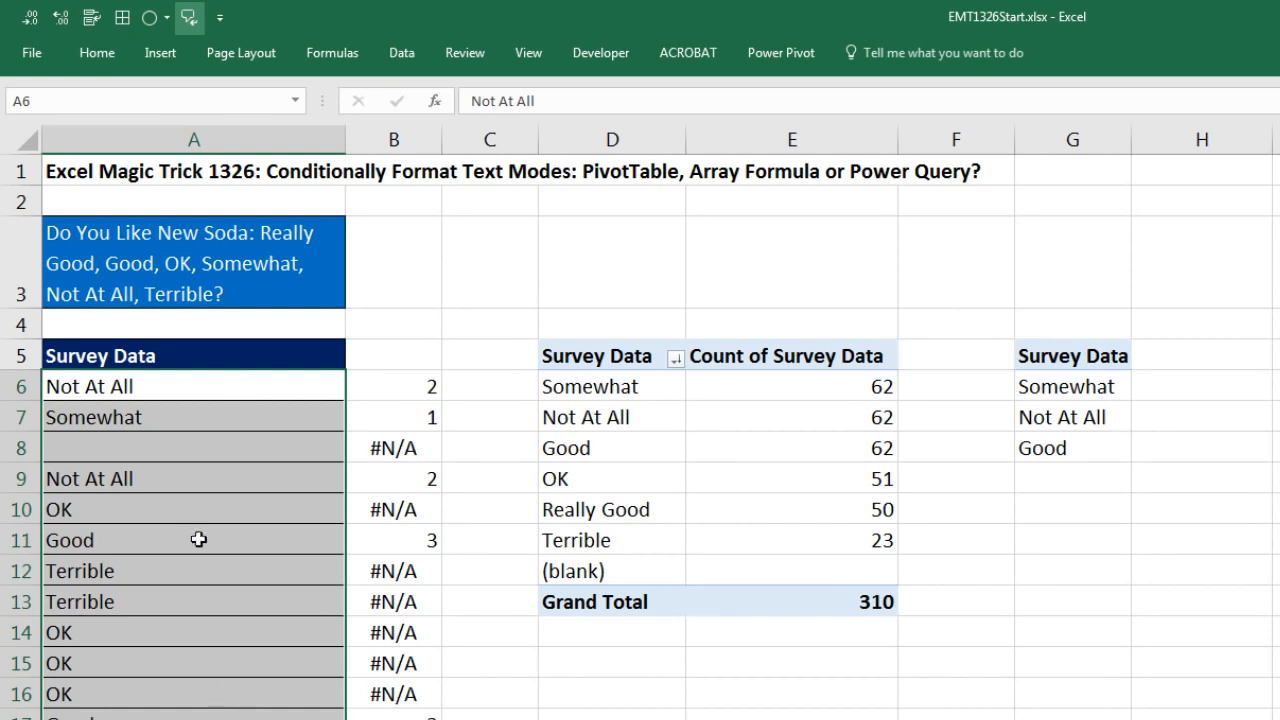
pyautogui.click(104, 56)
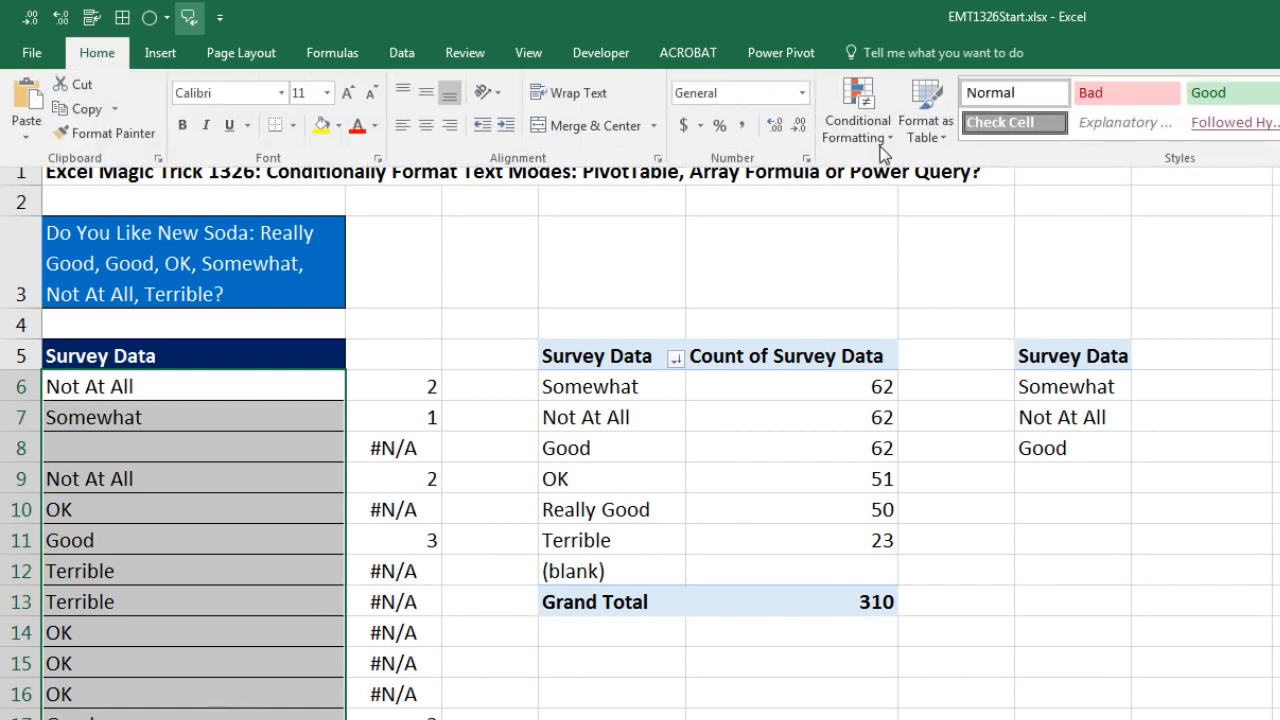
pyautogui.click(858, 115)
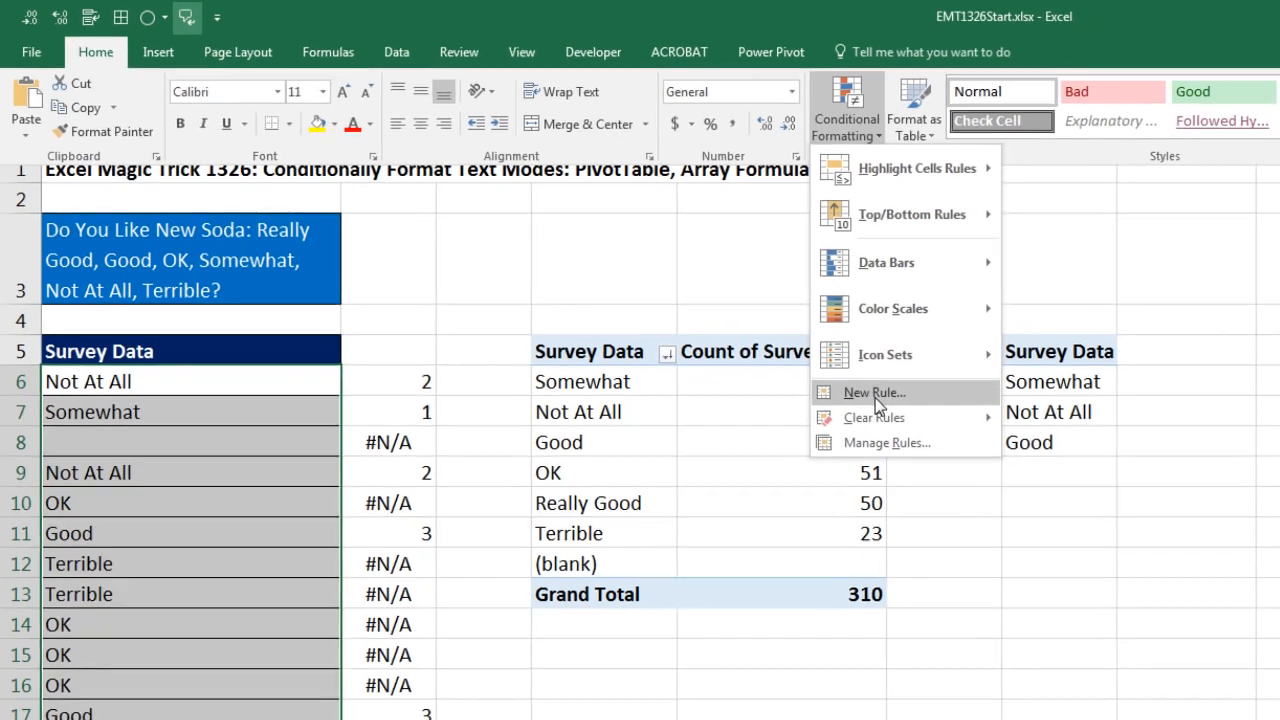
pyautogui.press('Escape')
pyautogui.press('Escape')
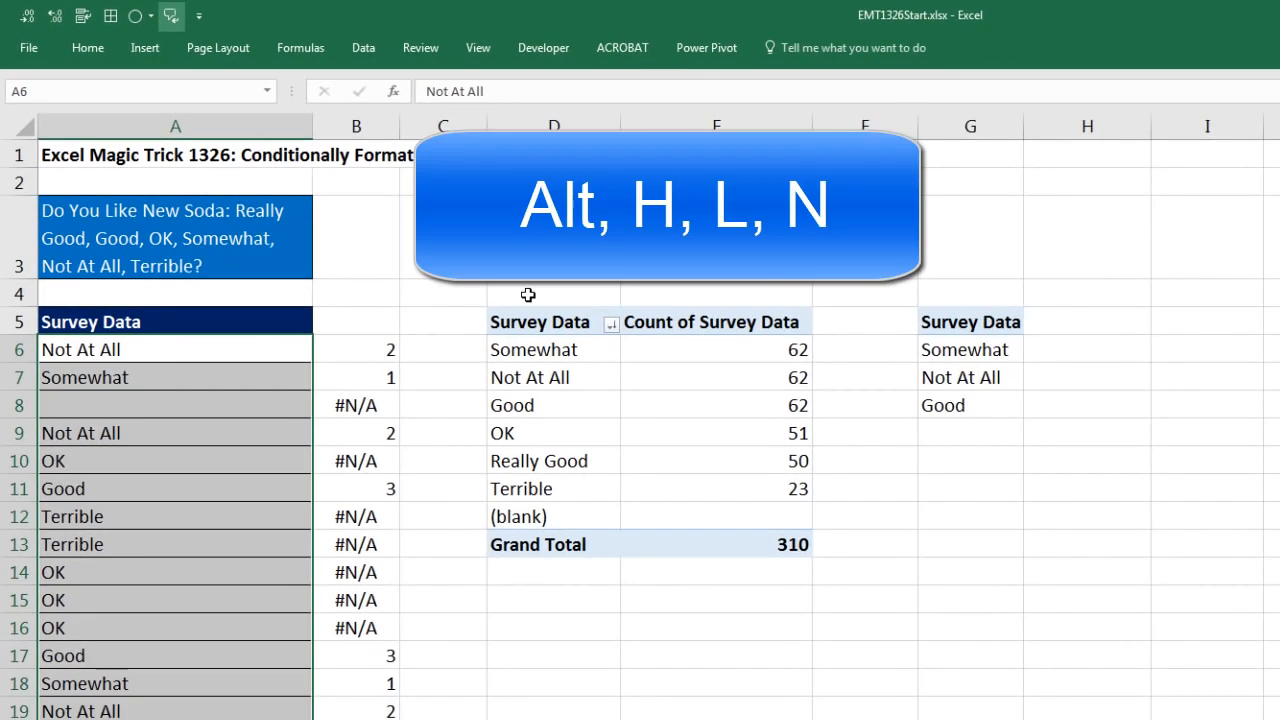
# Step: Create a formula-based conditional formatting rule for the selected survey answers using =MATCH(A6,$G$6:$G$8,0)
pyautogui.press('alt')
pyautogui.press('h')
pyautogui.press('l')
pyautogui.press('n')
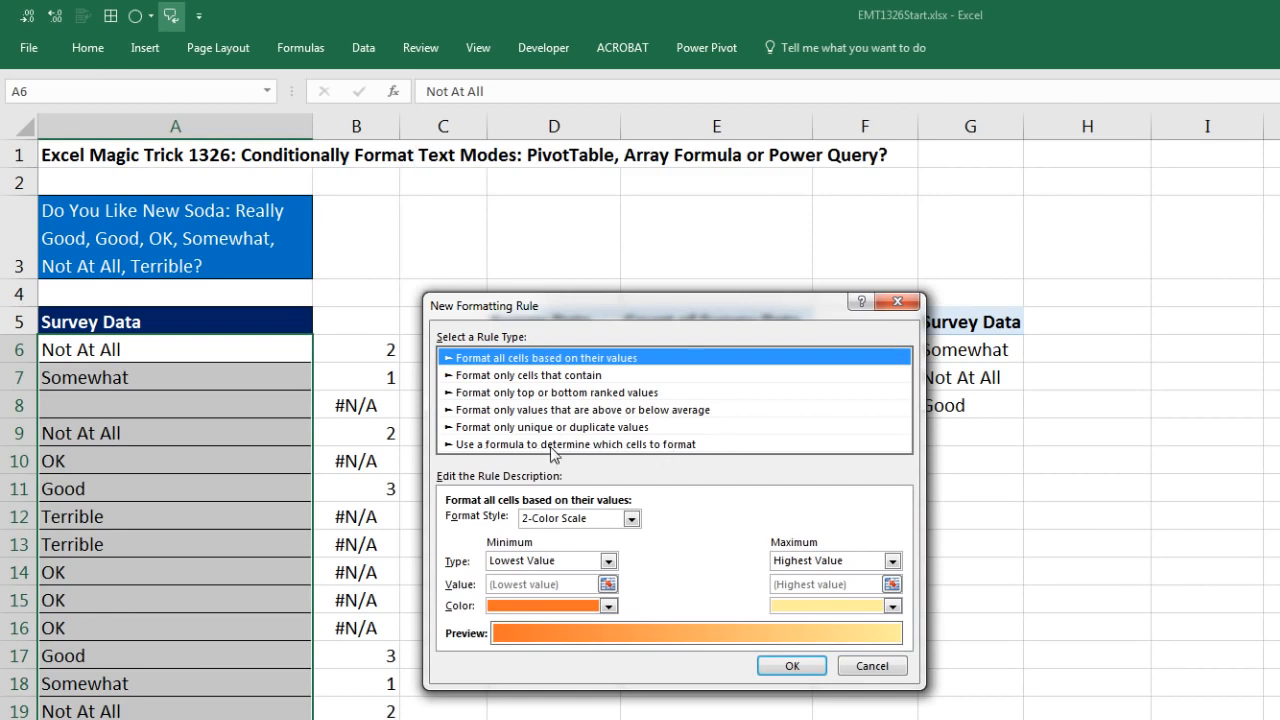
pyautogui.press('pagedown')
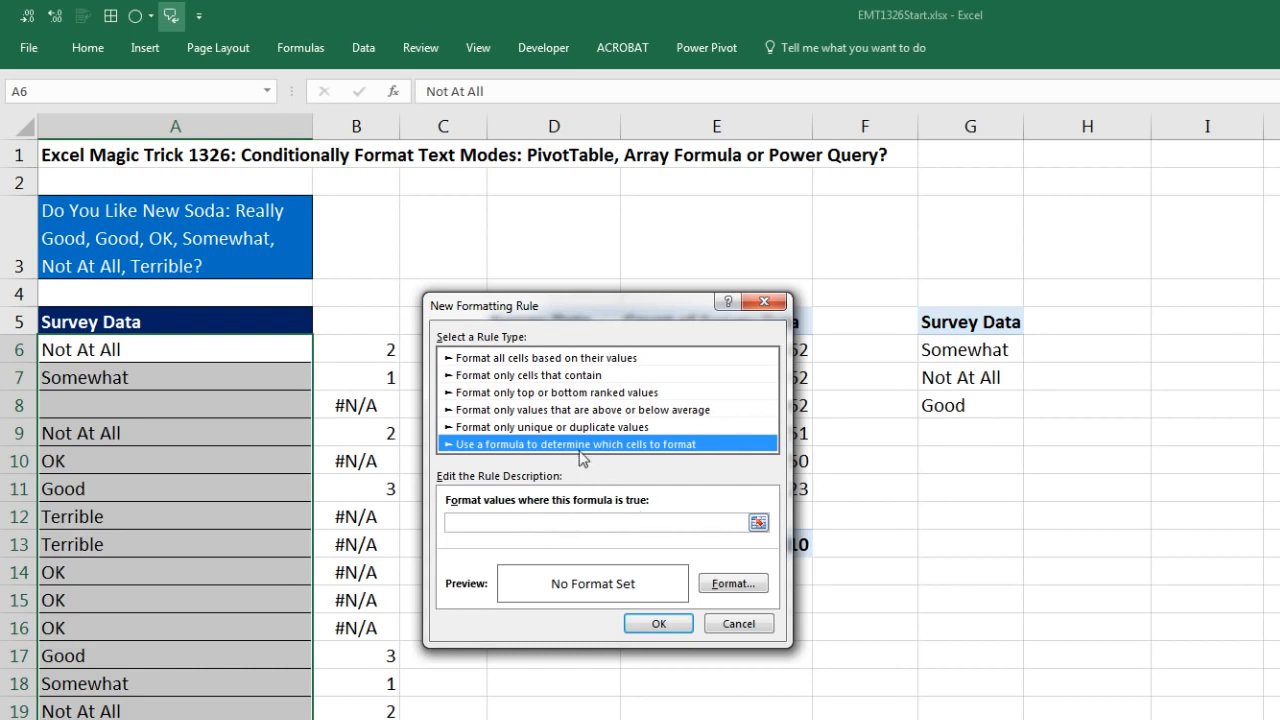
pyautogui.press('Tab')
pyautogui.press('Tab')
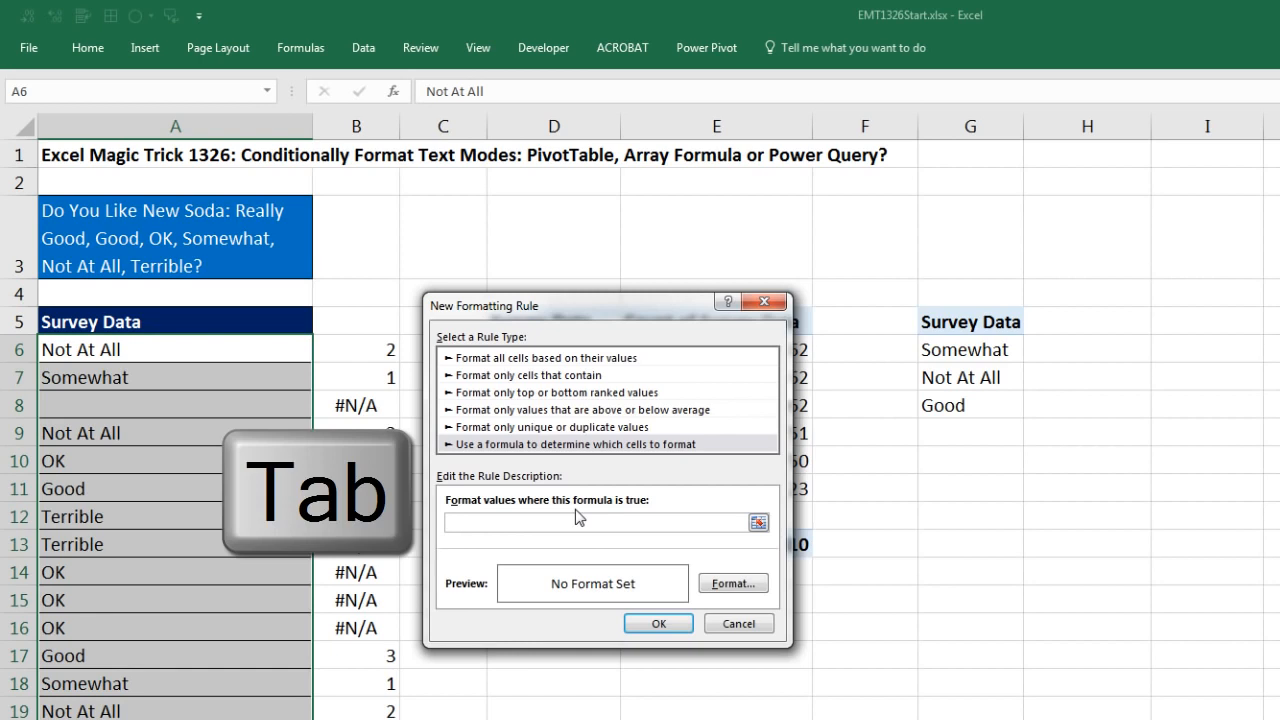
pyautogui.hotkey('ctrl', 'v')
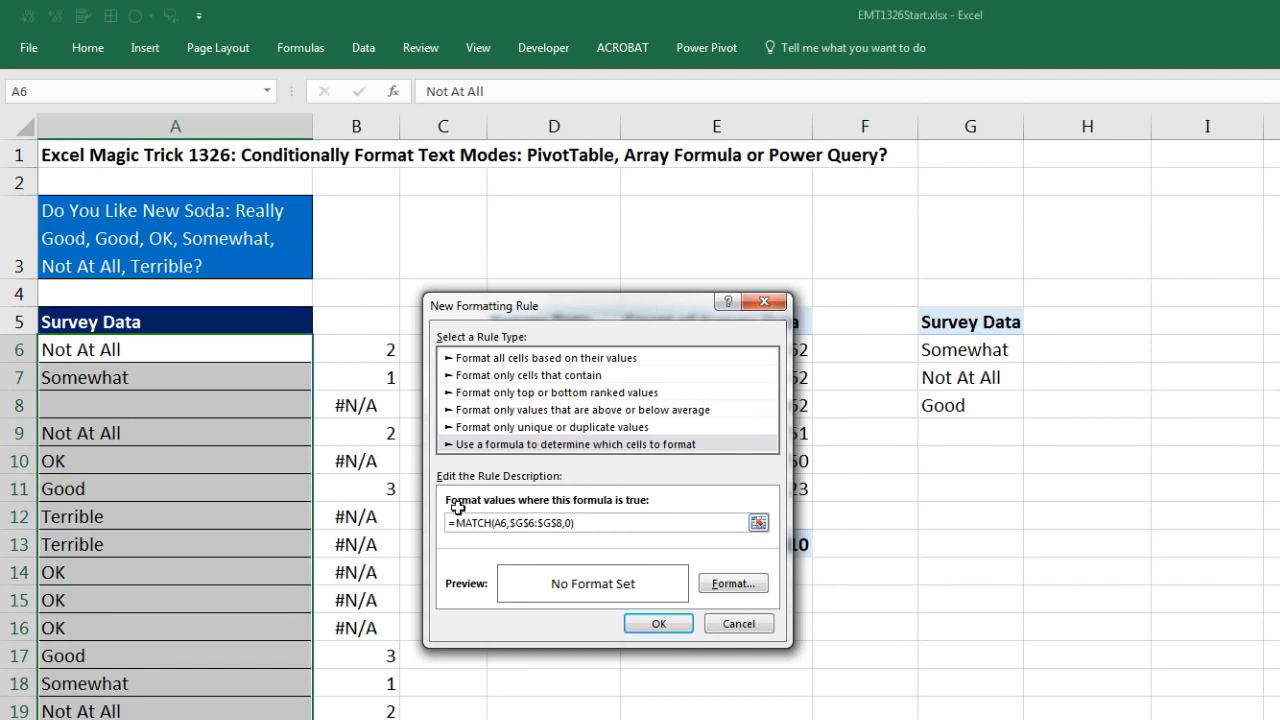
# Step: Give the MATCH formatting rule a yellow fill and apply it to the survey answers
pyautogui.click(730, 588)
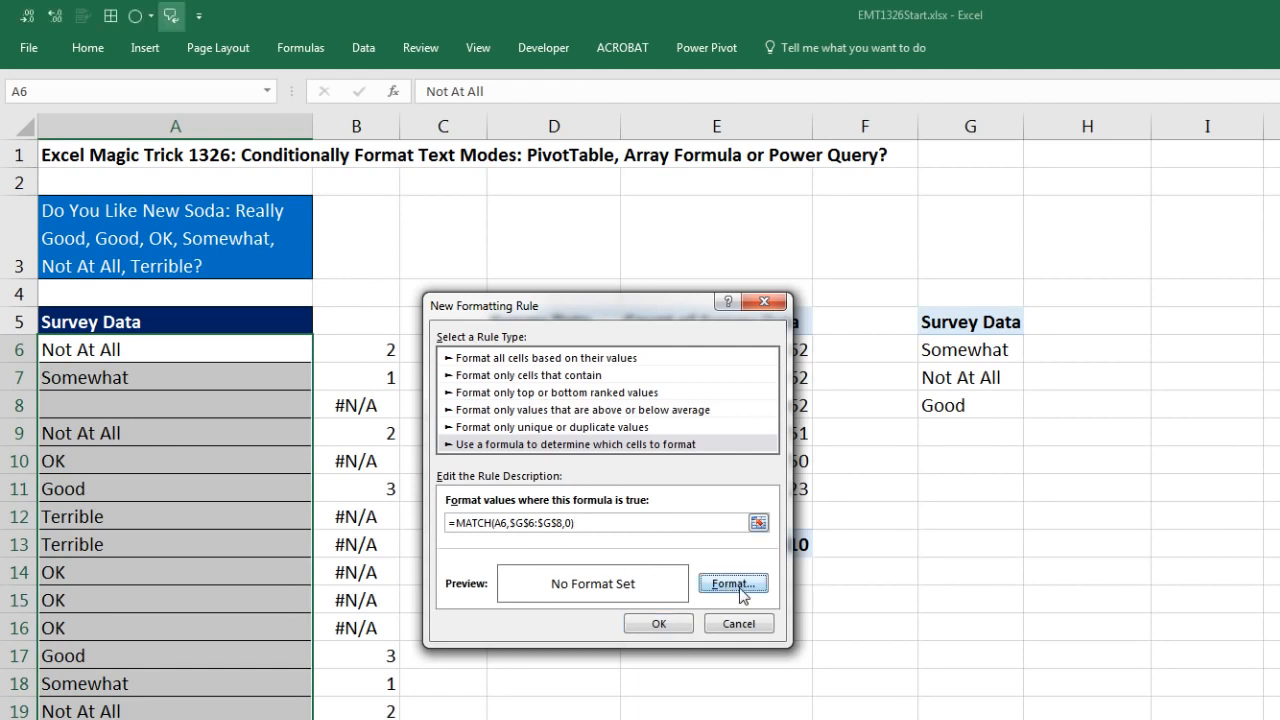
pyautogui.click(722, 588)
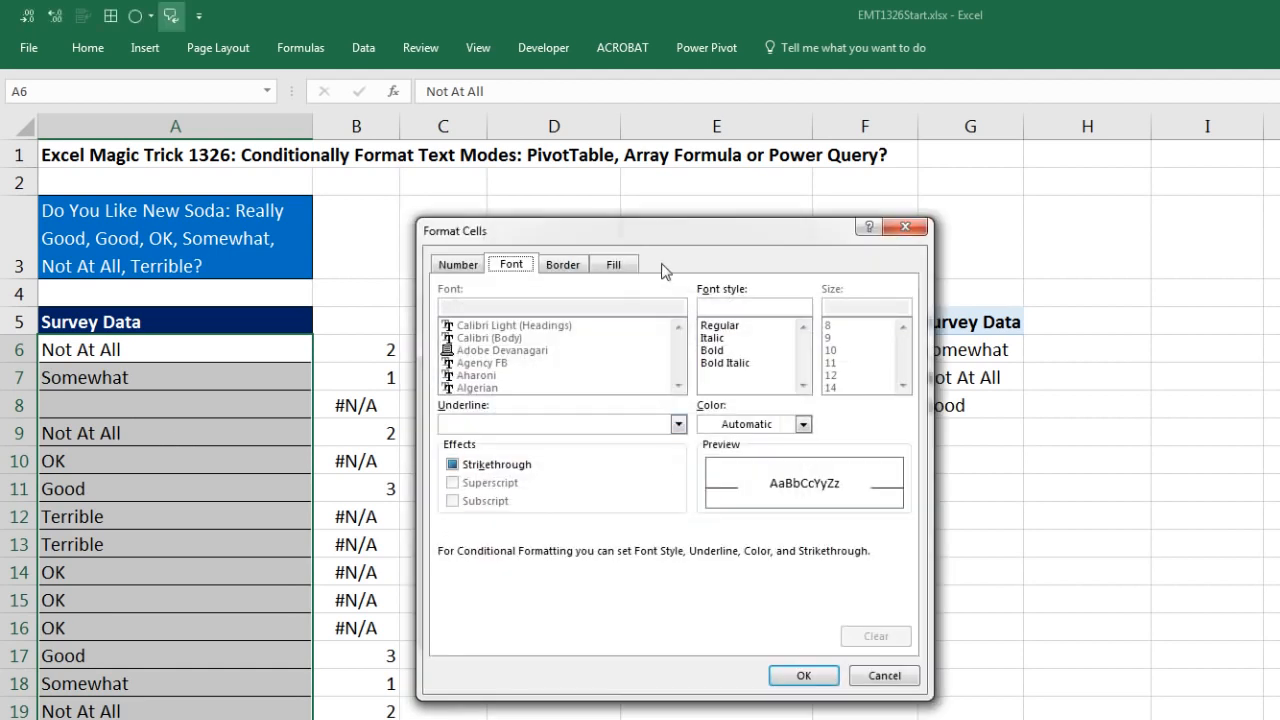
pyautogui.click(624, 266)
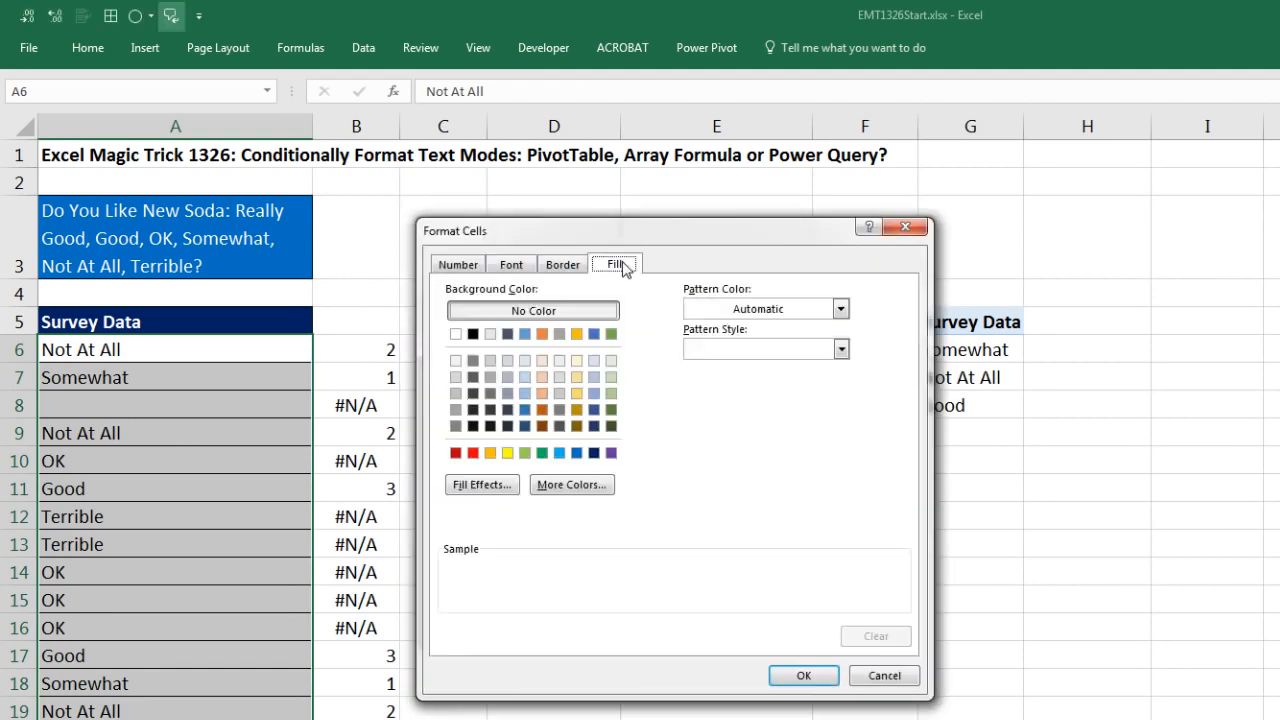
pyautogui.click(509, 454)
pyautogui.click(803, 675)
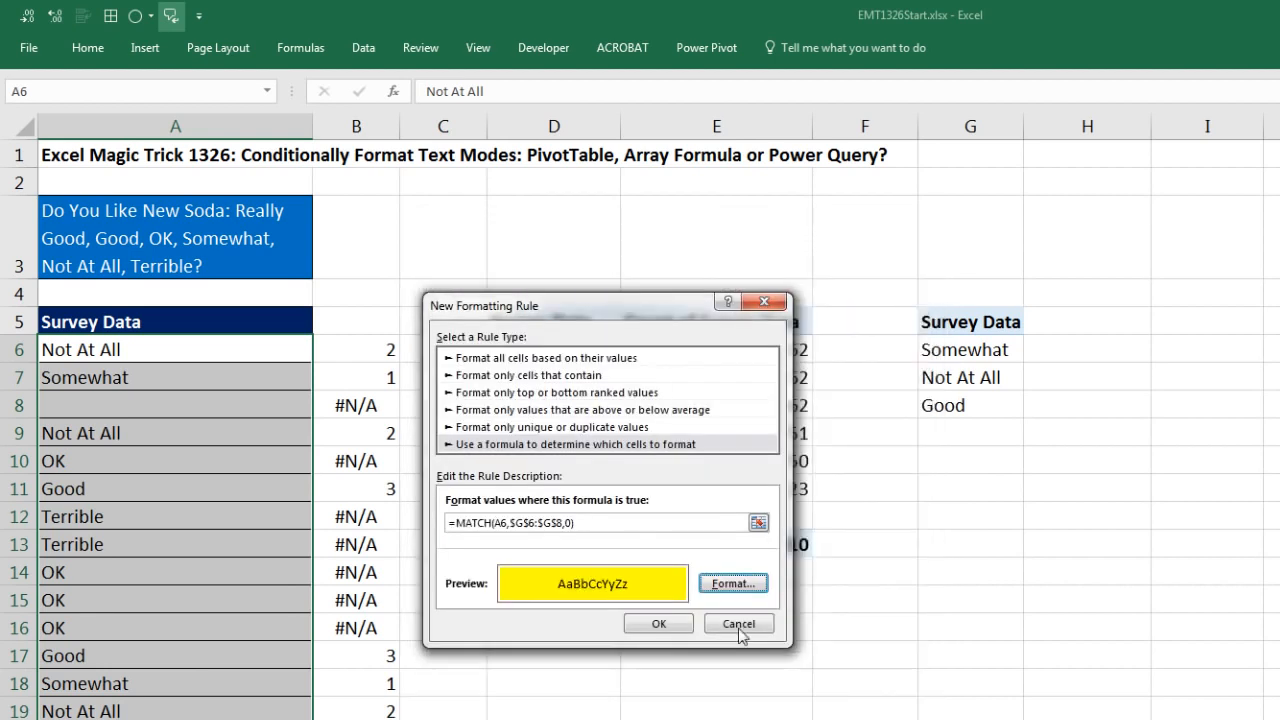
pyautogui.click(659, 623)
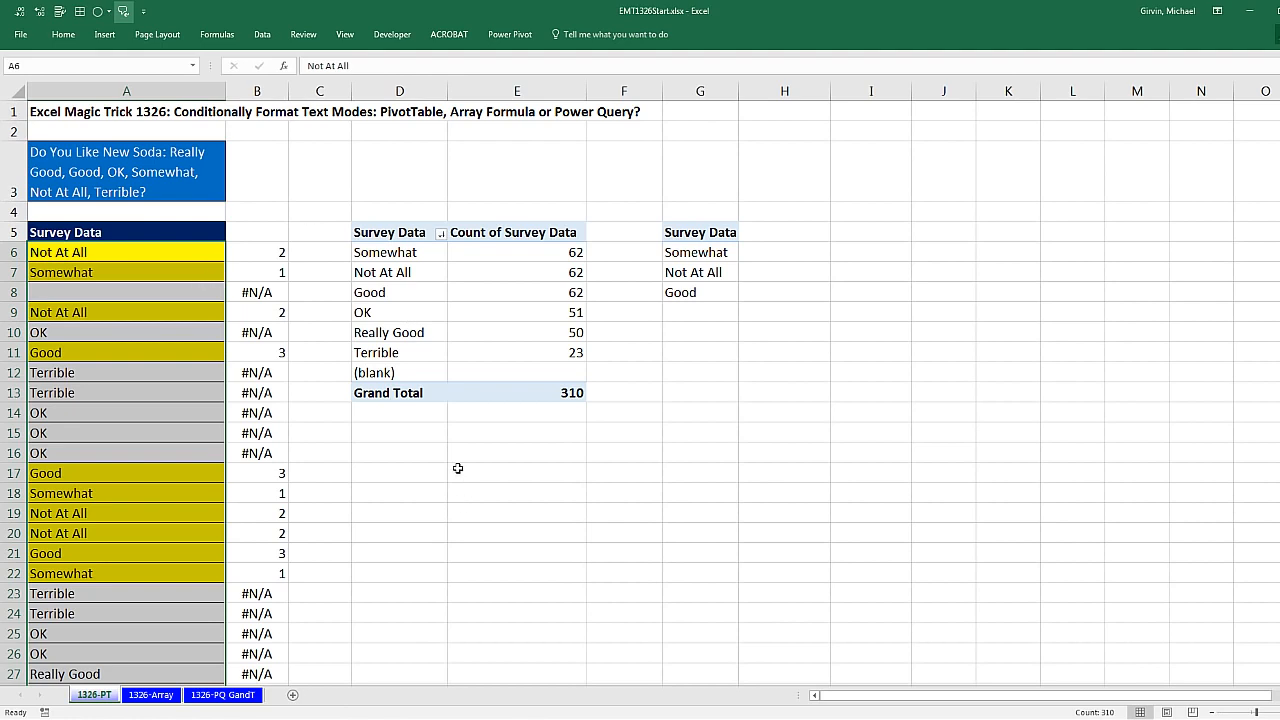
# Step: Move the whole column of helper MATCH formulas from B6 downward to column I, starting at I5
pyautogui.click(273, 255)
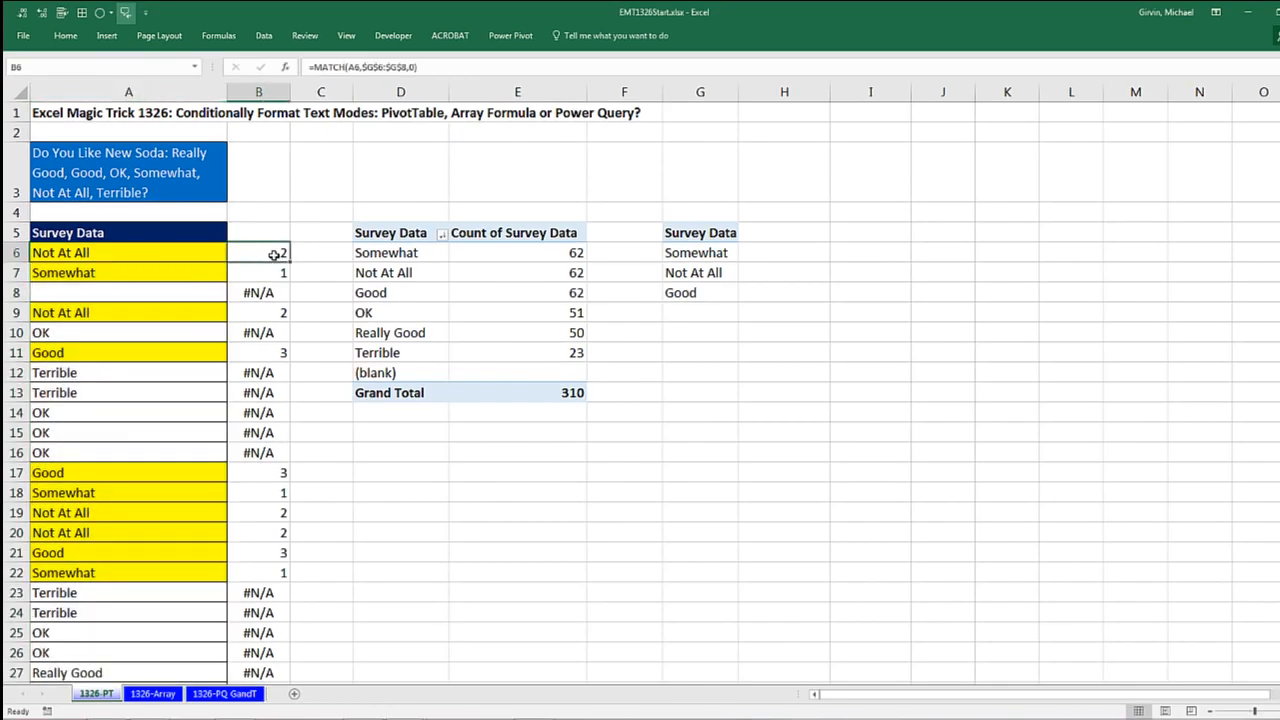
pyautogui.hotkey('ctrl', 'shift', 'Down')
pyautogui.hotkey('ctrl', 'BackSpace')
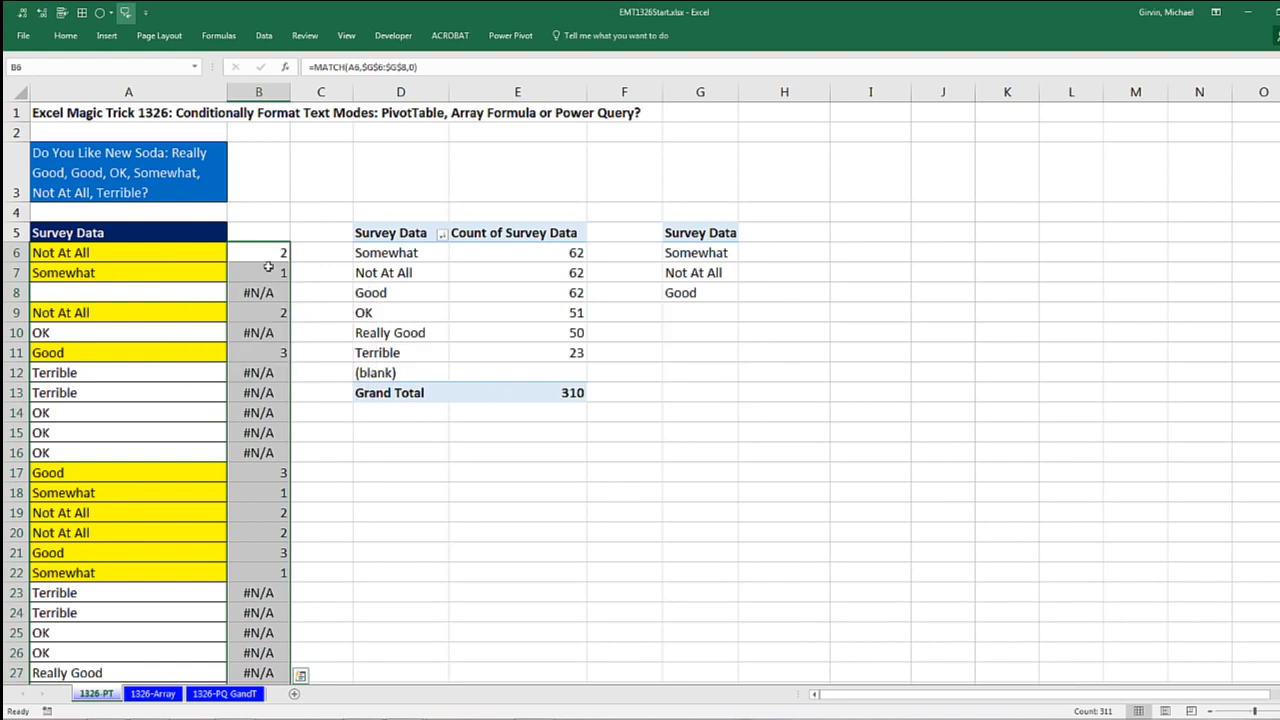
pyautogui.press('Delete')
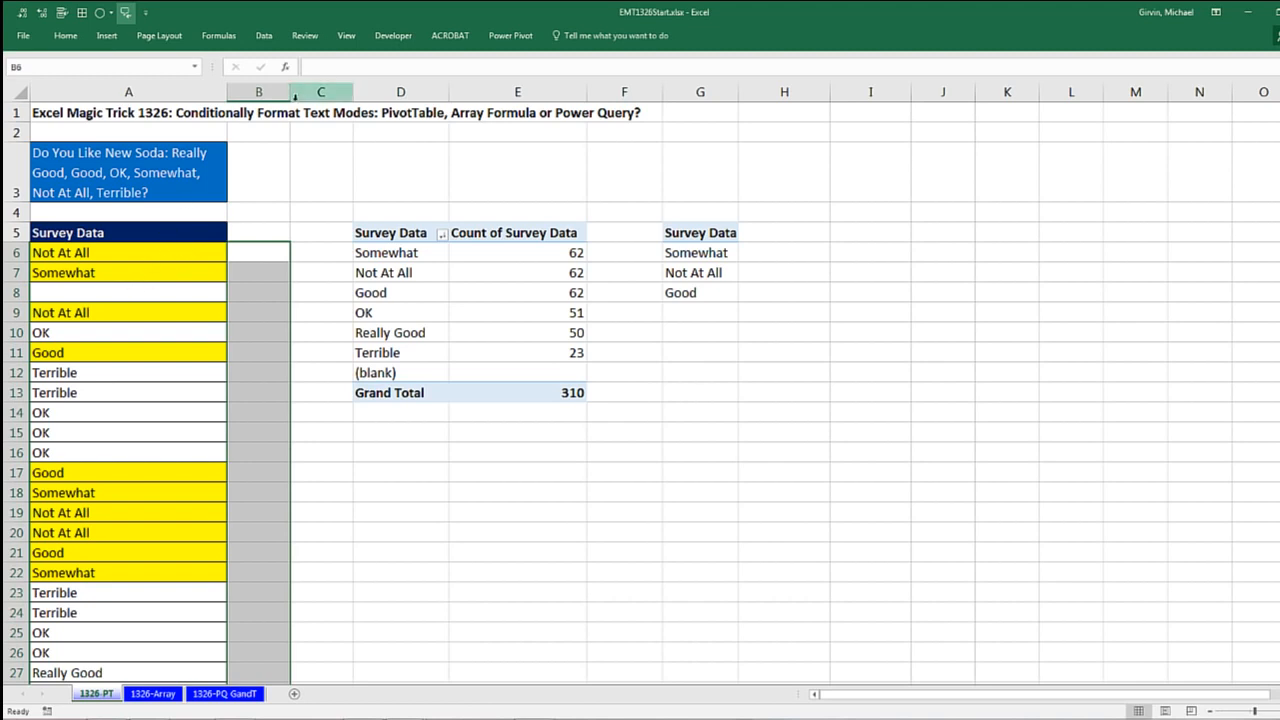
pyautogui.hotkey('ctrl', 'z')
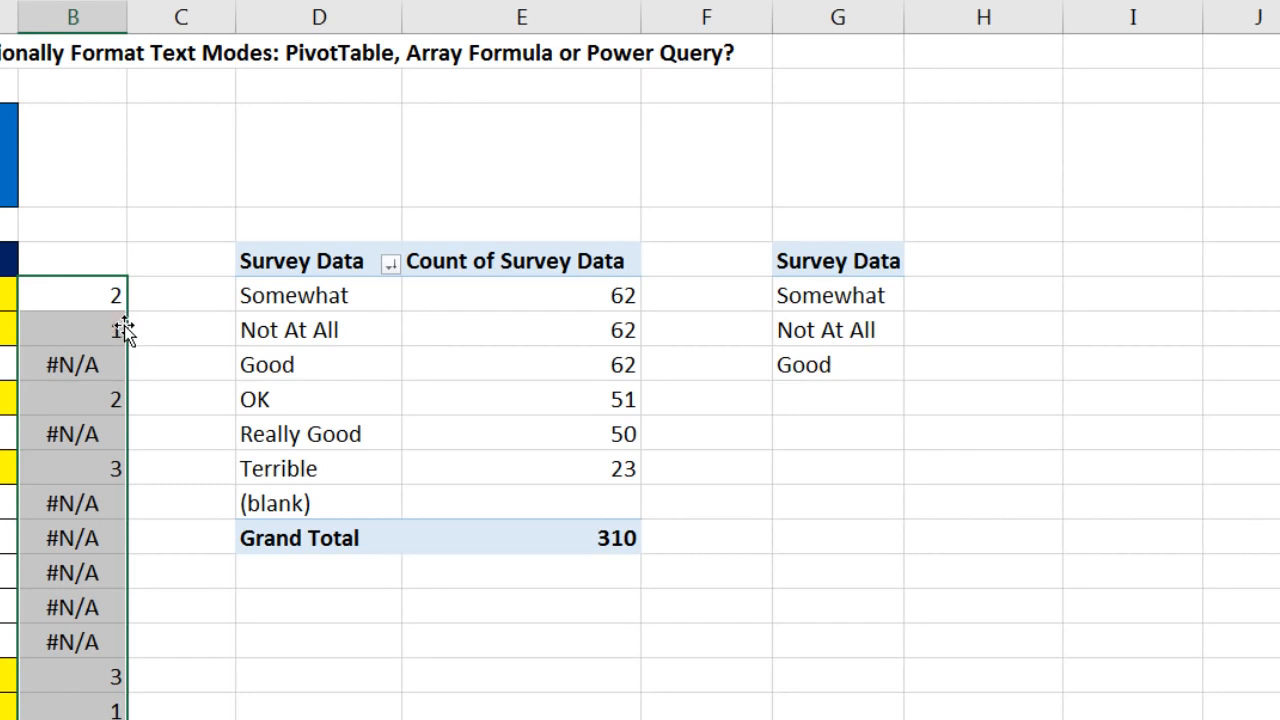
pyautogui.moveTo(124, 315); pyautogui.dragTo(1145, 288)
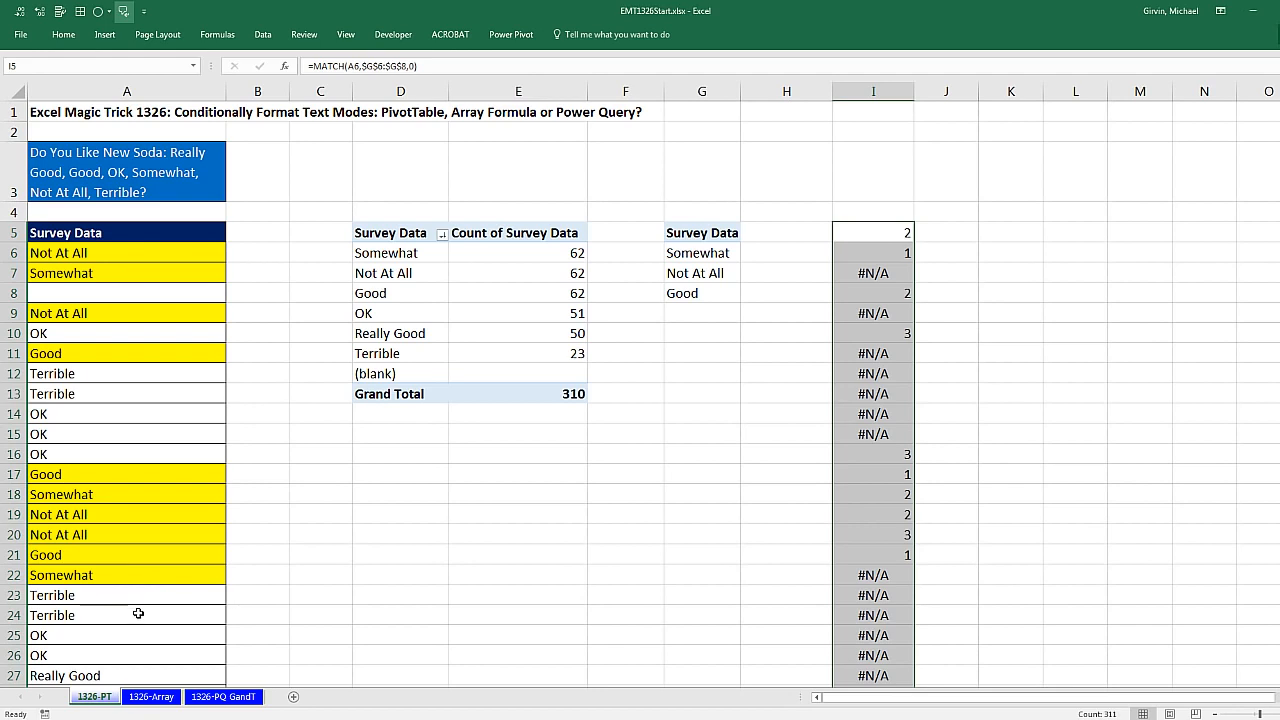
# Step: Switch to the 1326-Array sheet and examine the array formulas in E14 and E17 that count and list the modes
pyautogui.click(150, 697)
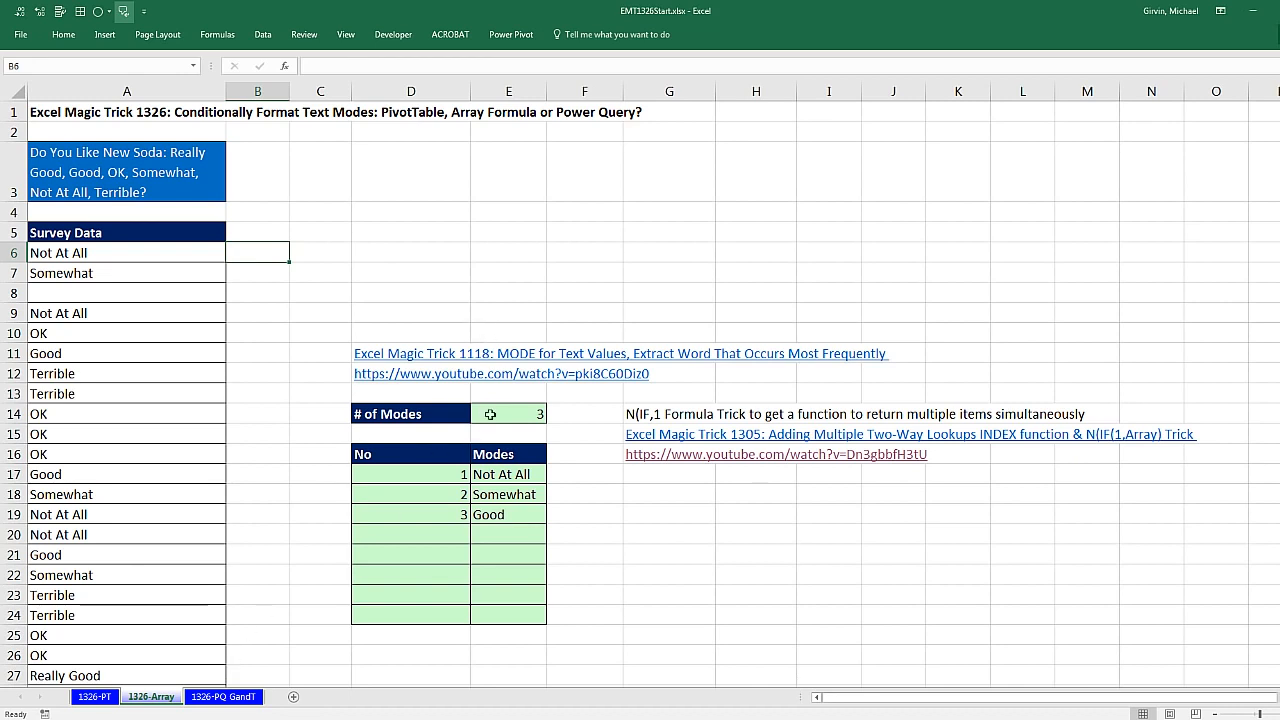
pyautogui.doubleClick(490, 413)
pyautogui.press('Escape')
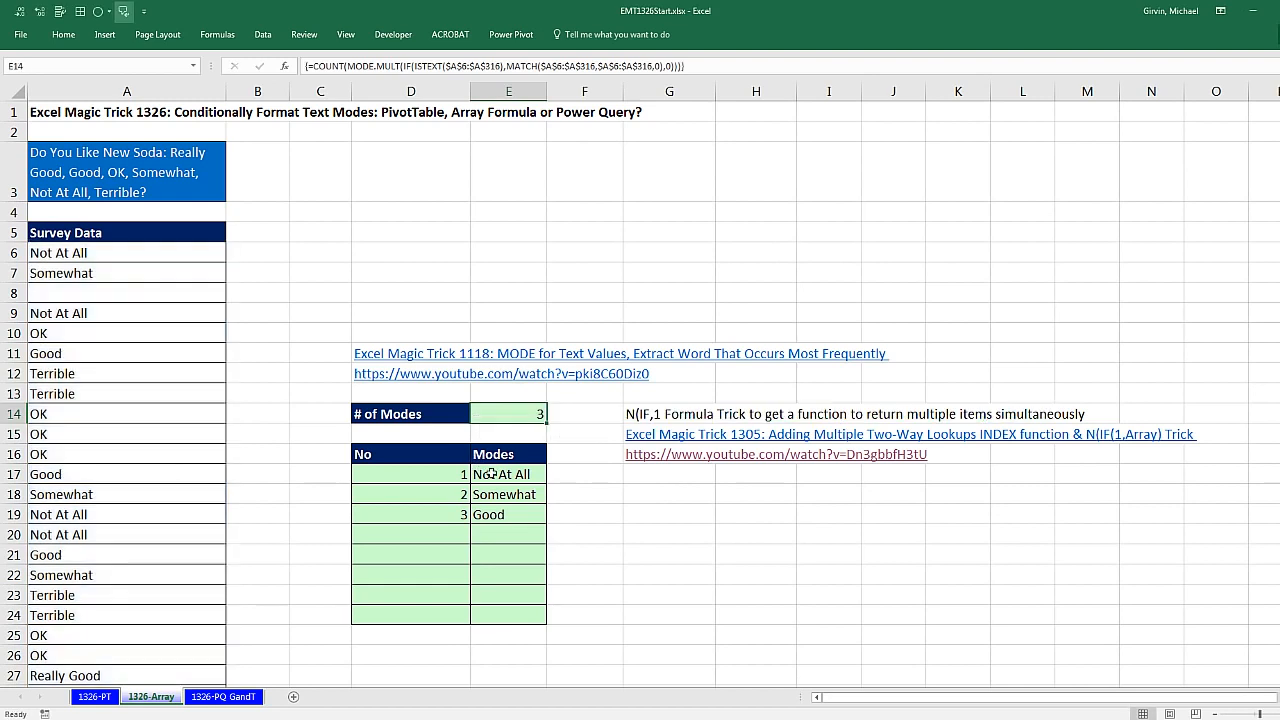
pyautogui.doubleClick(492, 475)
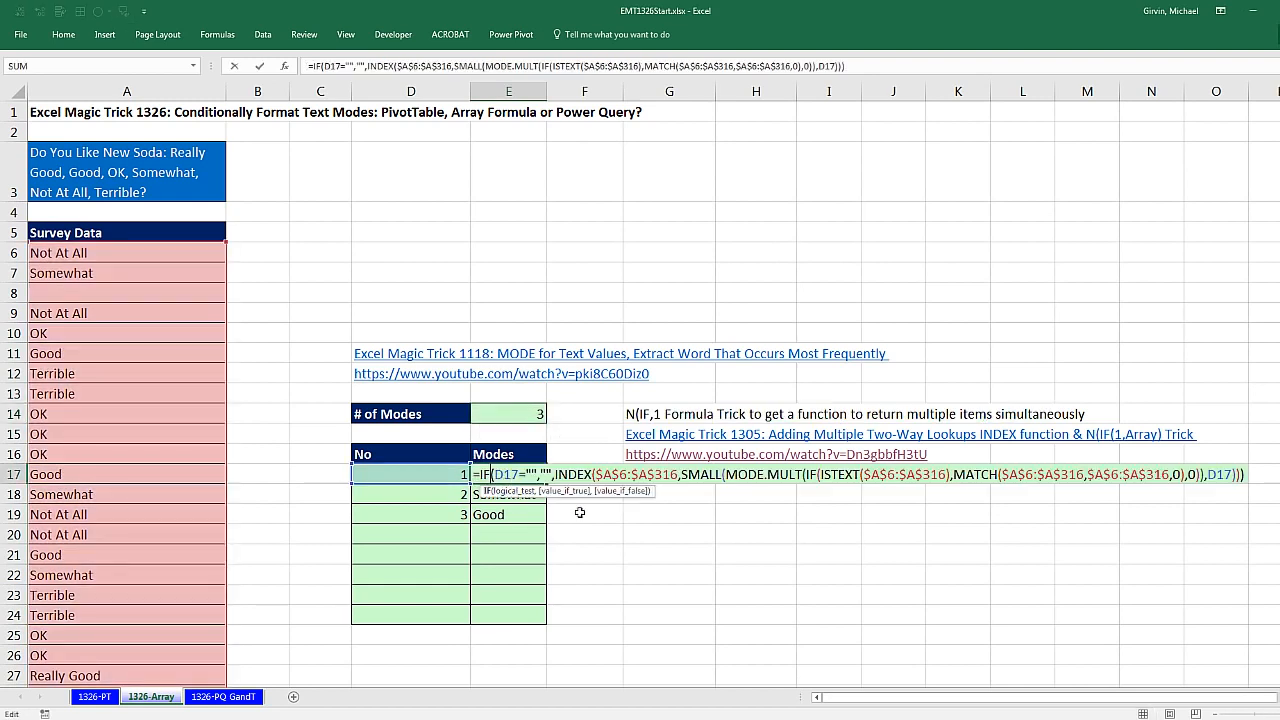
pyautogui.press('Escape')
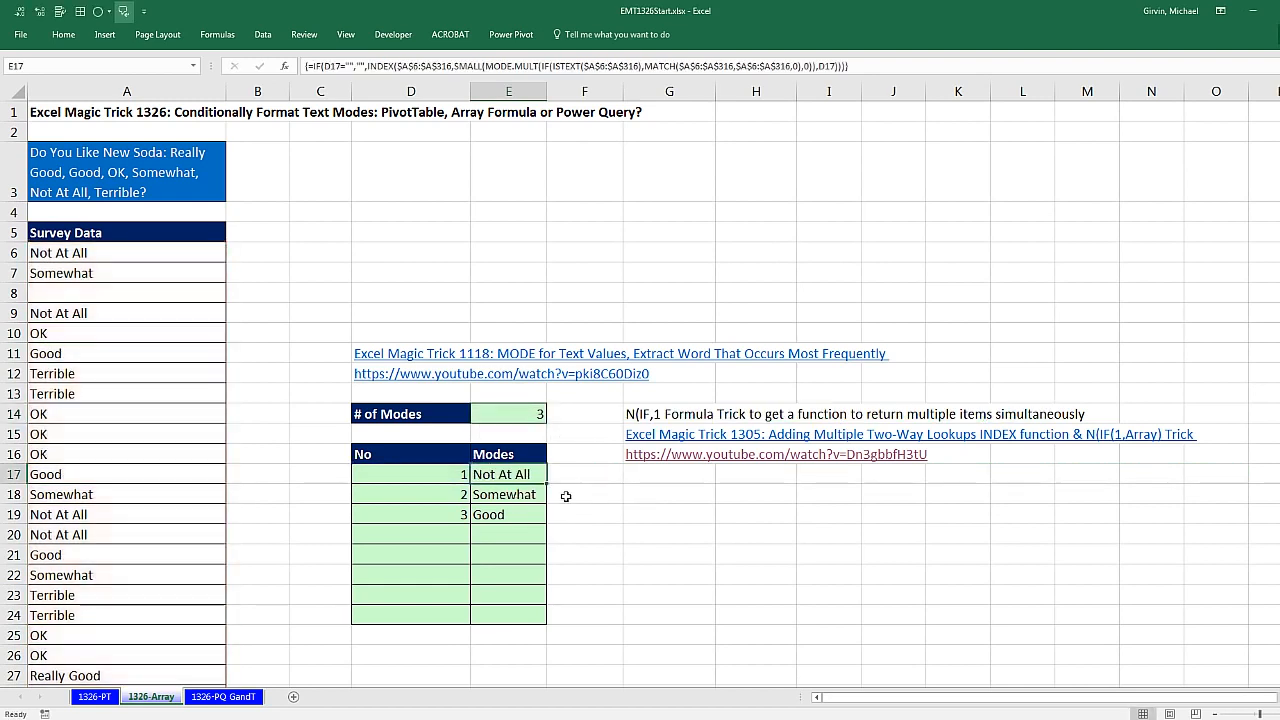
# Step: Clear the survey answer in A7 to test how the mode formulas update, and undo the deletion
pyautogui.click(160, 274)
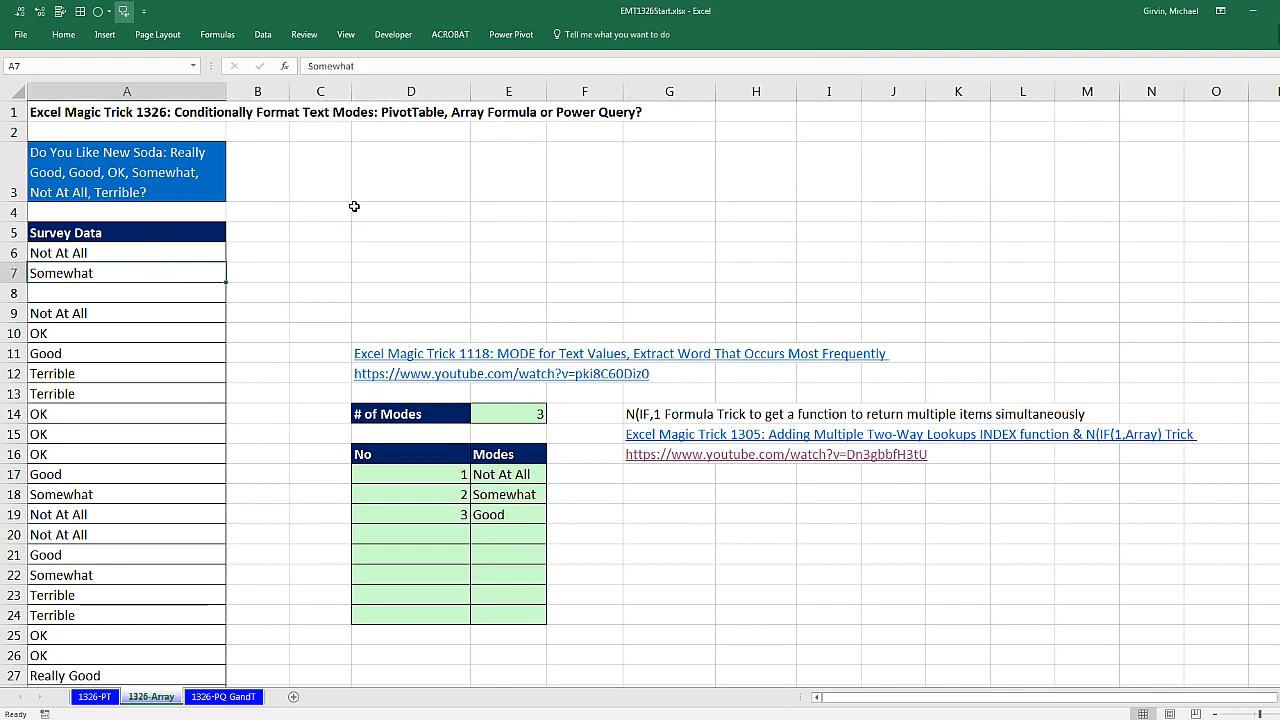
pyautogui.press('Delete')
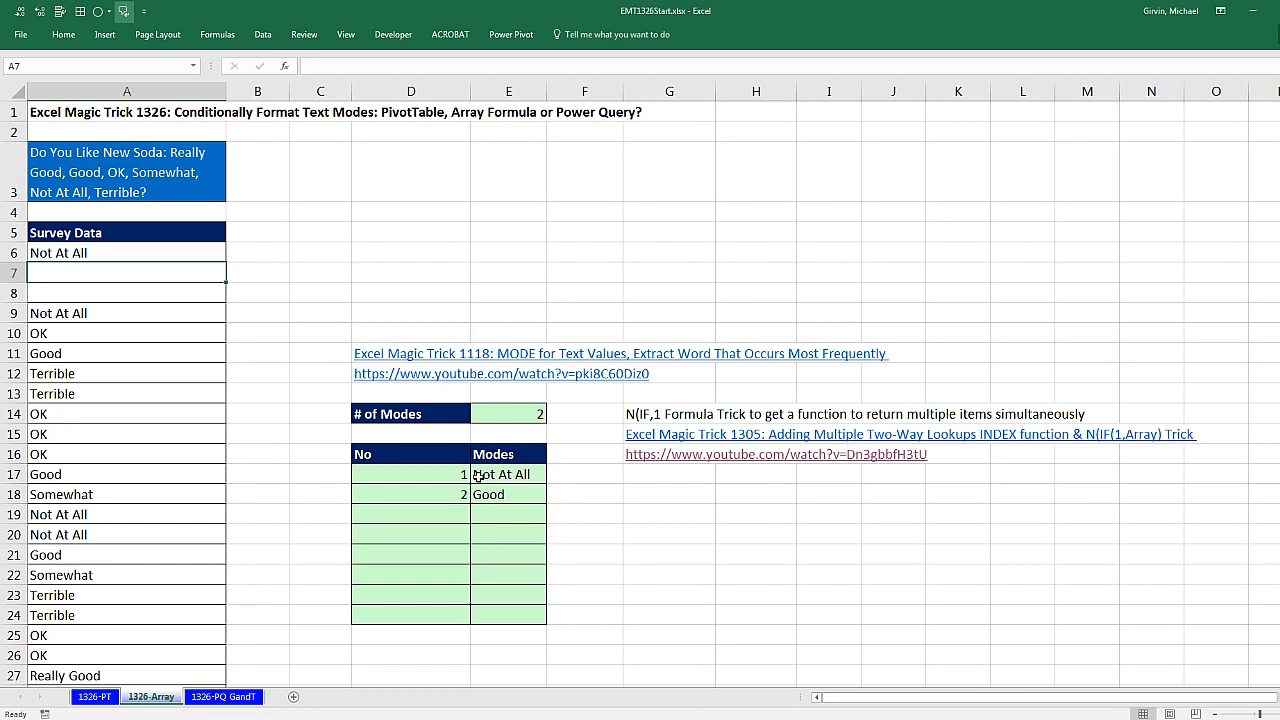
pyautogui.hotkey('ctrl', 'z')
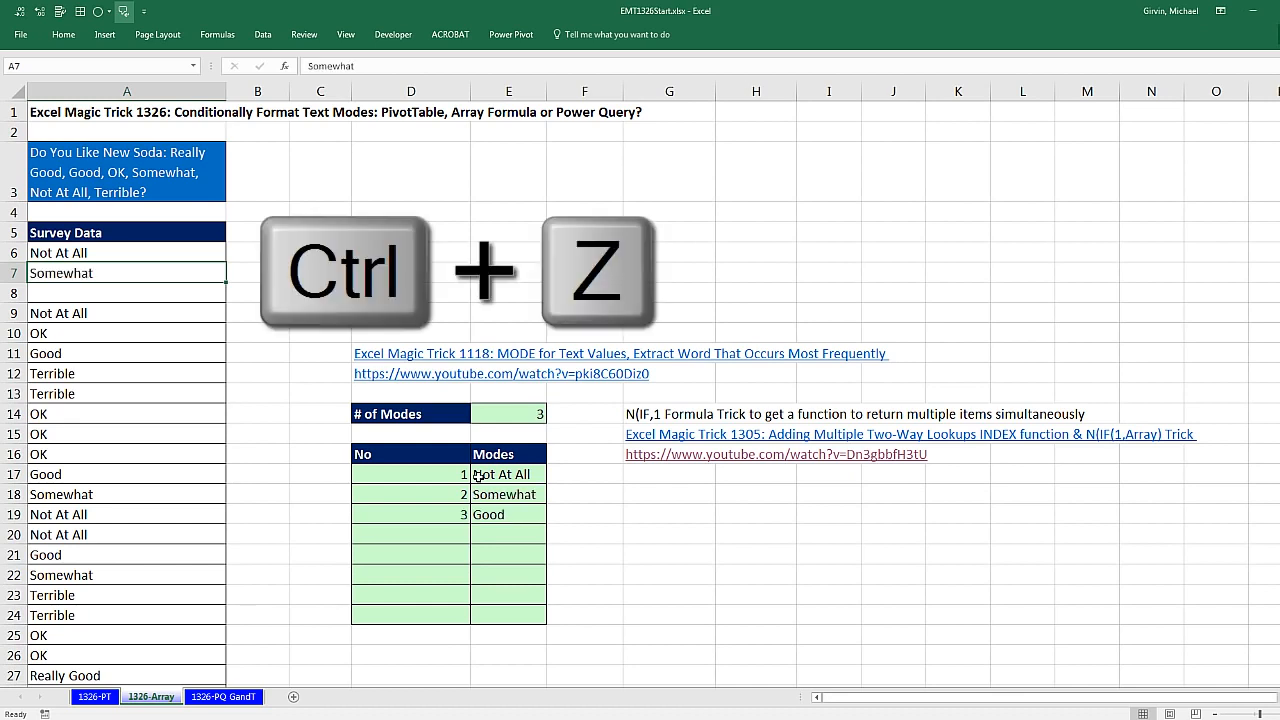
pyautogui.moveTo(169, 249); pyautogui.dragTo(174, 452)
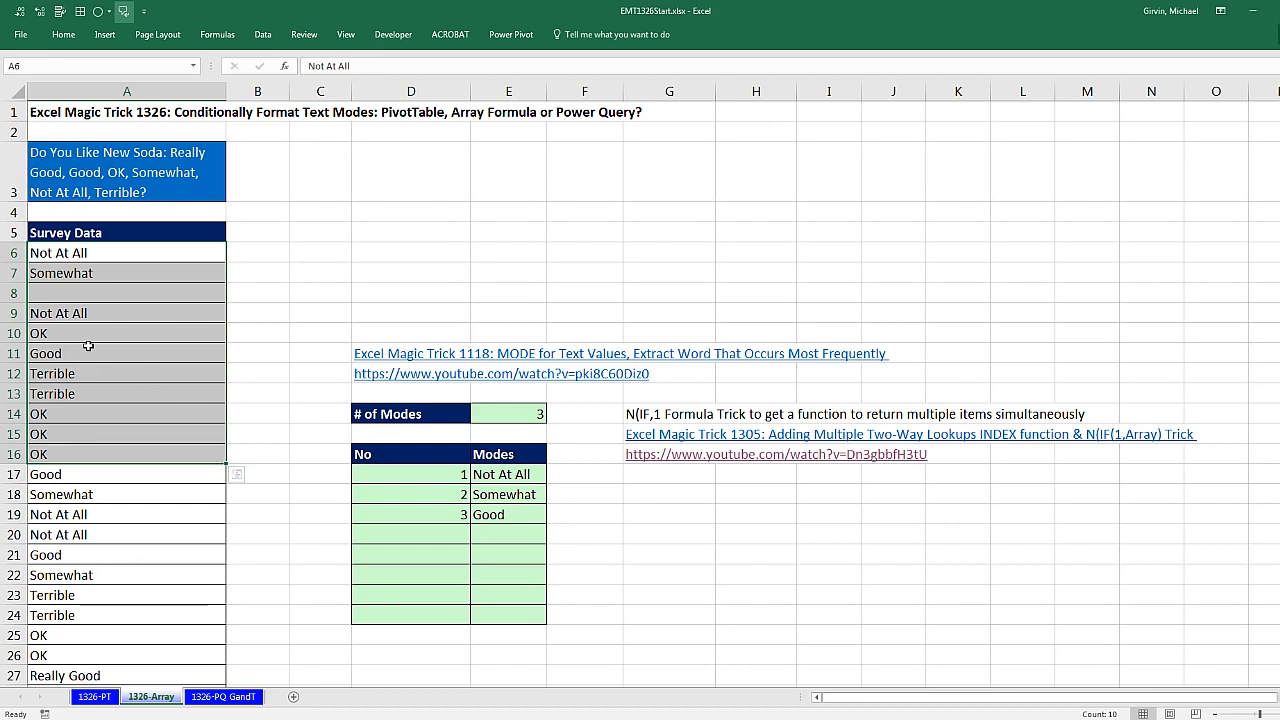
pyautogui.click(254, 251)
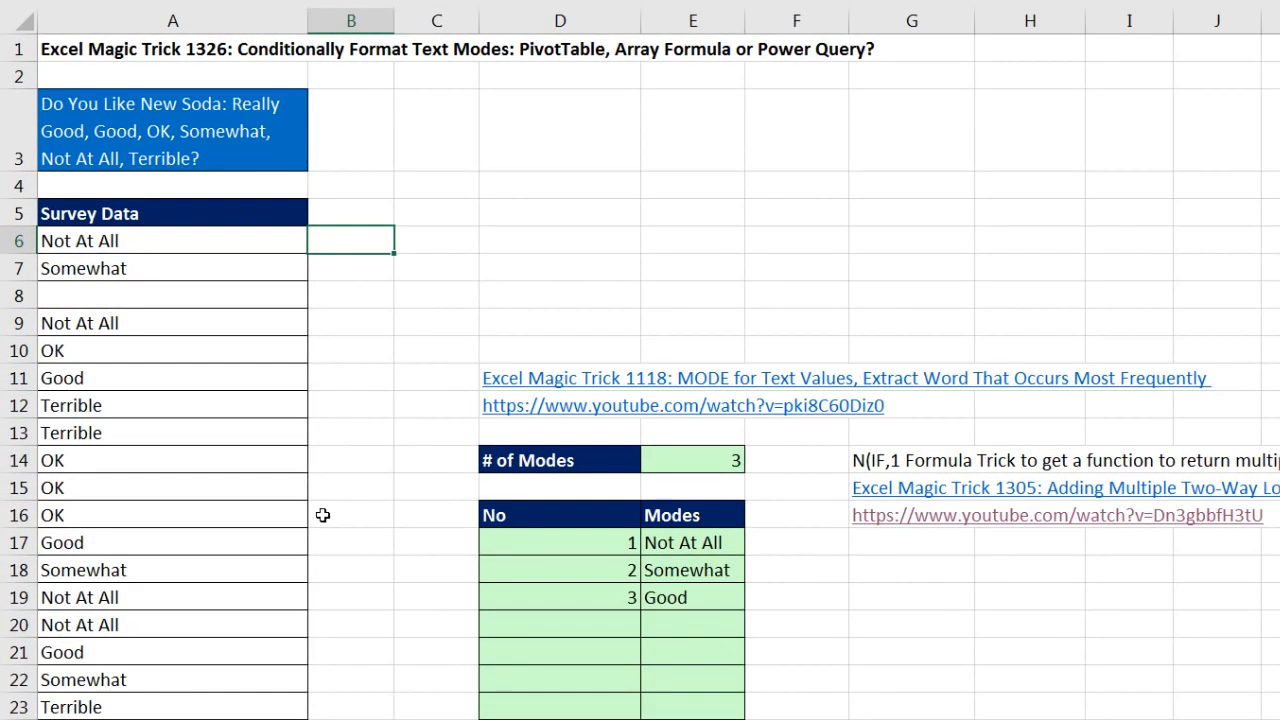
pyautogui.write('=mod')
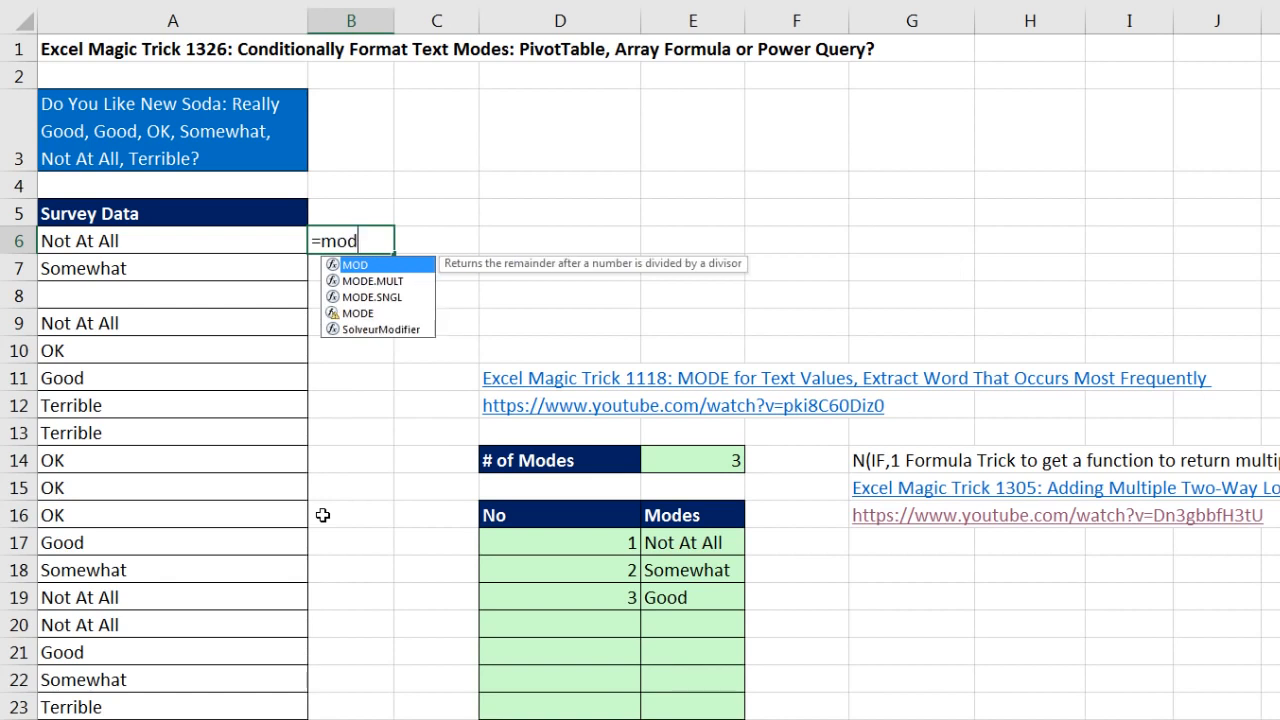
pyautogui.press('Down')
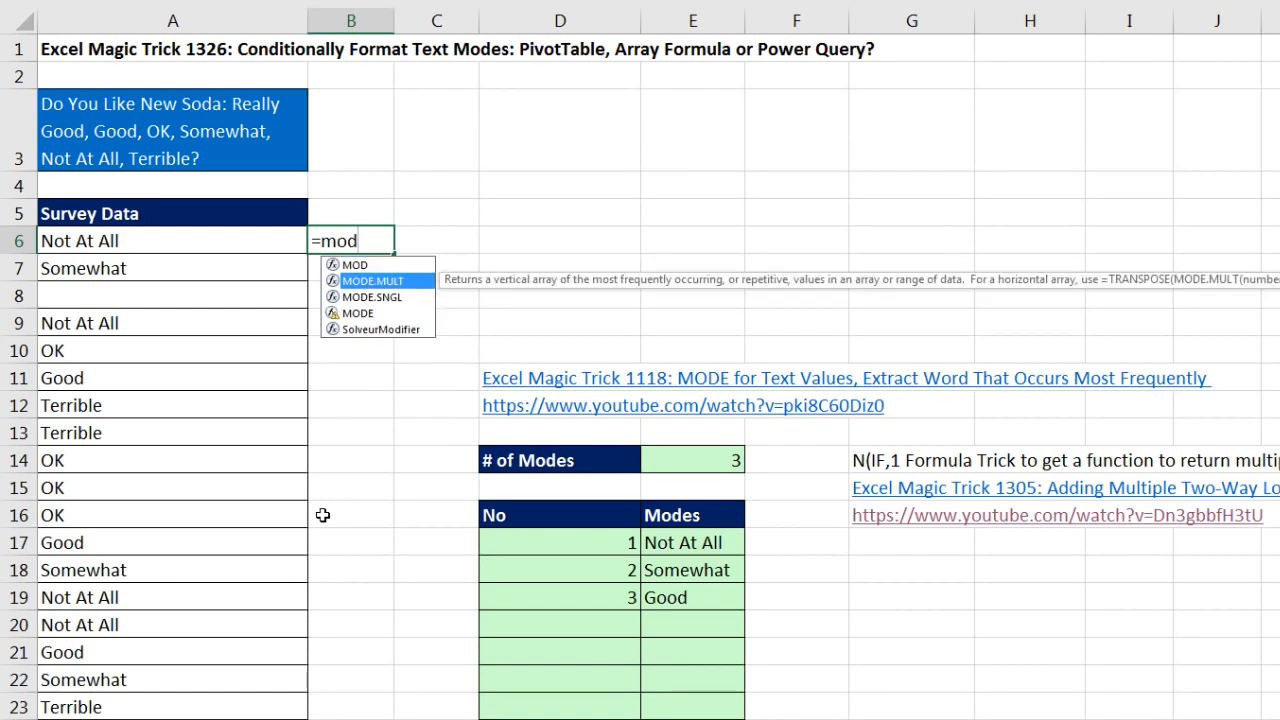
pyautogui.press('Tab')
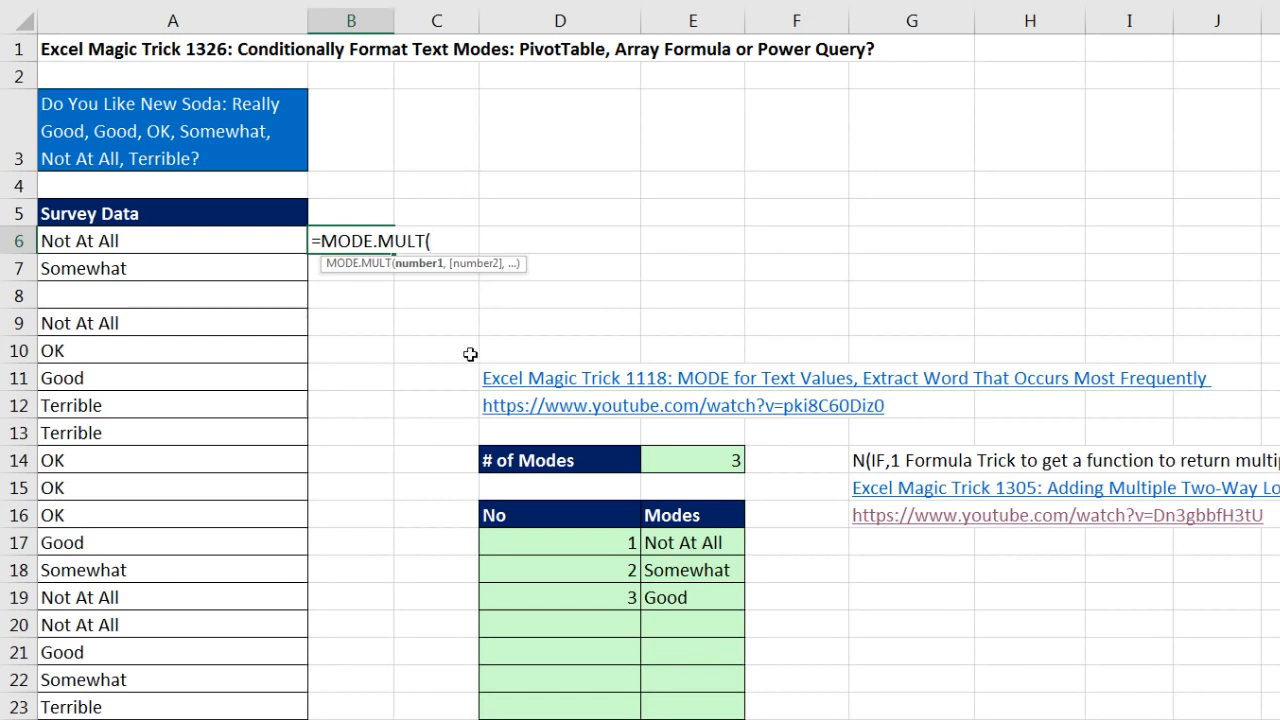
pyautogui.press('Escape')
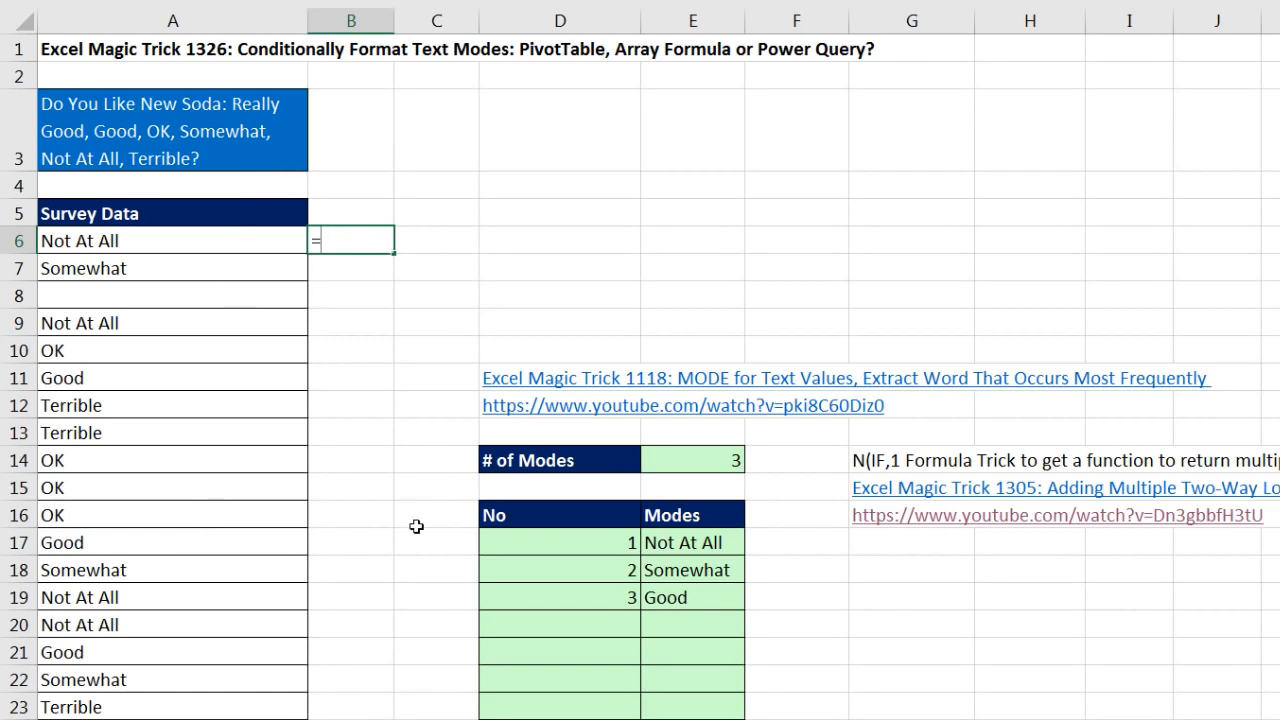
# Step: Begin a MATCH formula in B6 with the absolute survey range $A$6:$A$316 as its lookup value
pyautogui.write('m')
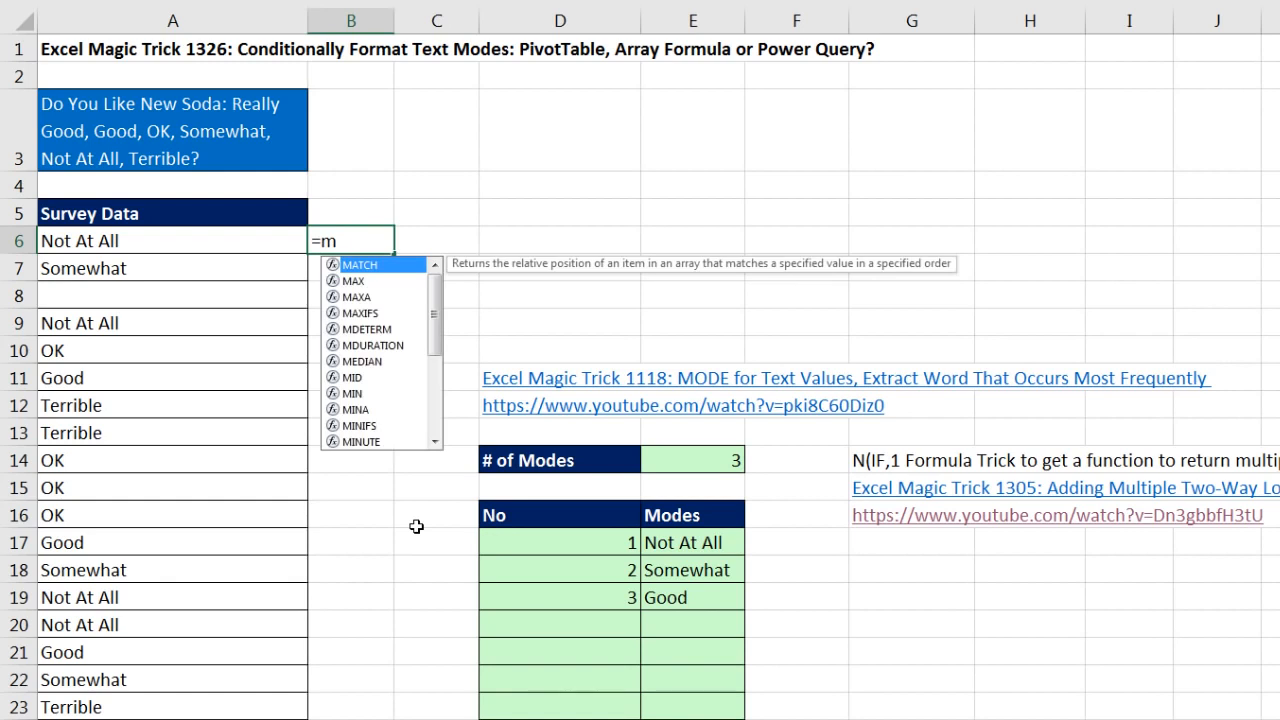
pyautogui.press('Tab')
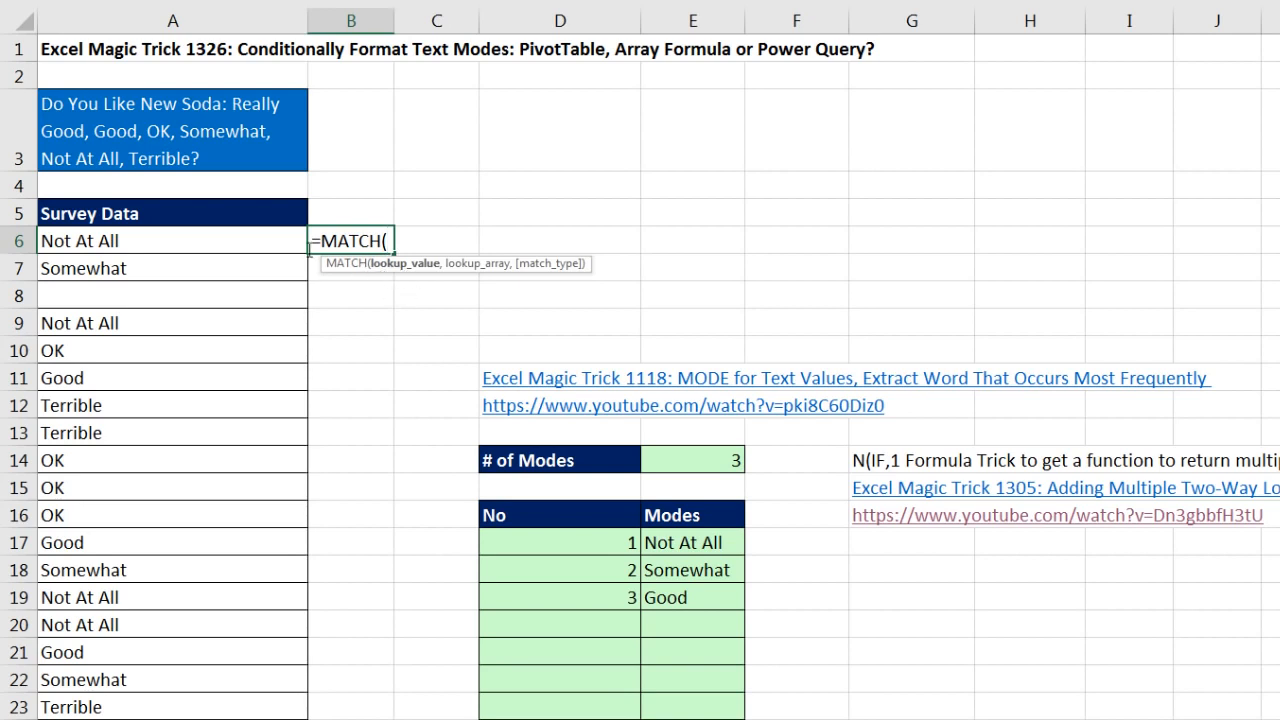
pyautogui.moveTo(265, 240); pyautogui.dragTo(273, 300)
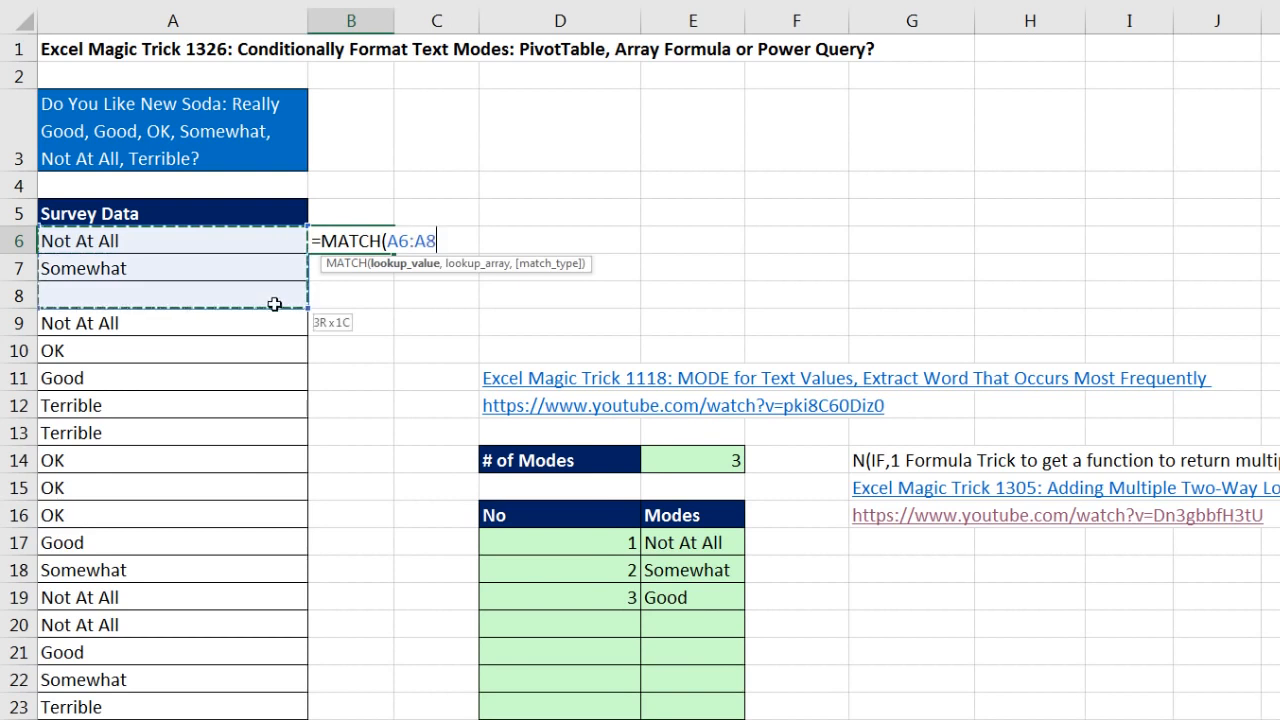
pyautogui.hotkey('ctrl', 'shift', 'Down')
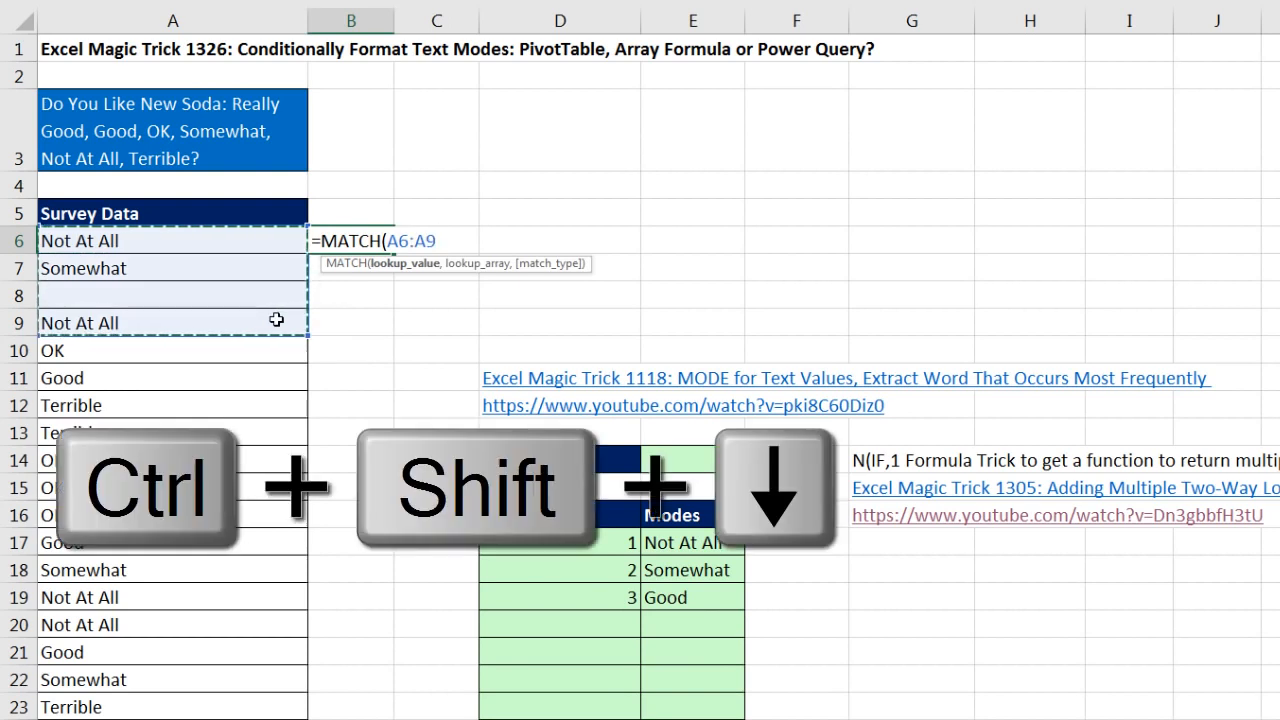
pyautogui.press('F4')
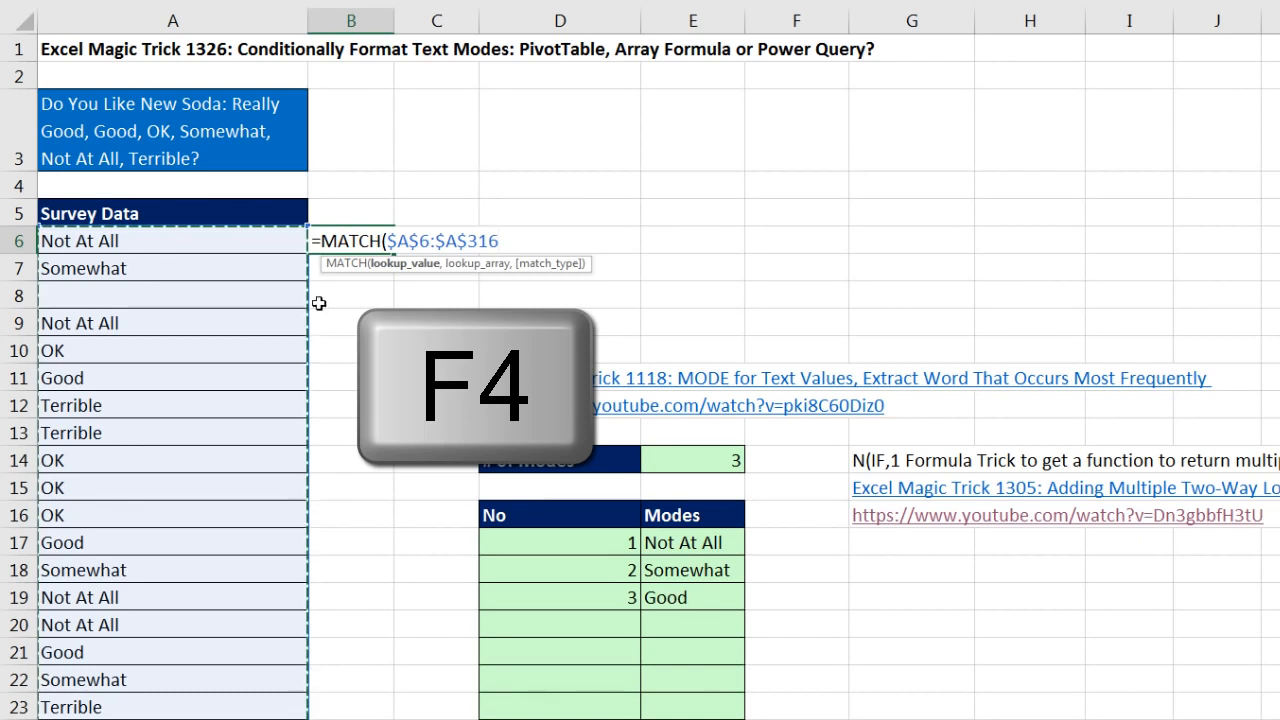
pyautogui.click(400, 266)
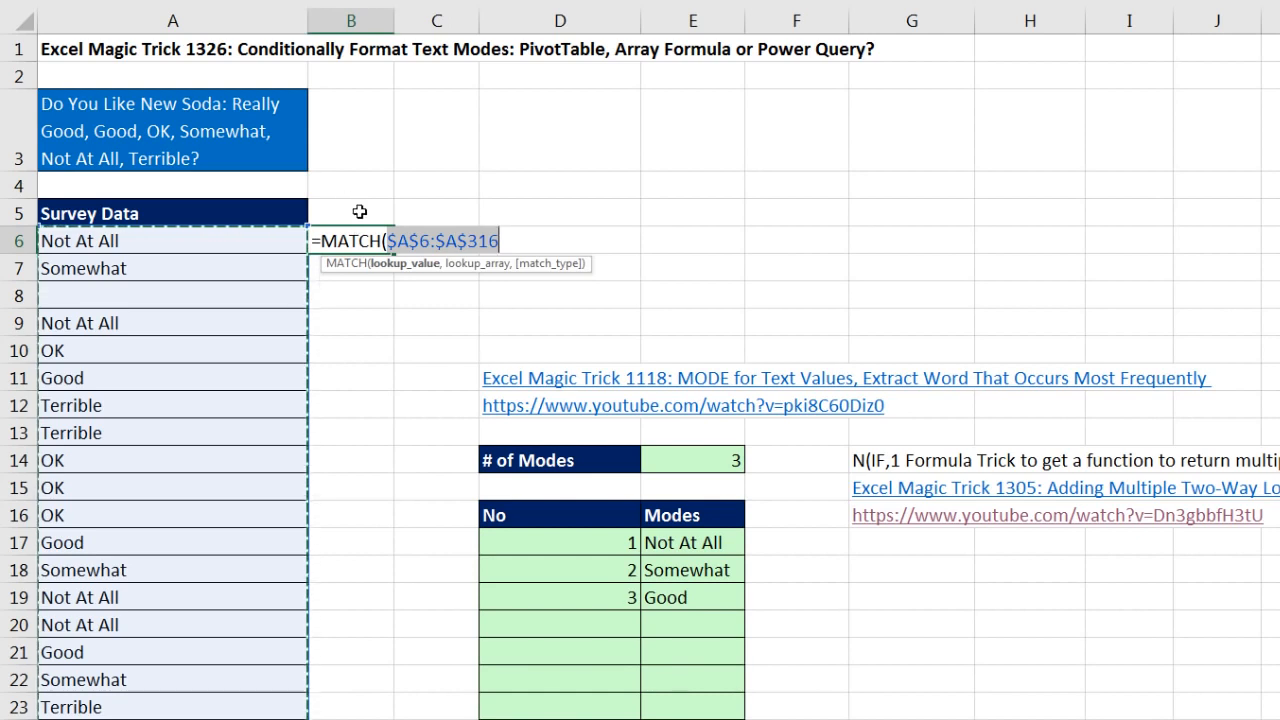
pyautogui.click(513, 241)
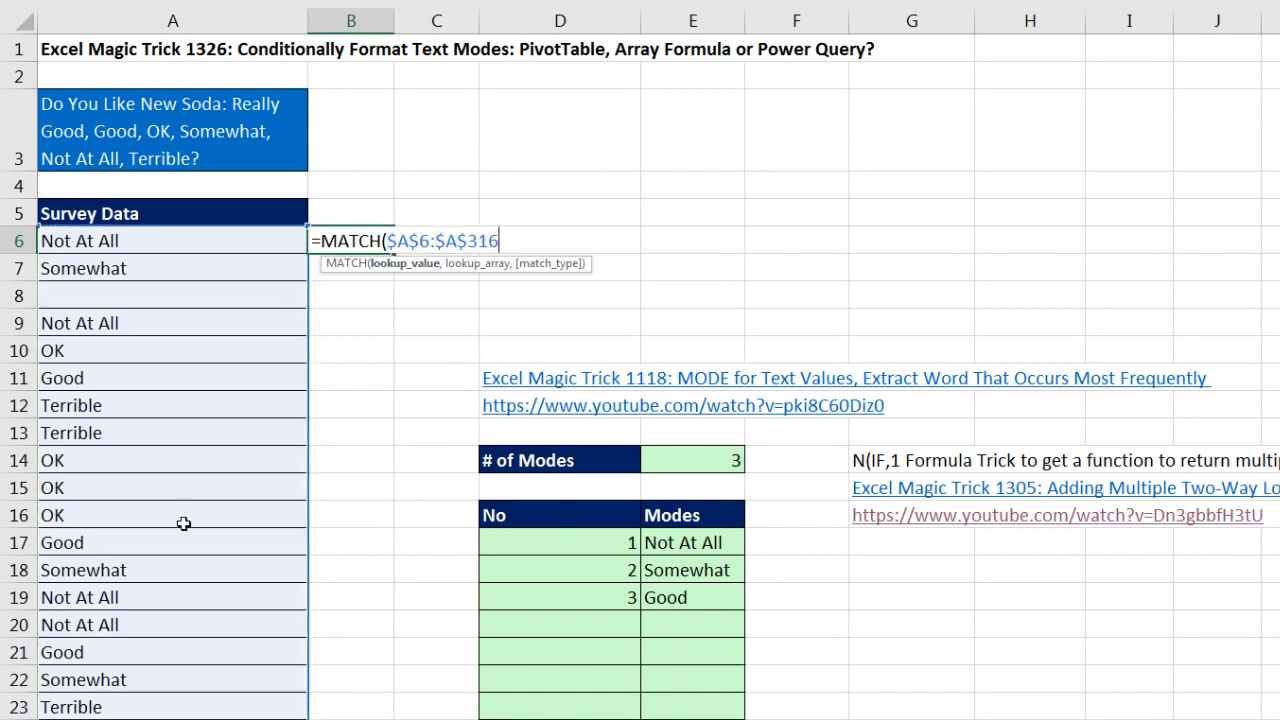
# Step: Complete the MATCH in B6 with $A$6:$A$316 as lookup array and match type 0, previewing its evaluated array before restoring the formula
pyautogui.write(',')
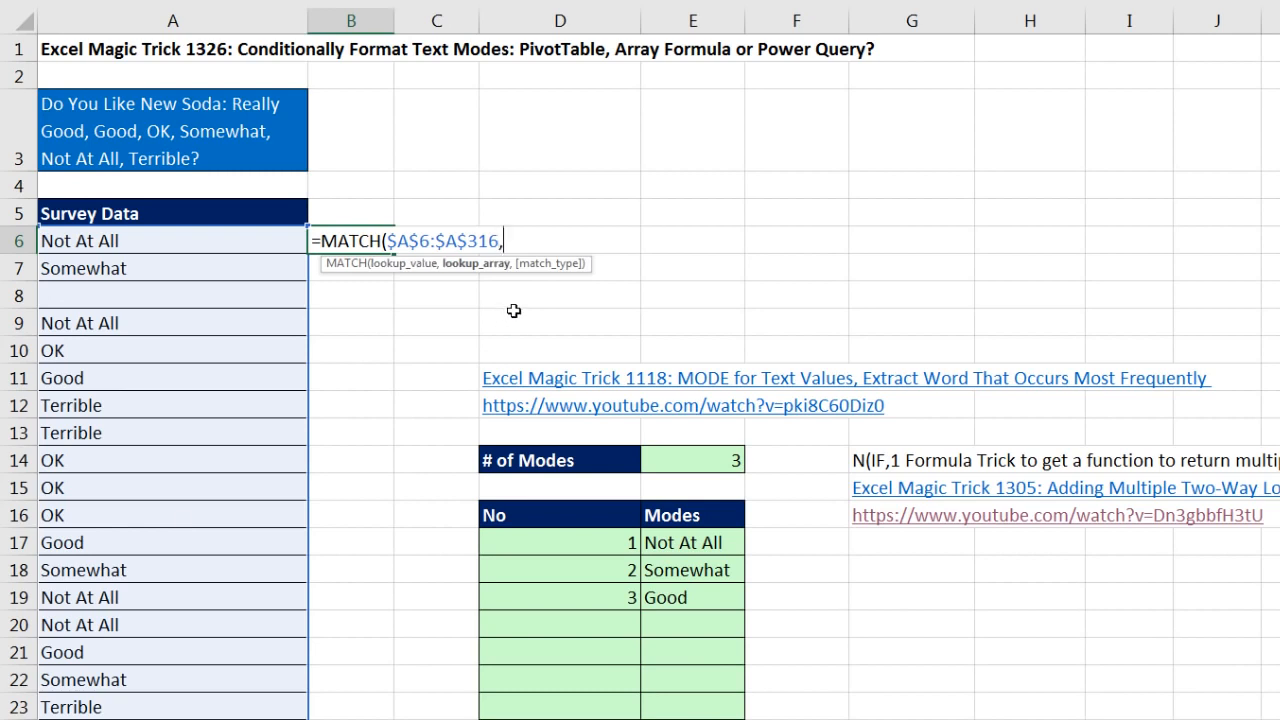
pyautogui.click(400, 265)
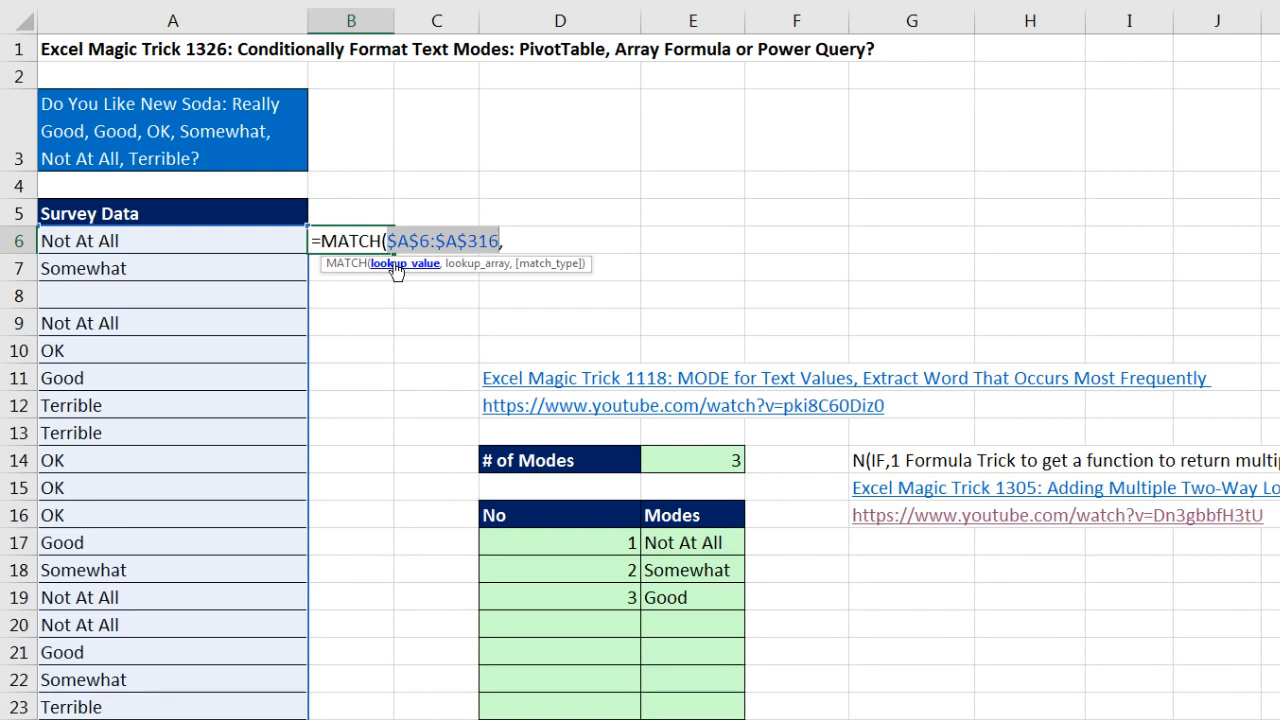
pyautogui.hotkey('ctrl', 'c')
pyautogui.click(523, 244)
pyautogui.hotkey('ctrl', 'v')
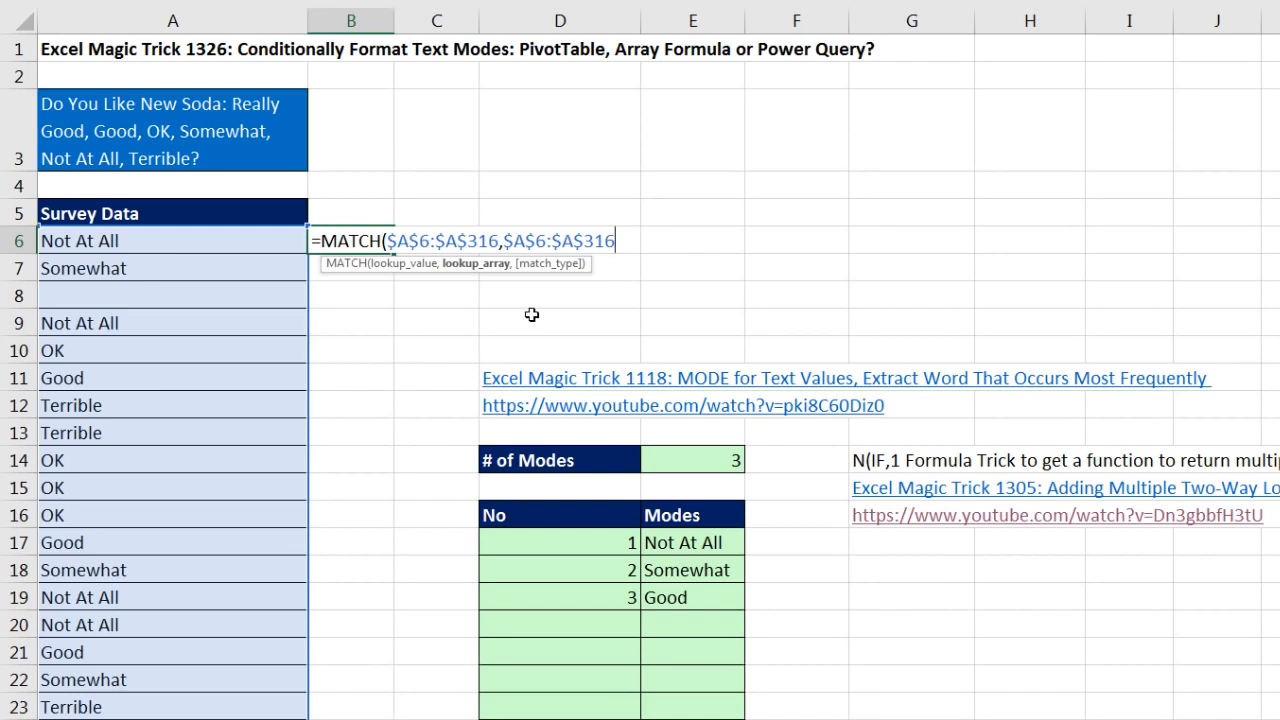
pyautogui.write(',')
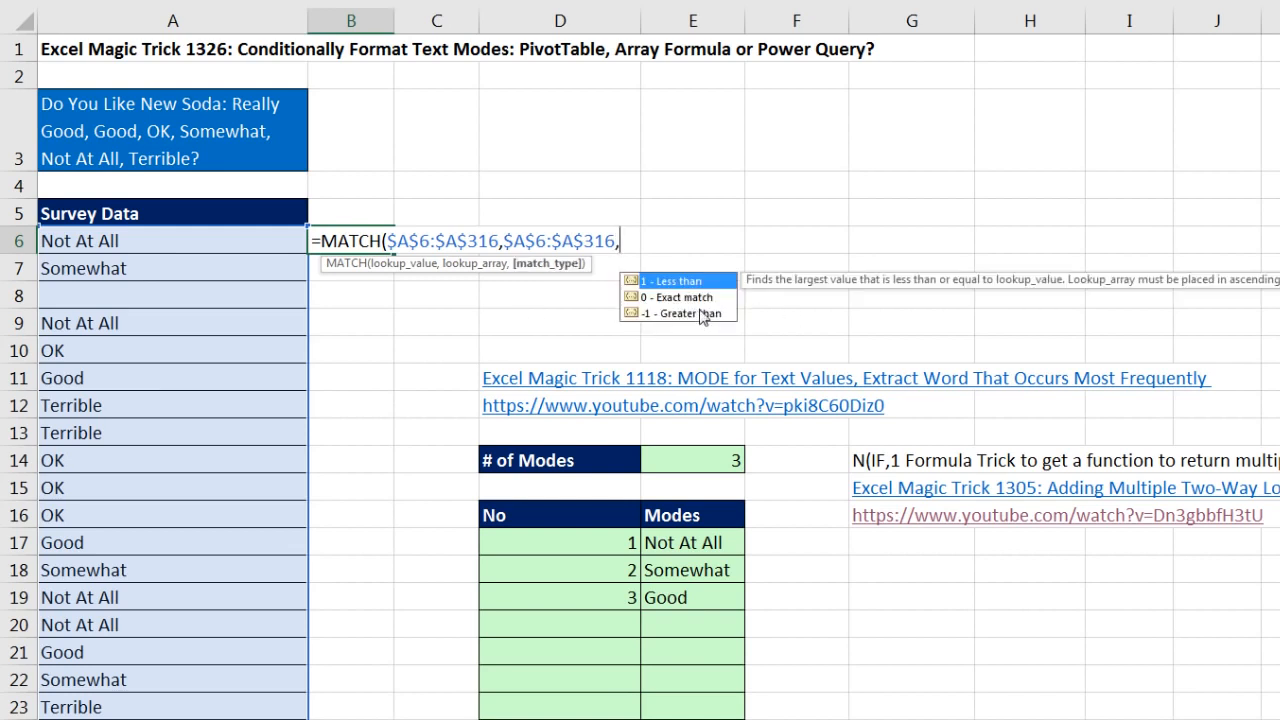
pyautogui.write('0')
pyautogui.write(')')
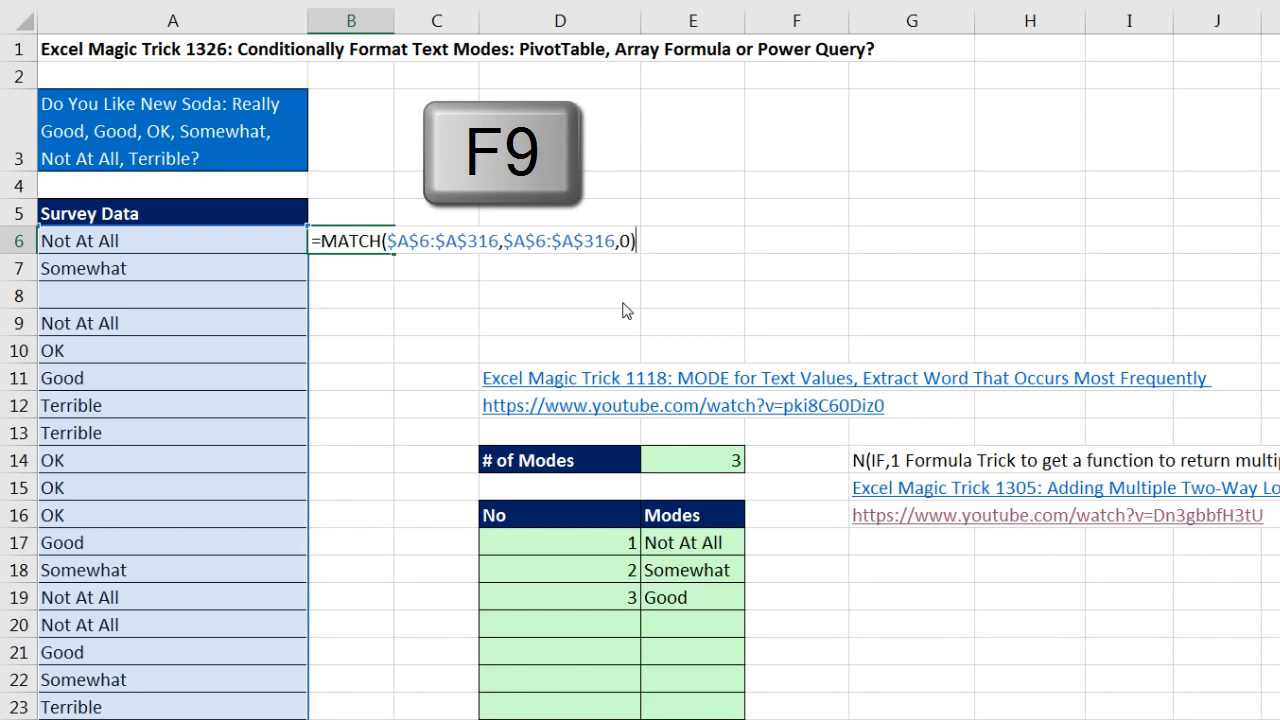
pyautogui.press('F9')
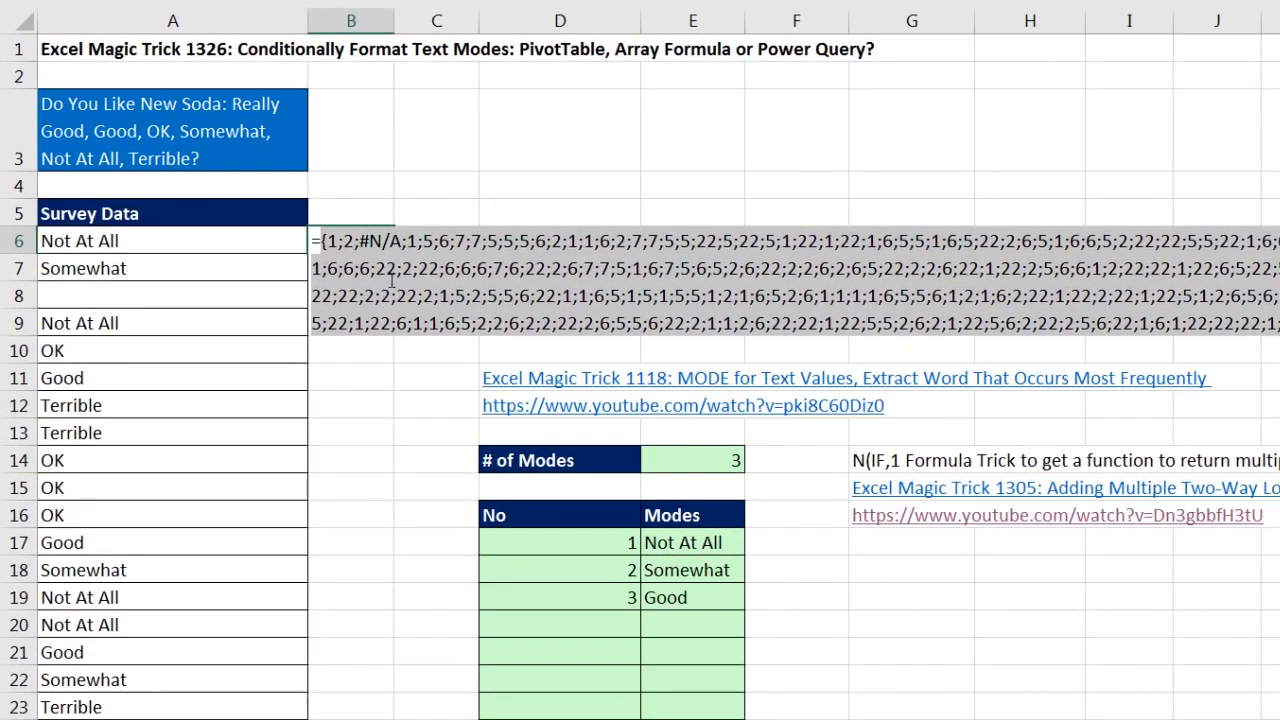
pyautogui.hotkey('ctrl', 'z')
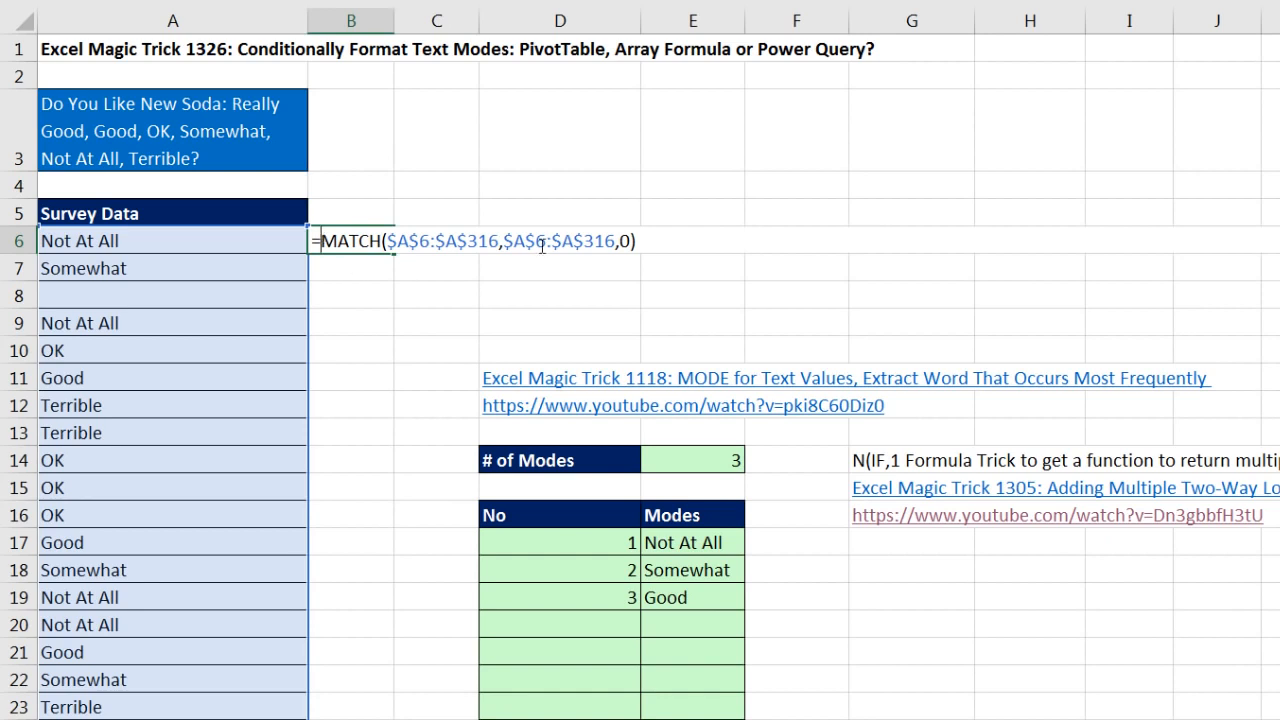
# Step: Put an IF around the MATCH in B6, with ISTEXT($A$6:$A$316) as its logical test
pyautogui.write('IF(')
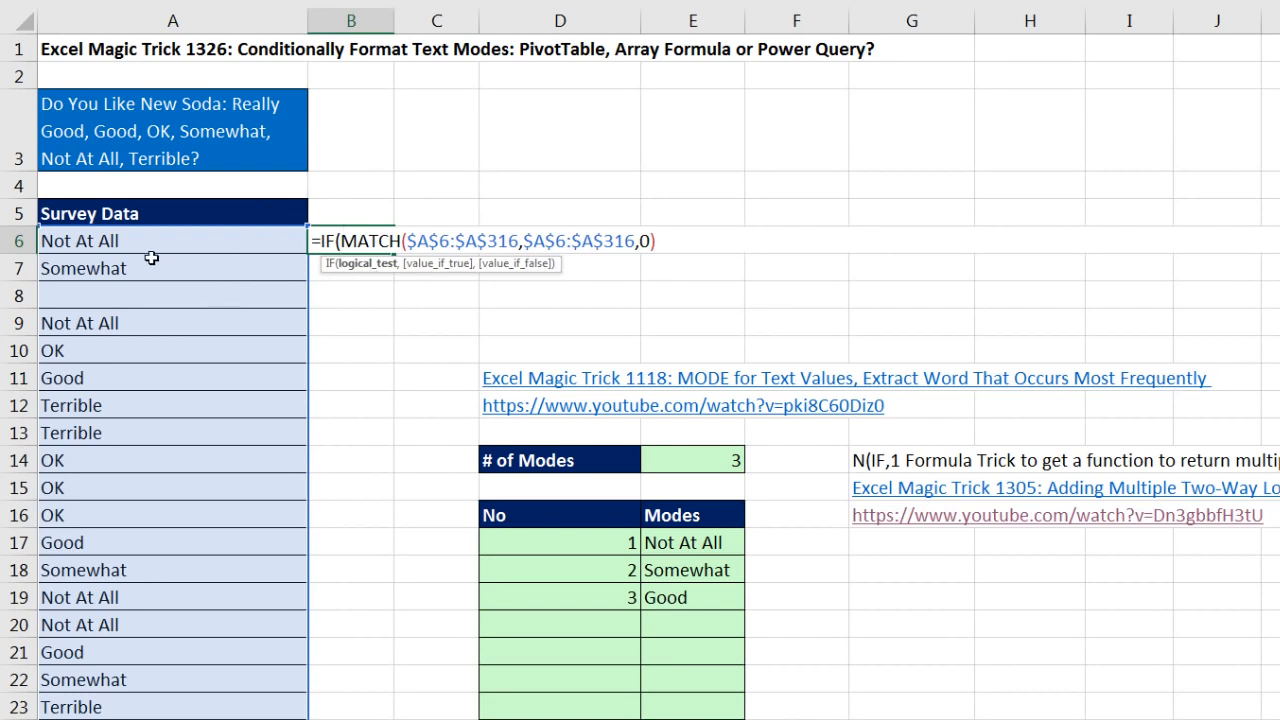
pyautogui.write('iste')
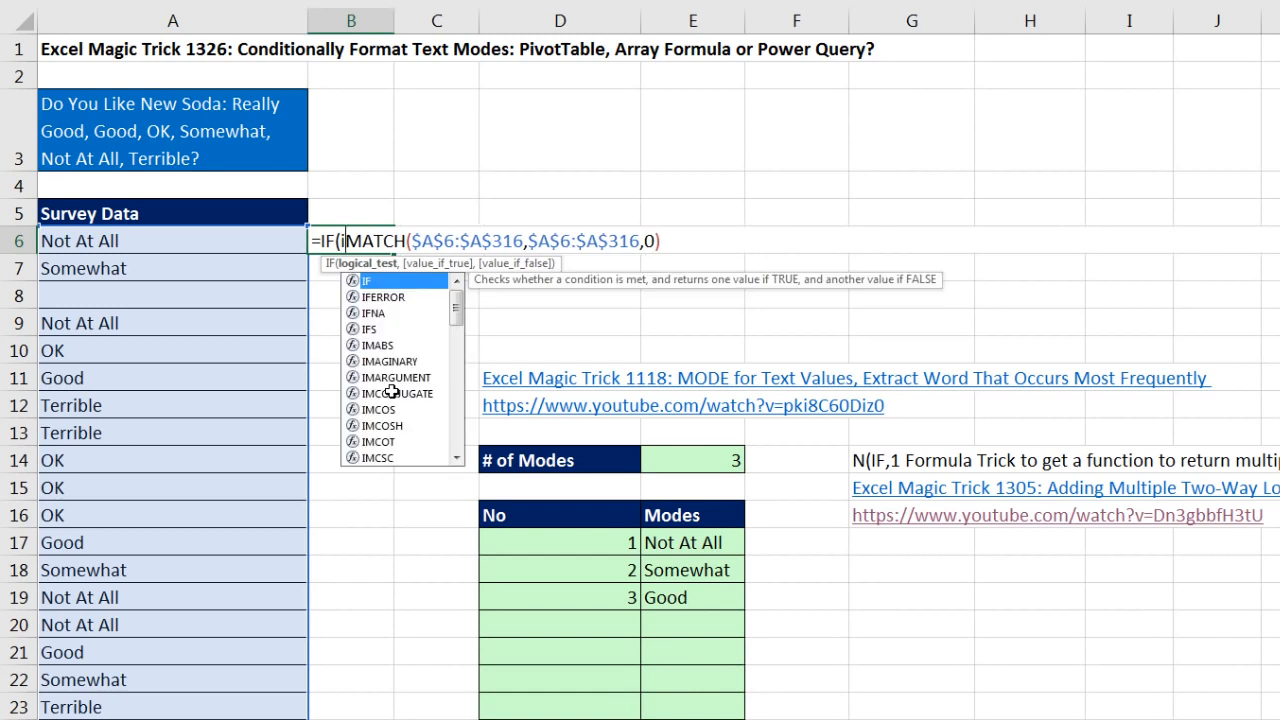
pyautogui.press('Tab')
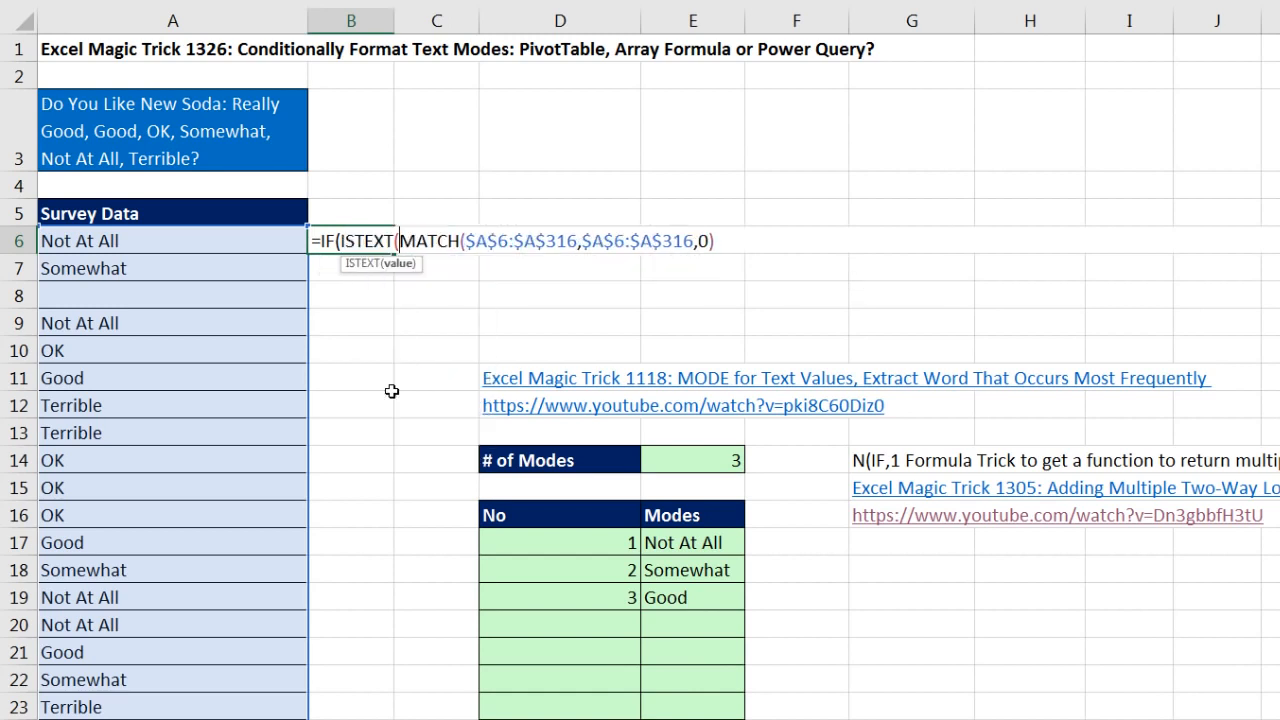
pyautogui.hotkey('ctrl', 'v')
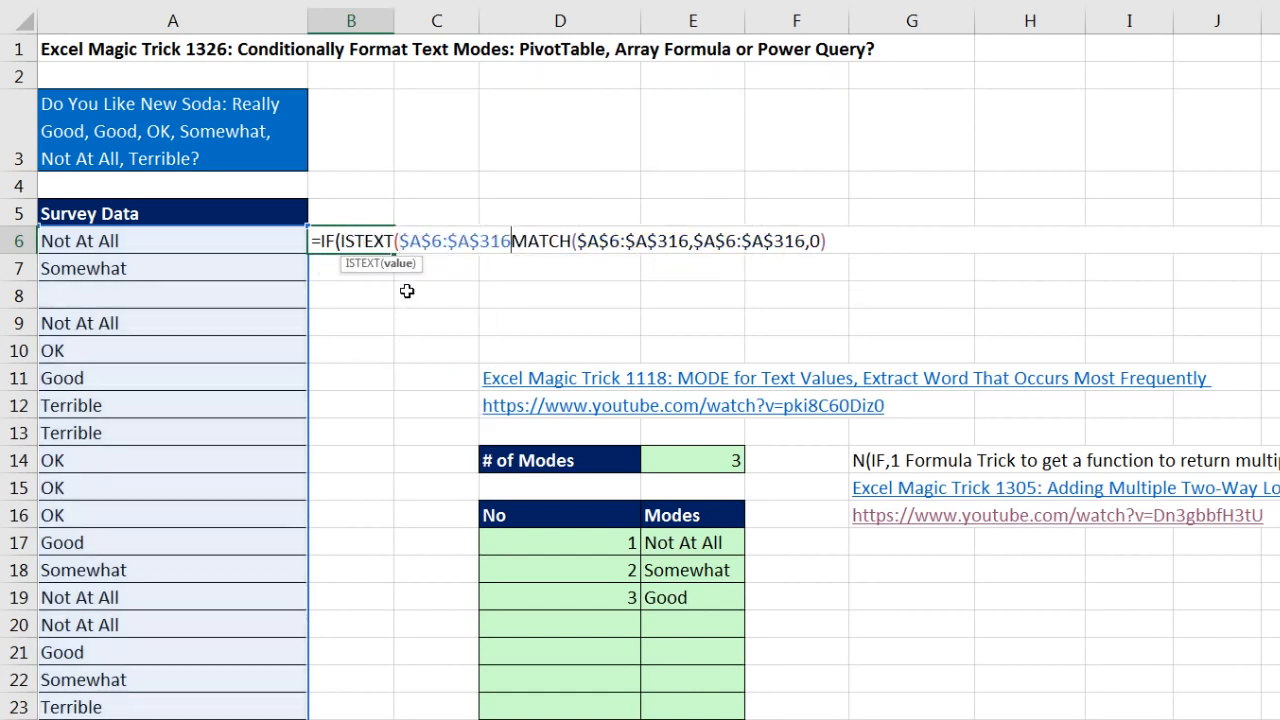
pyautogui.write('),')
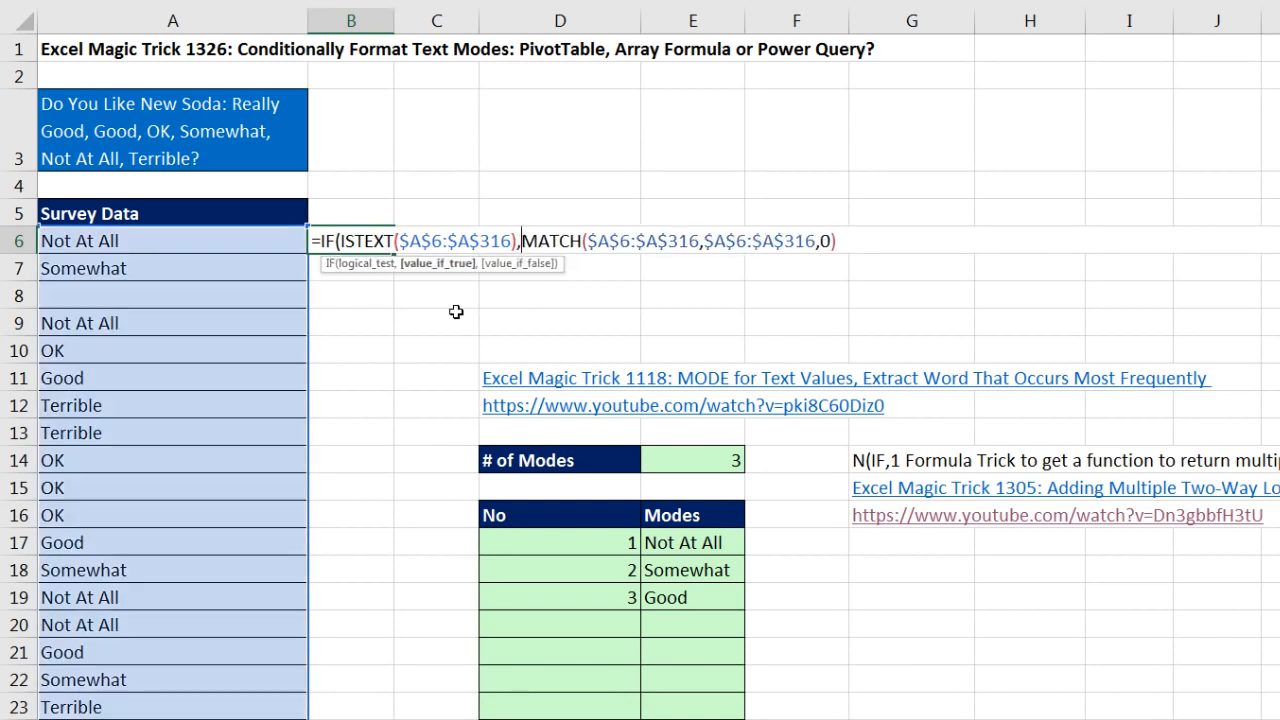
# Step: Close the IF in B6 without a value_if_false argument, and preview its evaluated array before restoring the formula
pyautogui.click(365, 263)
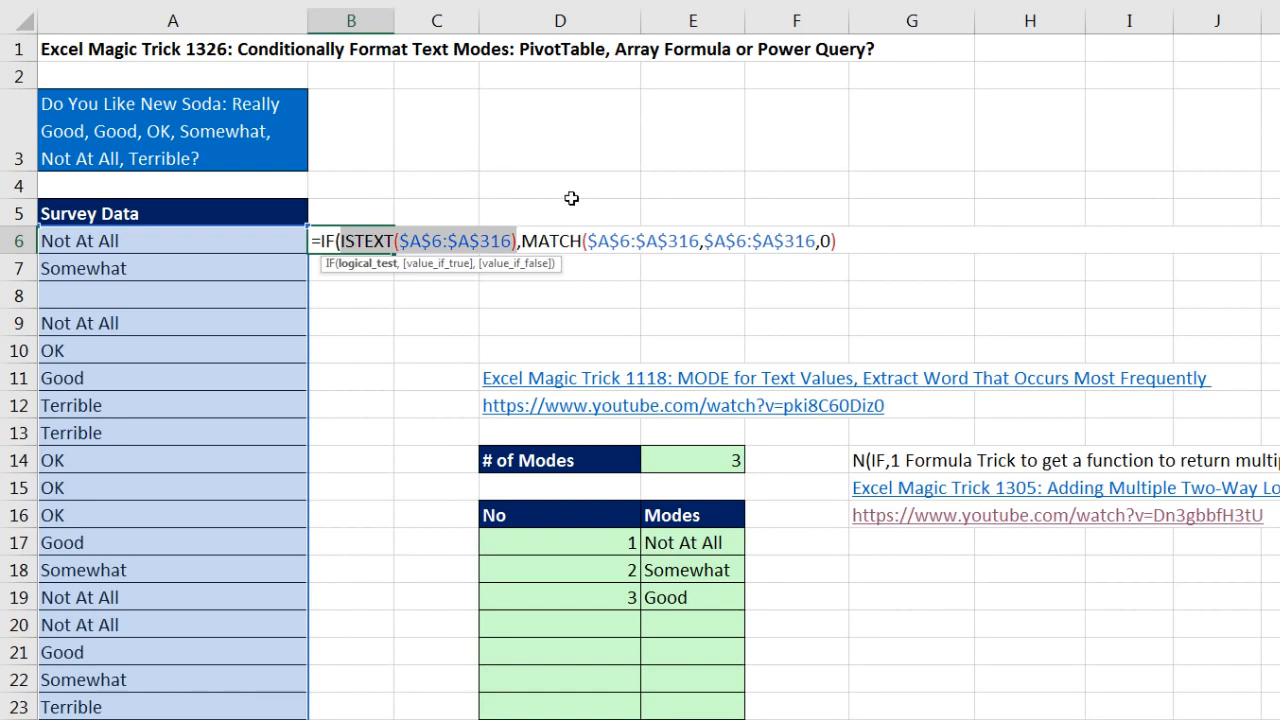
pyautogui.click(843, 241)
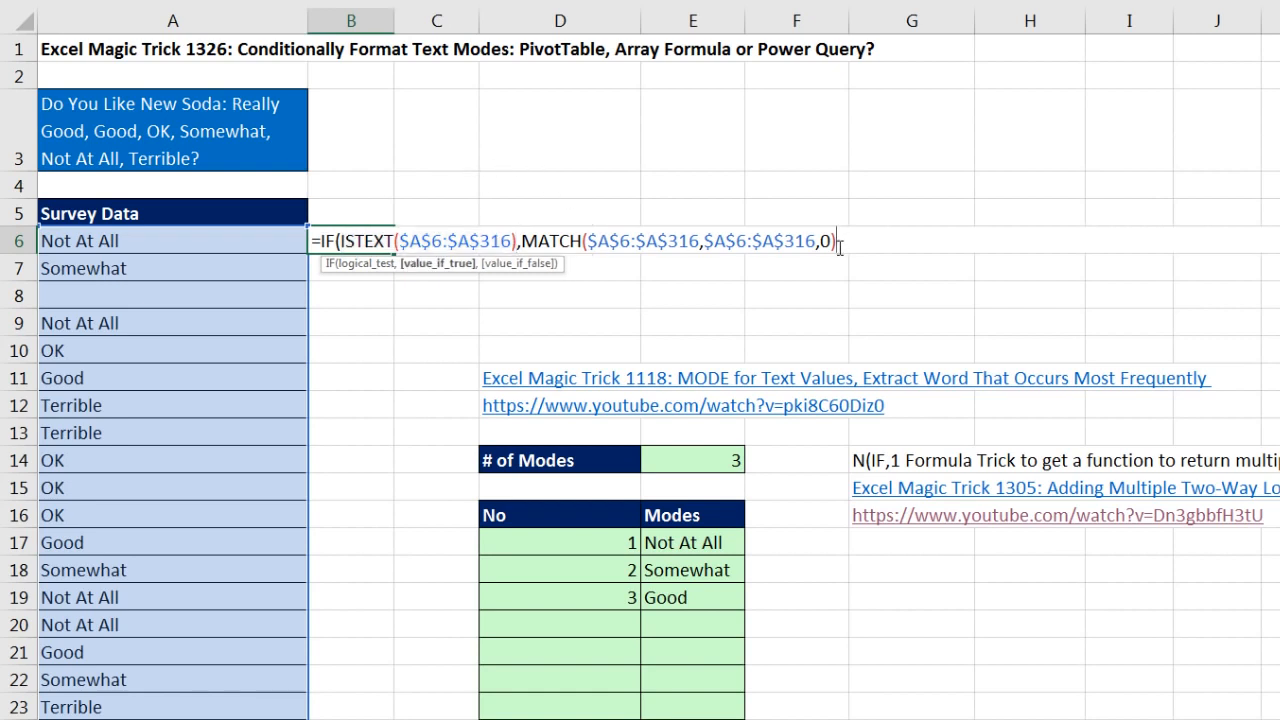
pyautogui.write(',')
pyautogui.press('BackSpace')
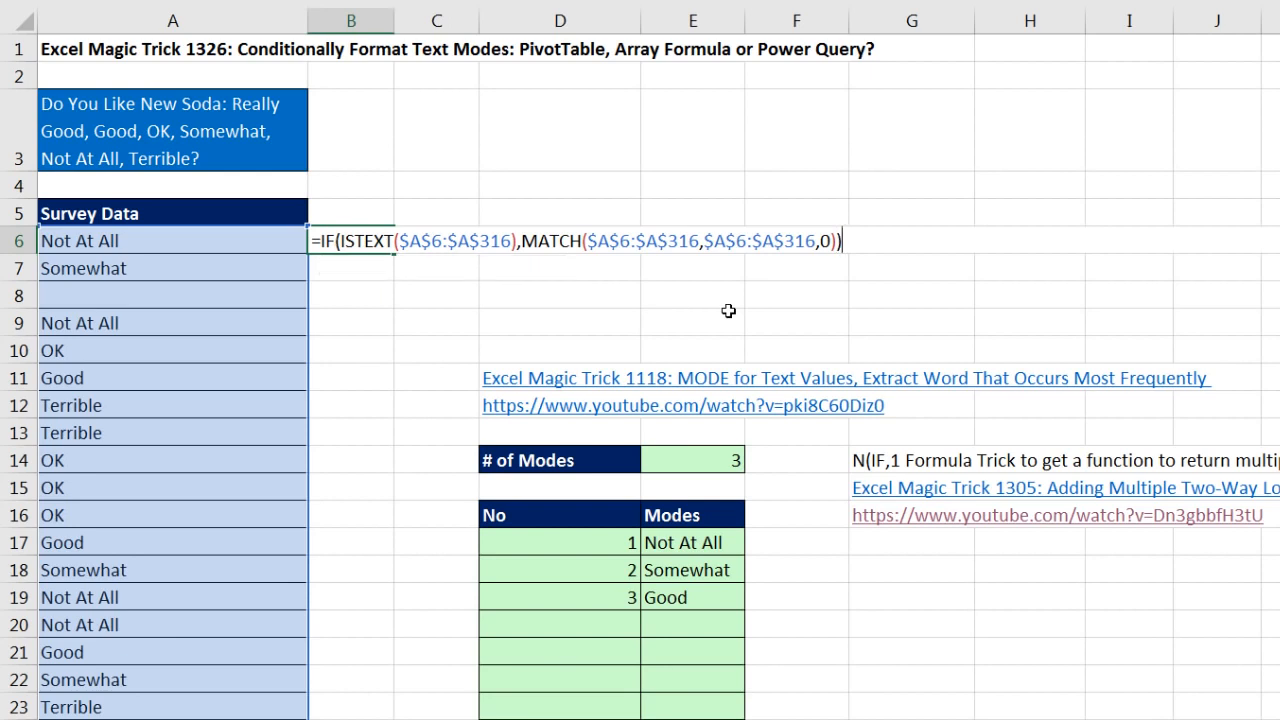
pyautogui.press('F9')
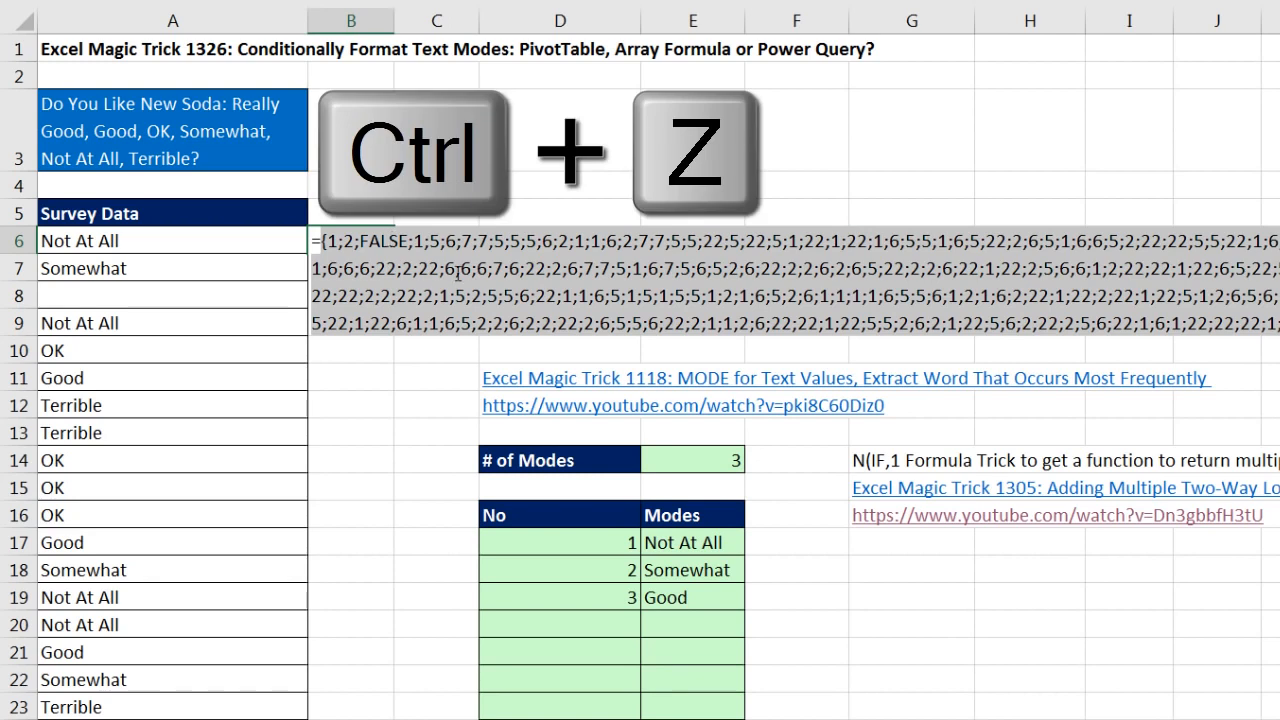
pyautogui.hotkey('ctrl', 'z')
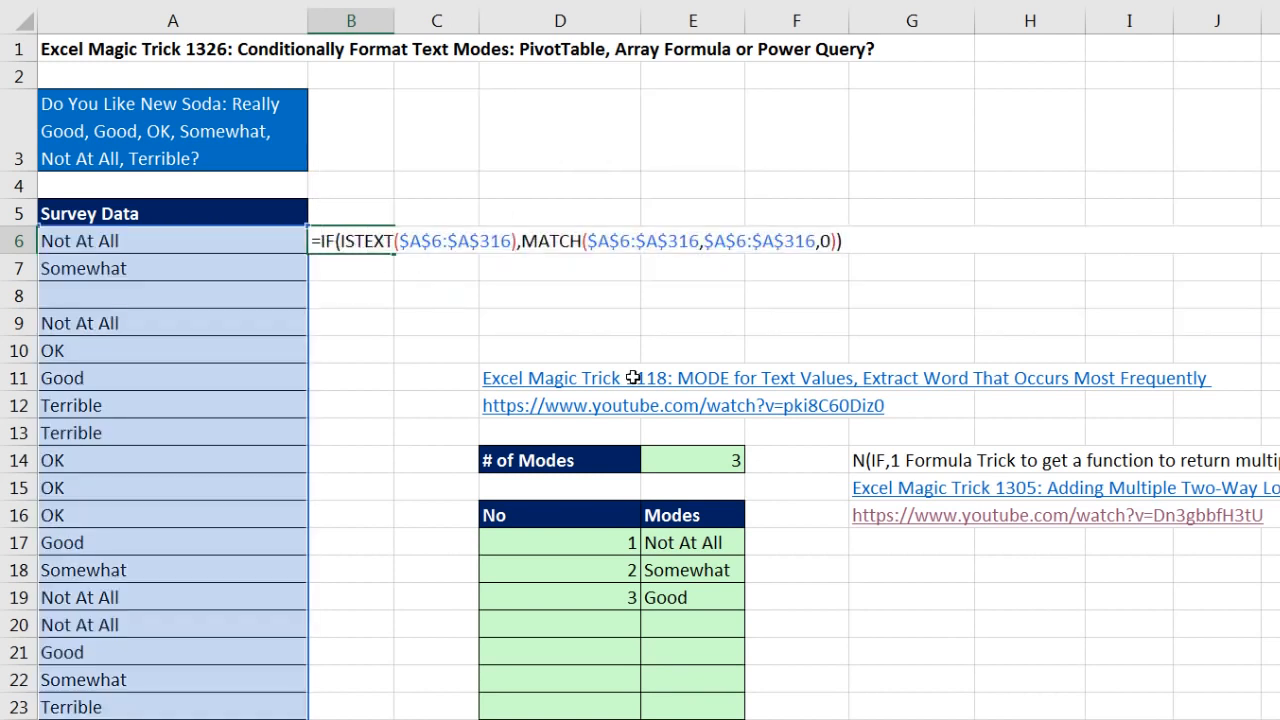
# Step: Wrap the IF expression in B6 in MODE.MULT, and preview the modal positions before restoring the formula
pyautogui.write('mode')
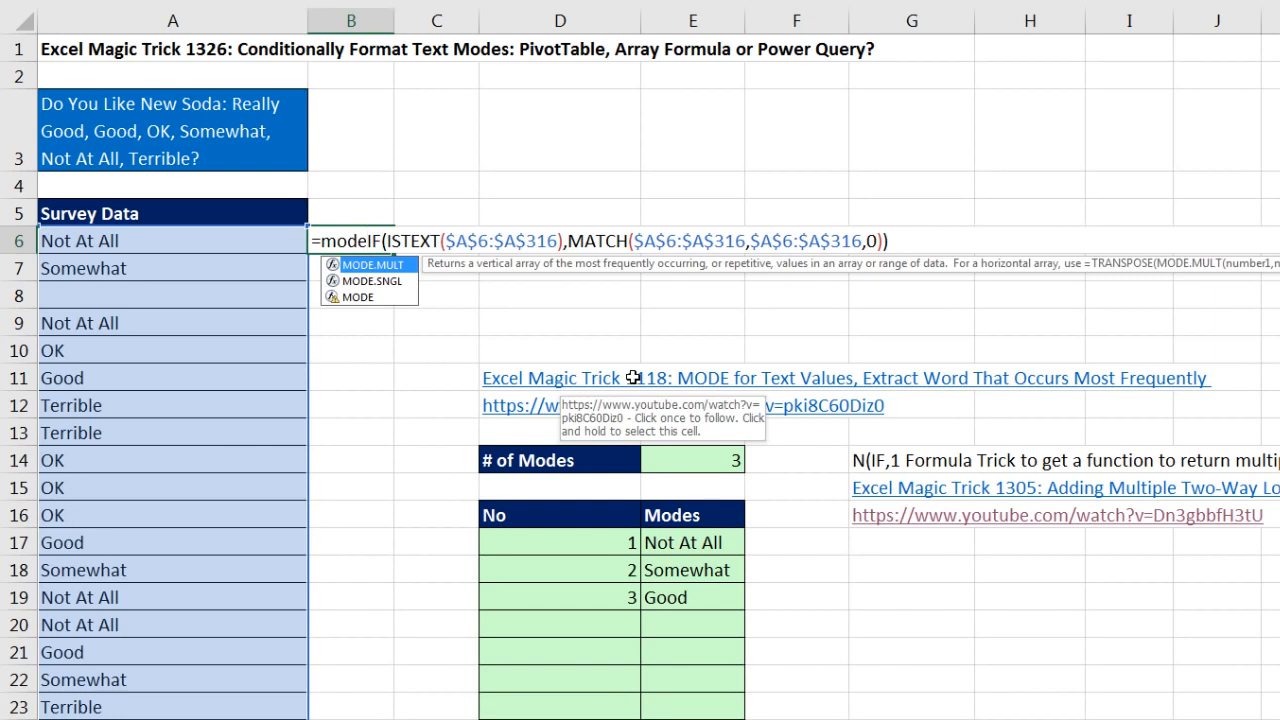
pyautogui.press('Tab')
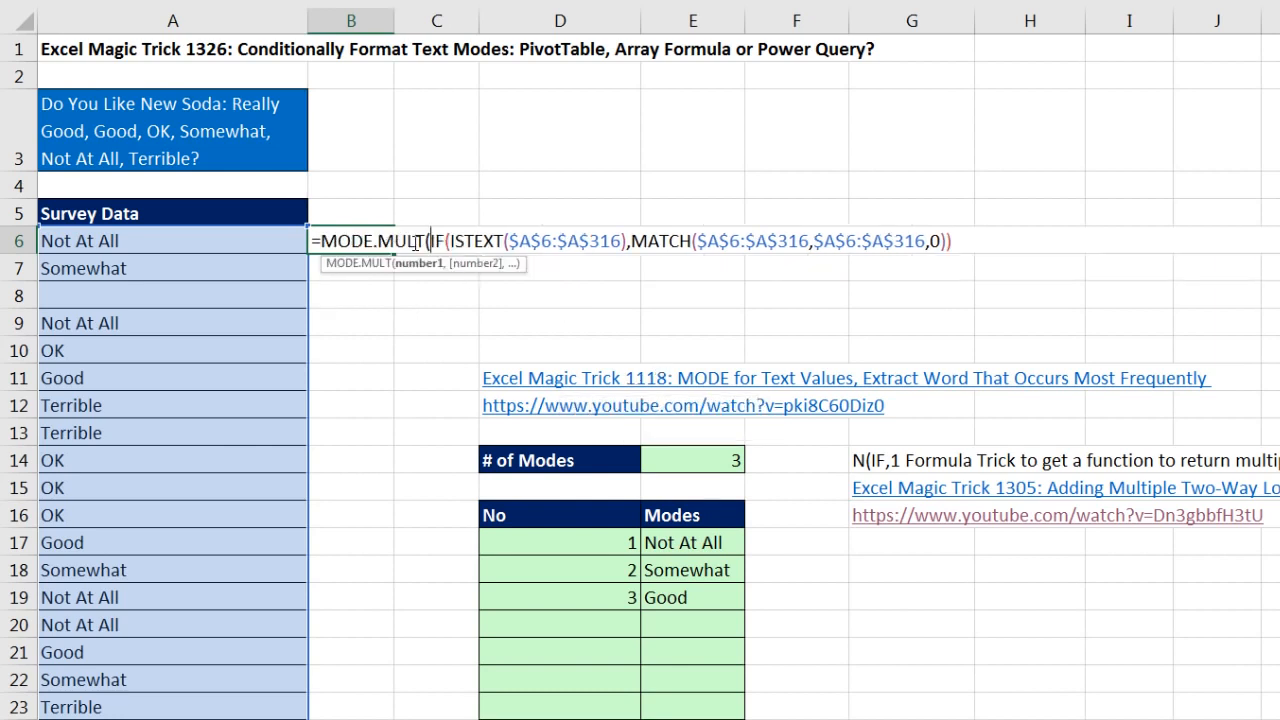
pyautogui.click(420, 264)
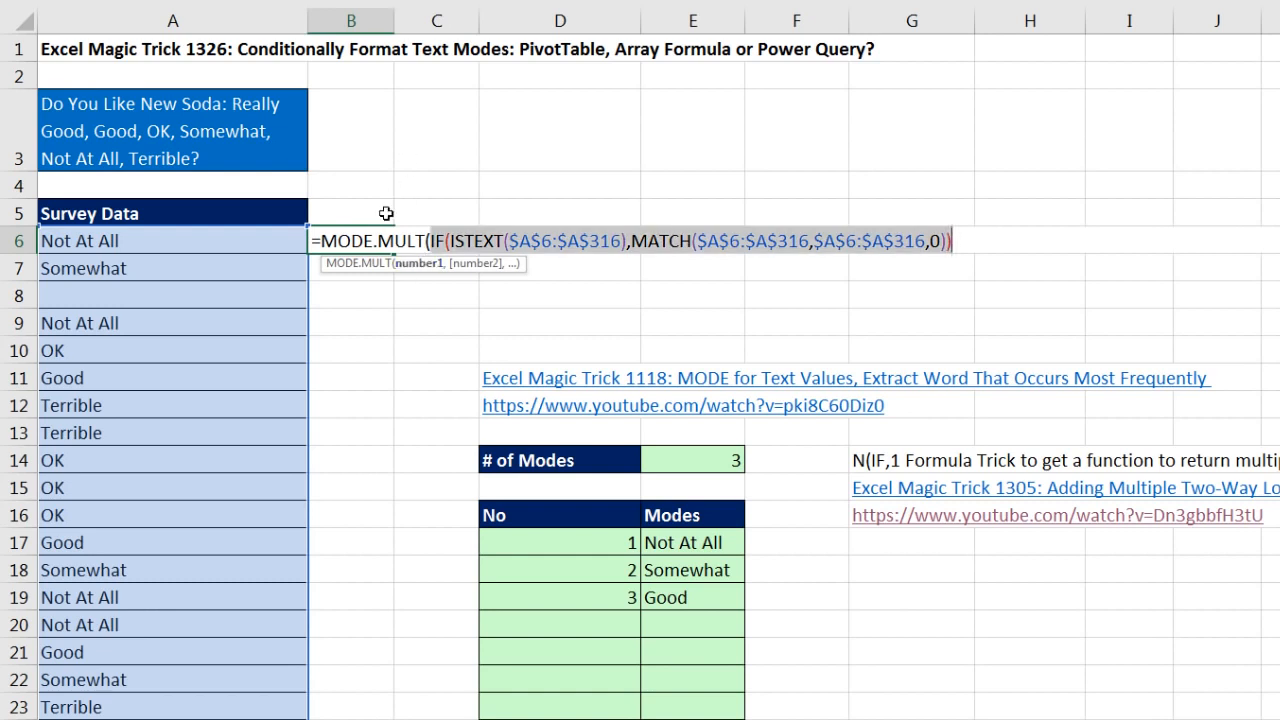
pyautogui.click(976, 251)
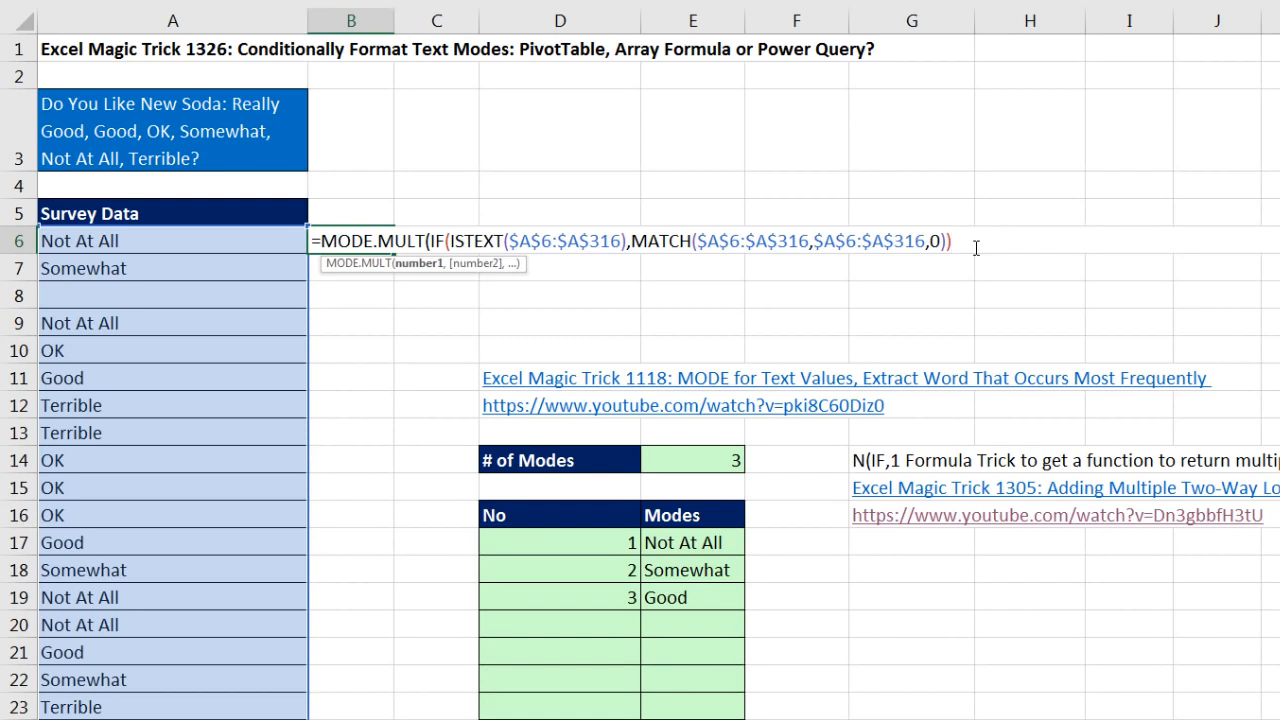
pyautogui.write(')')
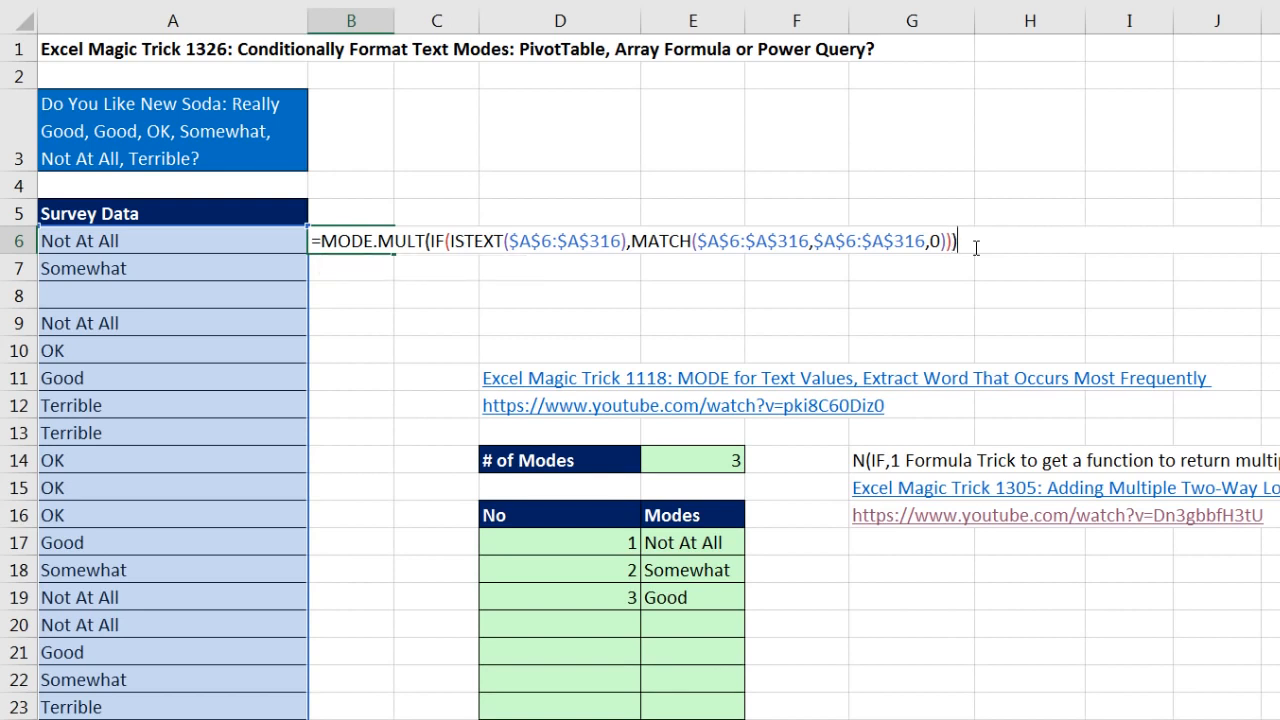
pyautogui.press('F9')
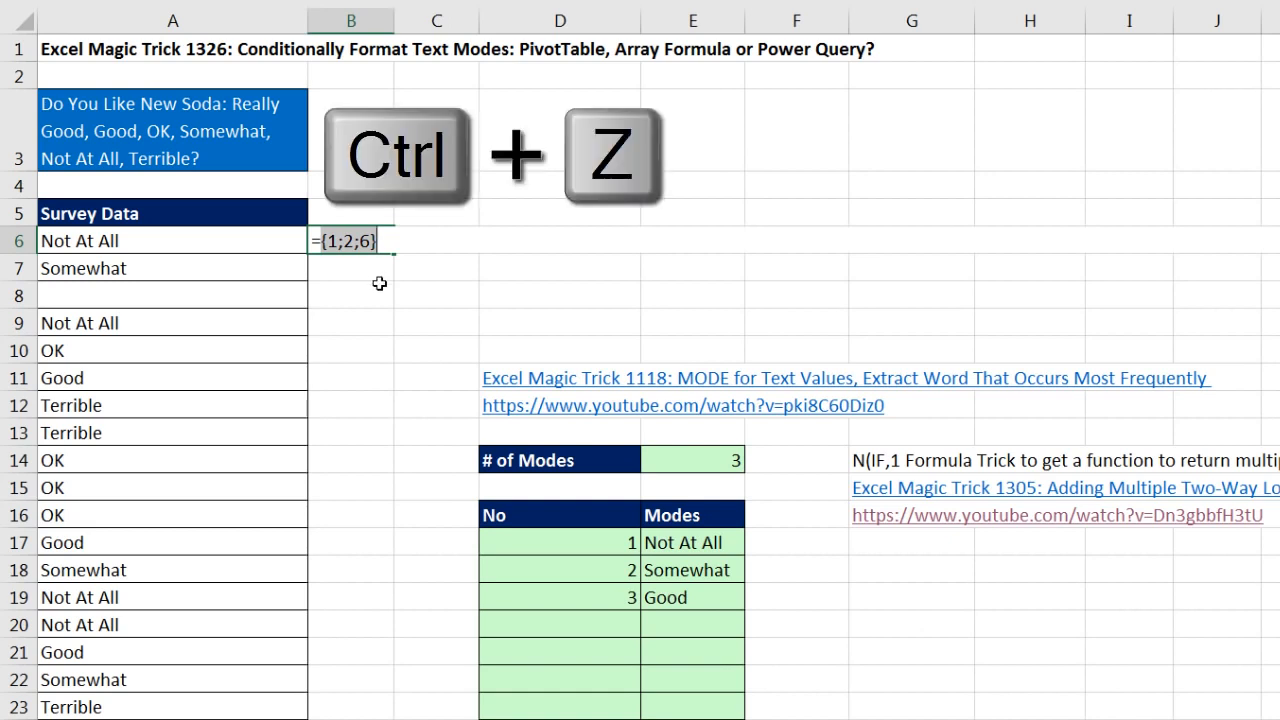
pyautogui.hotkey('ctrl', 'z')
# Step: Insert INDEX in front of MODE.MULT in B6, with $A$6:$A$316 as the array and the MODE.MULT expression as row_num
pyautogui.click(322, 240)
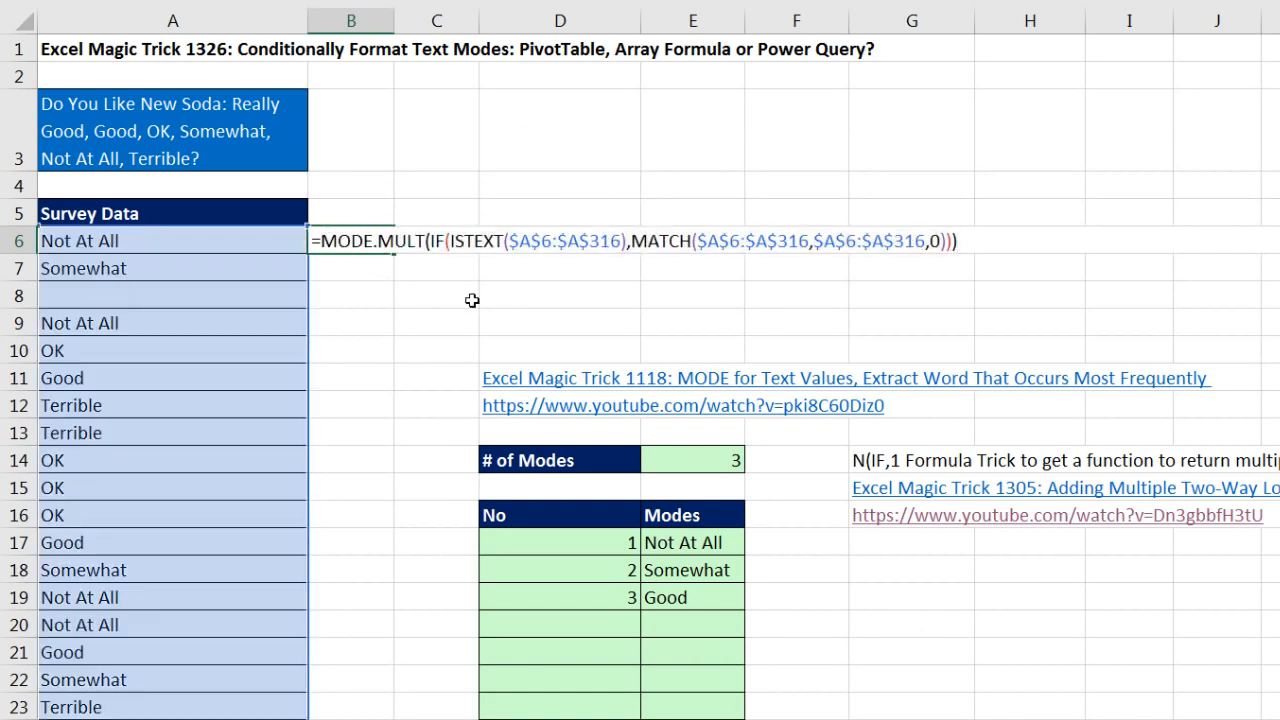
pyautogui.write('in')
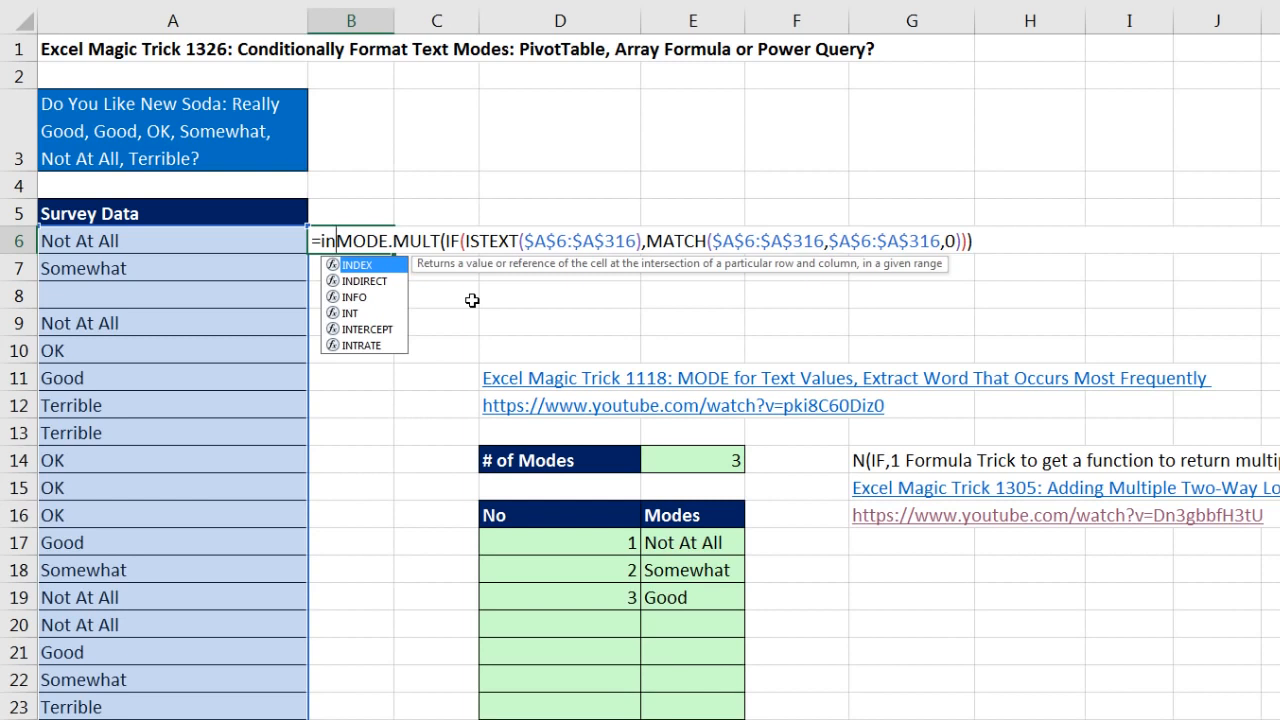
pyautogui.press('Tab')
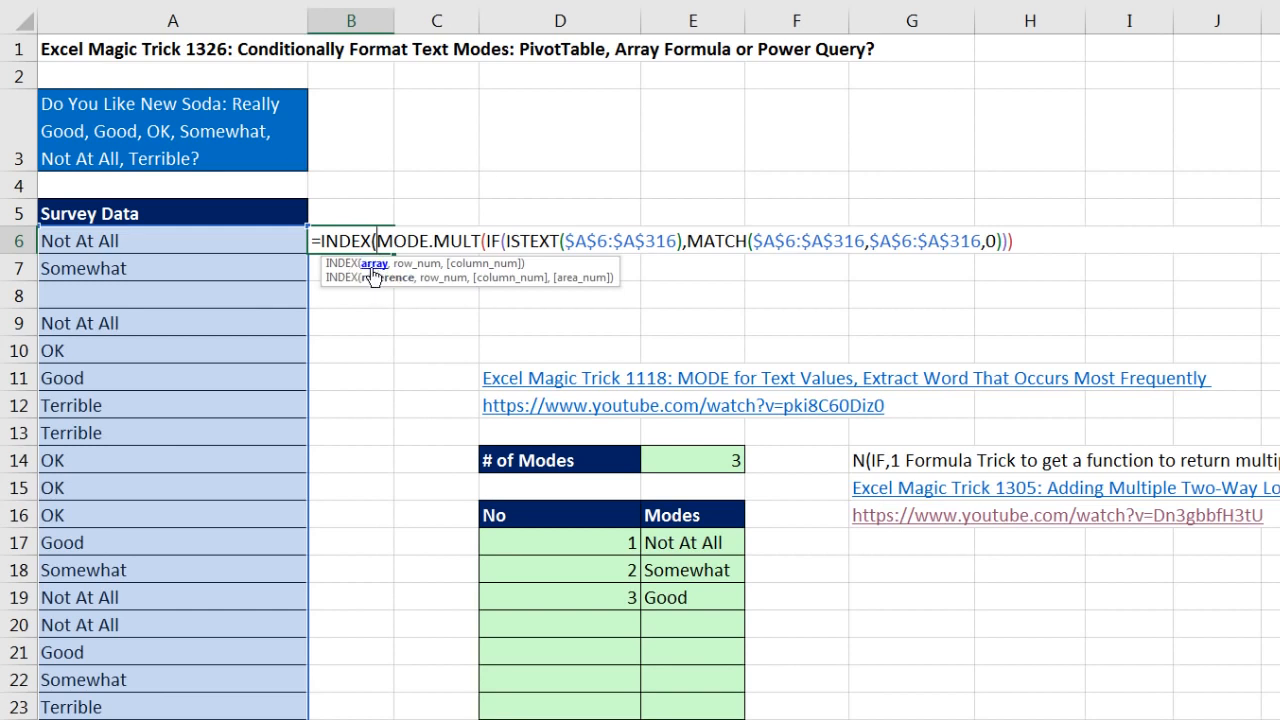
pyautogui.write('$A$6:$A$316')
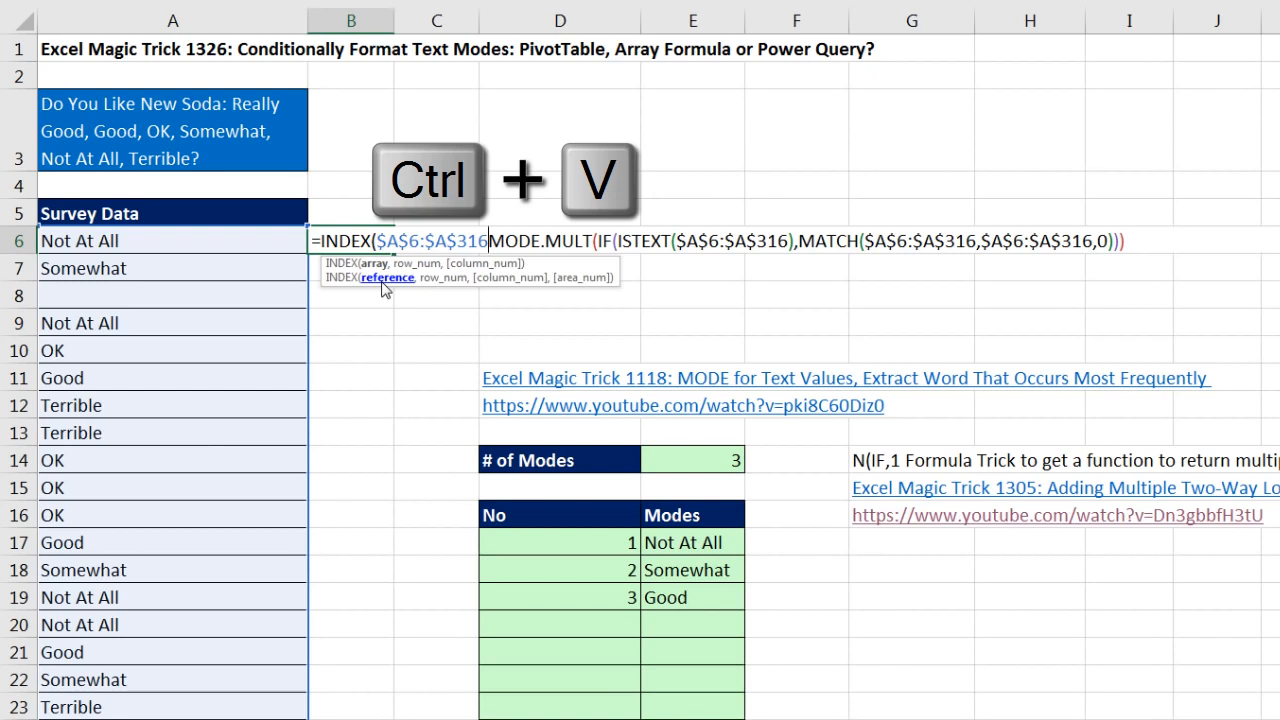
pyautogui.write(',')
pyautogui.hotkey('shift', 'End')
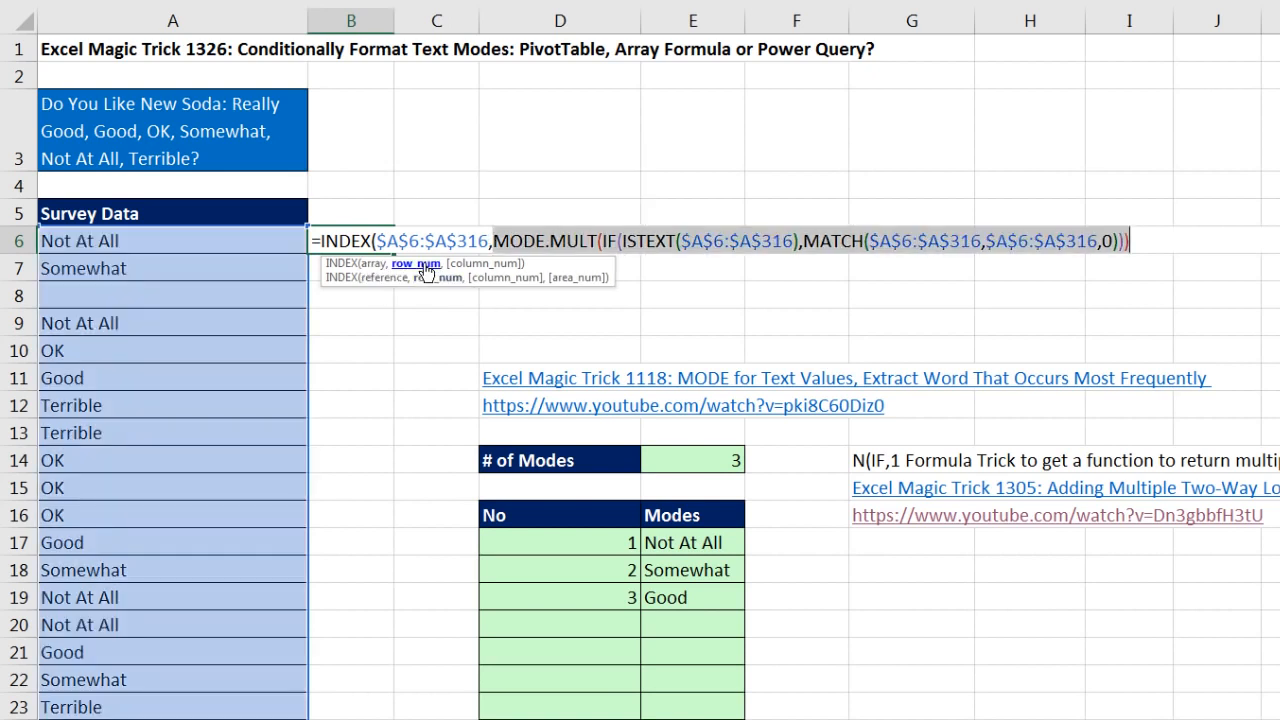
# Step: Preview the row_num argument and then the whole INDEX formula in B6, restoring the formula after each evaluation
pyautogui.press('F9')
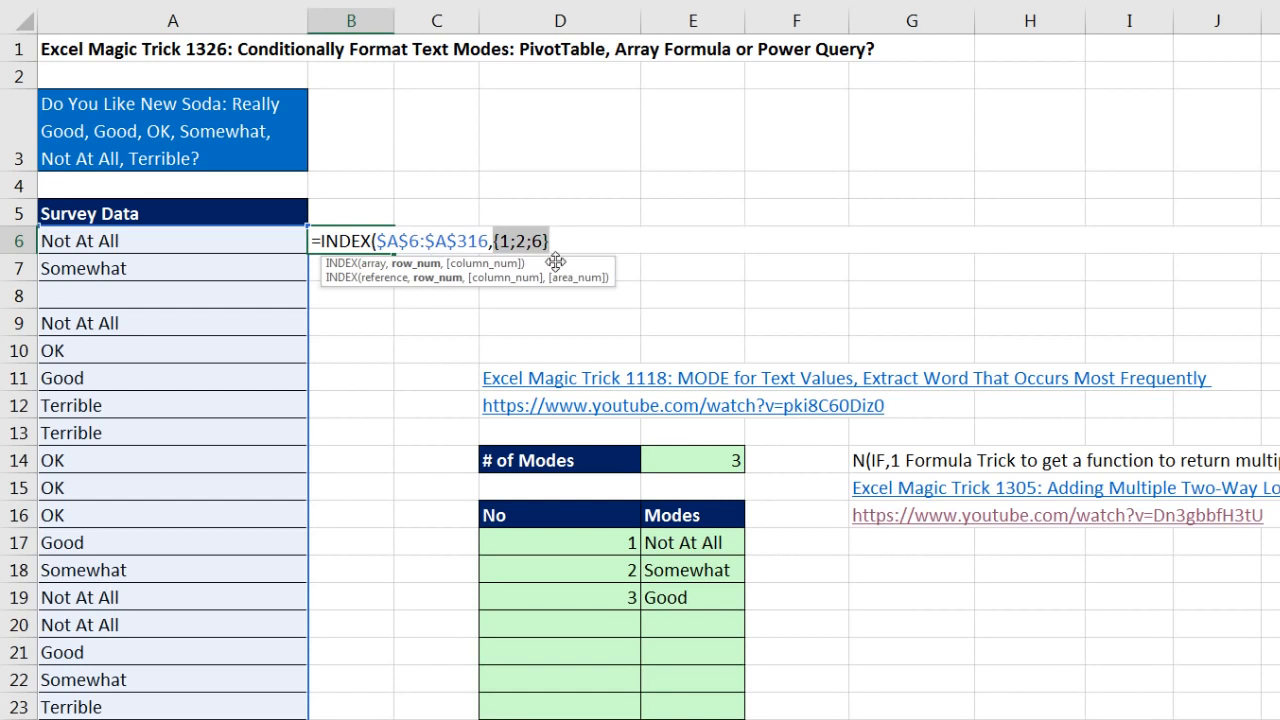
pyautogui.hotkey('ctrl', 'z')
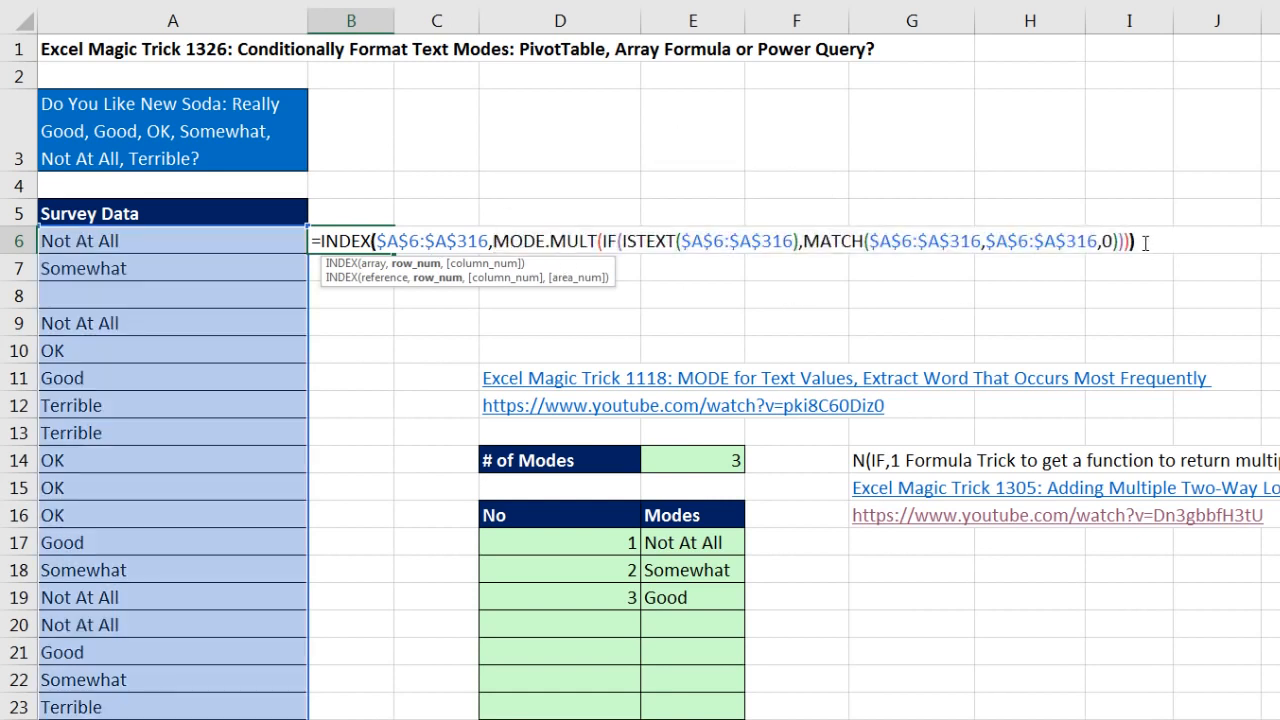
pyautogui.press('F9')
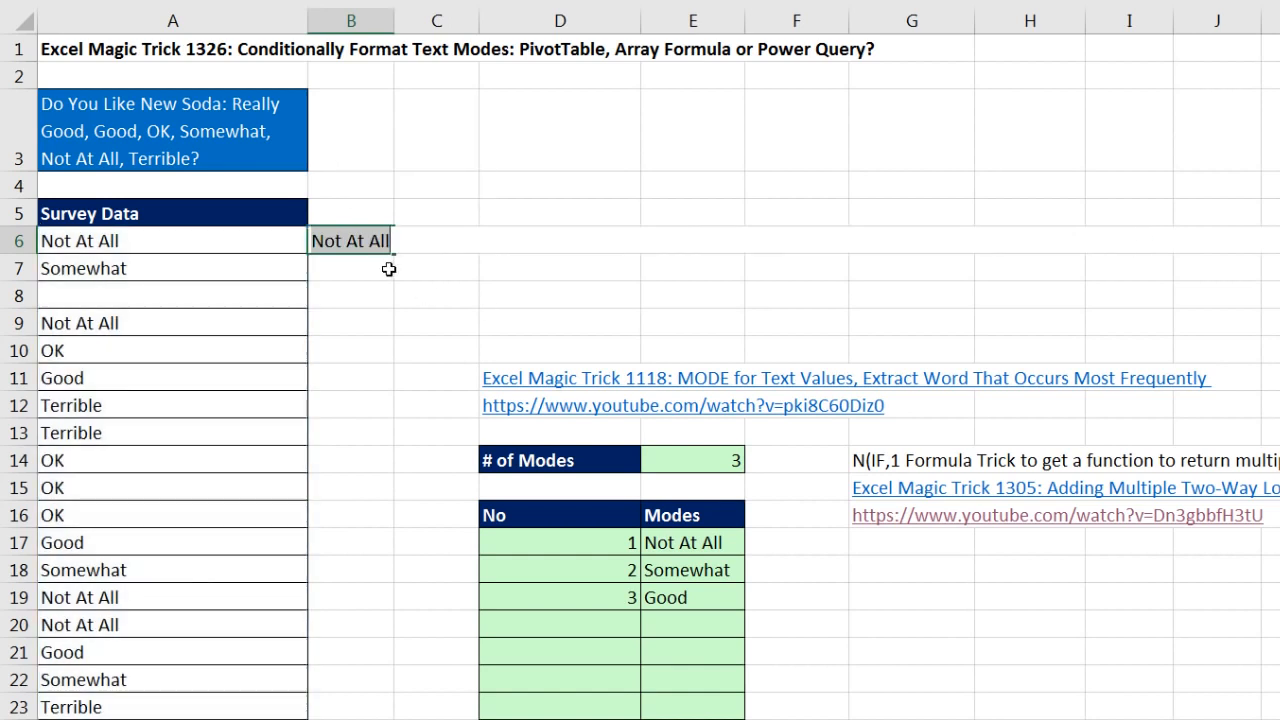
pyautogui.hotkey('ctrl', 'z')
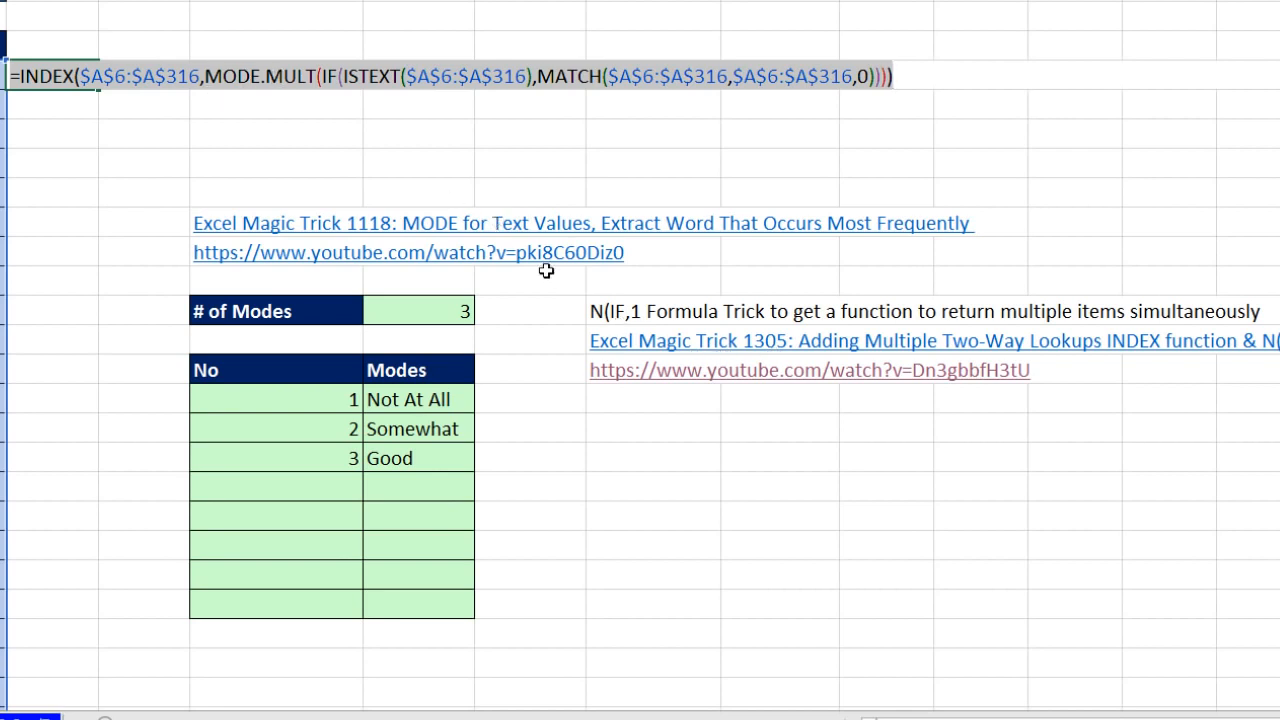
# Step: Wrap the MODE.MULT expression in B6 in N(IF(1,…)) as INDEX's row_num, and close all the parentheses
pyautogui.click(207, 76)
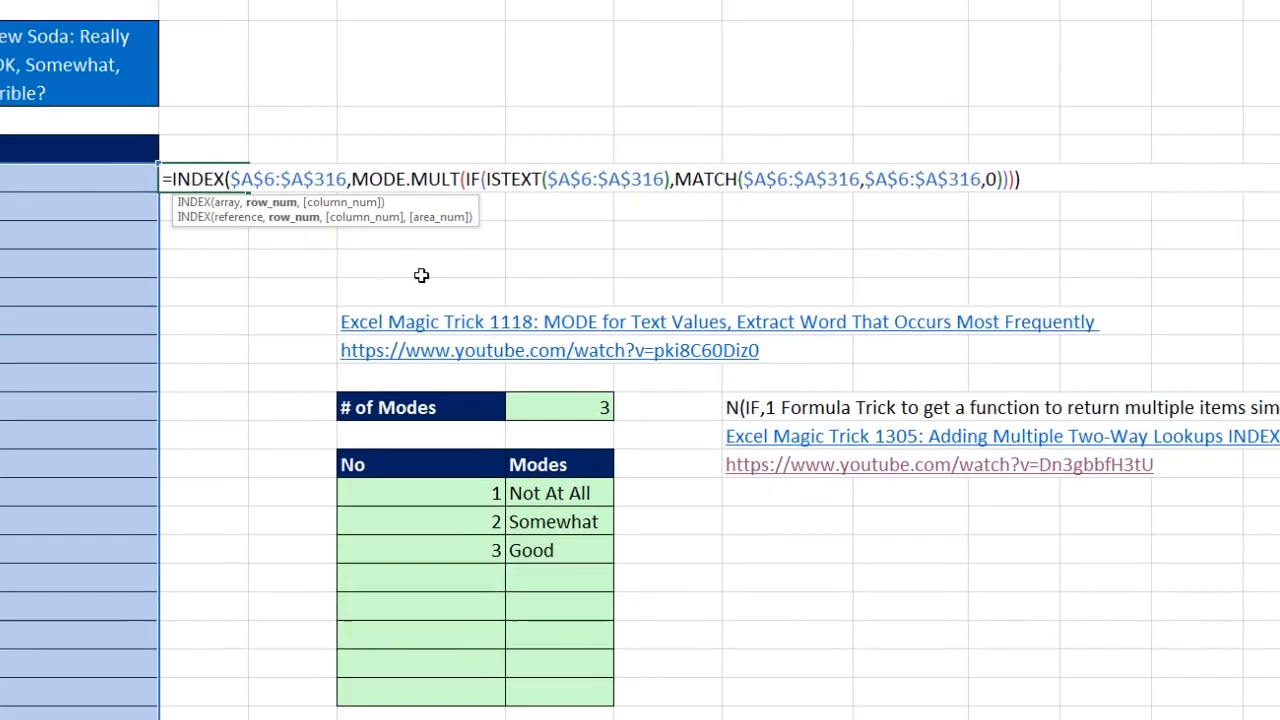
pyautogui.write('n')
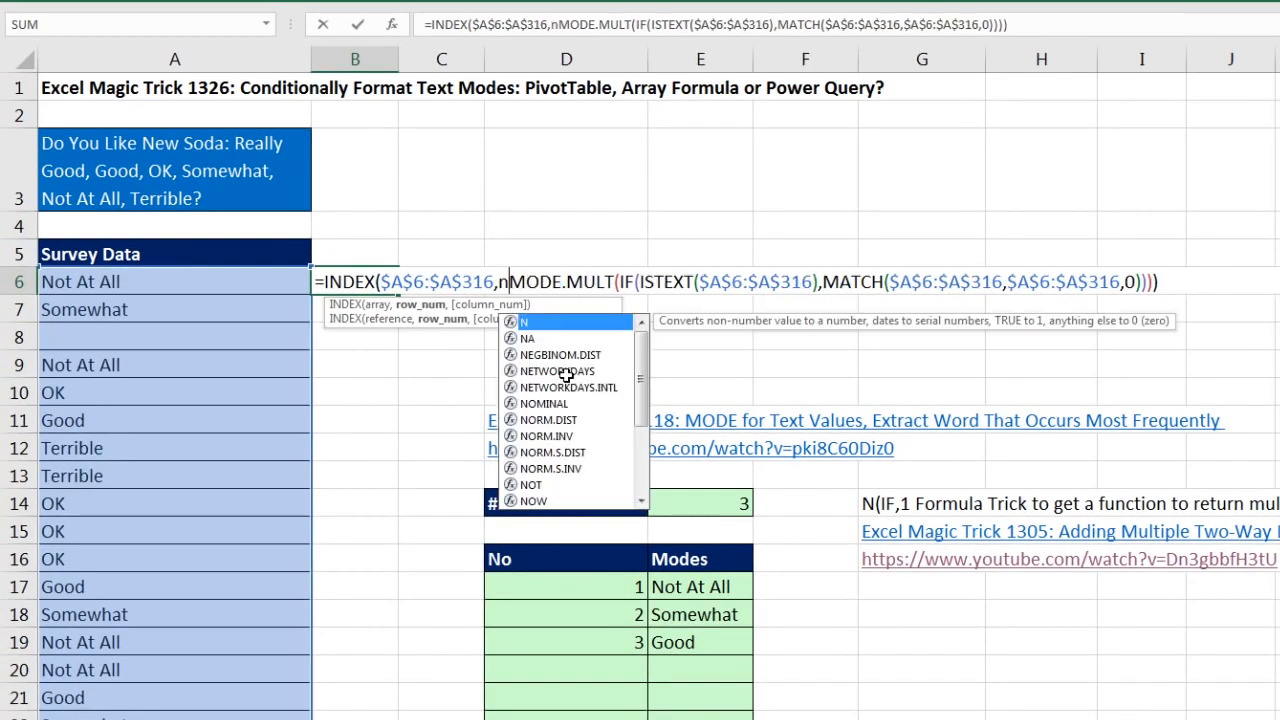
pyautogui.press('Tab')
pyautogui.write('i')
pyautogui.press('Tab')
pyautogui.write('1,')
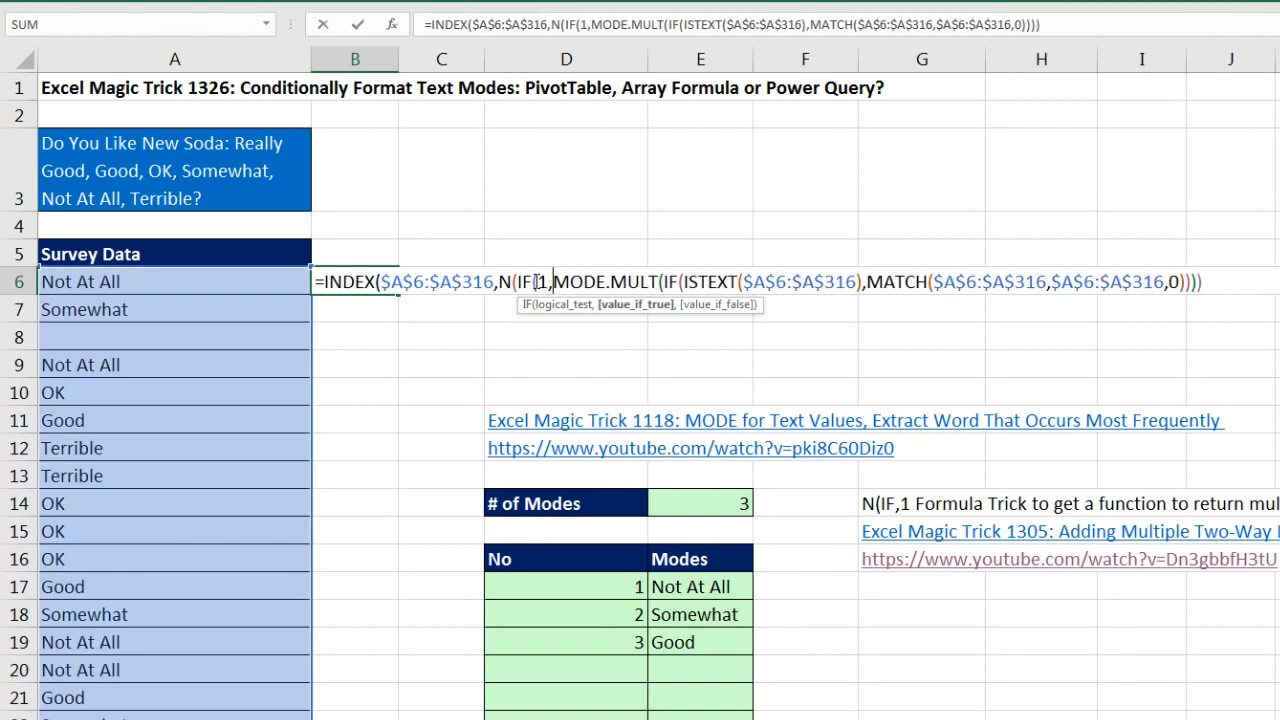
pyautogui.click(1212, 284)
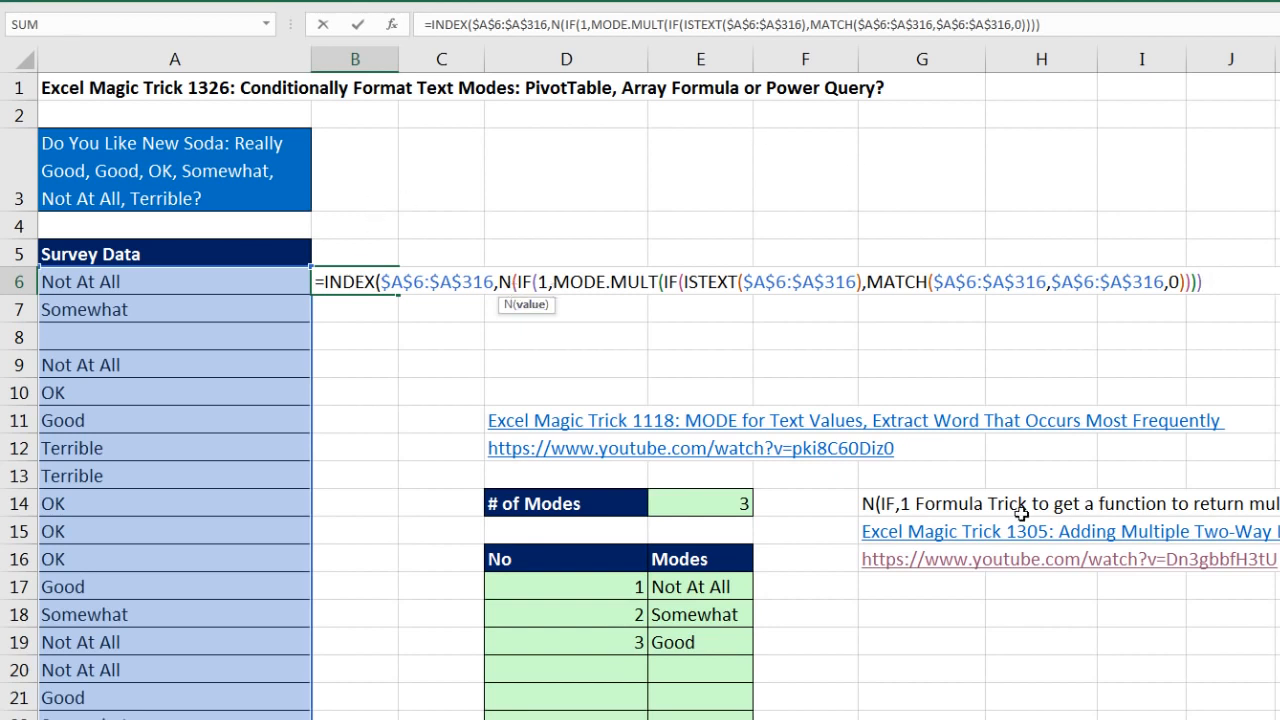
pyautogui.write(')')
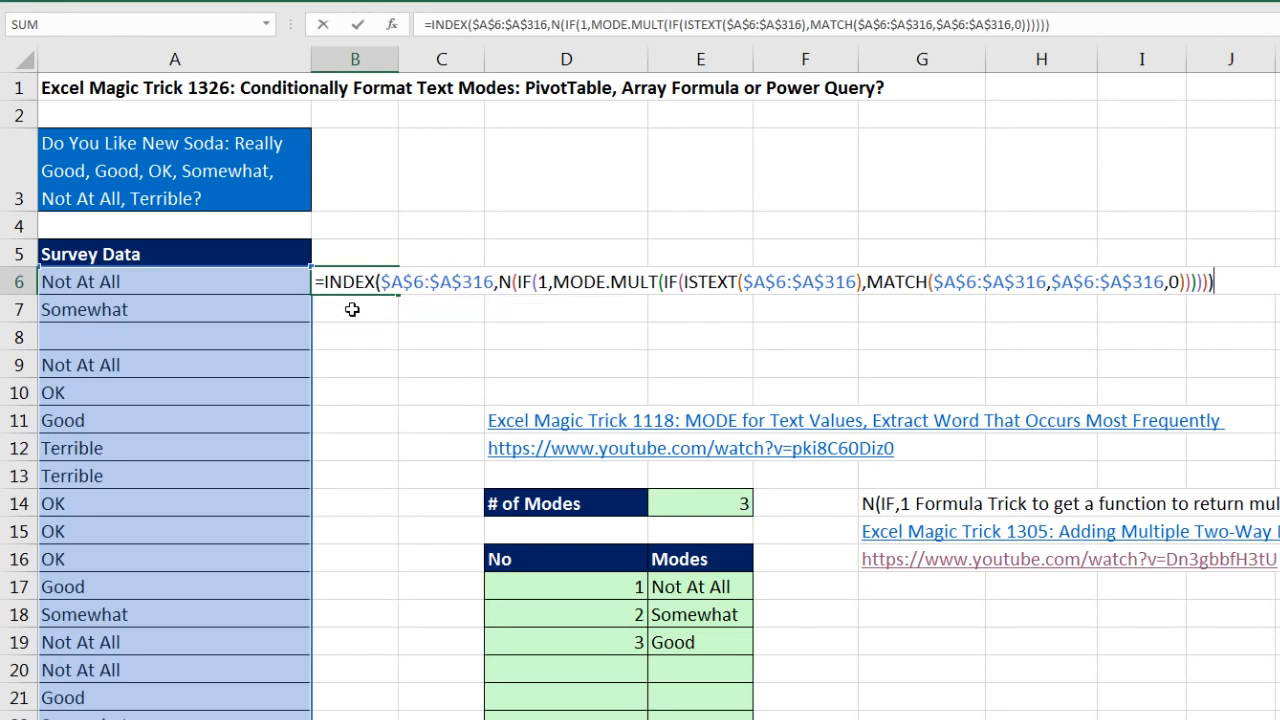
# Step: Preview the array returned by the INDEX formula with N(IF(1,…)) in B6, then restore the formula
pyautogui.press('F9')
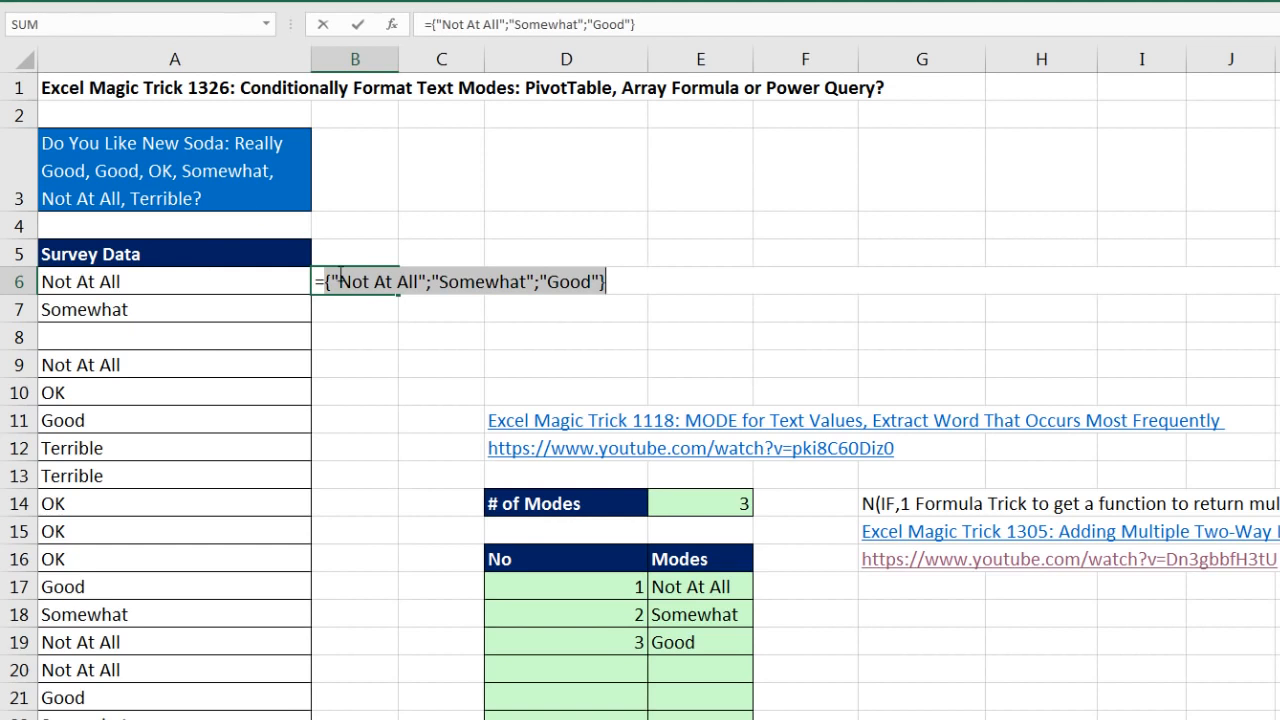
pyautogui.hotkey('ctrl', 'z')
pyautogui.hotkey('ctrl', 'z')
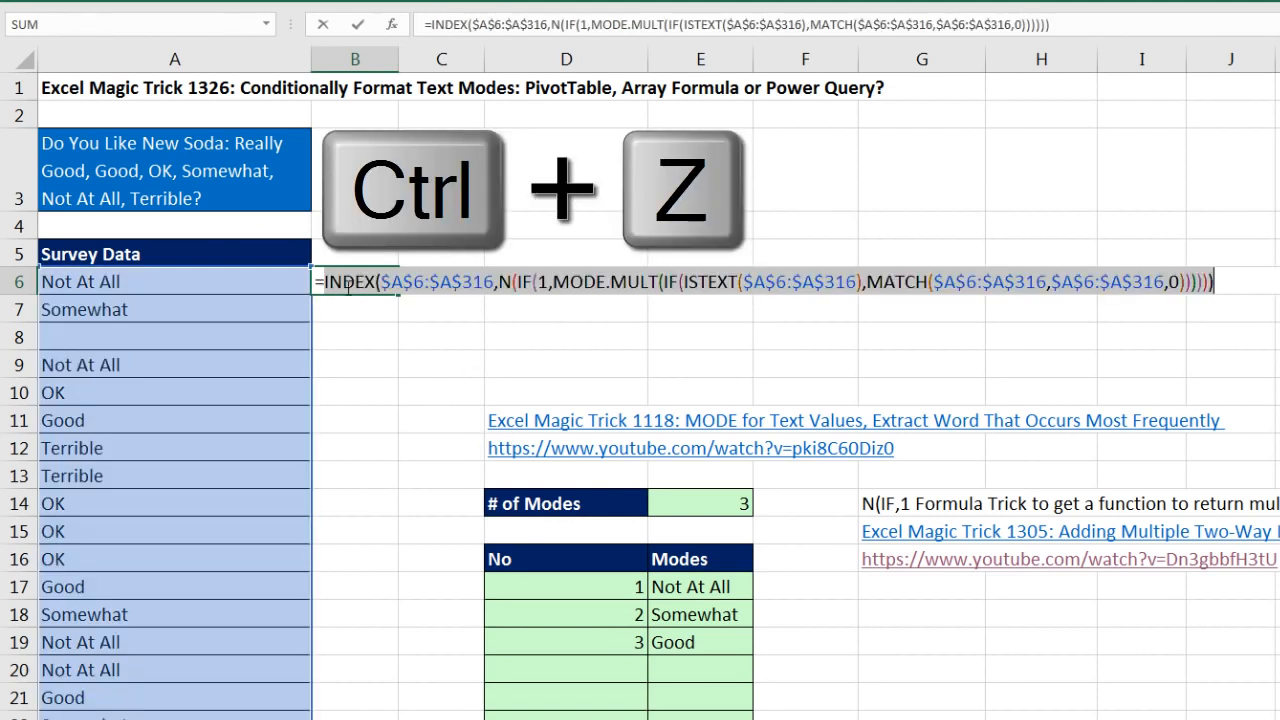
# Step: Insert MATCH in front of INDEX in B6, with A6 as lookup_value and the INDEX expression as lookup_array
pyautogui.click(326, 283)
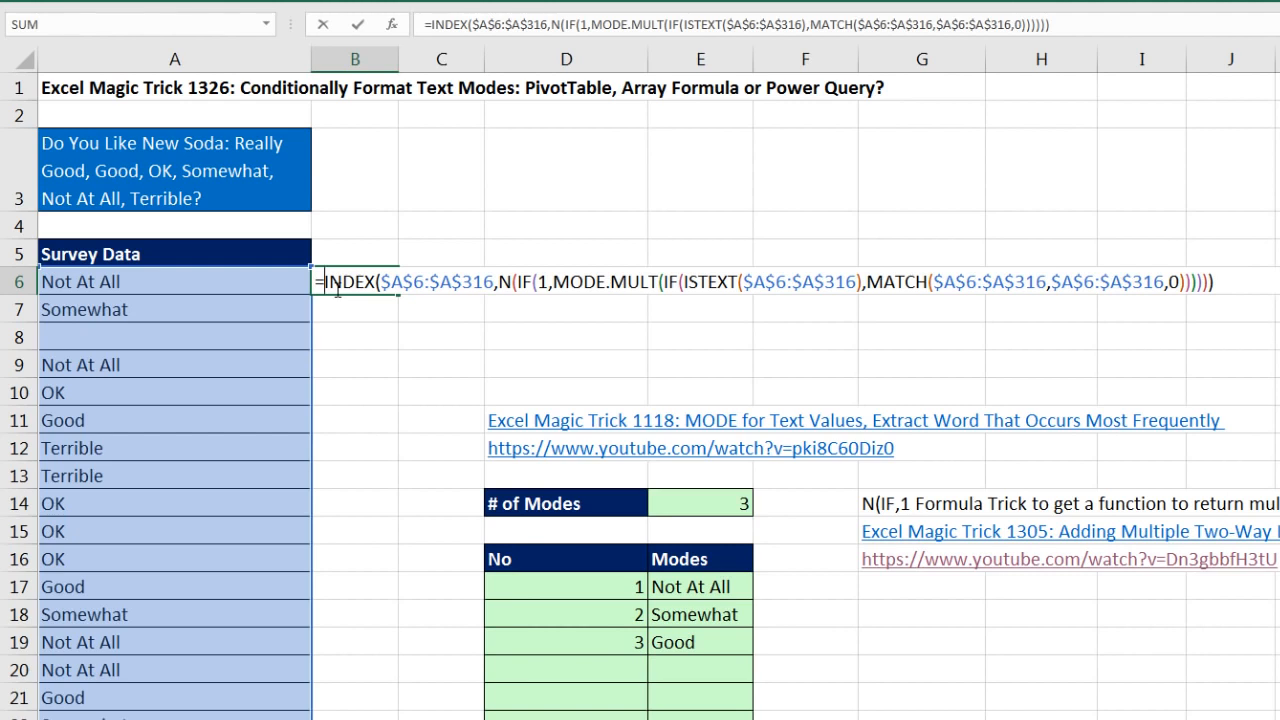
pyautogui.write('mat')
pyautogui.press('Tab')
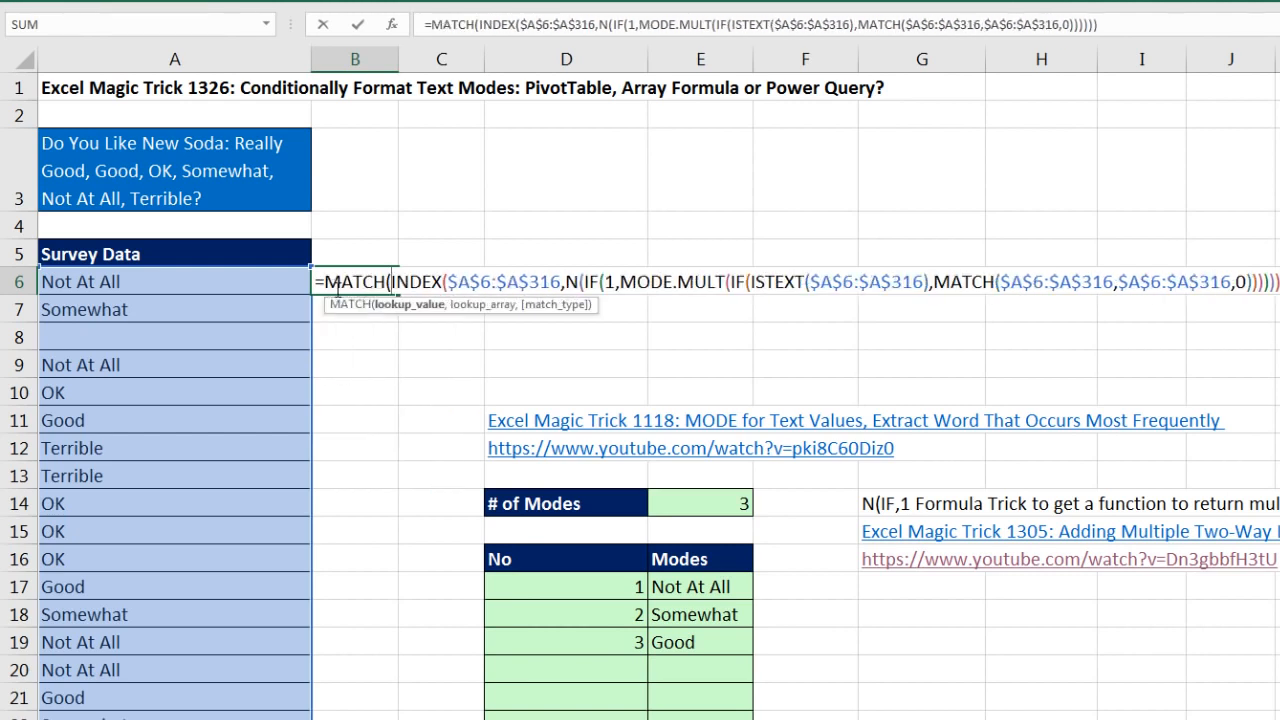
pyautogui.click(247, 280)
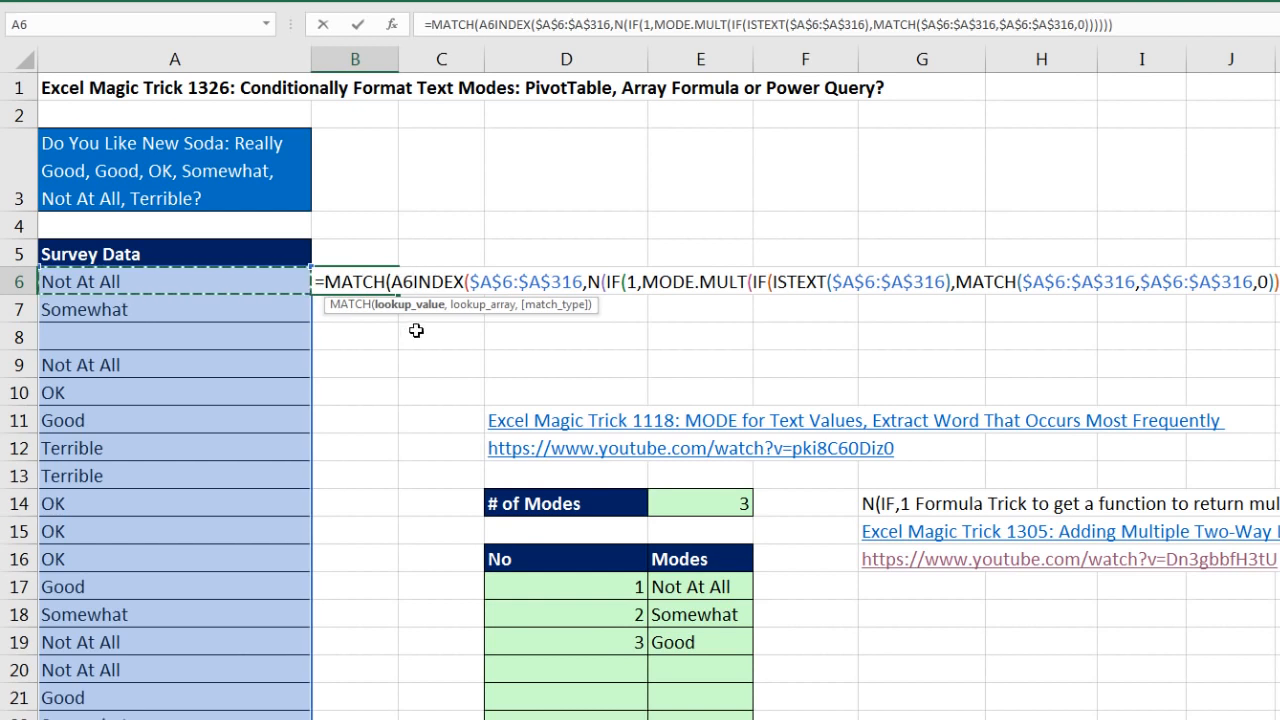
pyautogui.write(',')
pyautogui.click(470, 305)
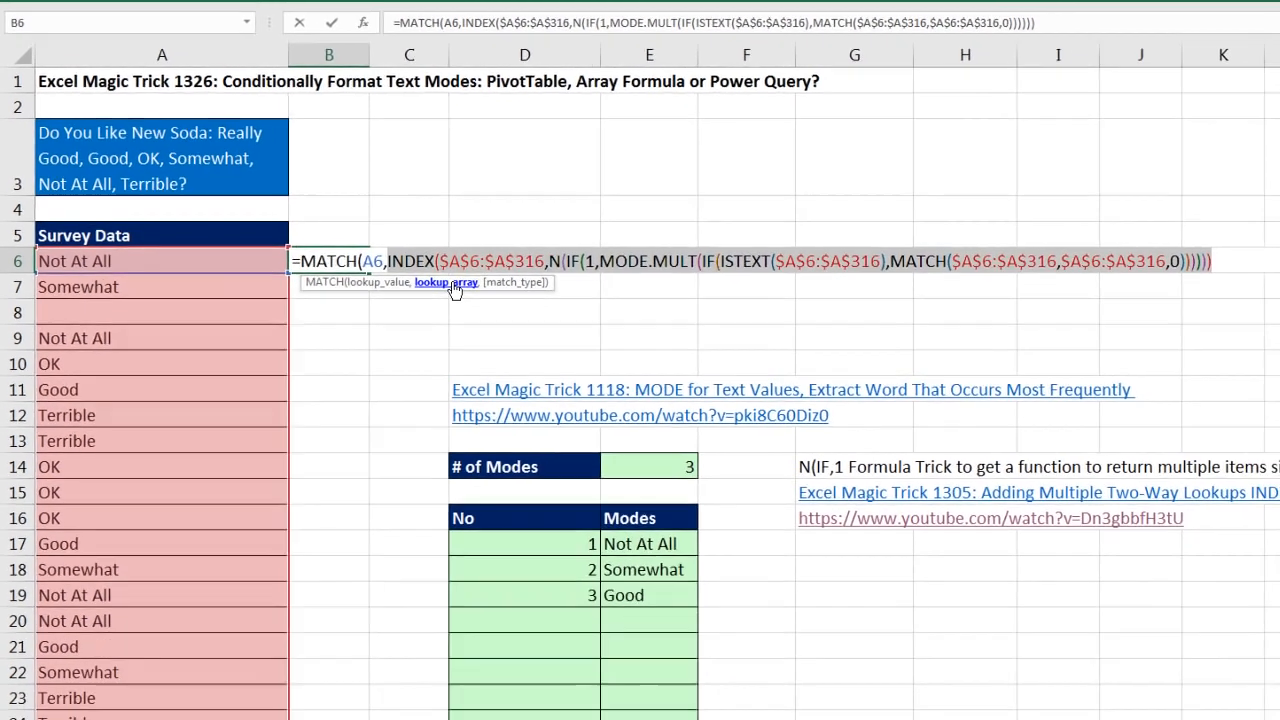
# Step: Finish the outer MATCH in B6 with match_type 0 and enter it as an array formula
pyautogui.click(1154, 249)
pyautogui.write(',0')
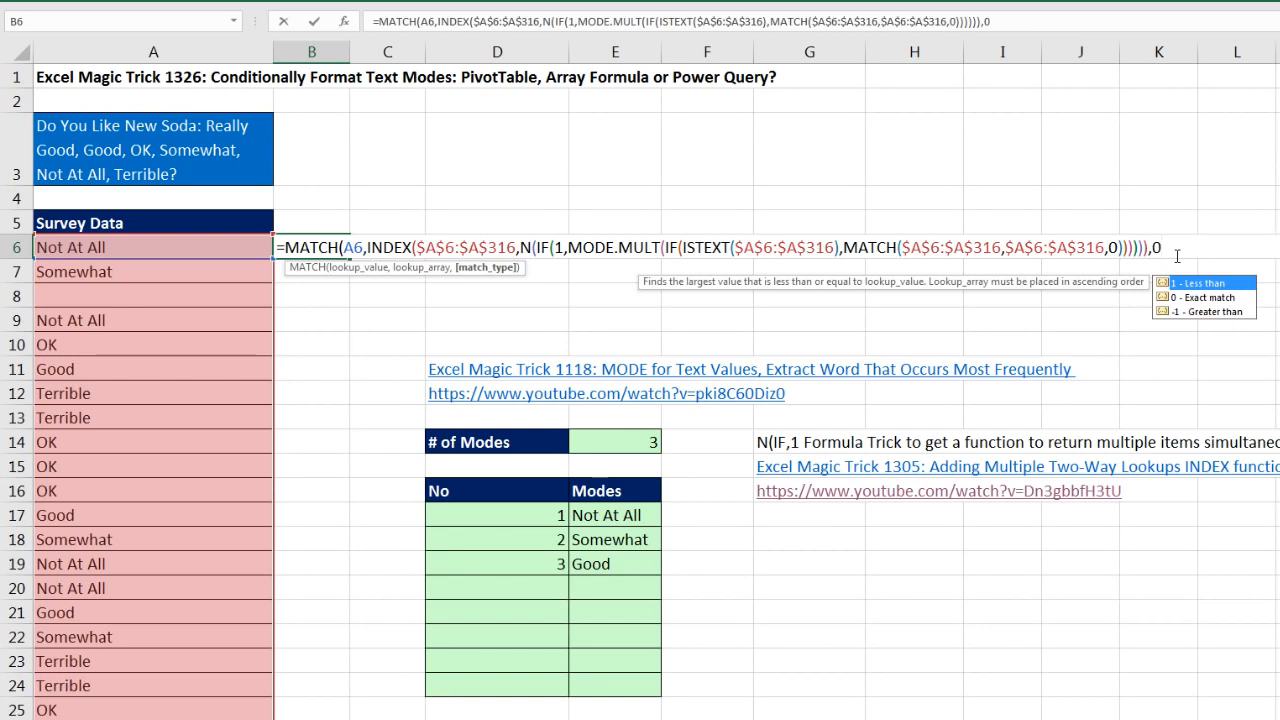
pyautogui.write(')')
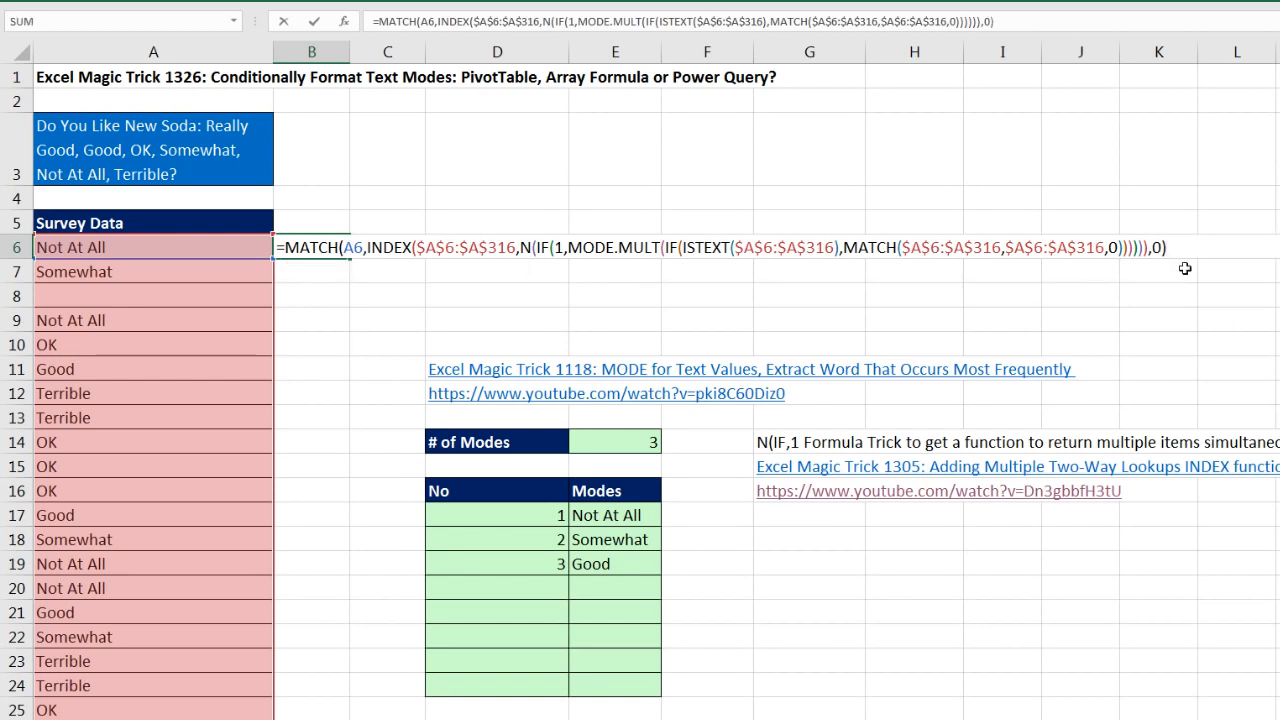
pyautogui.click(684, 247)
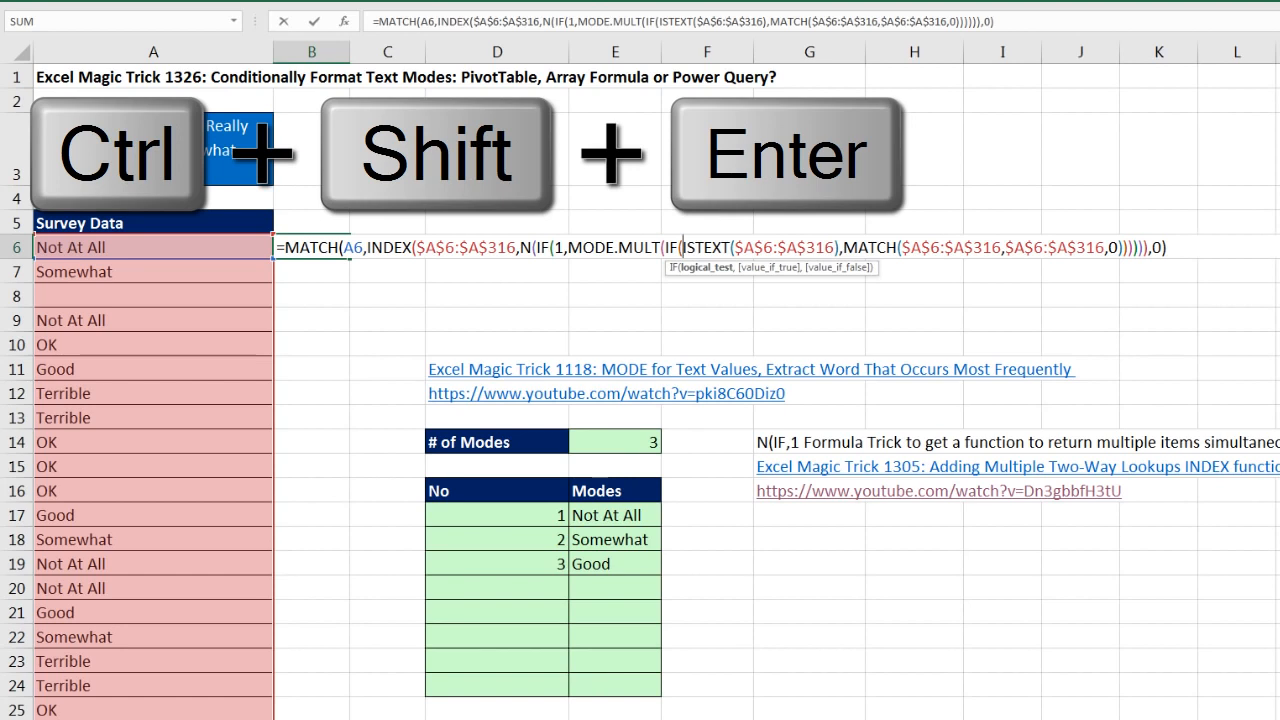
pyautogui.hotkey('ctrl', 'shift', 'Return')
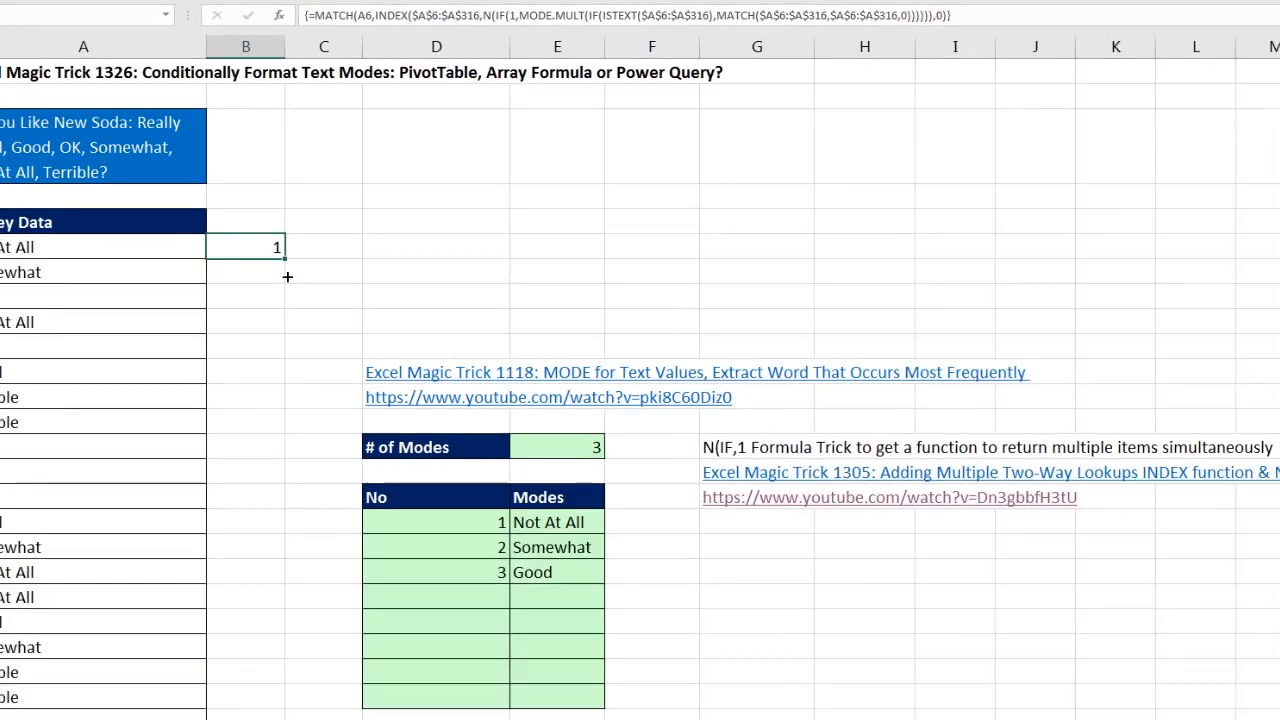
# Step: Fill the array formula from B6 down column B alongside all the survey answers
pyautogui.moveTo(200, 374); pyautogui.dragTo(204, 455)
pyautogui.moveTo(313, 268); pyautogui.dragTo(288, 278)
pyautogui.click(288, 278)
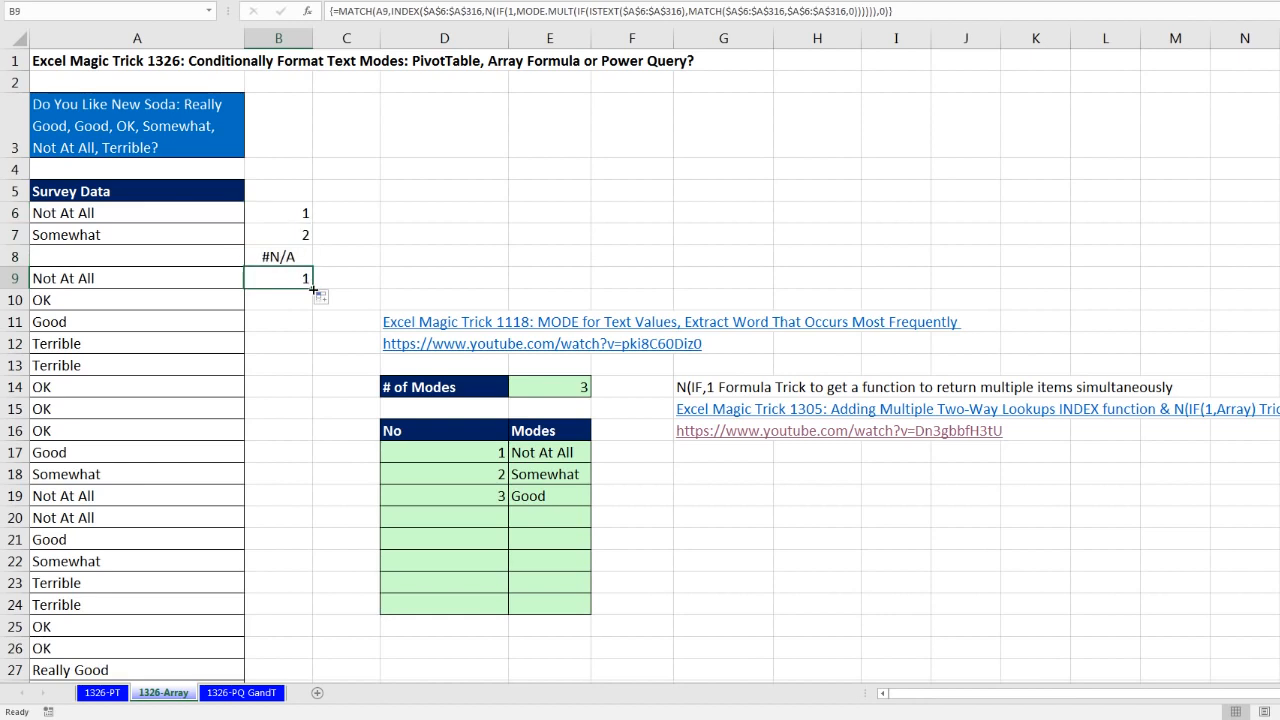
pyautogui.doubleClick(313, 289)
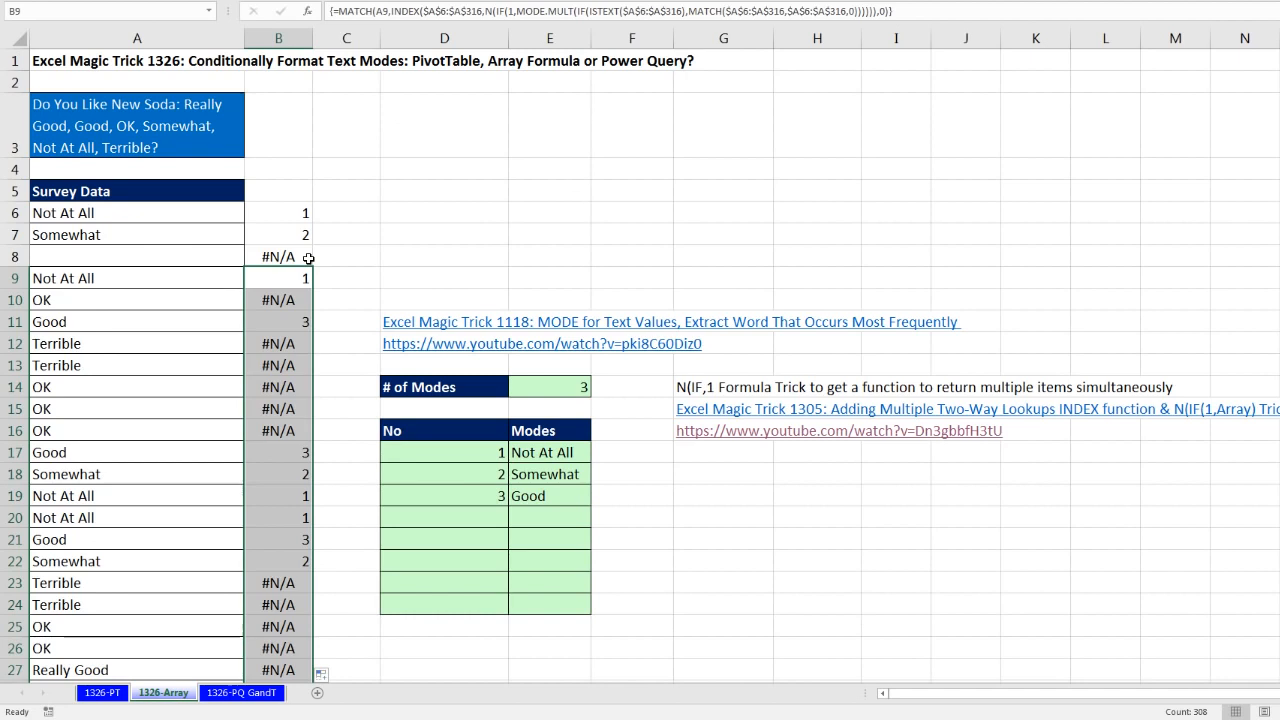
# Step: Copy the full MATCH formula text from B6 and leave the cell unedited
pyautogui.click(288, 216)
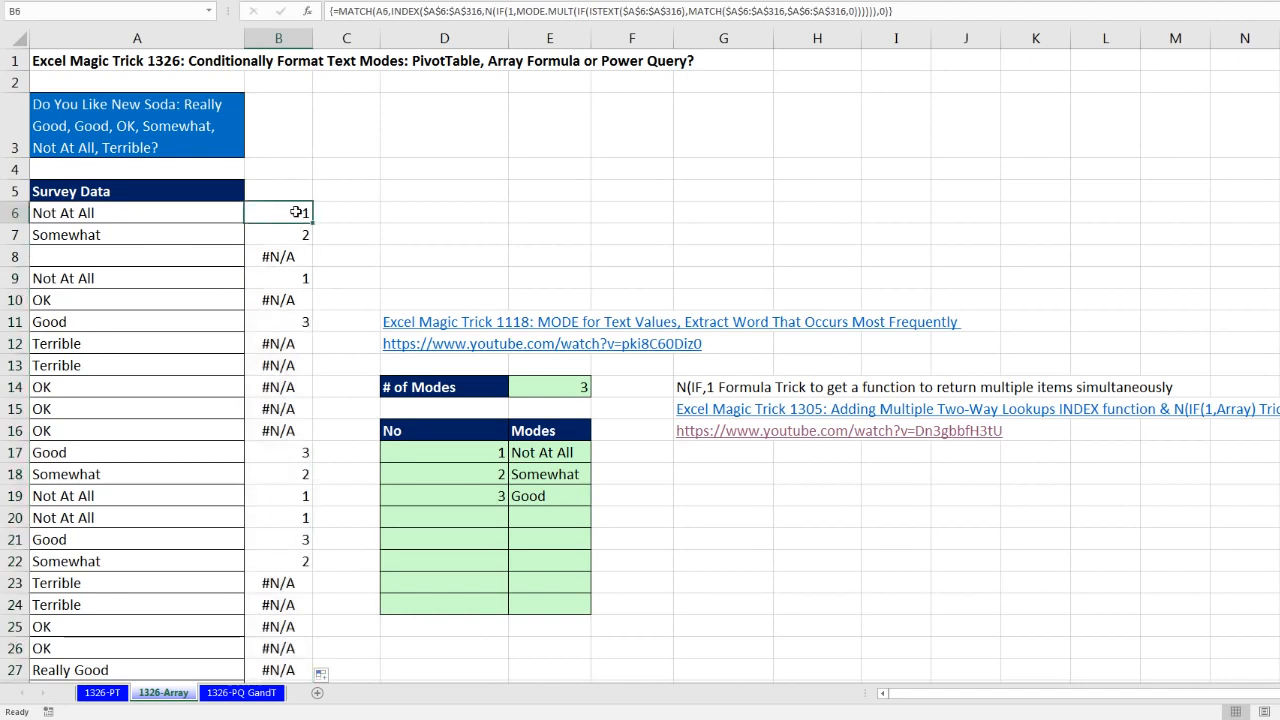
pyautogui.doubleClick(296, 212)
pyautogui.moveTo(248, 212); pyautogui.dragTo(1130, 211)
pyautogui.hotkey('ctrl', 'c')
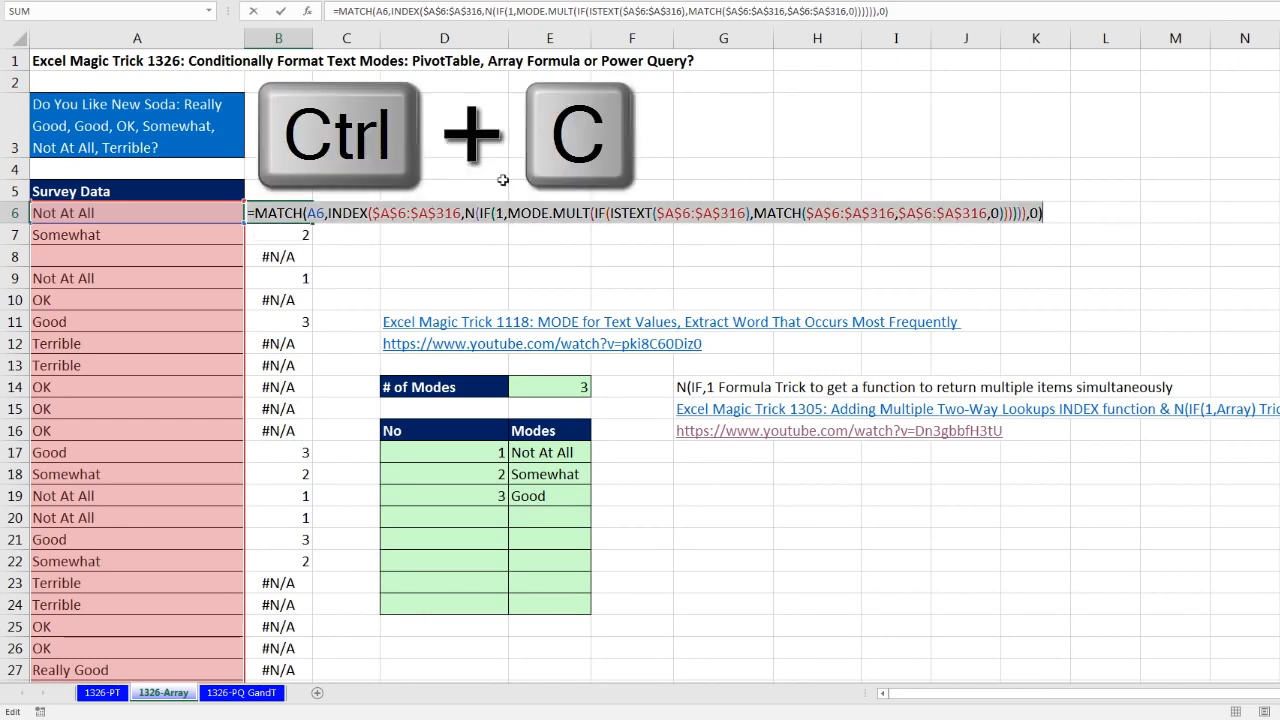
pyautogui.press('Escape')
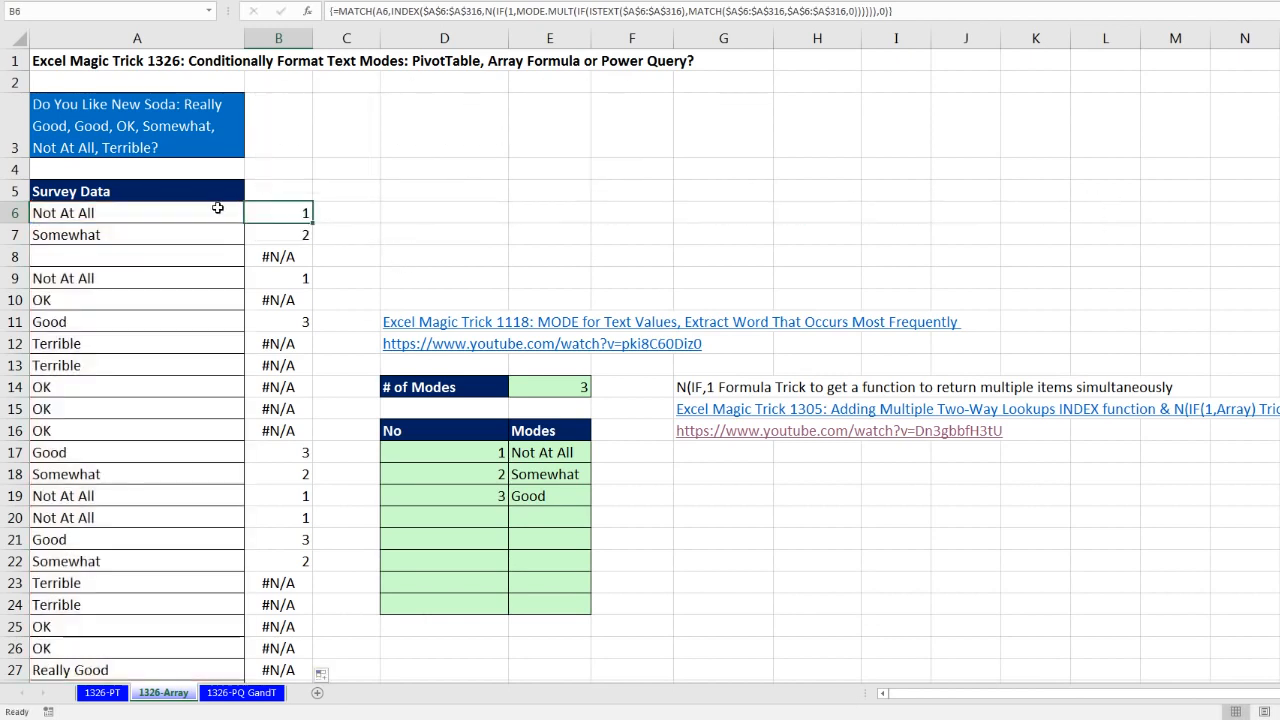
# Step: Select the survey answers A6:A316 and start a new conditional formatting rule for them
pyautogui.moveTo(214, 206); pyautogui.dragTo(207, 289)
pyautogui.hotkey('ctrl', 'shift', 'Down')
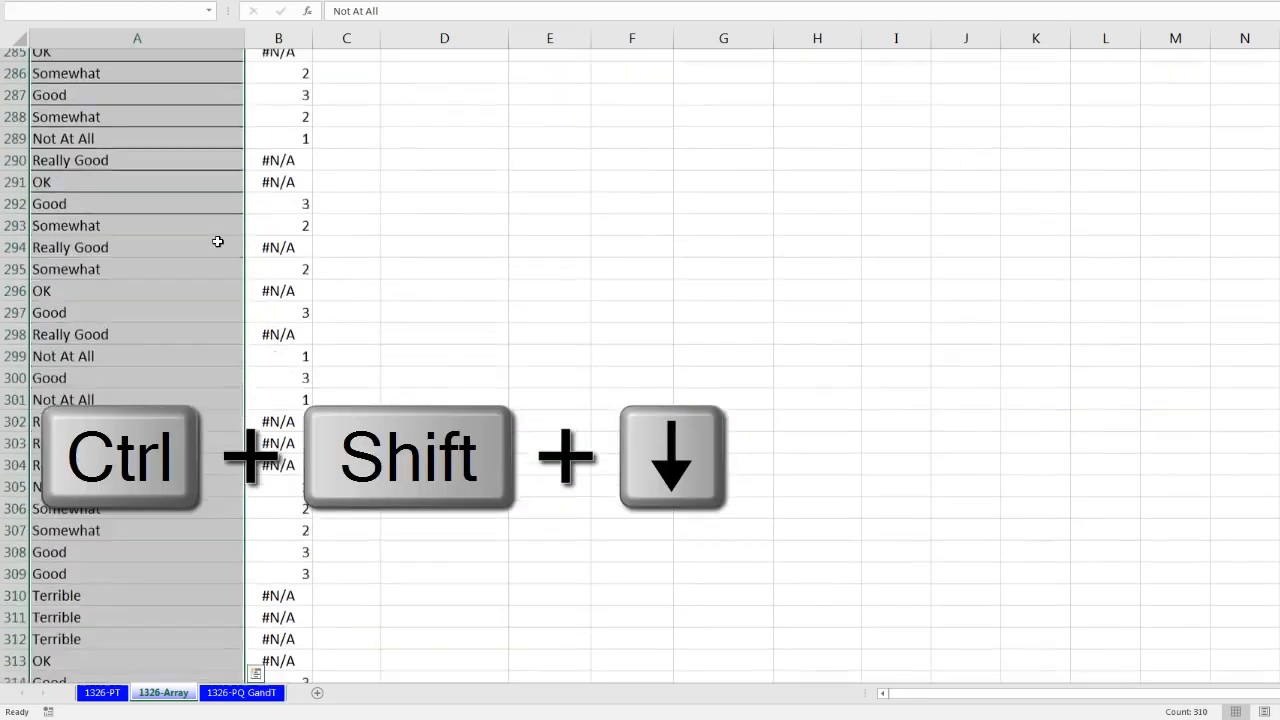
pyautogui.hotkey('ctrl', 'BackSpace')
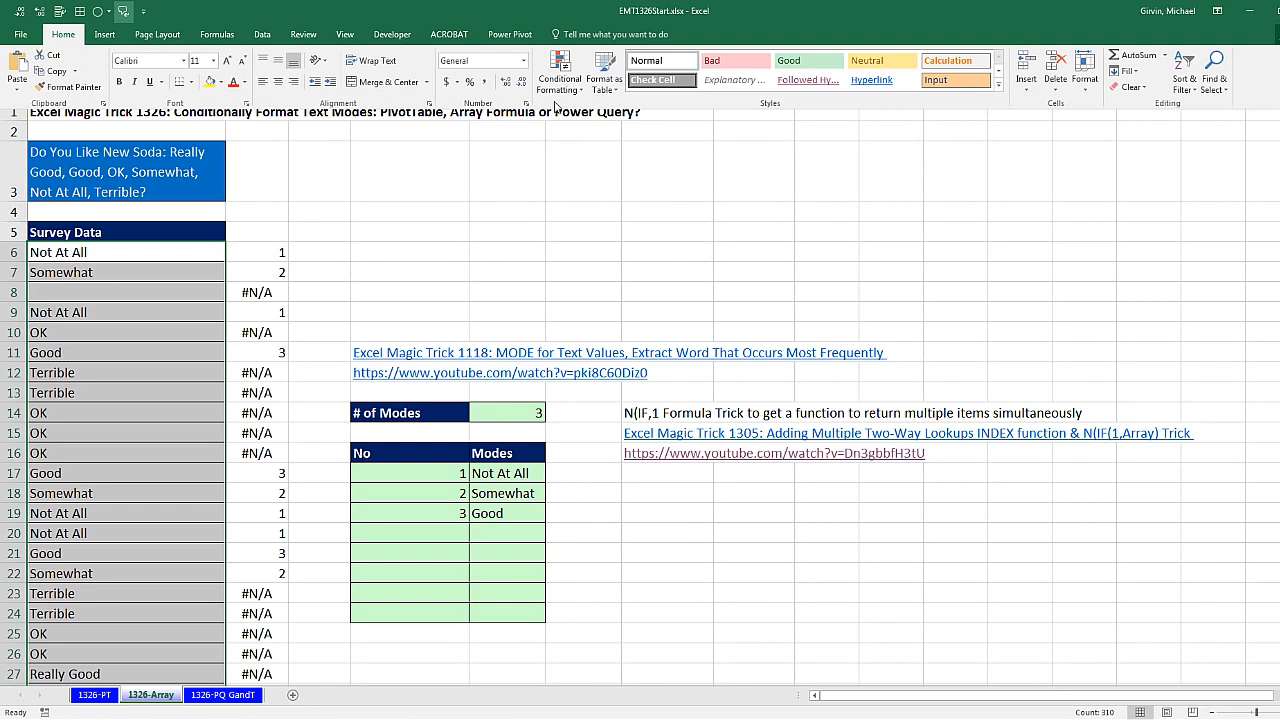
pyautogui.click(579, 90)
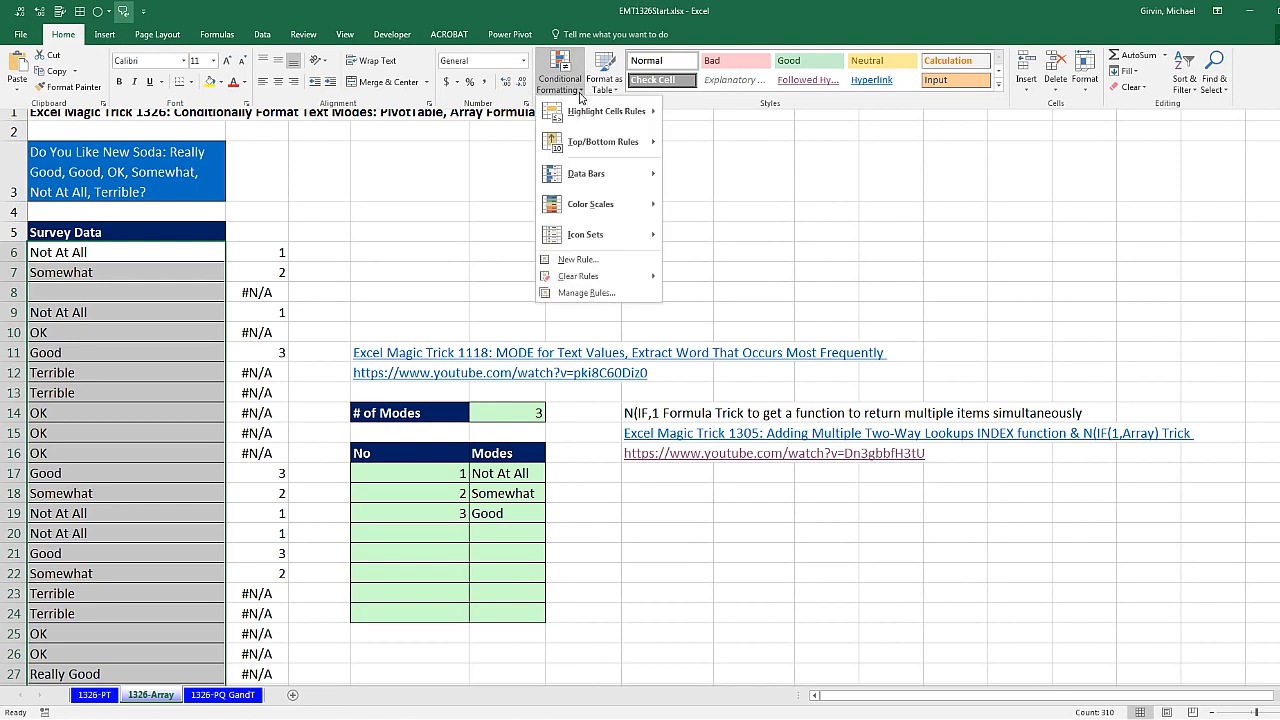
pyautogui.click(598, 262)
pyautogui.press('alt')
pyautogui.press('h')
pyautogui.press('l')
pyautogui.press('n')
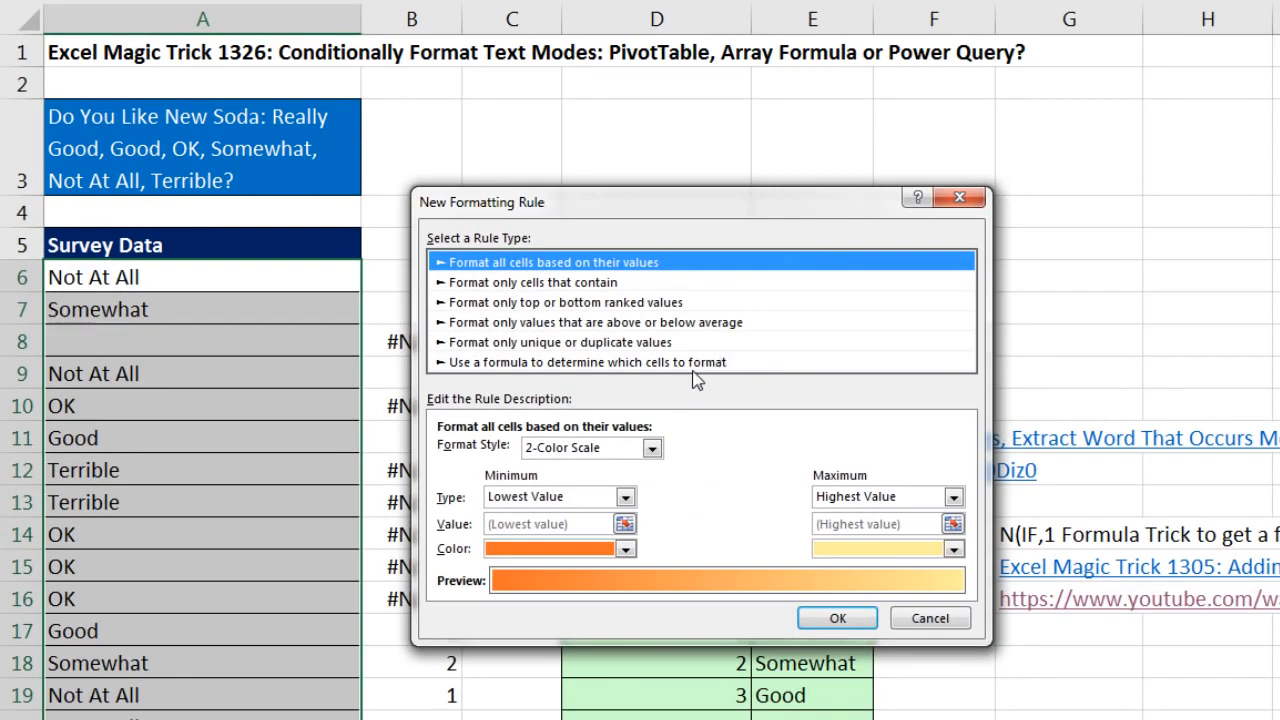
# Step: Make the rule use a formula to determine which cells to format, and paste in the copied MATCH formula
pyautogui.press('pagedown')
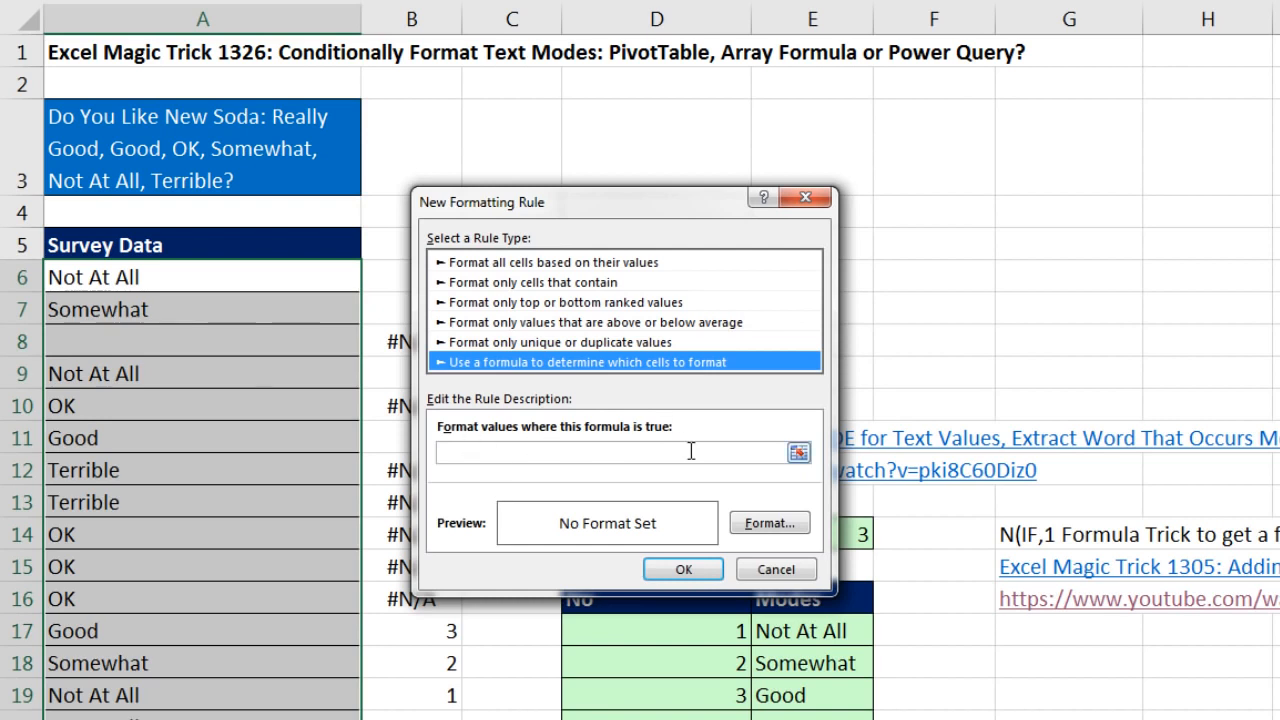
pyautogui.press('Tab')
pyautogui.hotkey('ctrl', 'v')
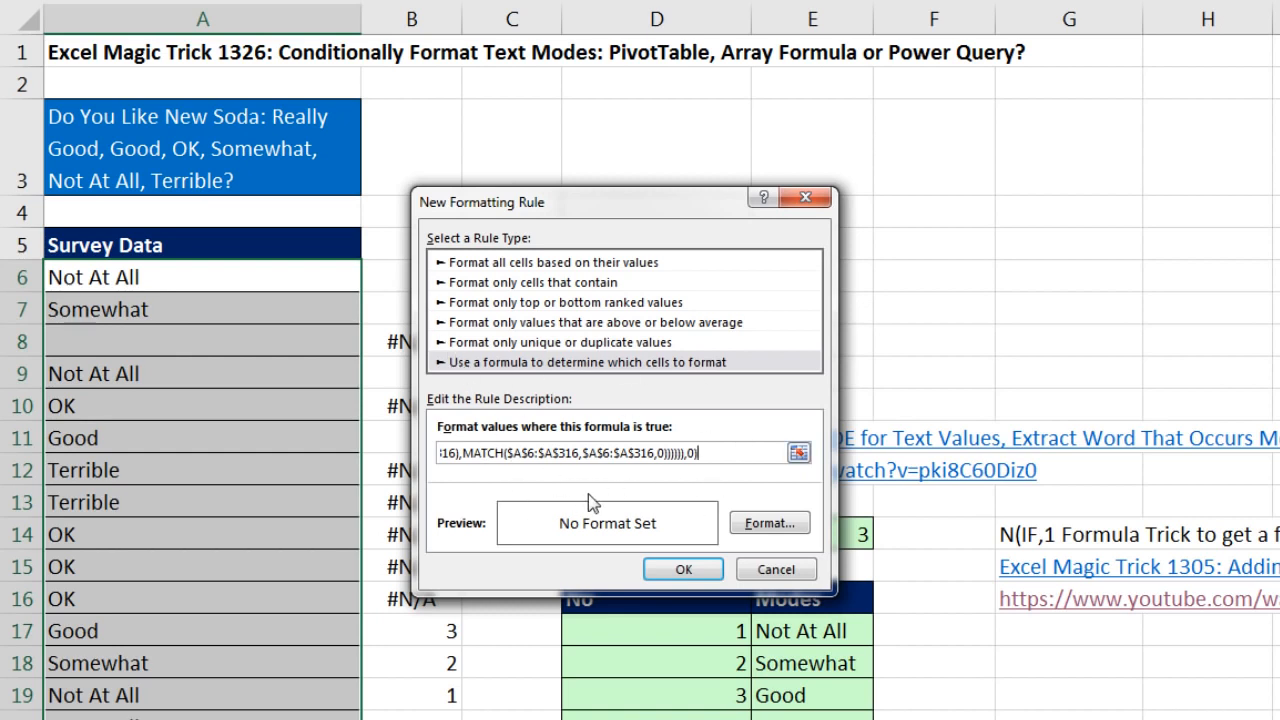
# Step: Give the rule a yellow fill and apply it to the survey answers
pyautogui.click(760, 533)
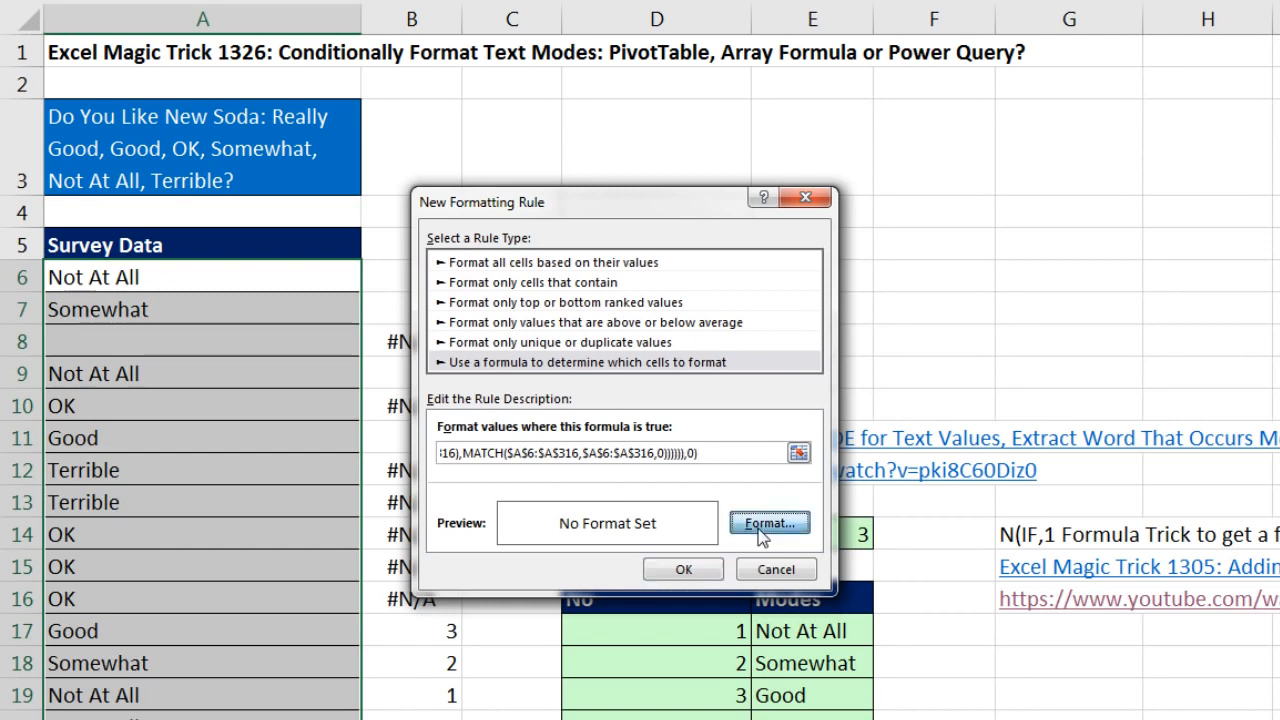
pyautogui.click(508, 372)
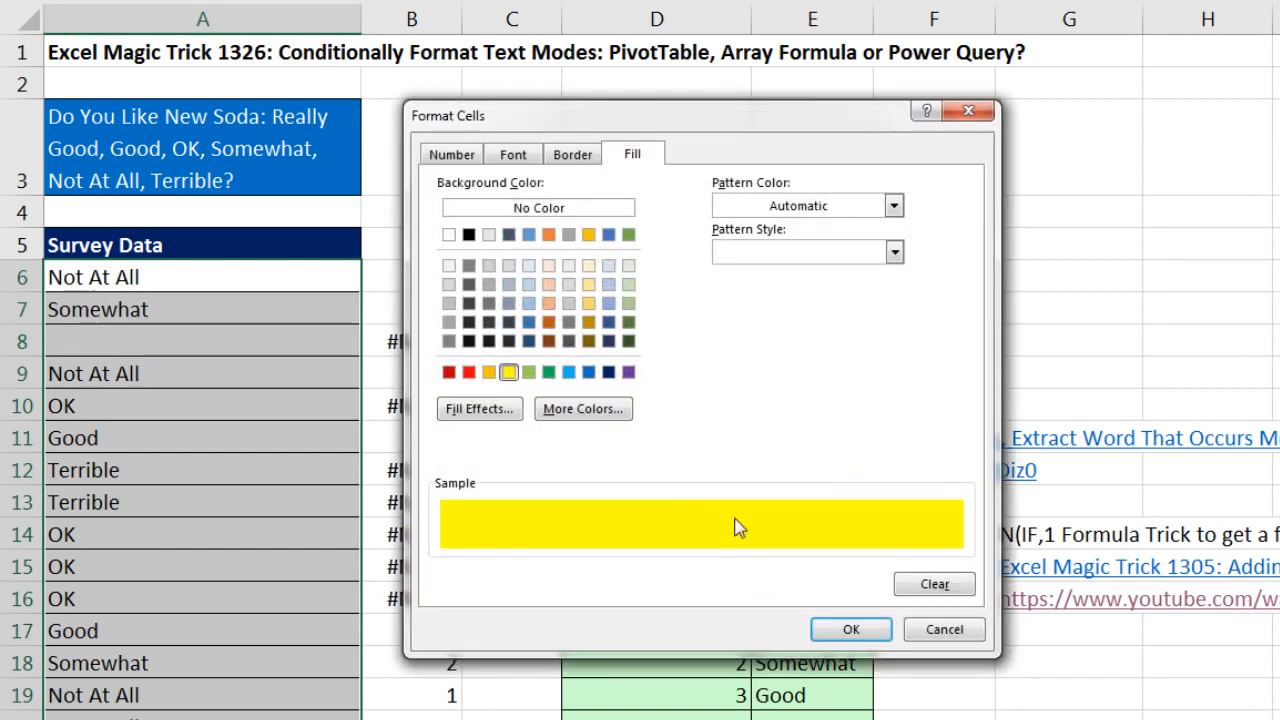
pyautogui.click(851, 630)
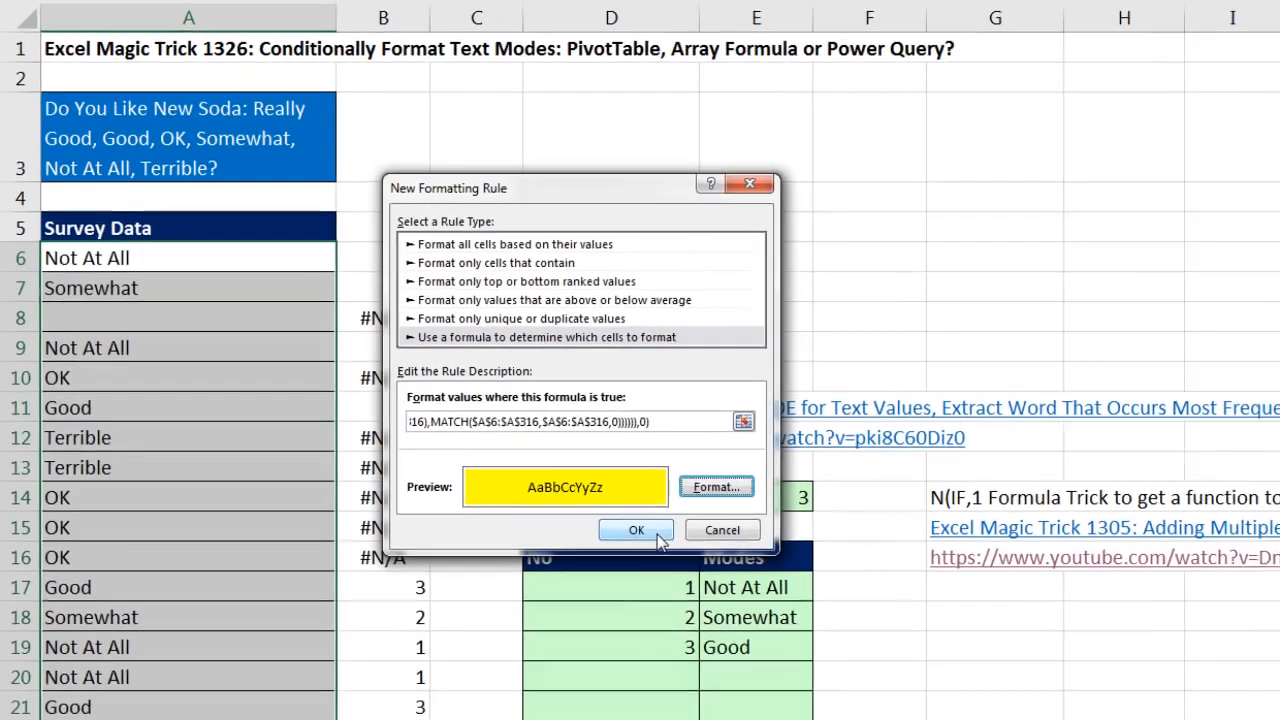
pyautogui.click(669, 566)
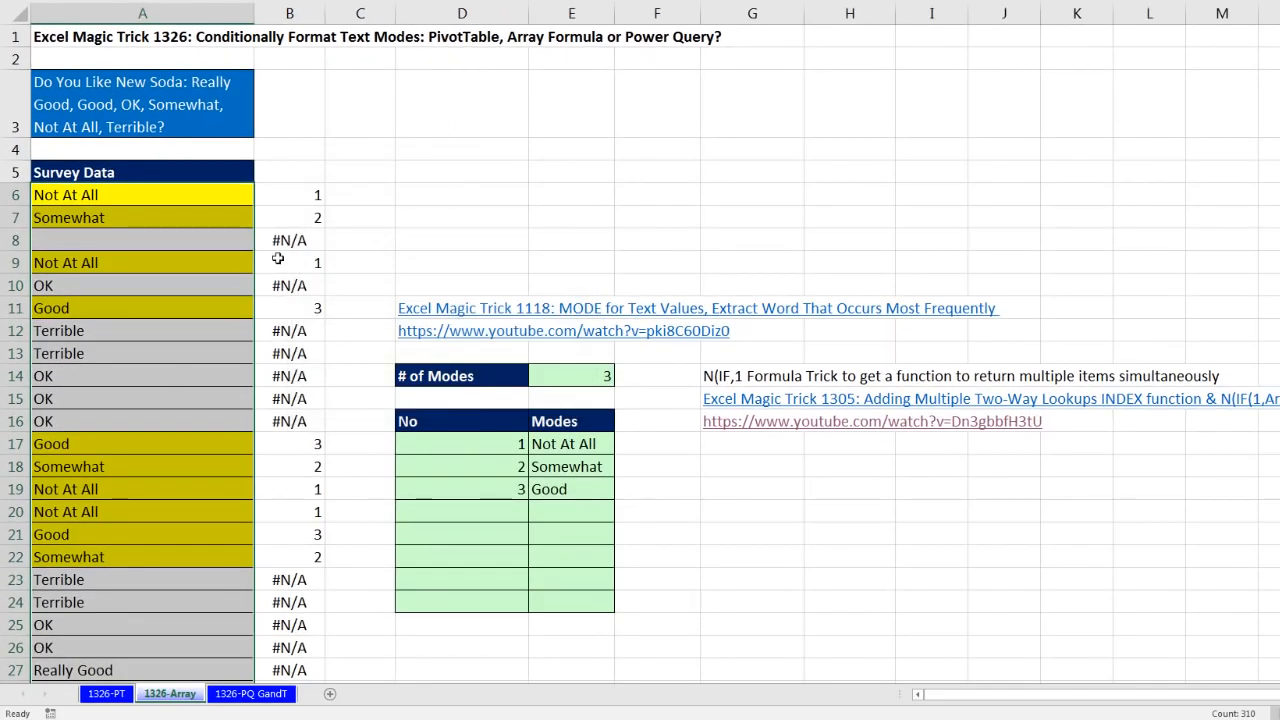
# Step: Delete the helper formulas from B6 to the end of the data in column B
pyautogui.click(300, 197)
pyautogui.hotkey('ctrl', 'shift', 'Down')
pyautogui.scroll(7, 290, 190)
pyautogui.press('Delete')
pyautogui.hotkey('ctrl', 'BackSpace')
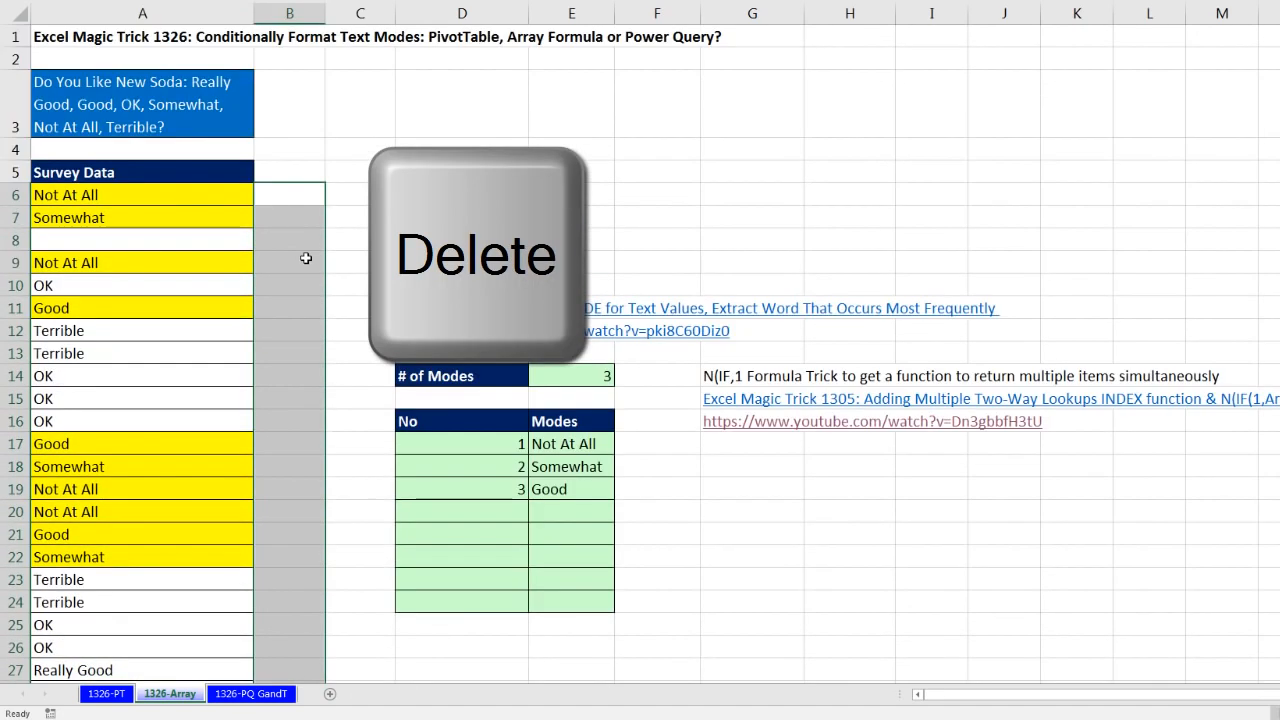
pyautogui.click(136, 221)
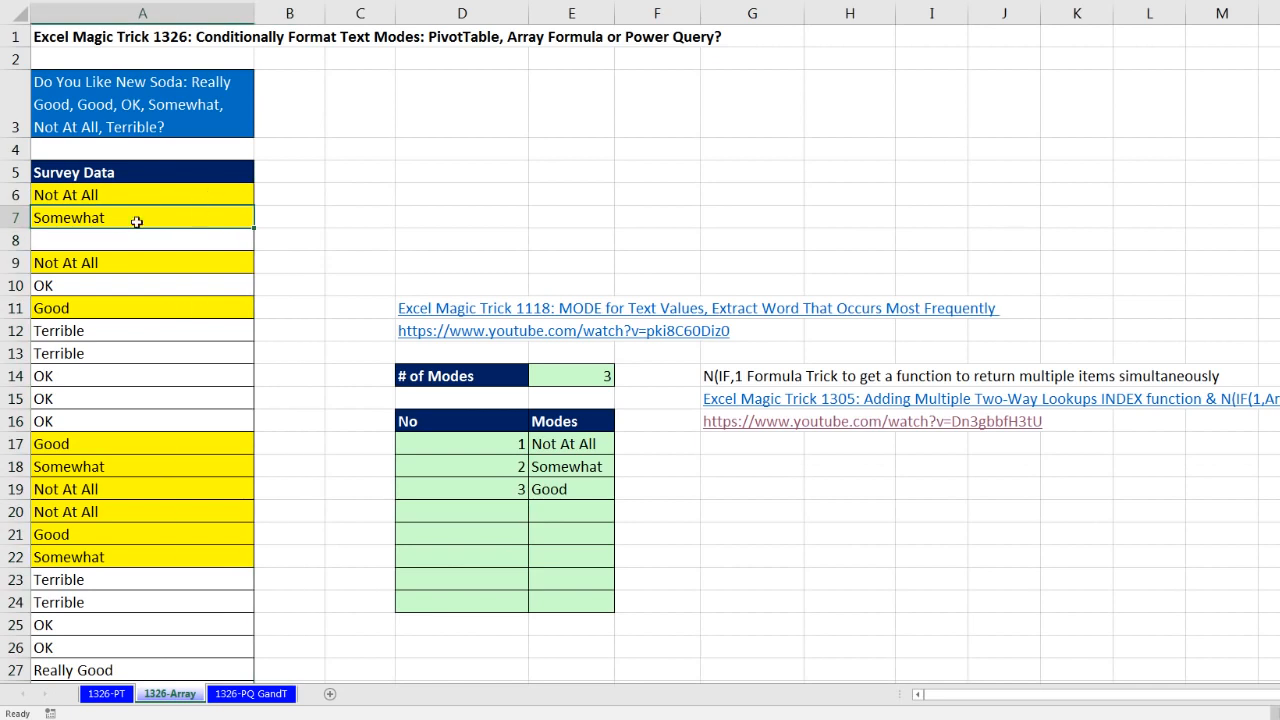
# Step: Test the formatting by clearing the answer in A7 on the 1326-Array and 1326-PT sheets, and undo the clearing on 1326-PT
pyautogui.press('Delete')
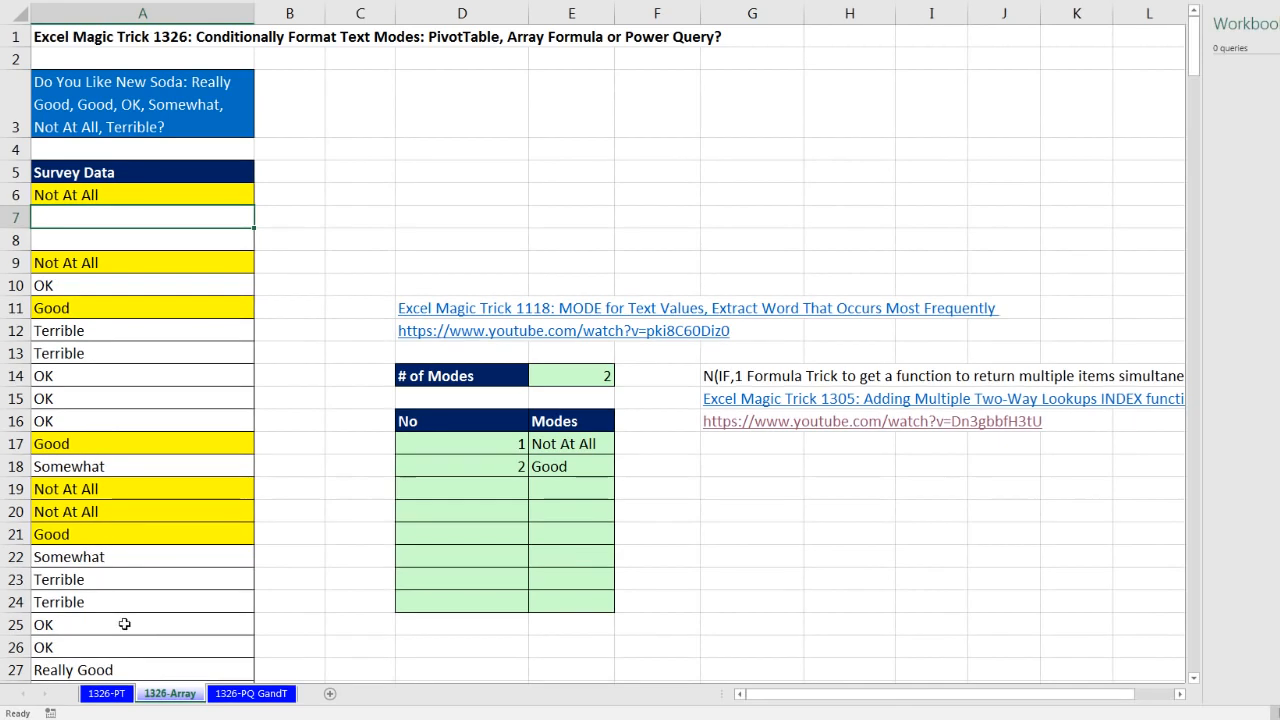
pyautogui.click(118, 698)
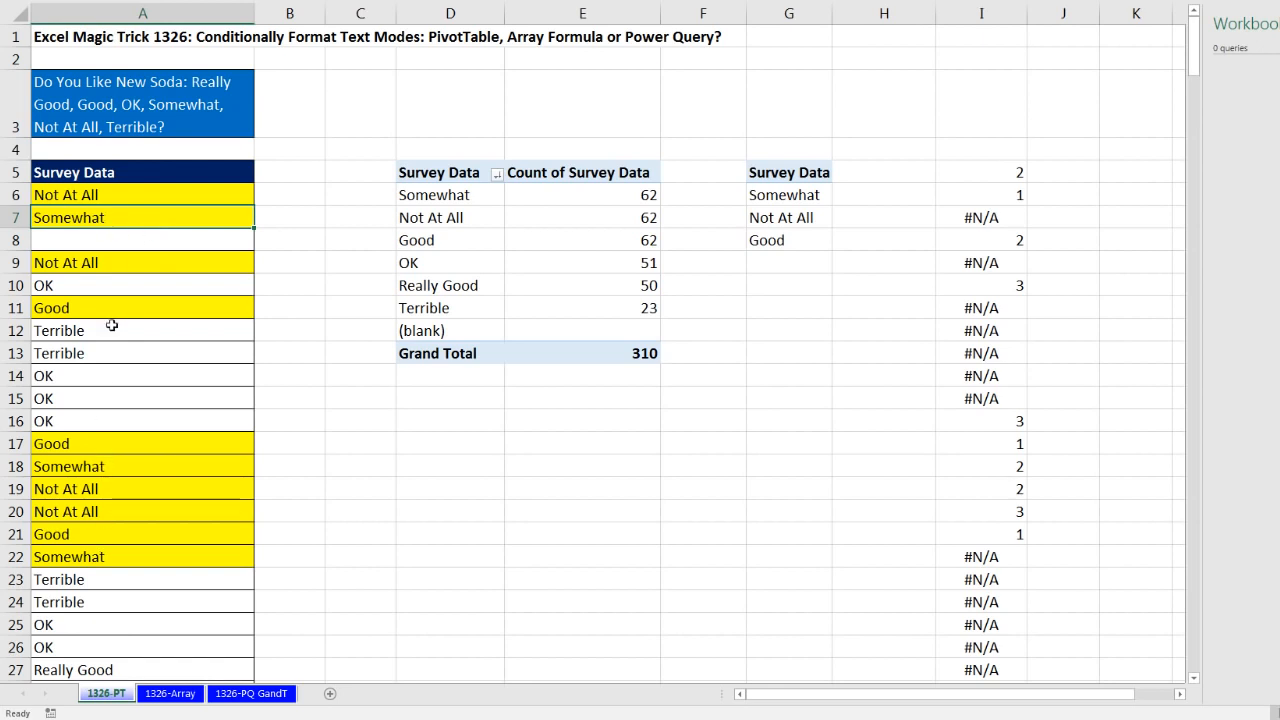
pyautogui.press('Delete')
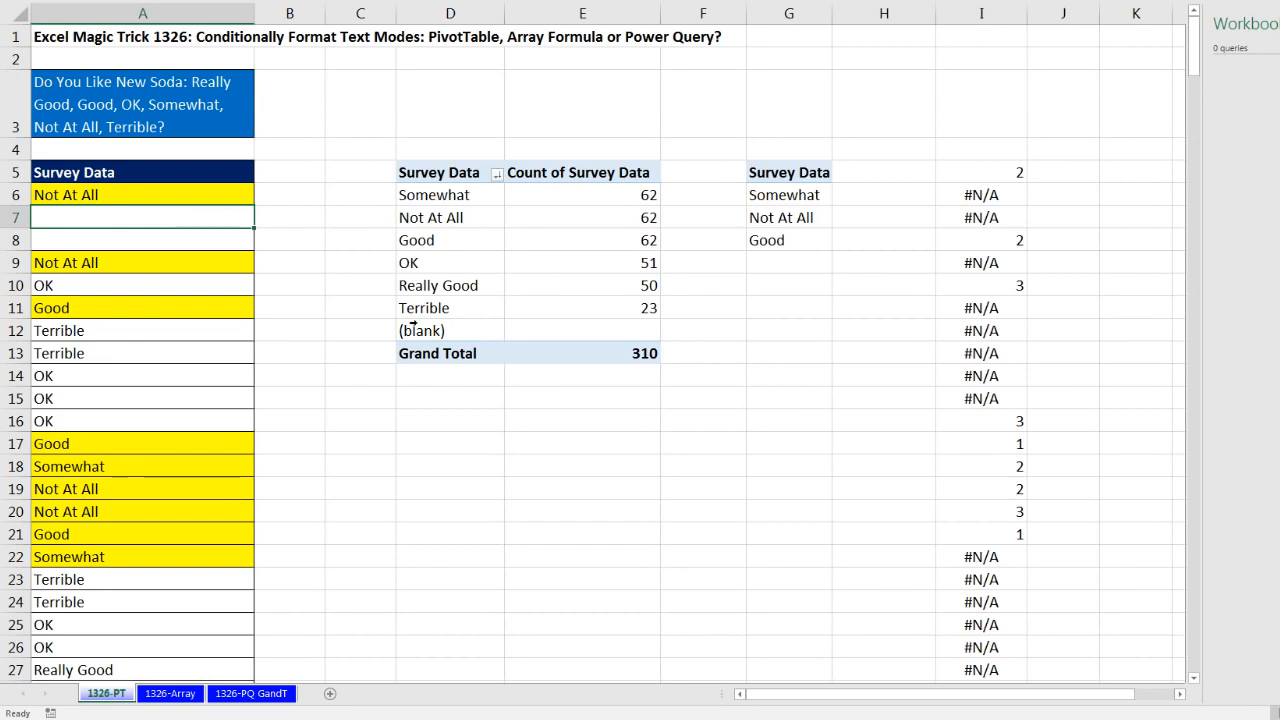
pyautogui.hotkey('ctrl', 'z')
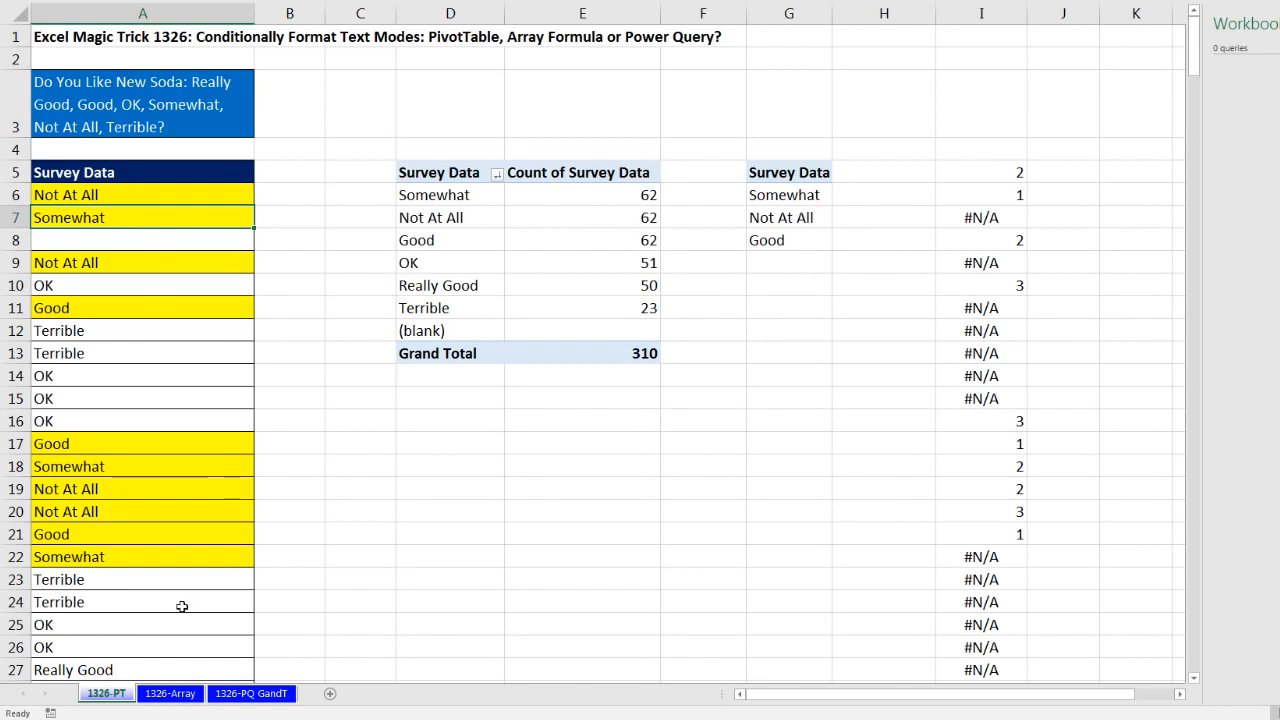
# Step: Enter Somewhat again in A7 on the 1326-Array sheet
pyautogui.click(190, 694)
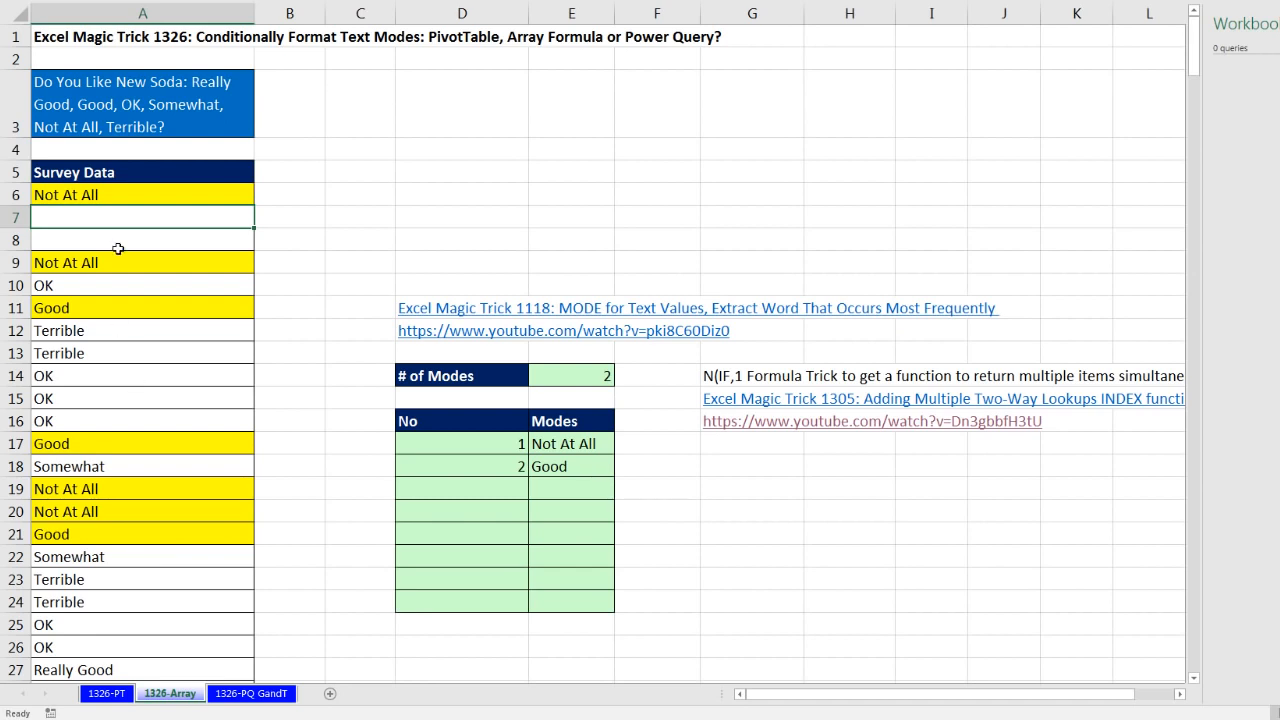
pyautogui.write('omewhat')
pyautogui.press('Return')
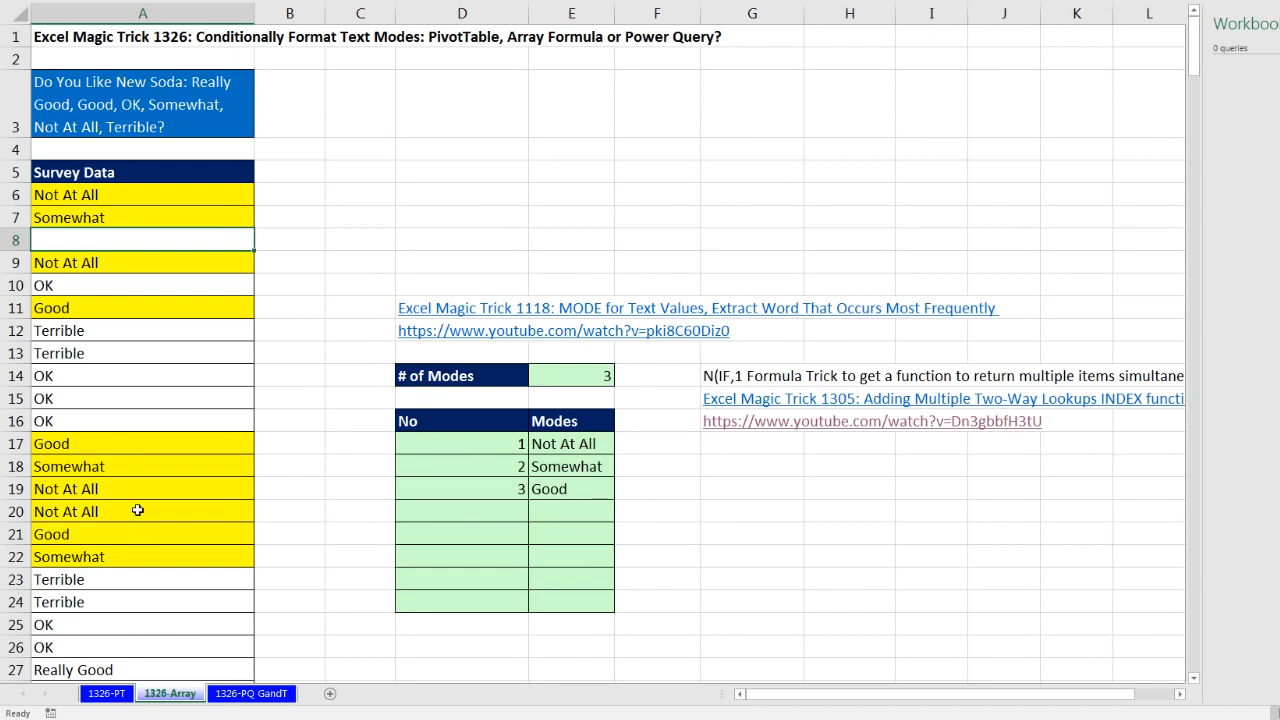
# Step: Undo the recent edits on the 1326-Array sheet until the helper formulas in column B are restored
pyautogui.hotkey('ctrl', 'z')
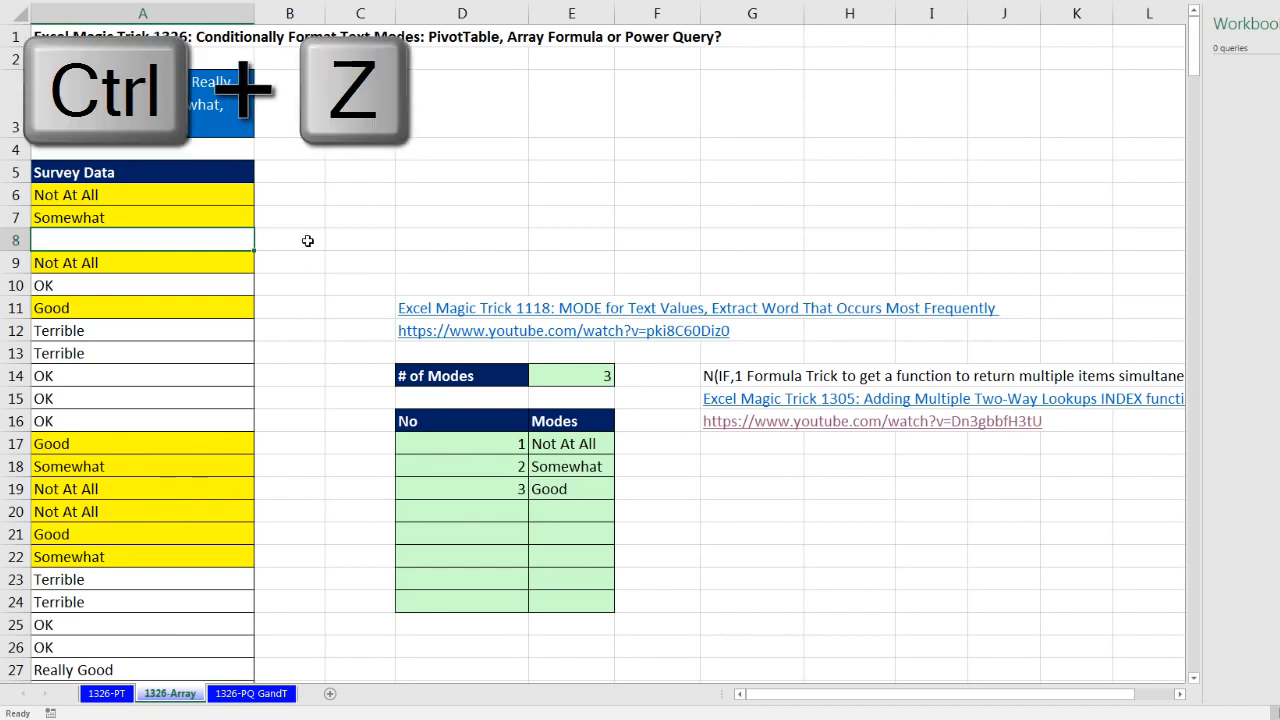
pyautogui.hotkey('ctrl', 'z')
pyautogui.hotkey('ctrl', 'z')
pyautogui.hotkey('ctrl', 'z')
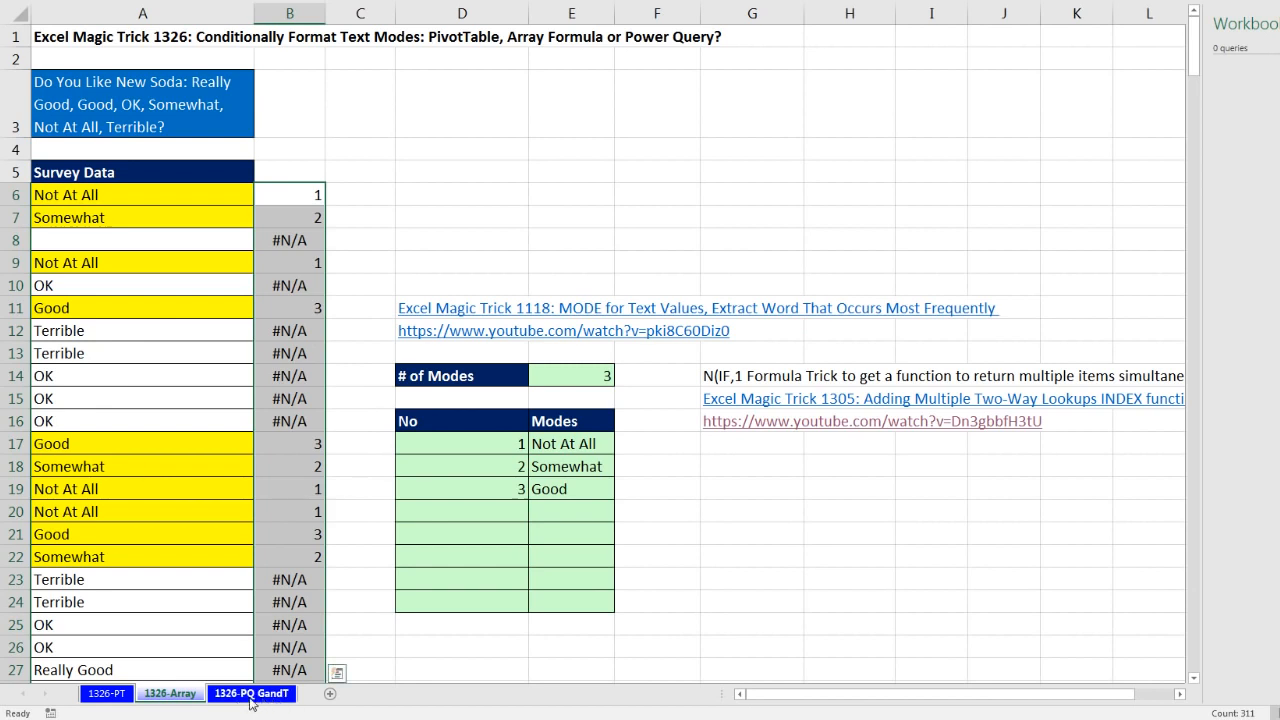
# Step: On the 1326-PQ GandT sheet, convert the survey data in A5:A316, including its header, into an Excel table
pyautogui.click(254, 701)
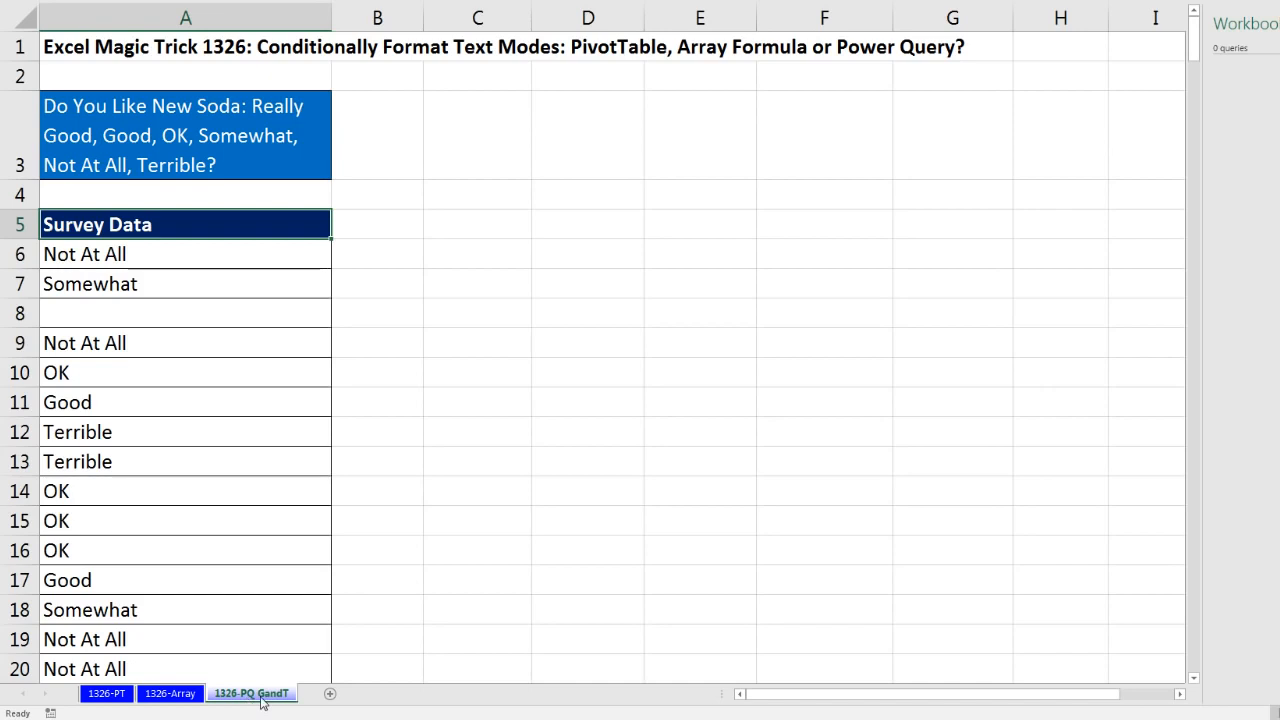
pyautogui.click(262, 34)
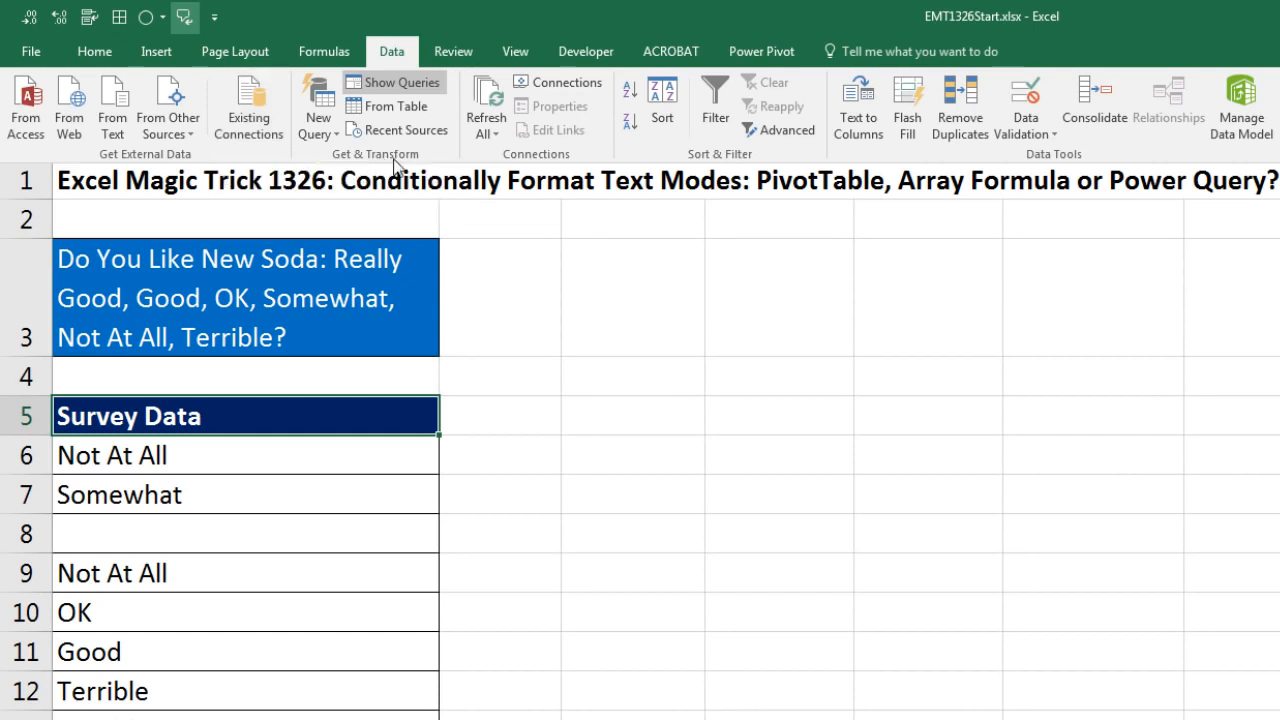
pyautogui.hotkey('ctrl', 'F1')
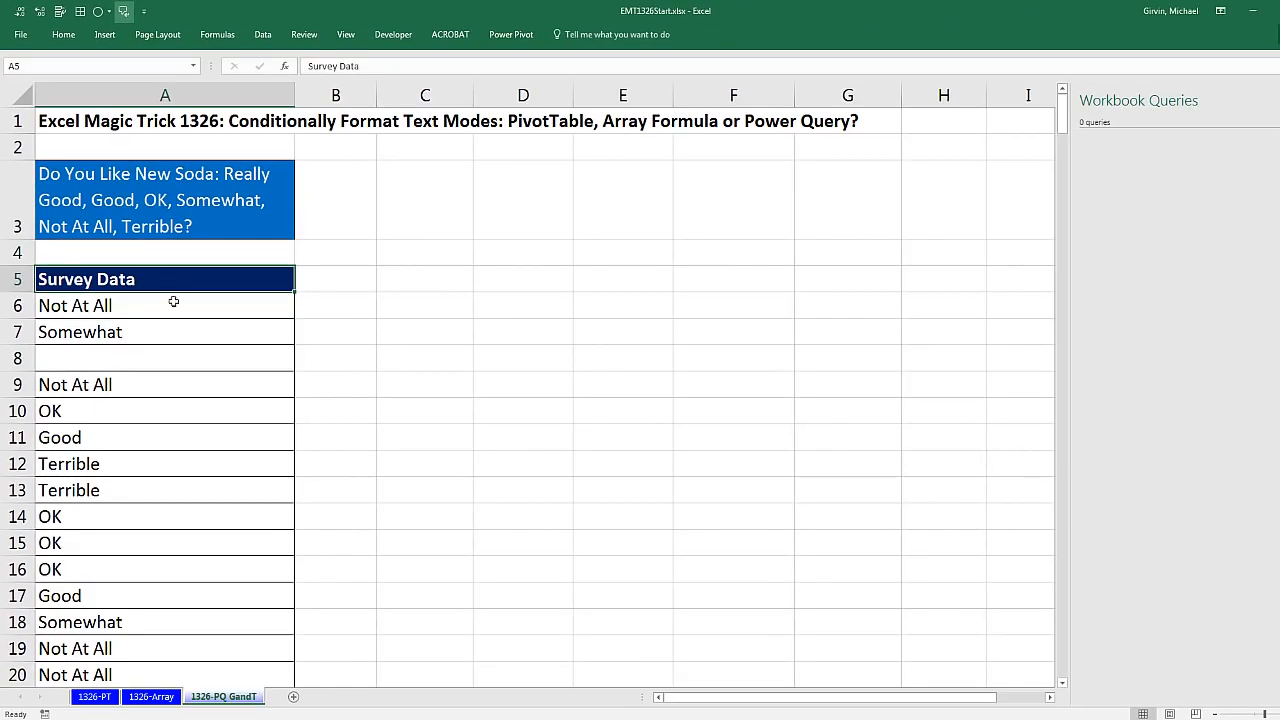
pyautogui.moveTo(173, 301); pyautogui.dragTo(182, 384)
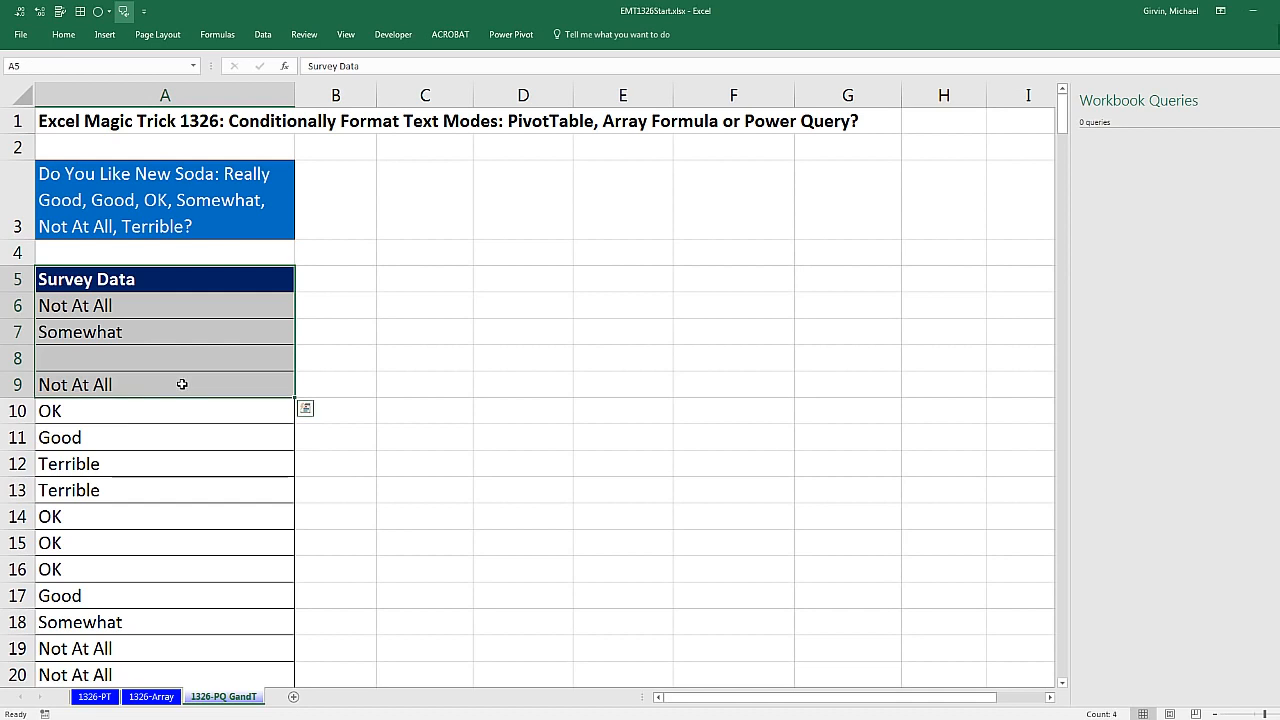
pyautogui.hotkey('ctrl', 'shift', 'Down')
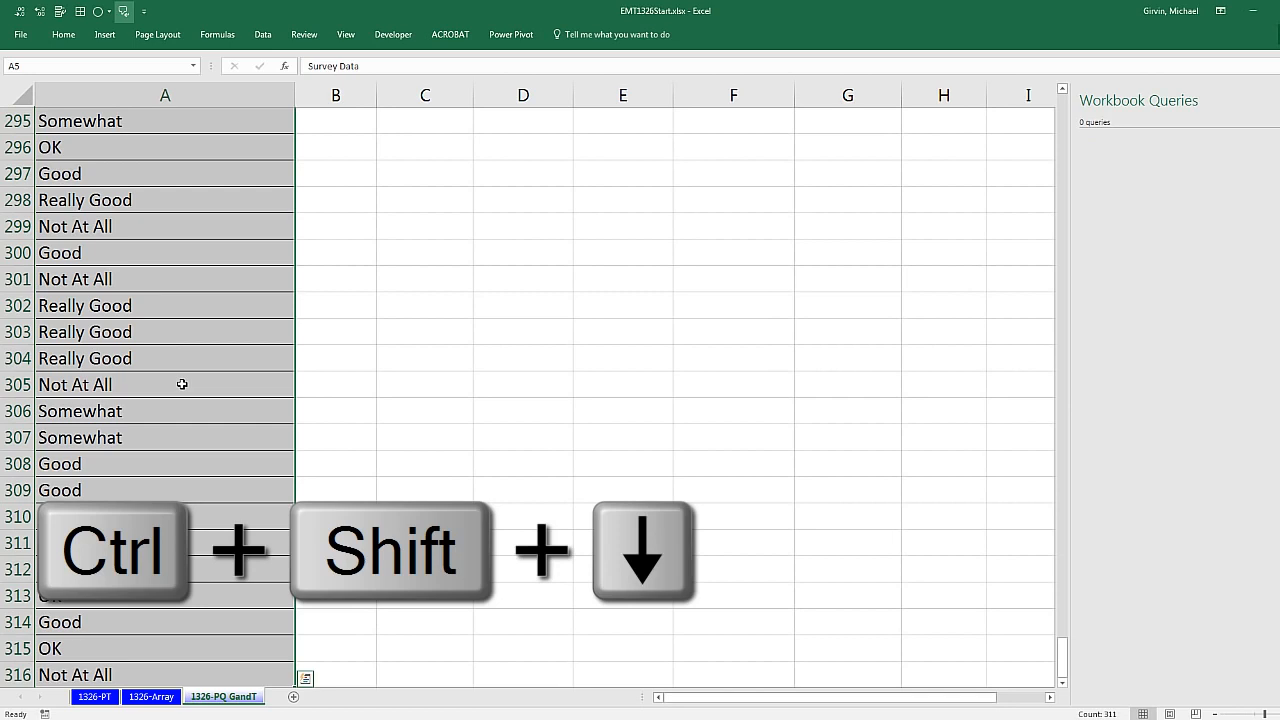
pyautogui.hotkey('ctrl', 't')
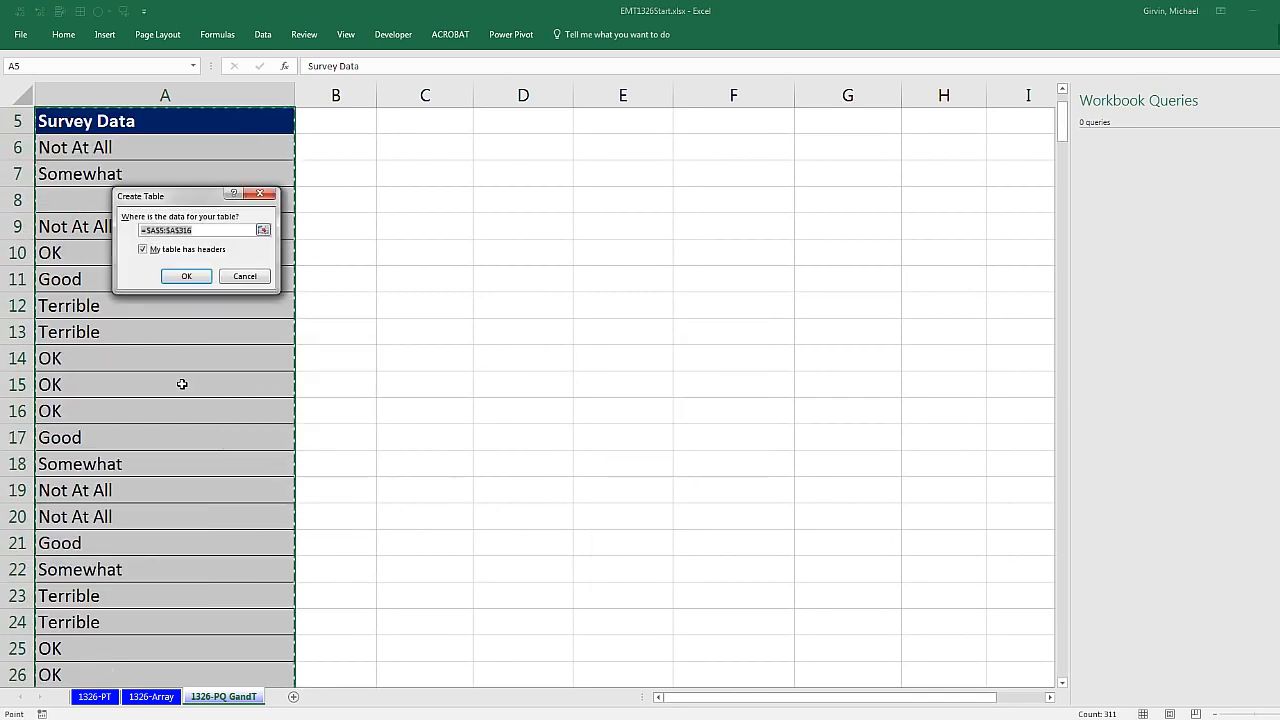
pyautogui.click(187, 277)
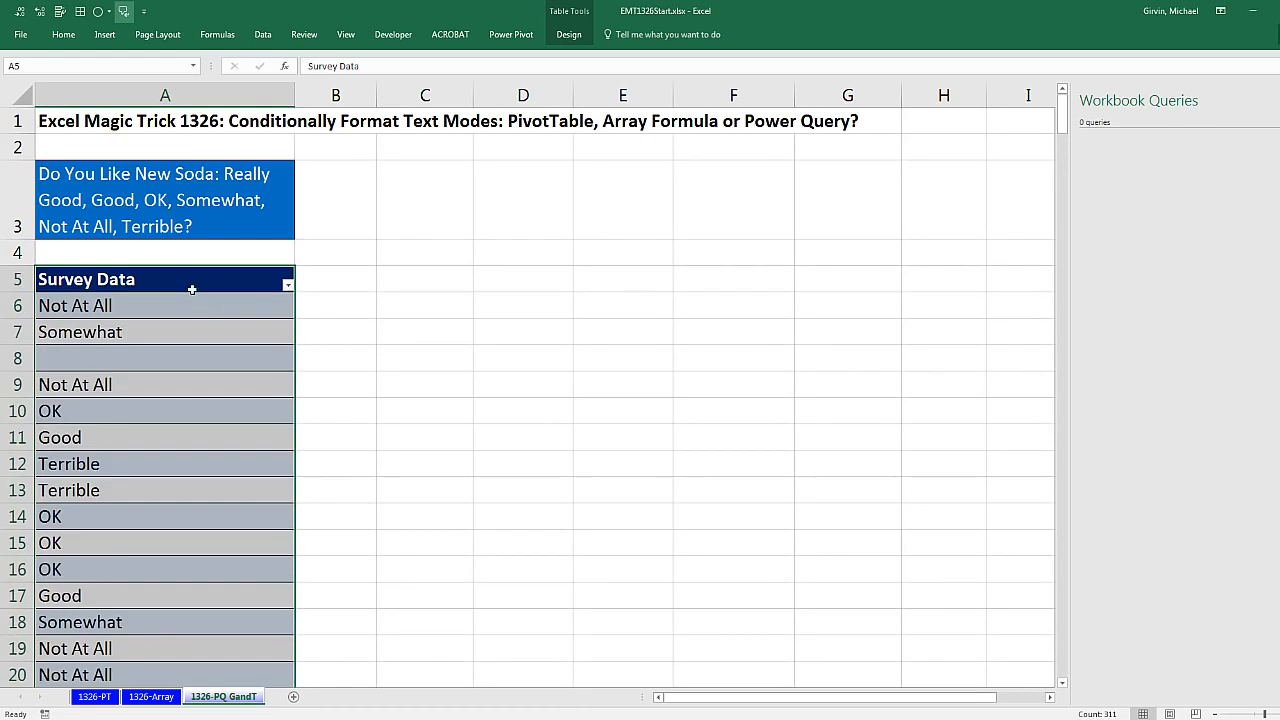
# Step: Name the new survey table SurveyData
pyautogui.click(191, 289)
pyautogui.click(567, 38)
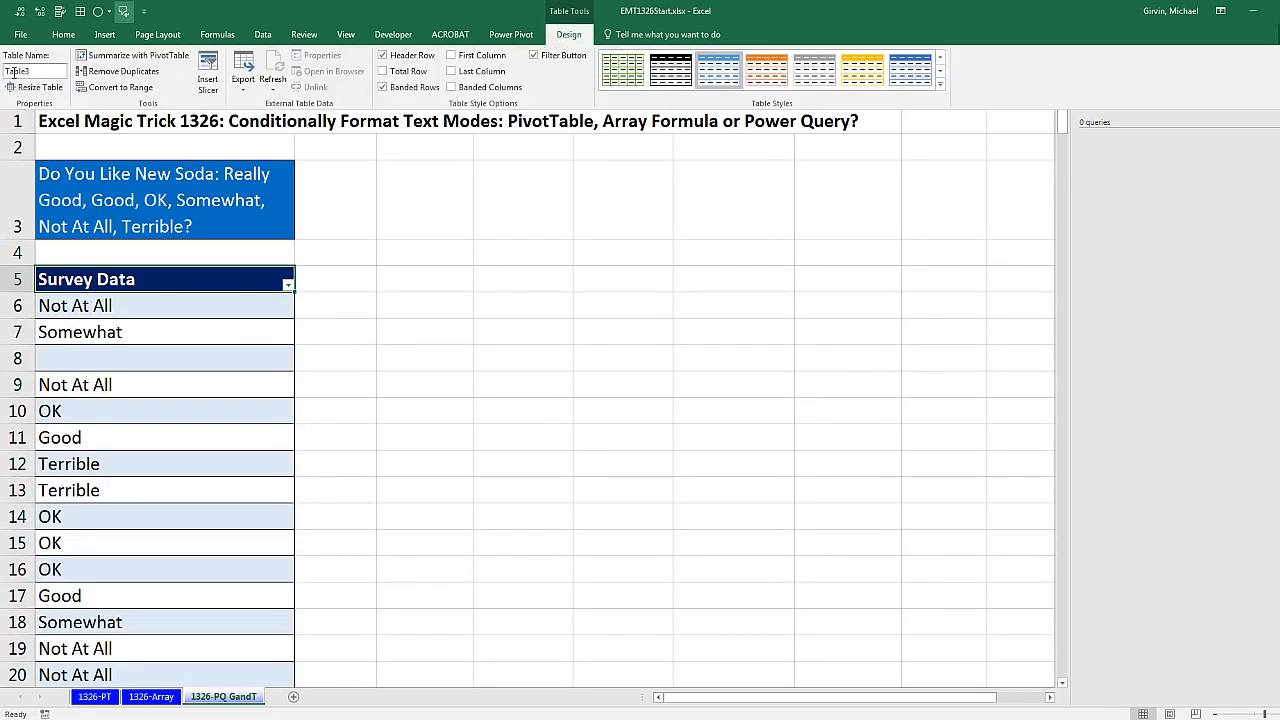
pyautogui.click(213, 188)
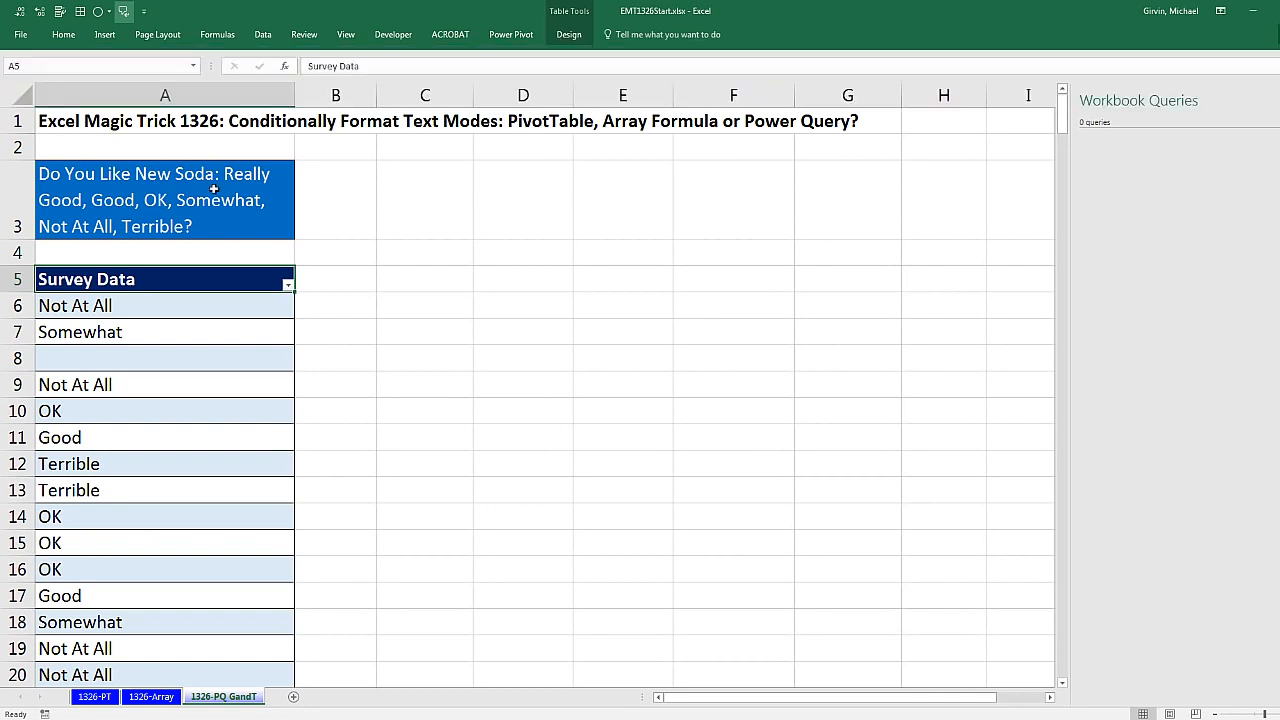
pyautogui.hotkey('alt', 'j')
pyautogui.press('t')
pyautogui.press('a')
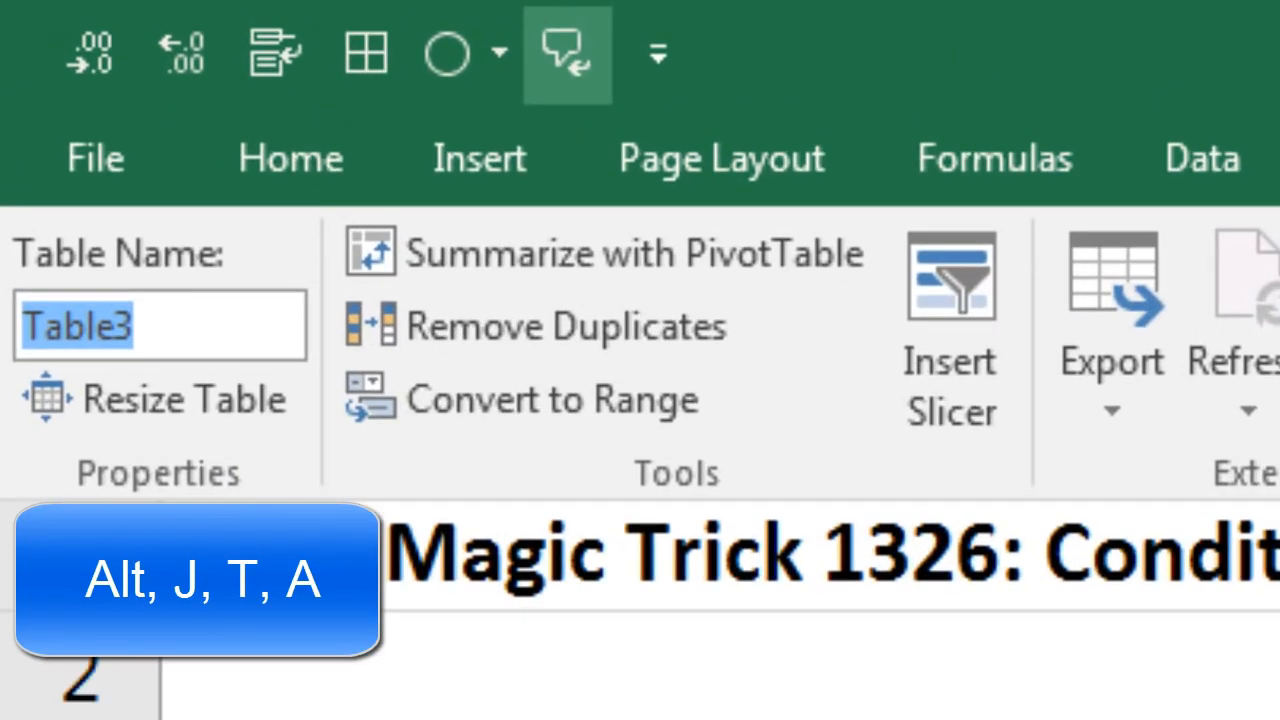
pyautogui.write('SurveyData')
pyautogui.press('Return')
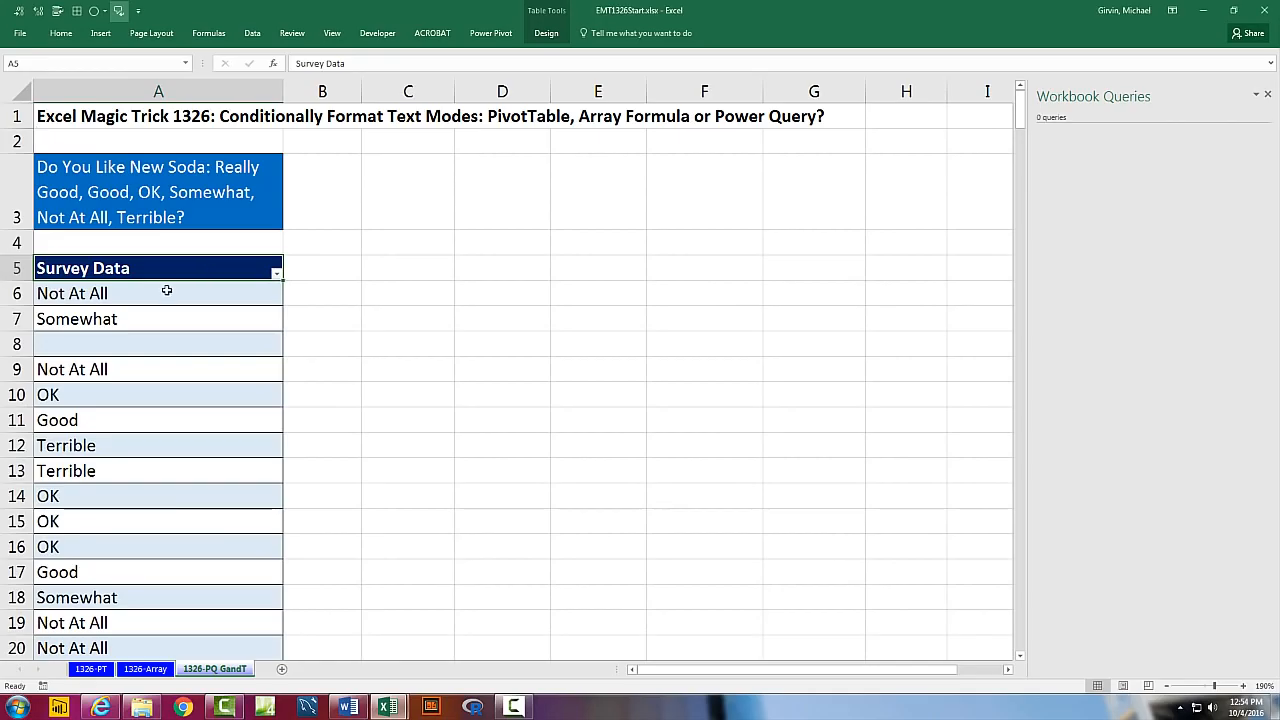
# Step: Create a new query from the SurveyData table and open it in the Query Editor
pyautogui.click(167, 291)
pyautogui.click(253, 35)
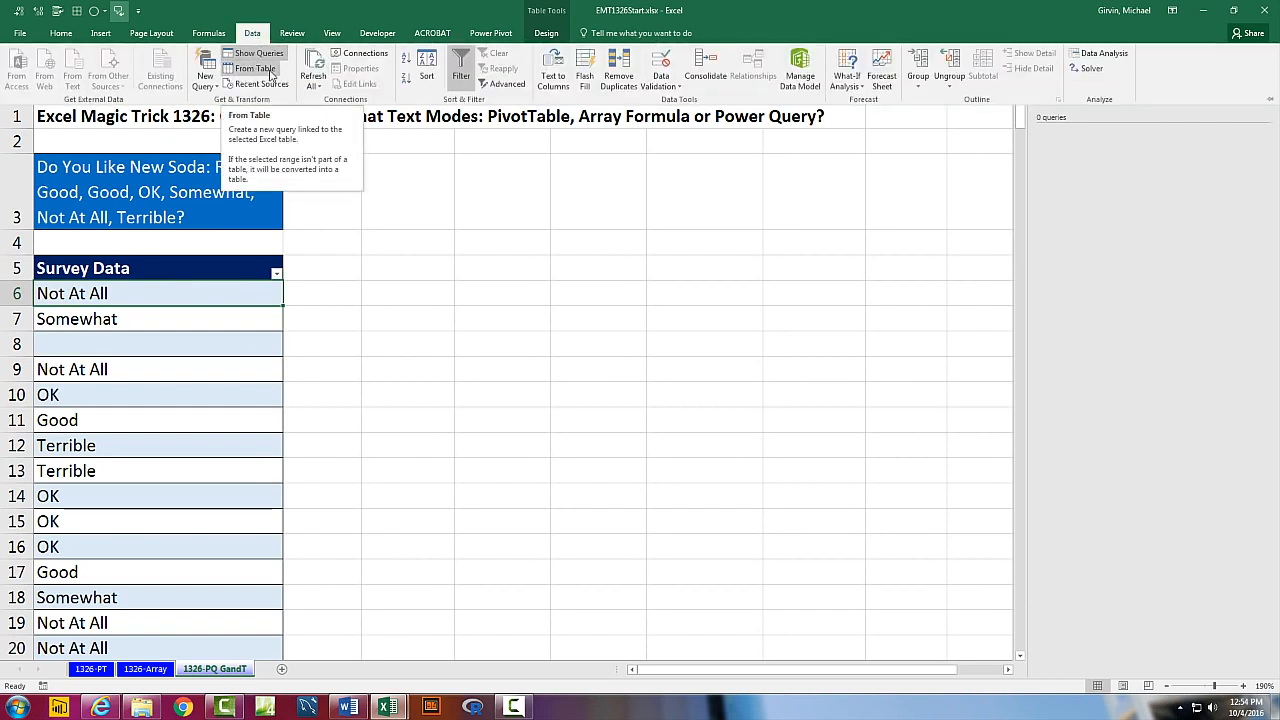
pyautogui.click(270, 74)
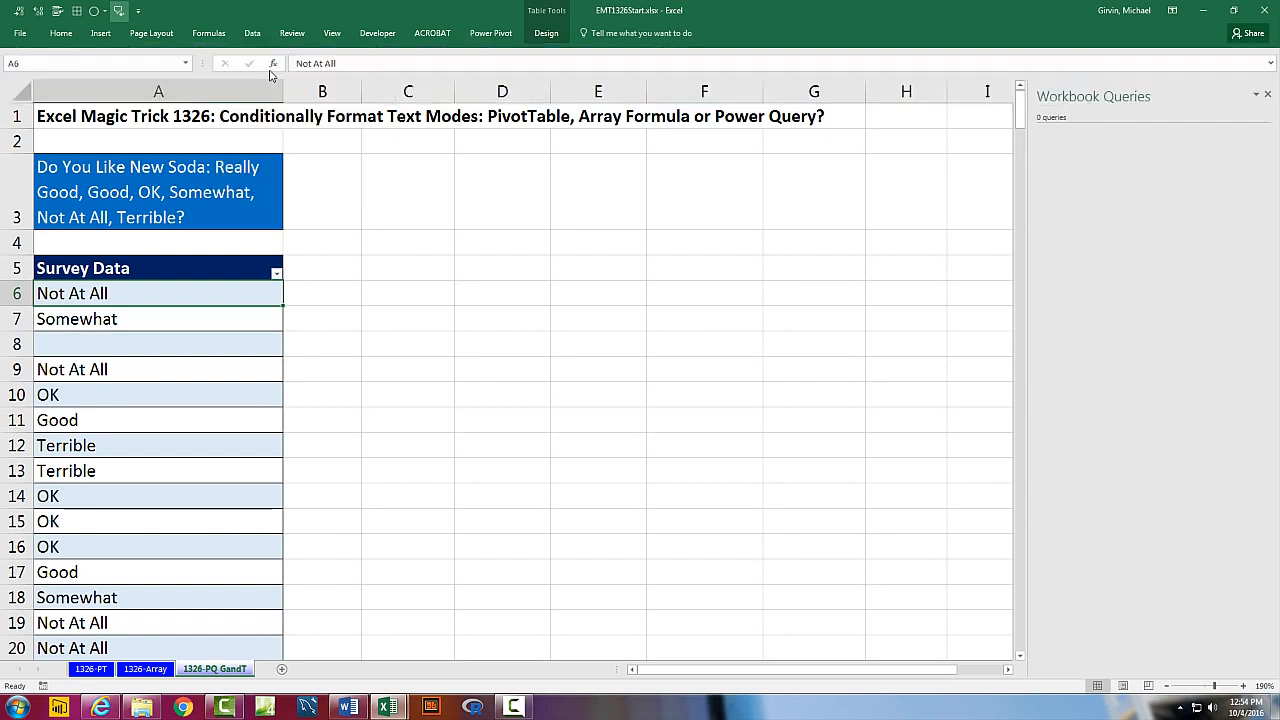
pyautogui.press('alt')
pyautogui.press('a')
pyautogui.press('p')
pyautogui.press('t')
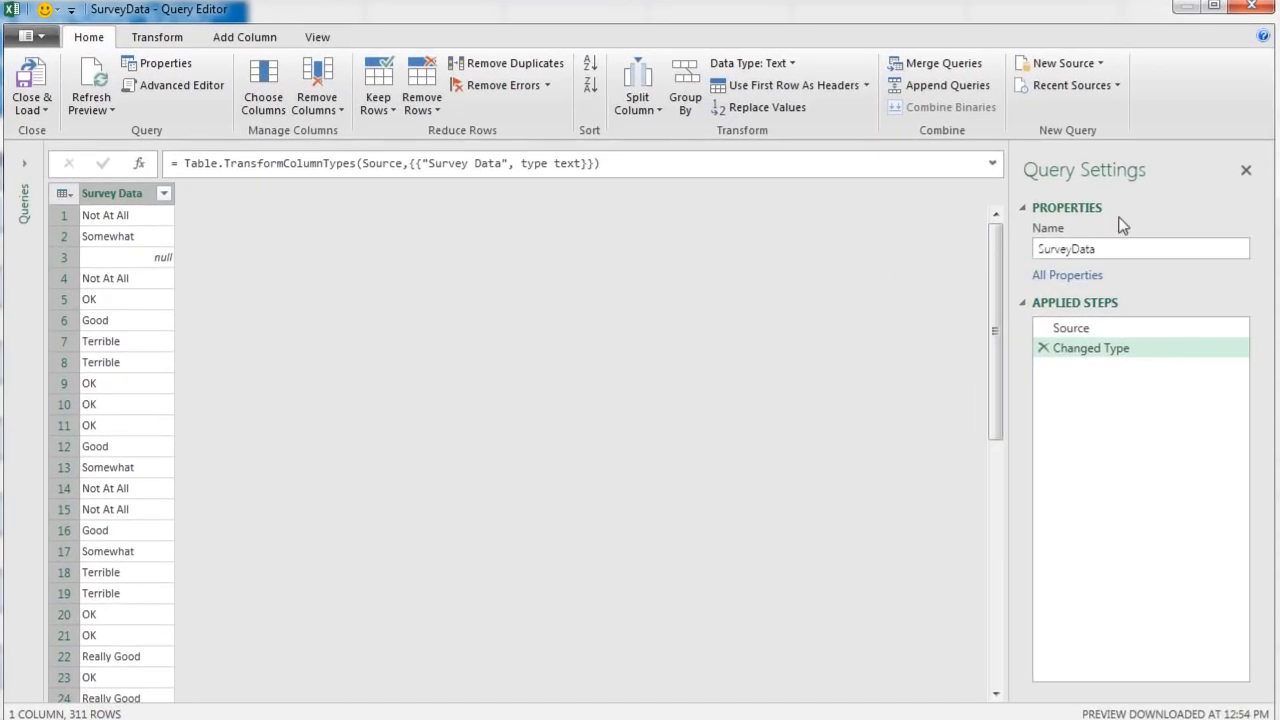
# Step: Rename the query as ListOfModes
pyautogui.moveTo(1106, 252); pyautogui.dragTo(1030, 279)
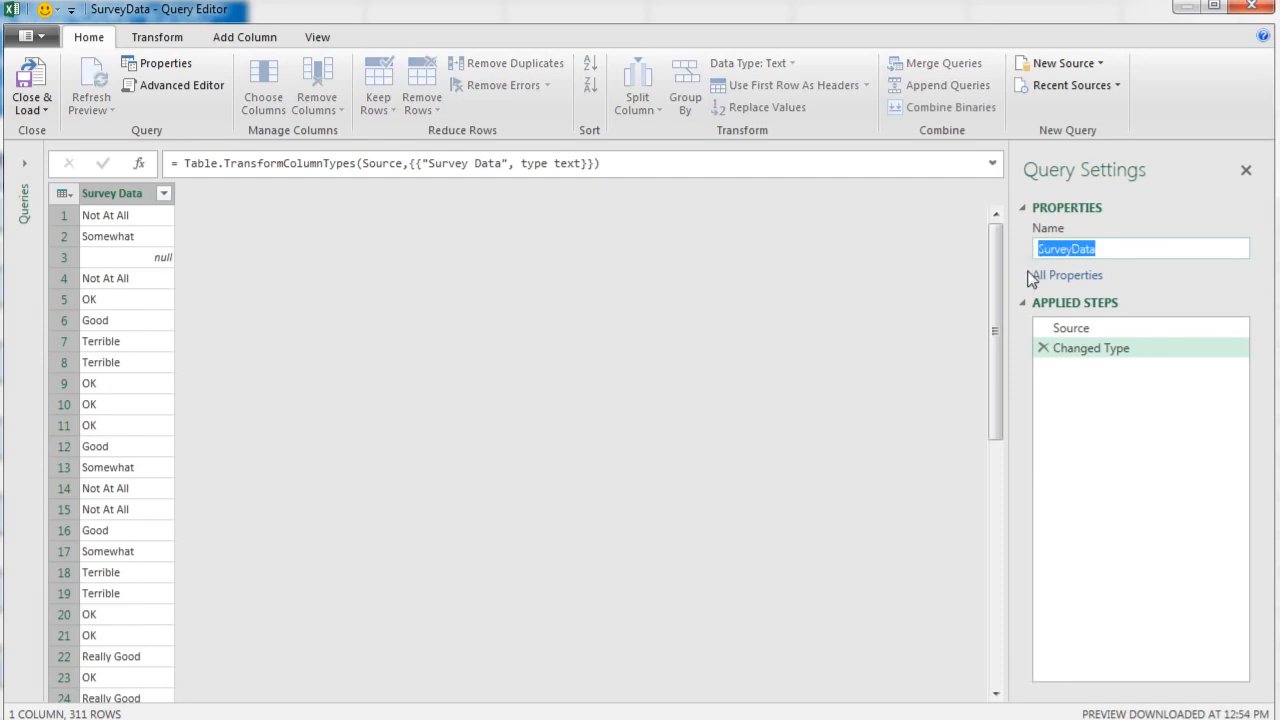
pyautogui.write('ListOfModes')
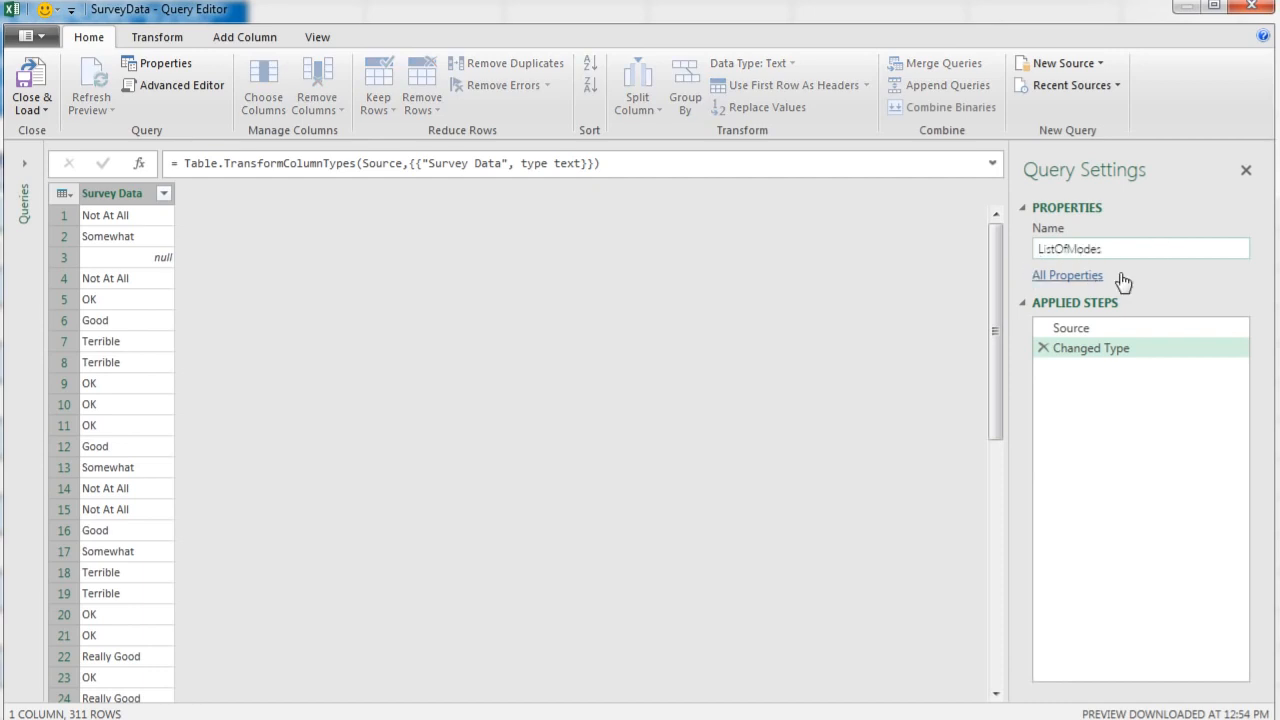
pyautogui.press('Return')
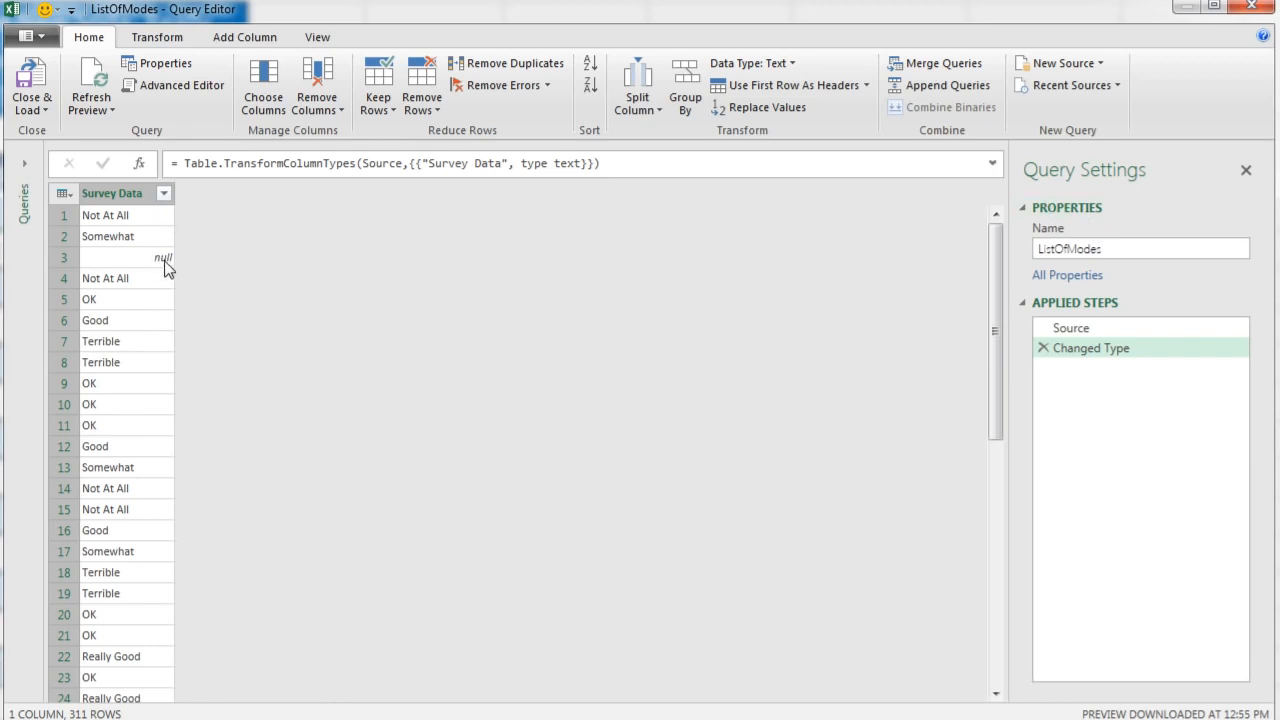
# Step: Filter the null entries out of the Survey Data column
pyautogui.click(164, 194)
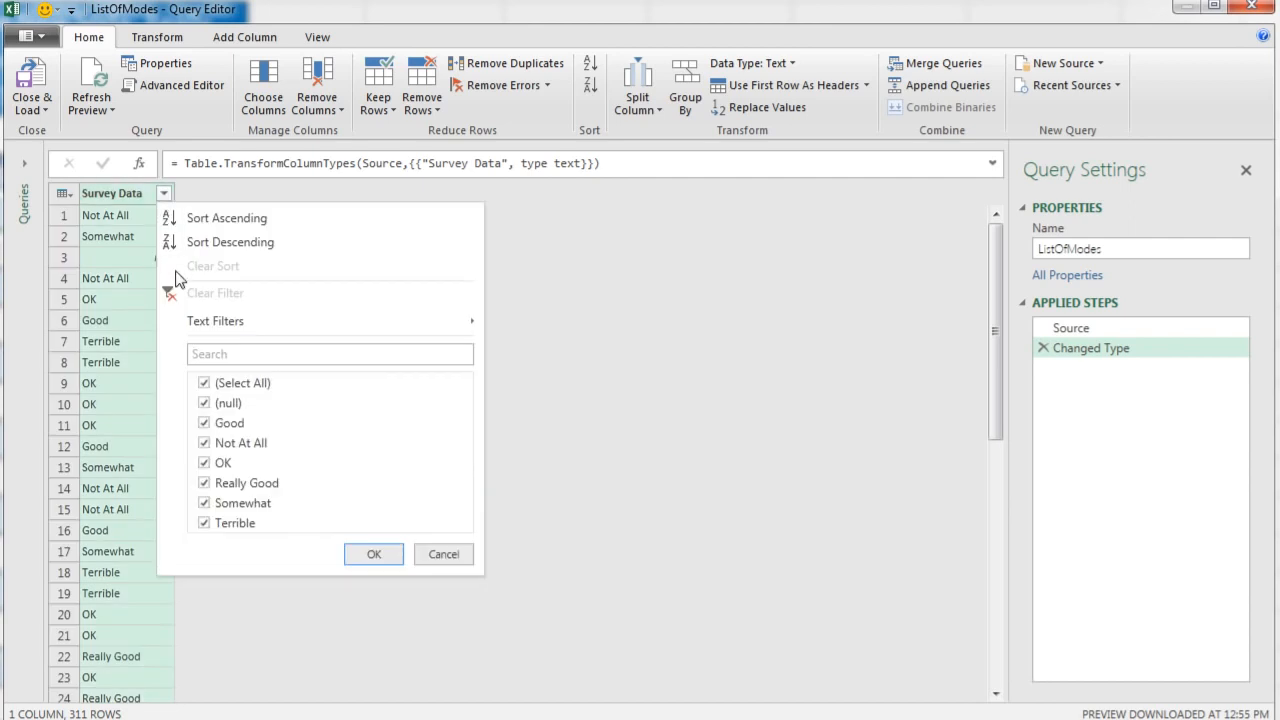
pyautogui.click(207, 404)
pyautogui.click(368, 554)
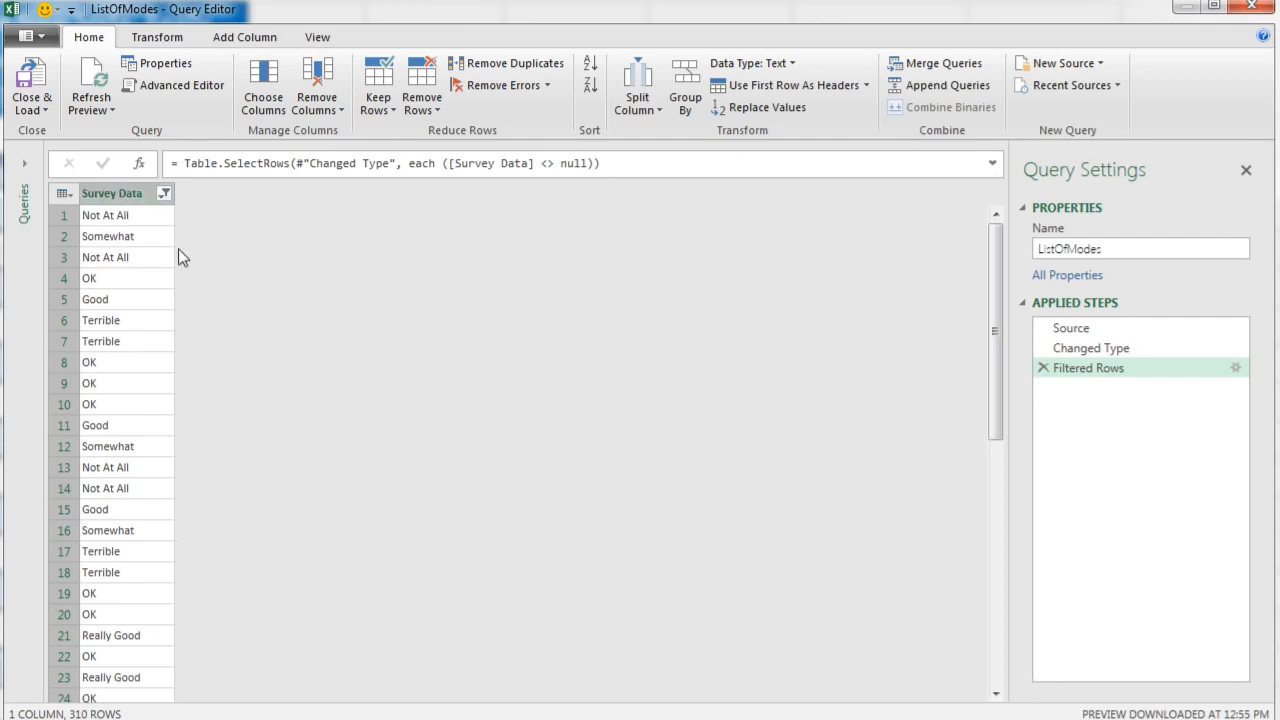
# Step: Drill down into the Survey Data column to get a list and wrap its formula in List.Modes
pyautogui.rightClick(115, 197)
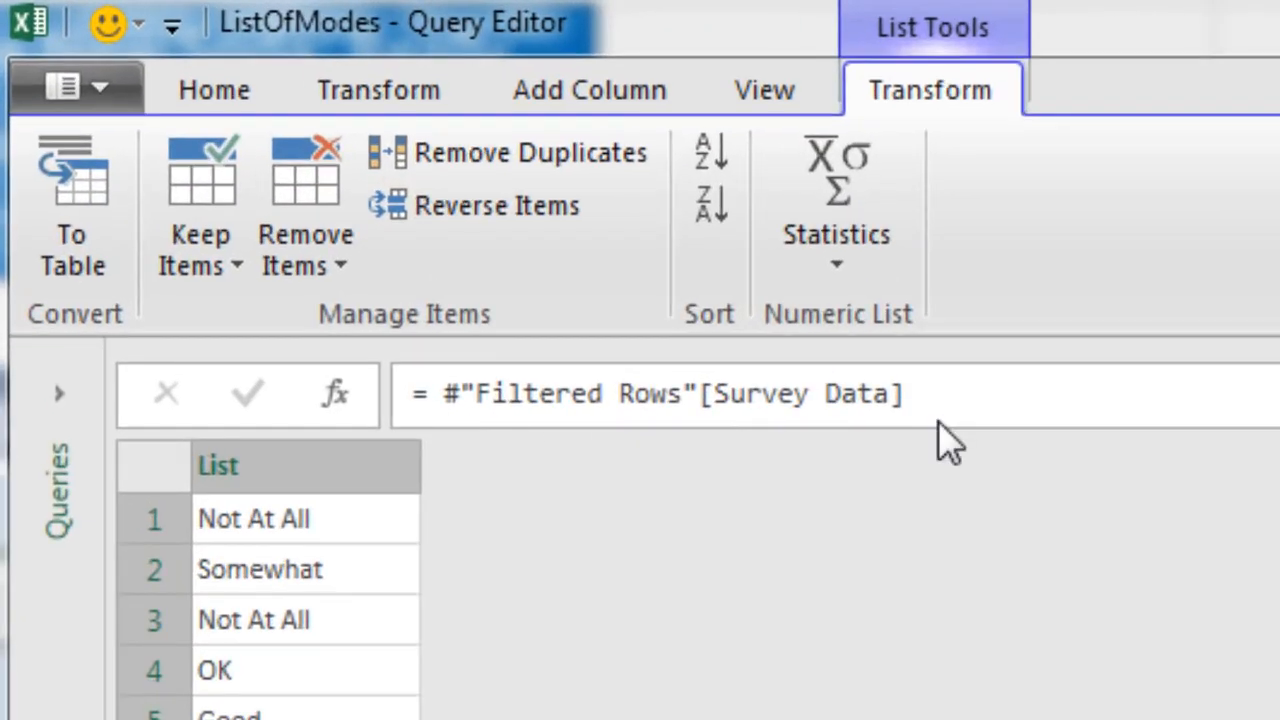
pyautogui.click(449, 394)
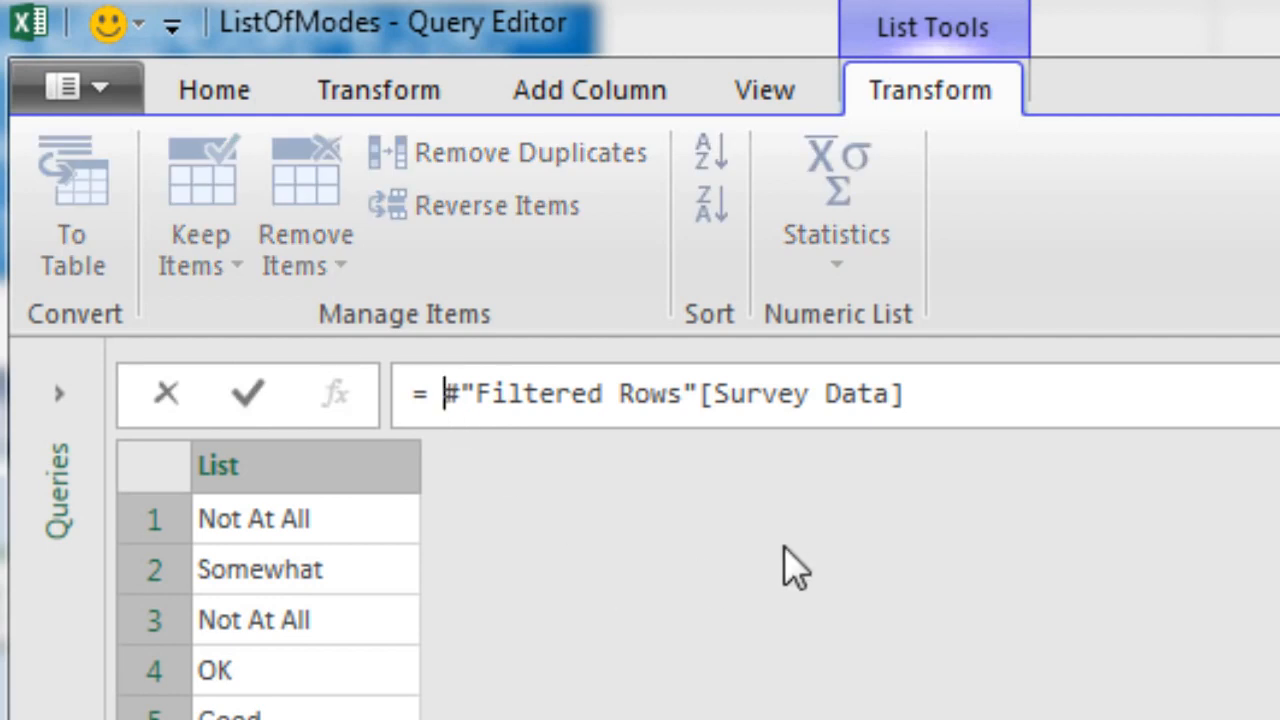
pyautogui.write('List')
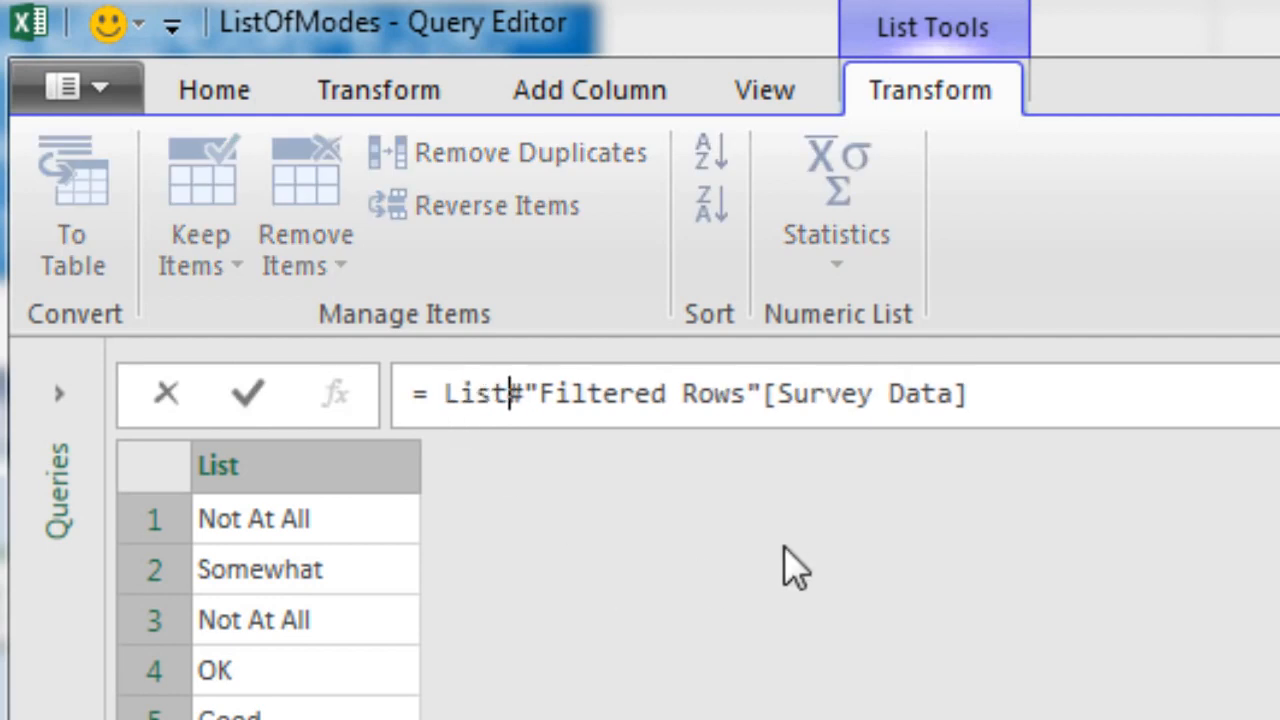
pyautogui.write('.Modes')
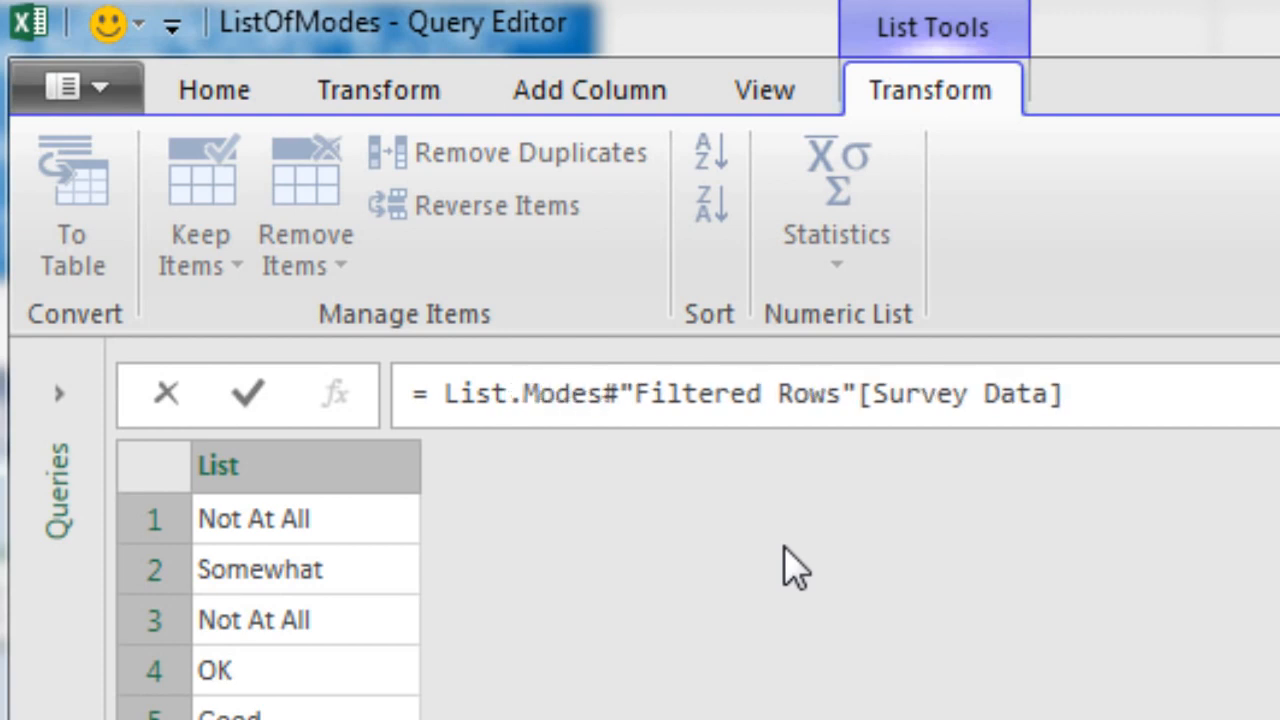
pyautogui.write('(')
pyautogui.click(1128, 395)
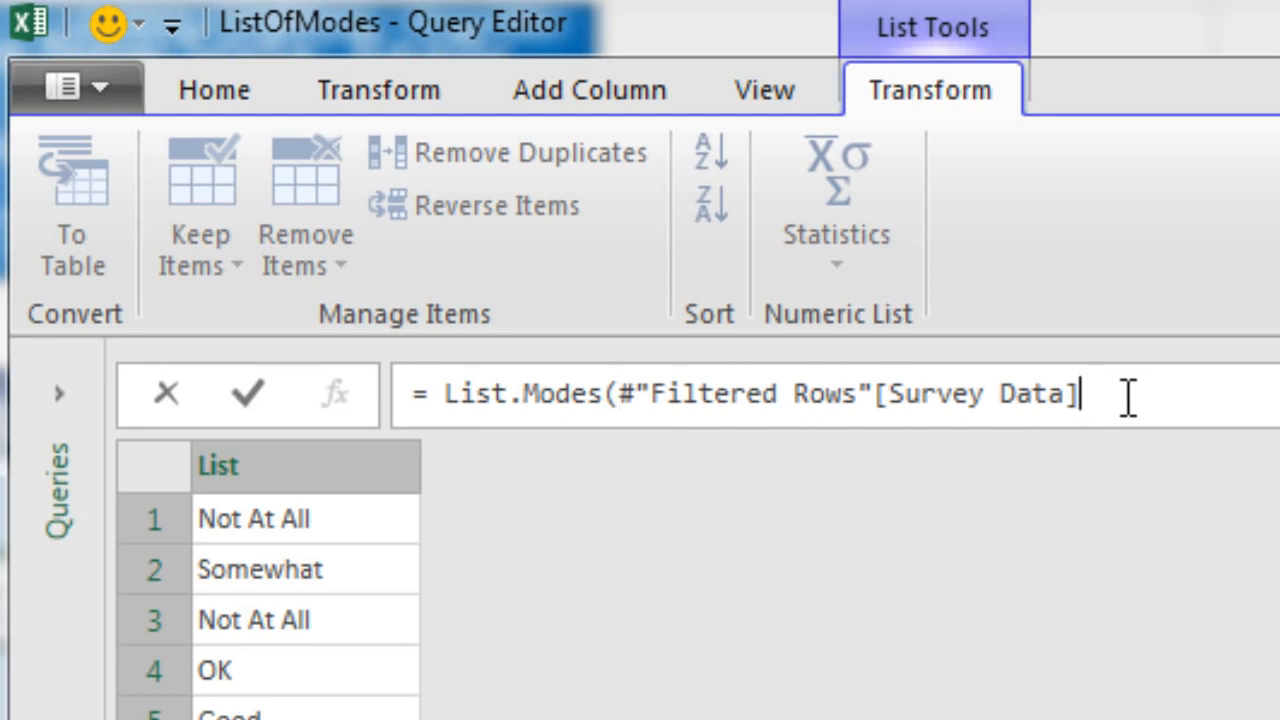
pyautogui.write(')')
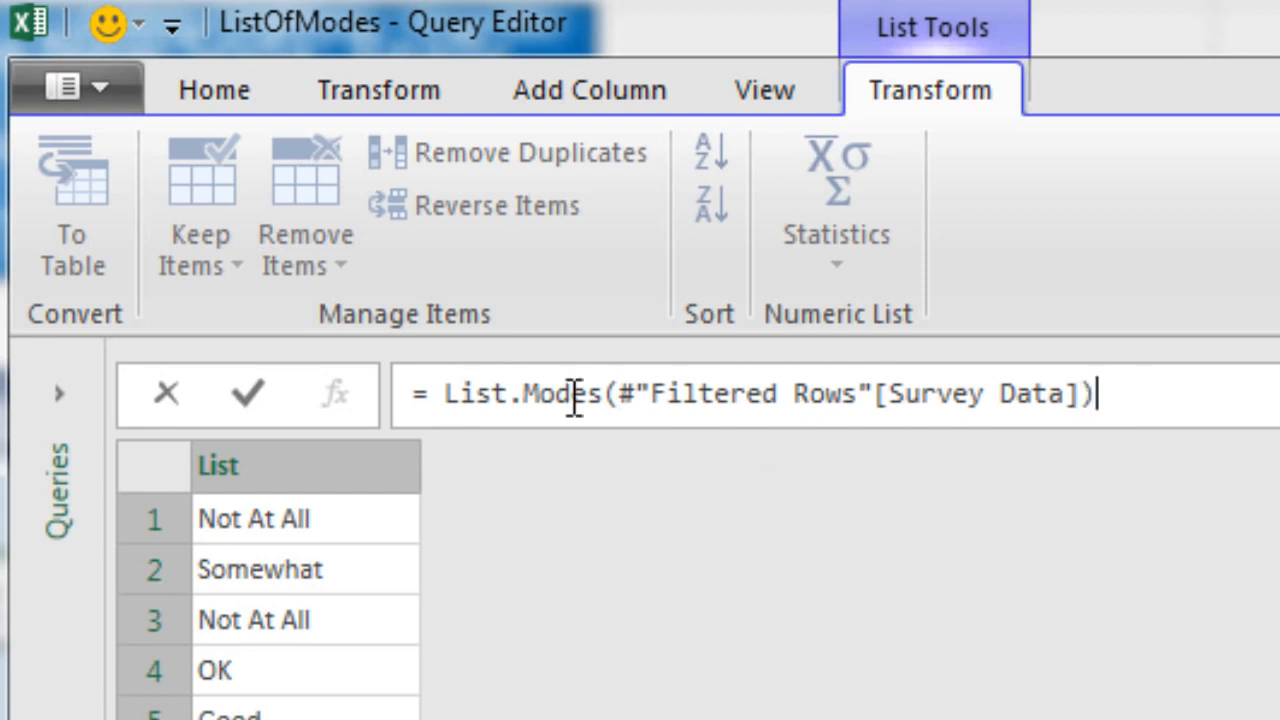
pyautogui.moveTo(447, 395); pyautogui.dragTo(514, 393)
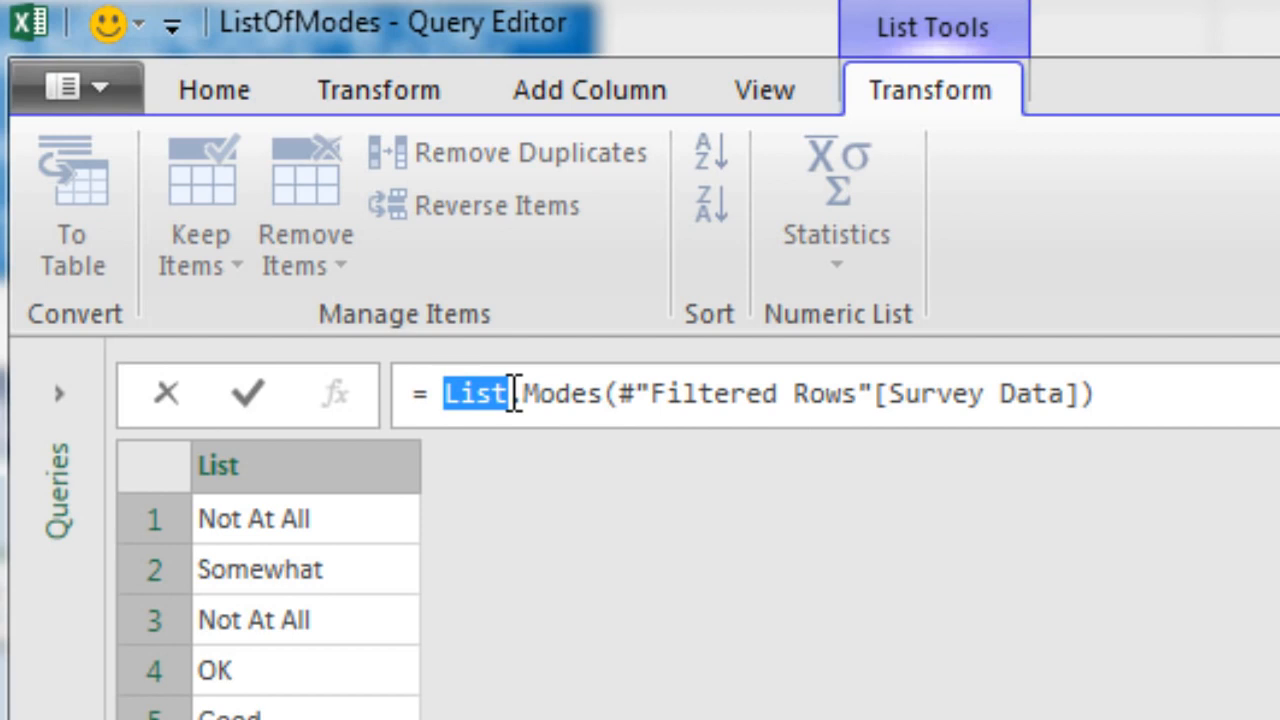
pyautogui.click(513, 394)
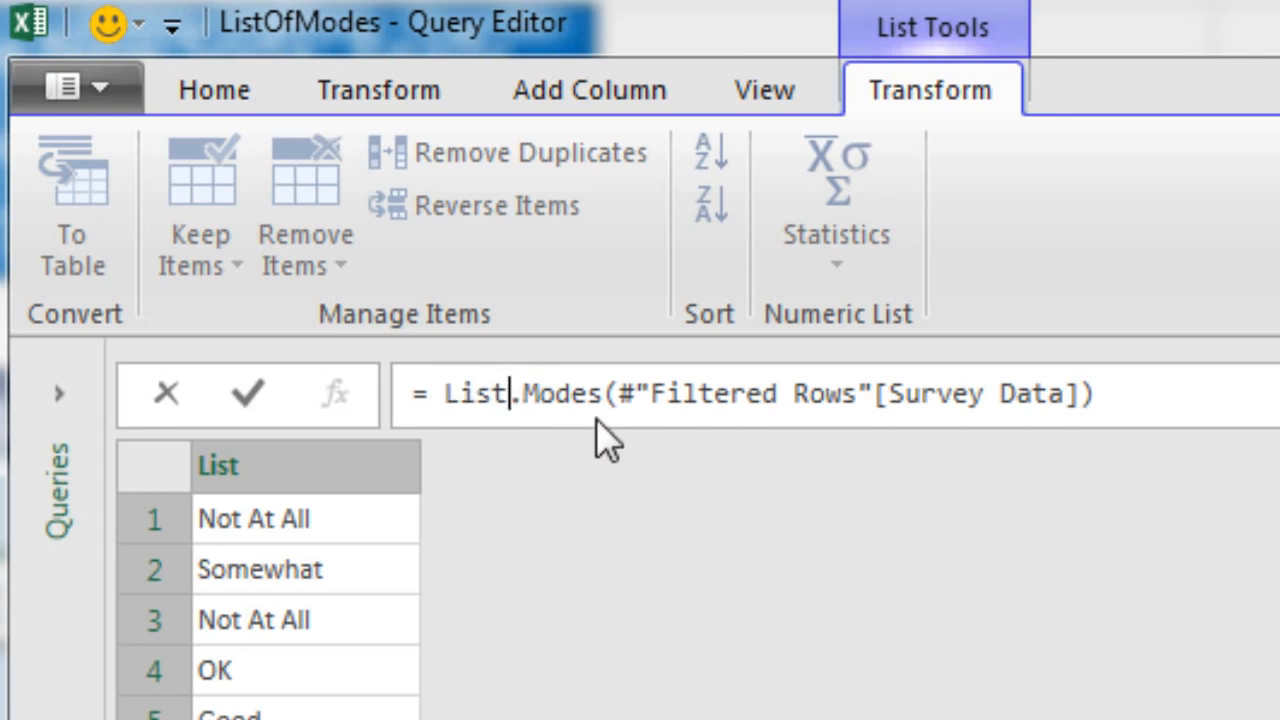
pyautogui.press('Escape')
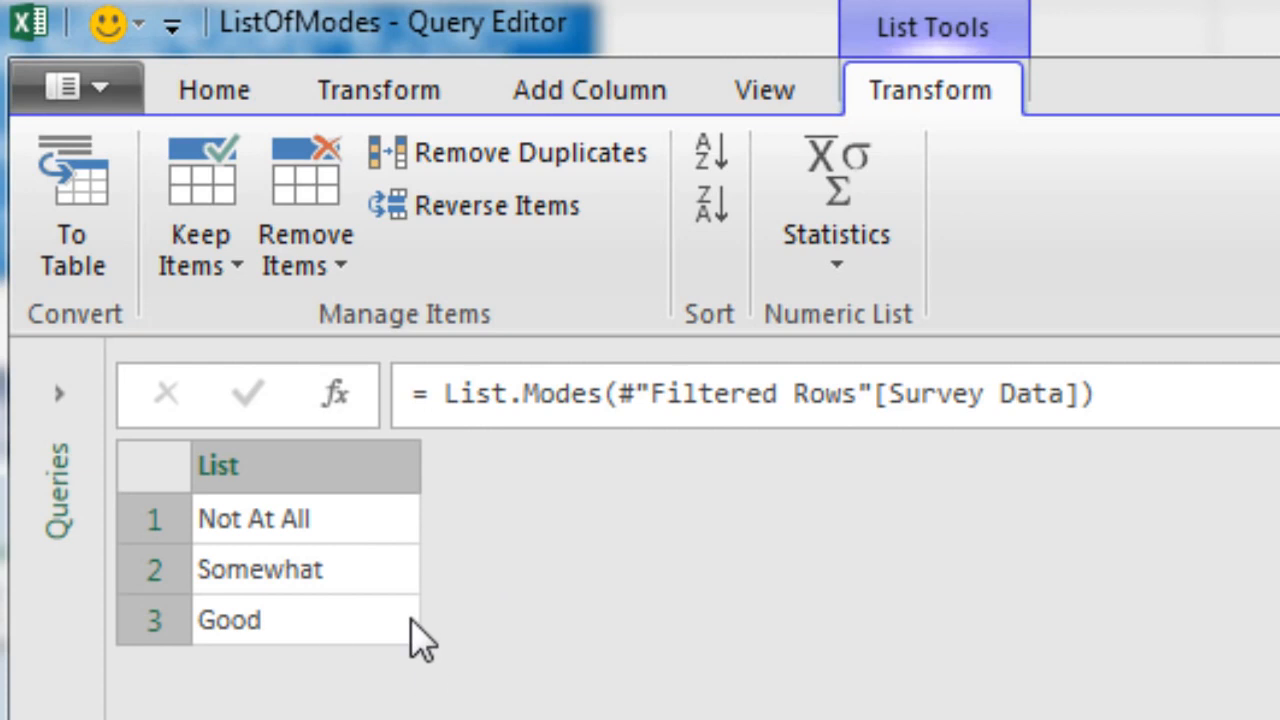
# Step: Convert the list of modes to a table with no delimiter and rename its column Modes
pyautogui.click(100, 255)
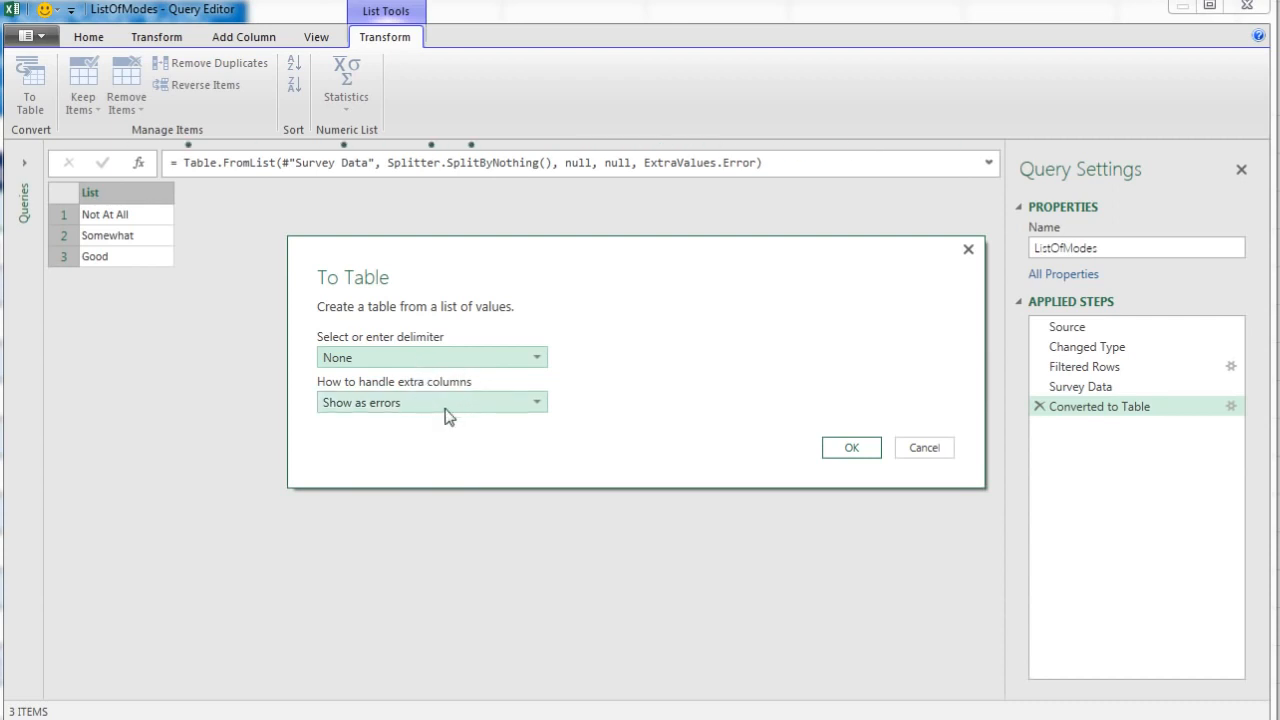
pyautogui.click(852, 447)
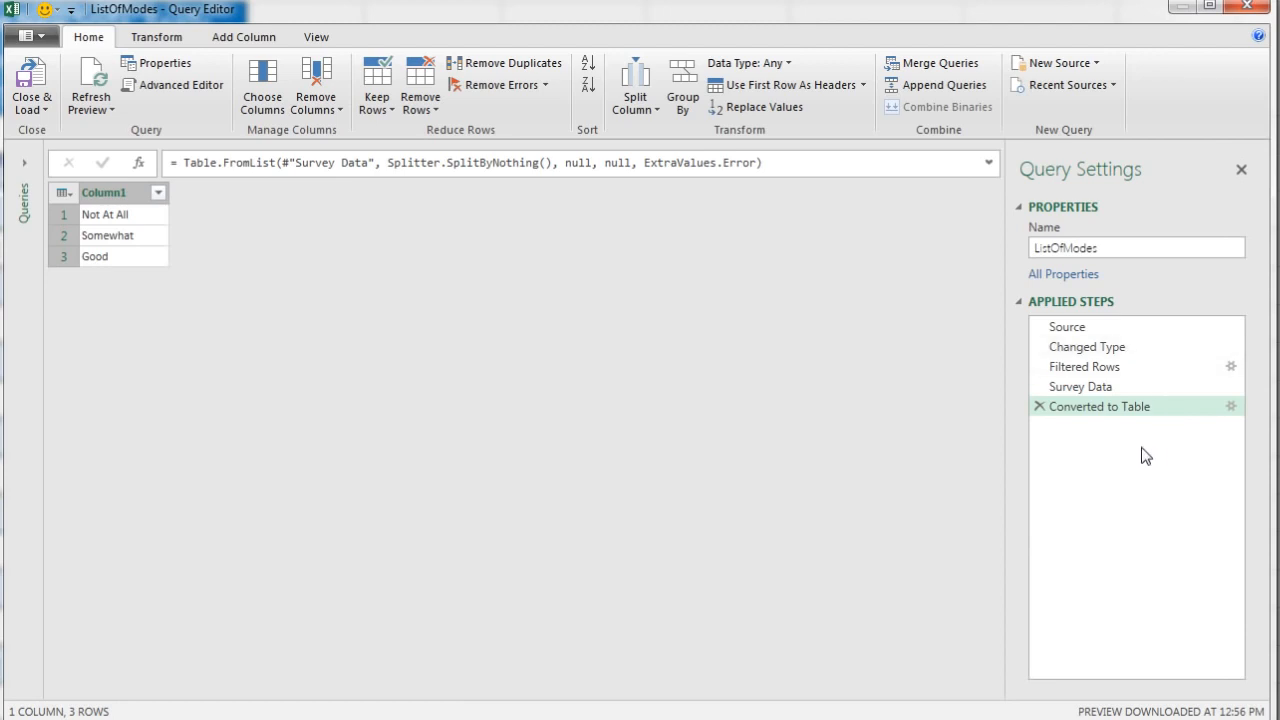
pyautogui.click(118, 197)
pyautogui.doubleClick(118, 195)
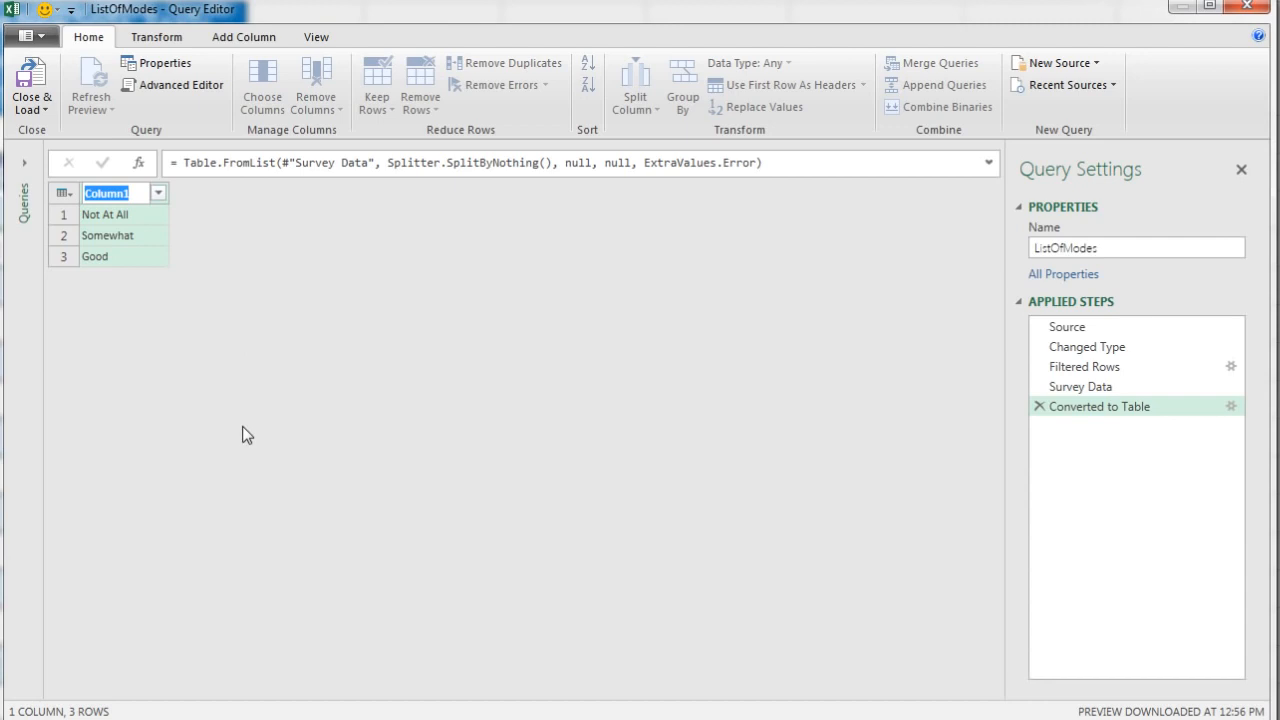
pyautogui.write('Modes')
pyautogui.press('Return')
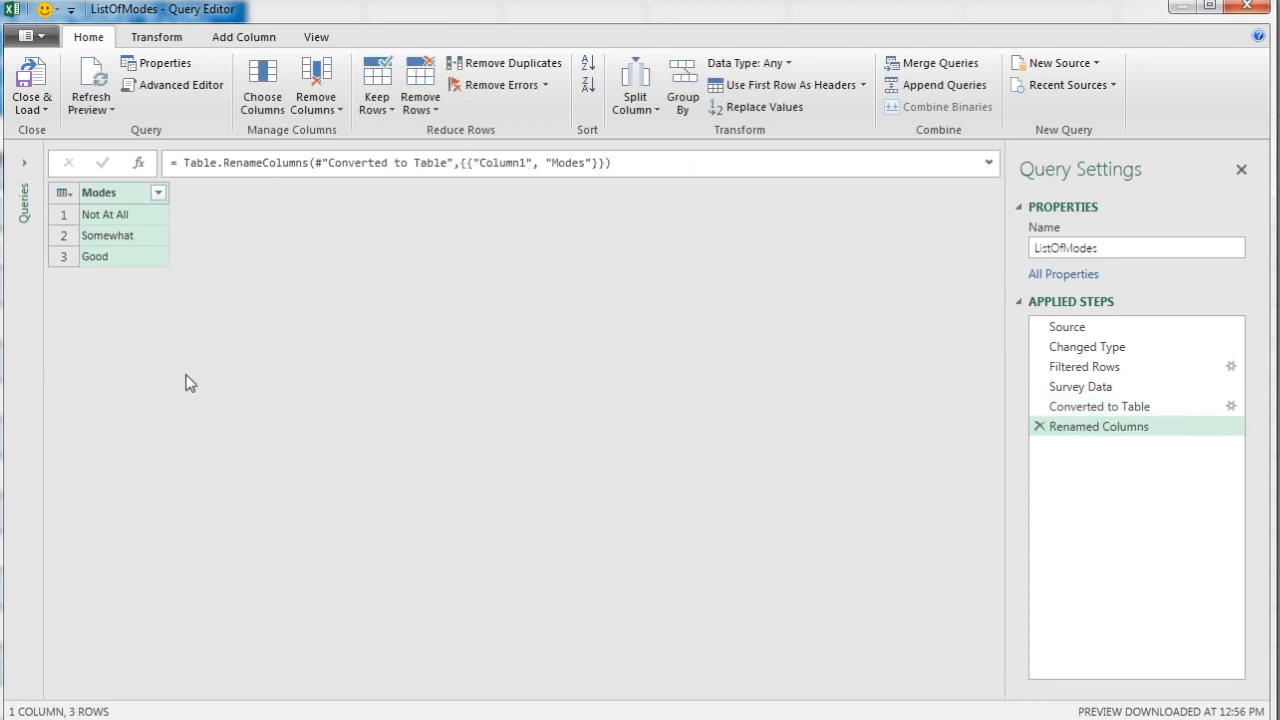
# Step: Close the query and load it as a table to cell E5 of the existing worksheet
pyautogui.click(44, 108)
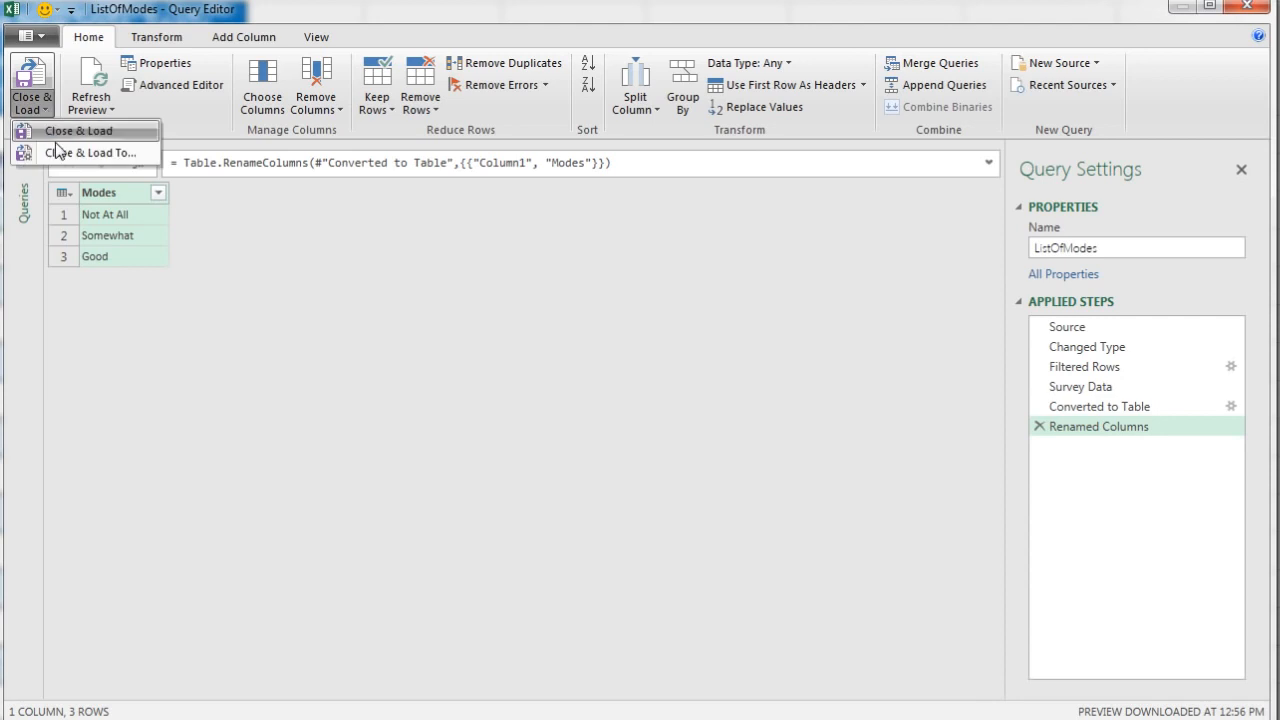
pyautogui.click(62, 153)
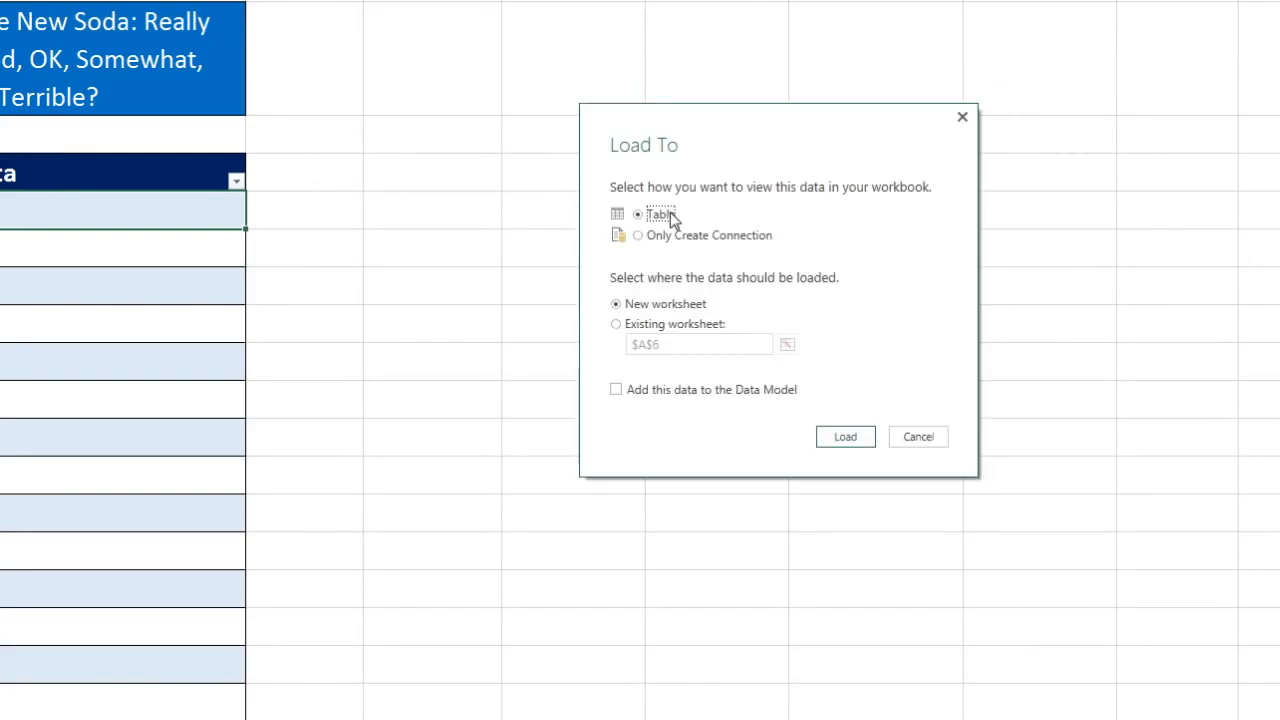
pyautogui.click(621, 326)
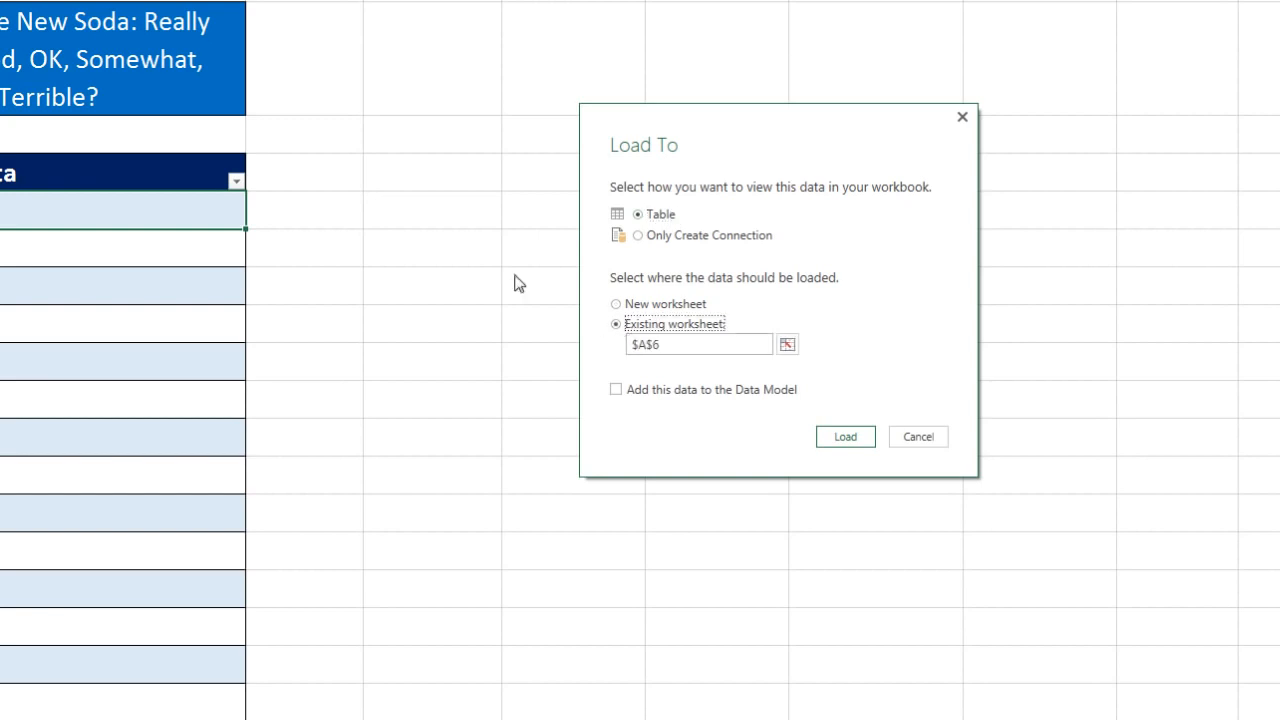
pyautogui.moveTo(745, 120); pyautogui.dragTo(743, 257)
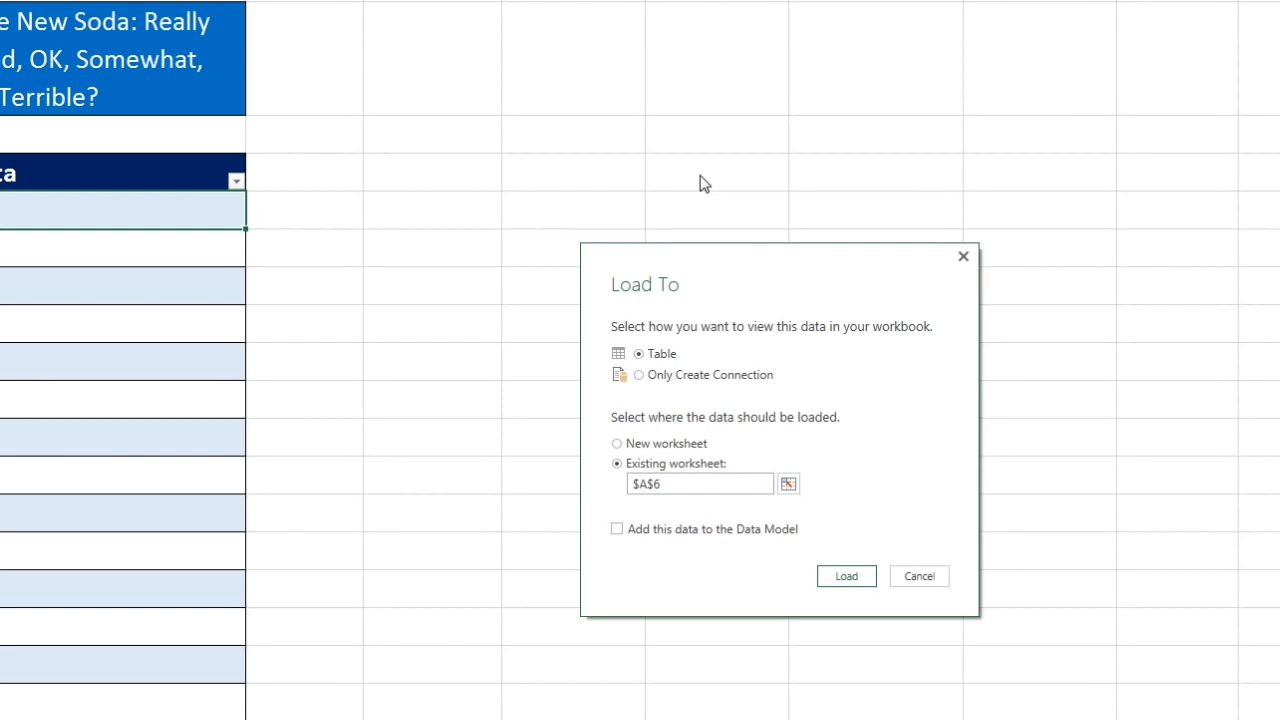
pyautogui.moveTo(703, 493); pyautogui.dragTo(566, 491)
pyautogui.write('E5')
pyautogui.click(866, 581)
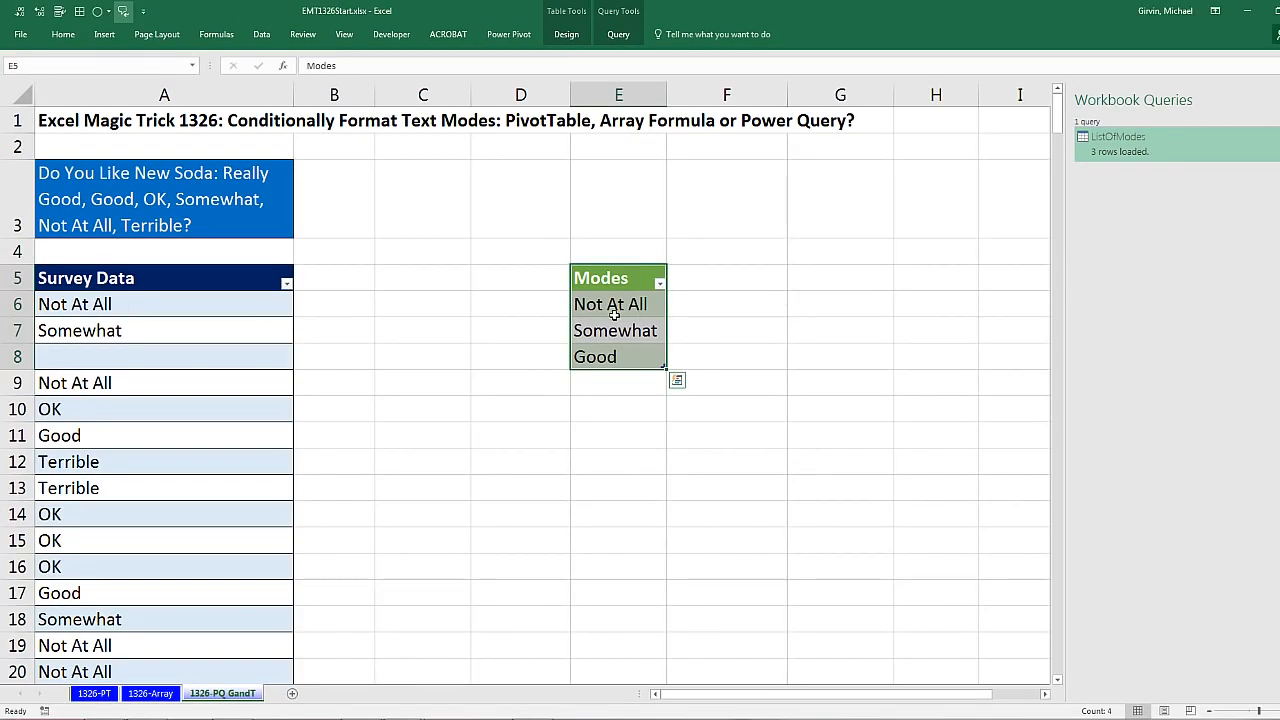
# Step: View the options of the ListOfModes query and redisplay the list of workbook queries
pyautogui.rightClick(1151, 147)
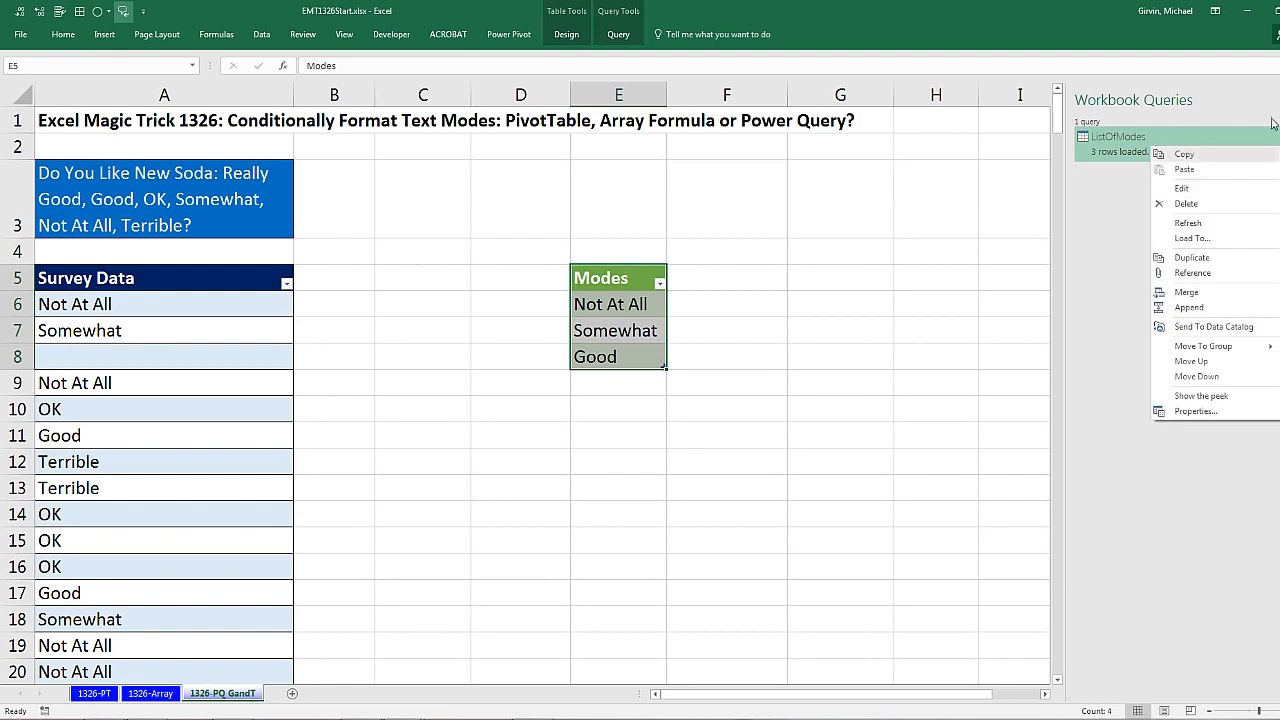
pyautogui.click(1182, 190)
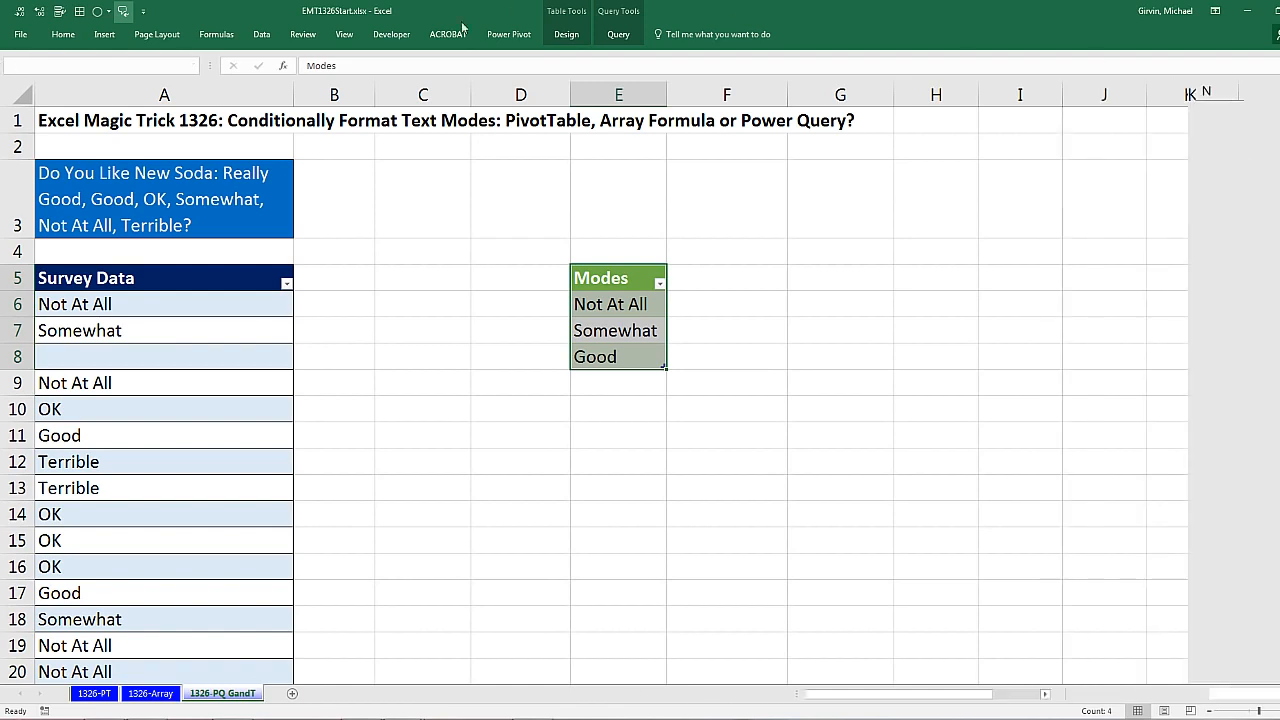
pyautogui.click(261, 34)
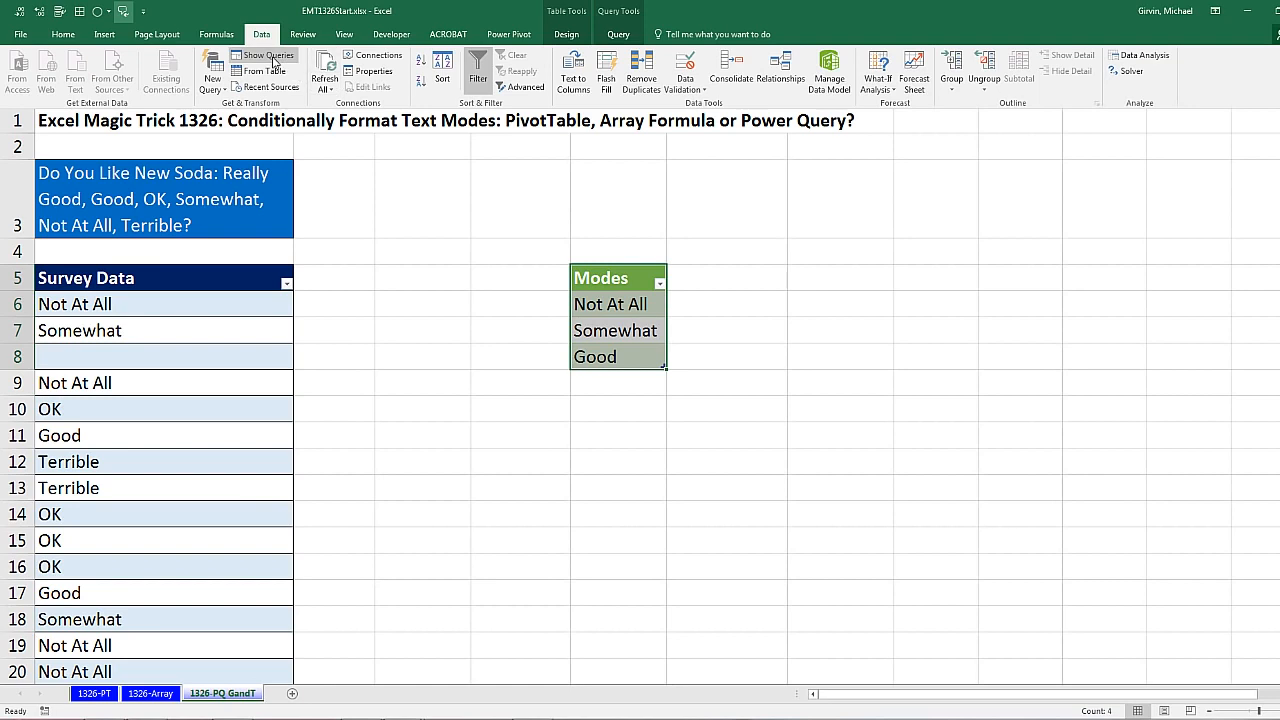
pyautogui.click(262, 56)
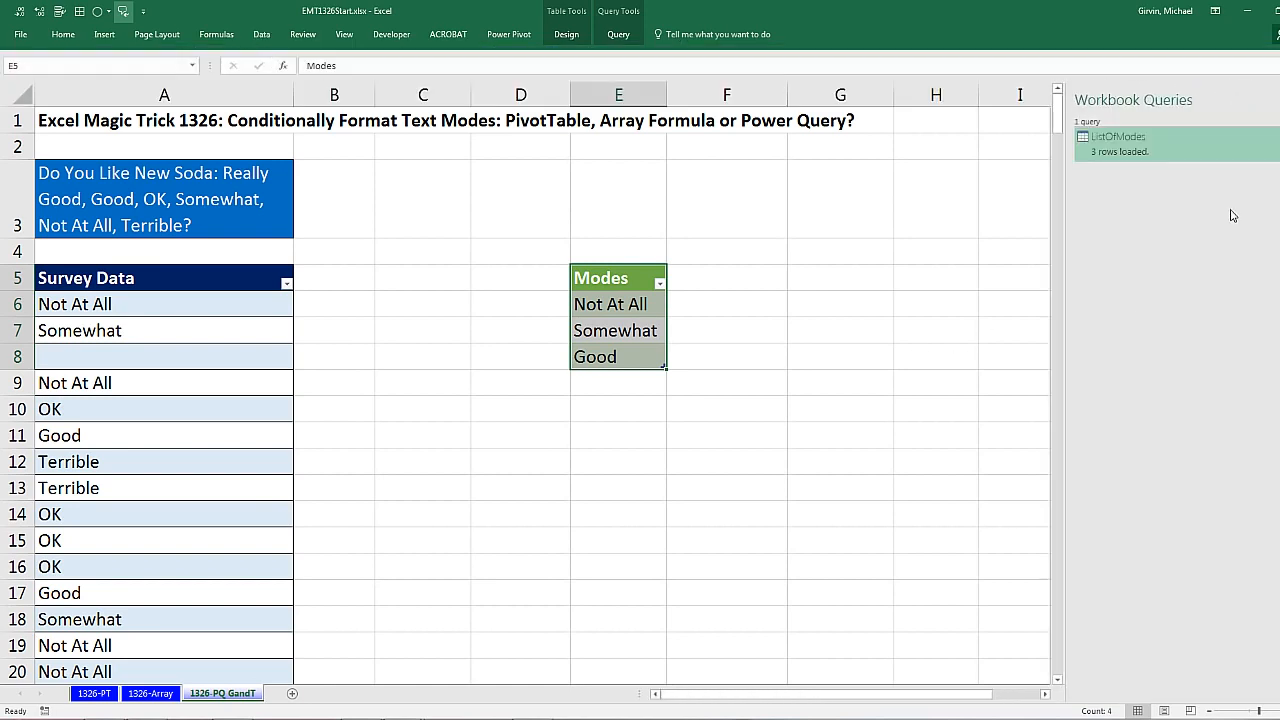
pyautogui.click(335, 311)
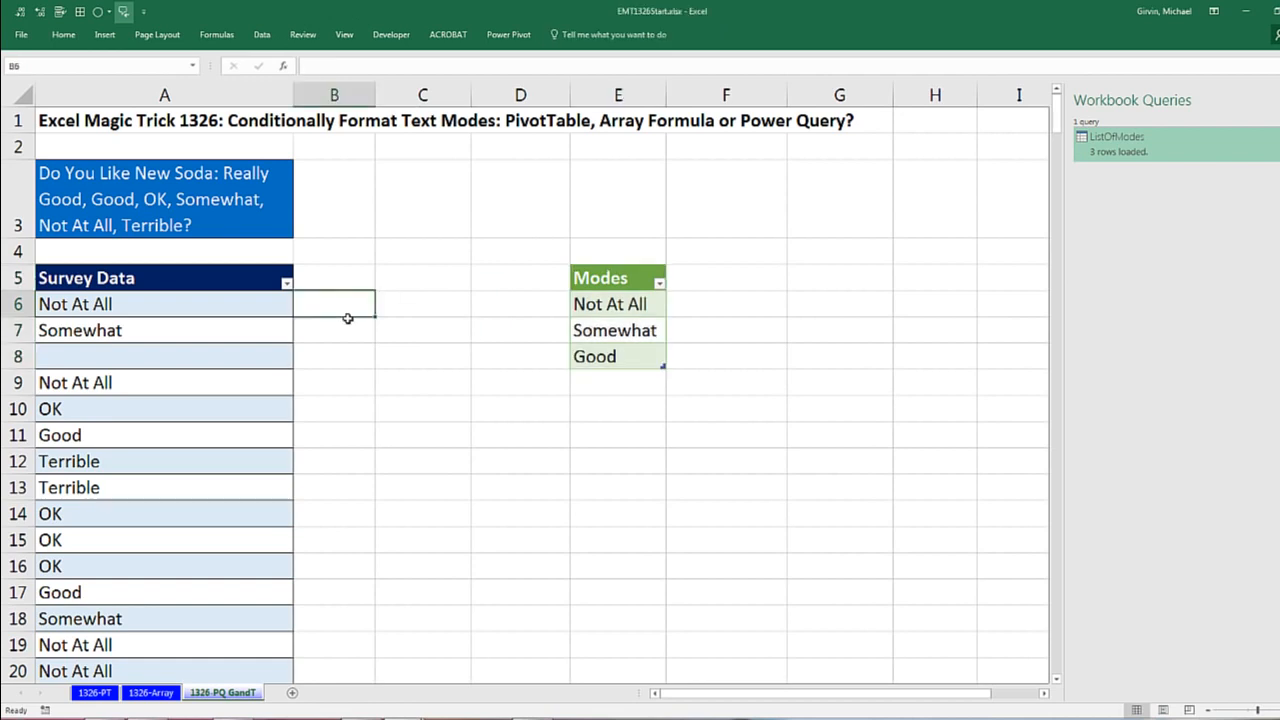
pyautogui.write('=mat')
pyautogui.press('Tab')
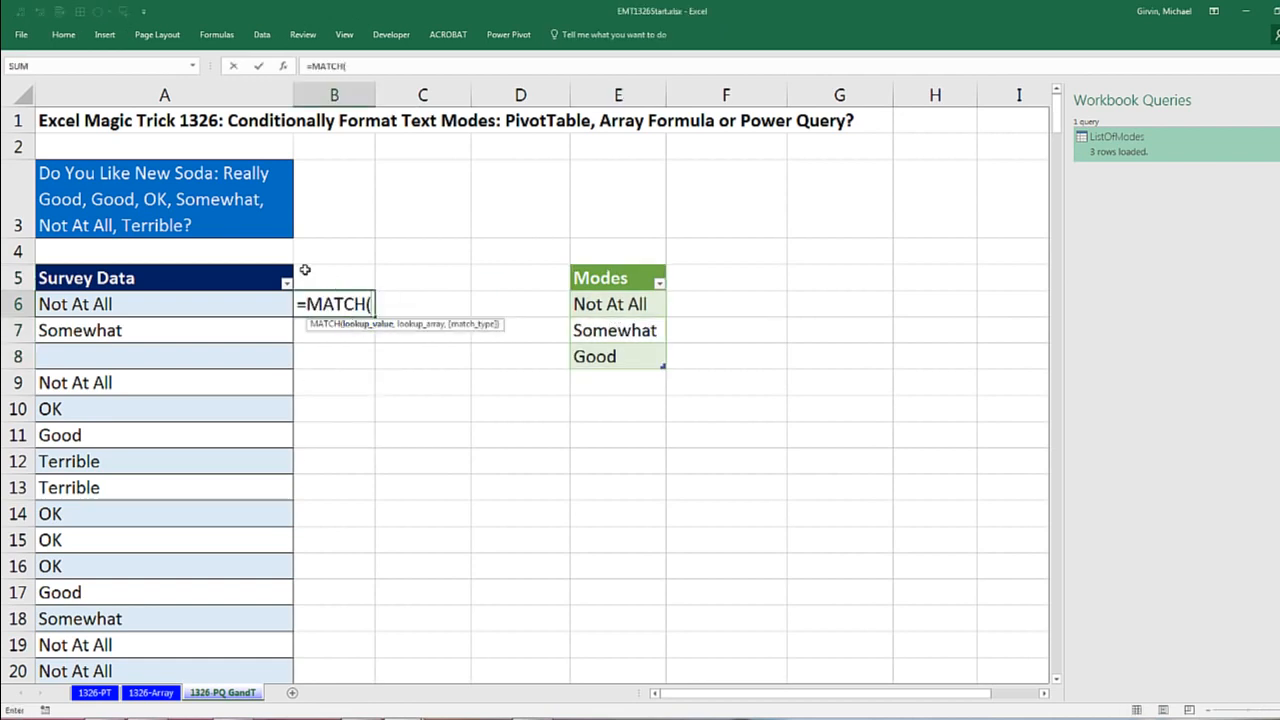
pyautogui.click(175, 292)
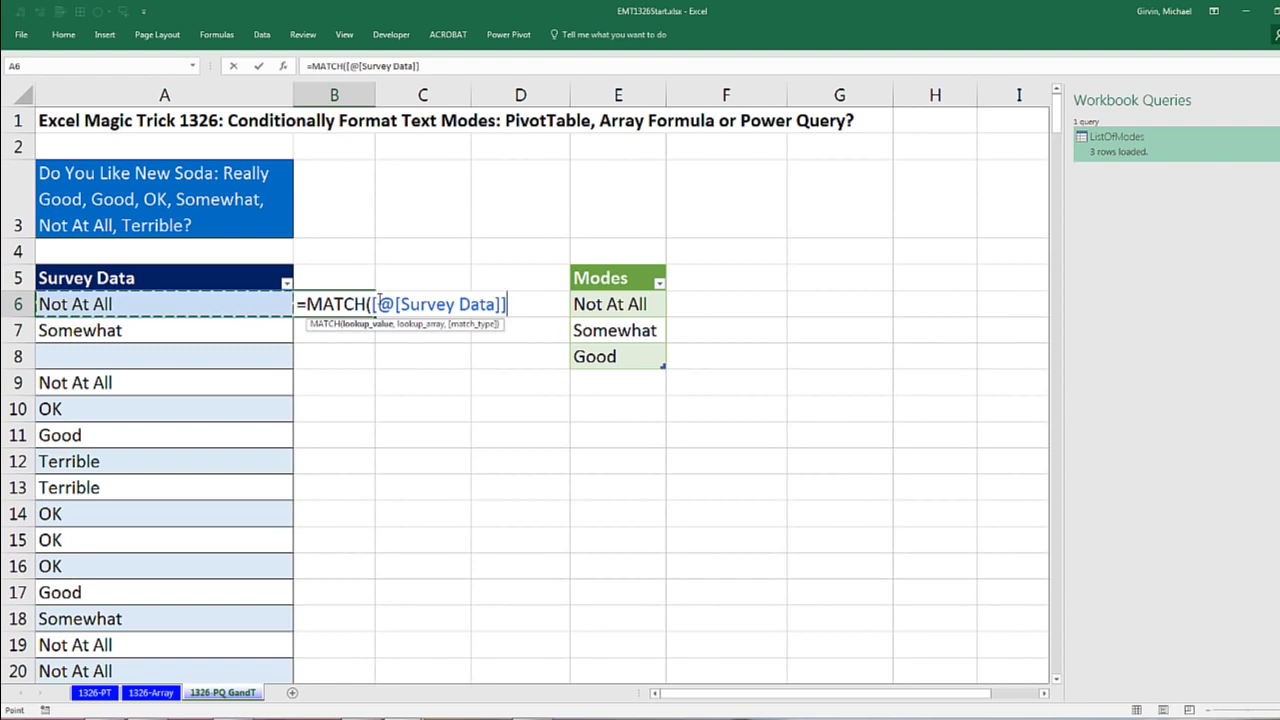
pyautogui.write(',')
pyautogui.moveTo(594, 303); pyautogui.dragTo(597, 357)
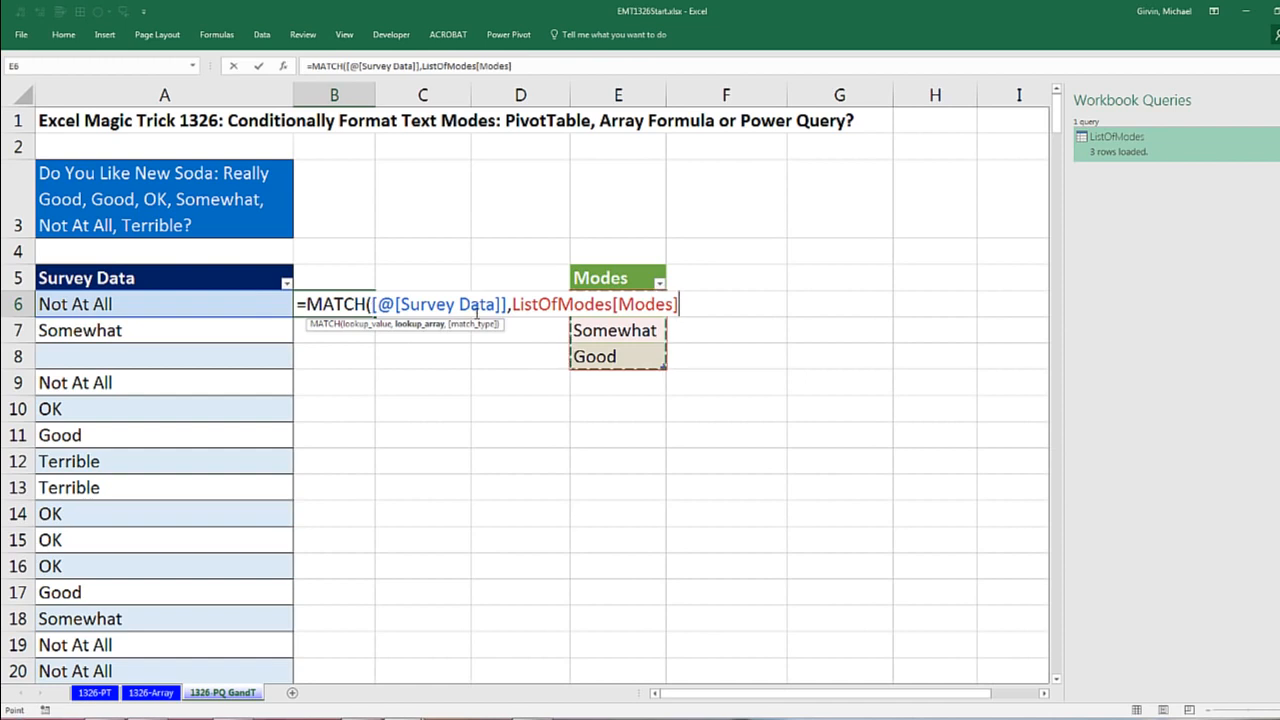
pyautogui.press('Escape')
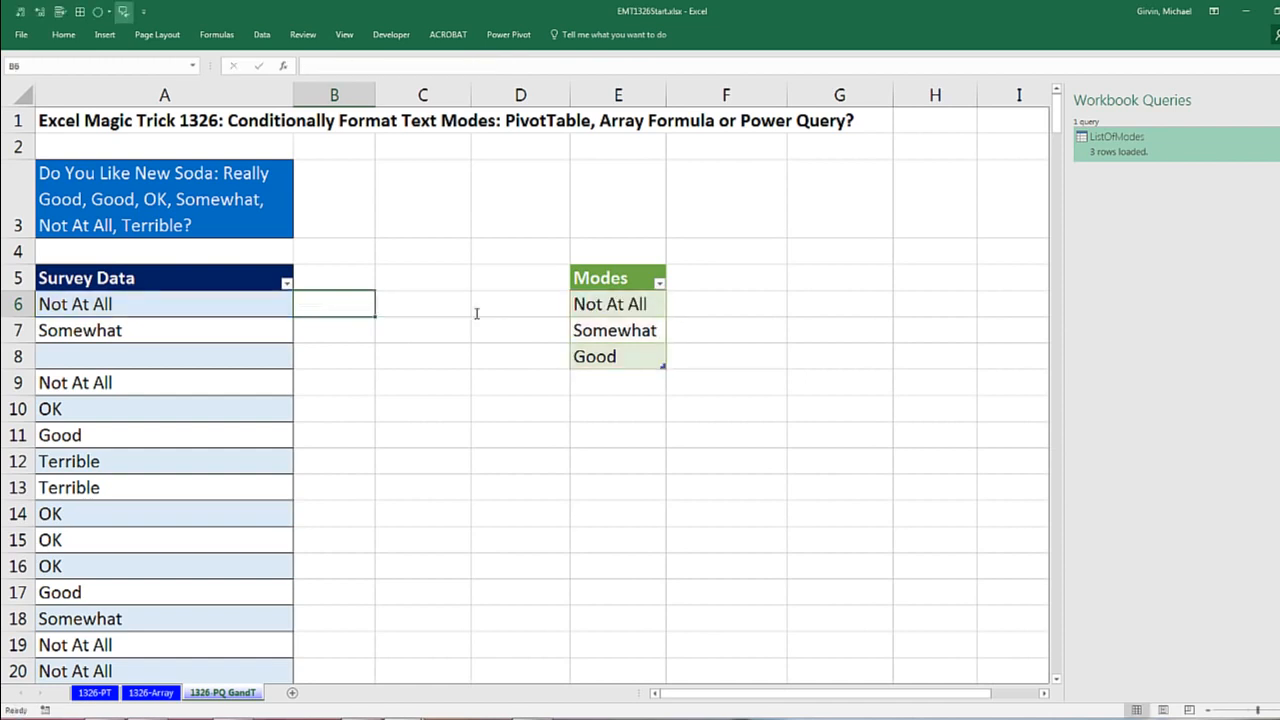
# Step: Enter the formula =MATCH(A6,$E$6:$E$8,0) in cell C6
pyautogui.click(410, 310)
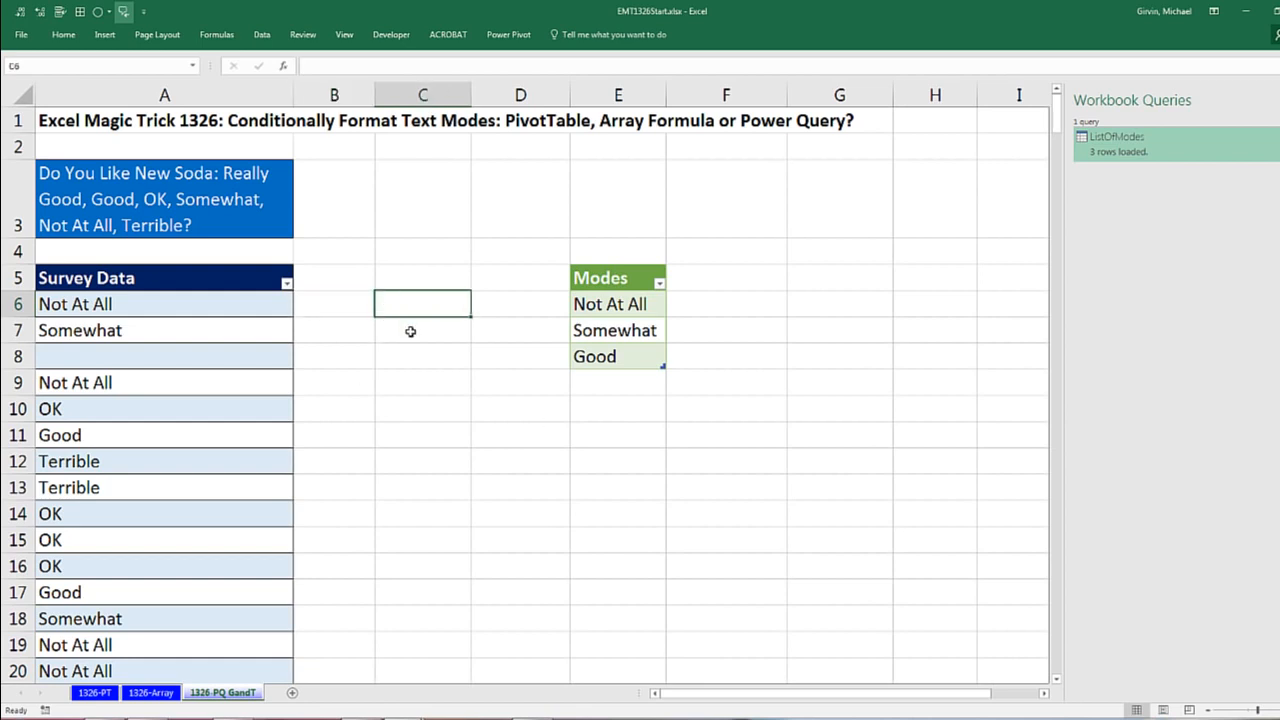
pyautogui.write('=mat')
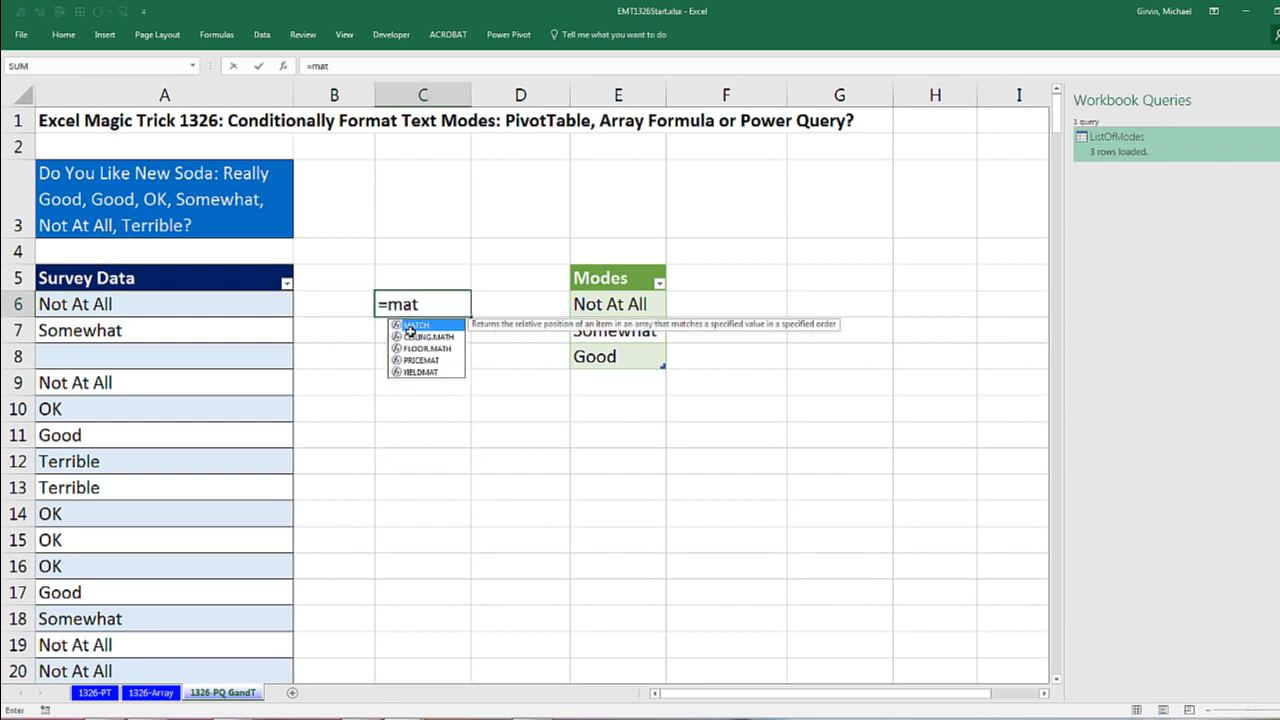
pyautogui.doubleClick(410, 326)
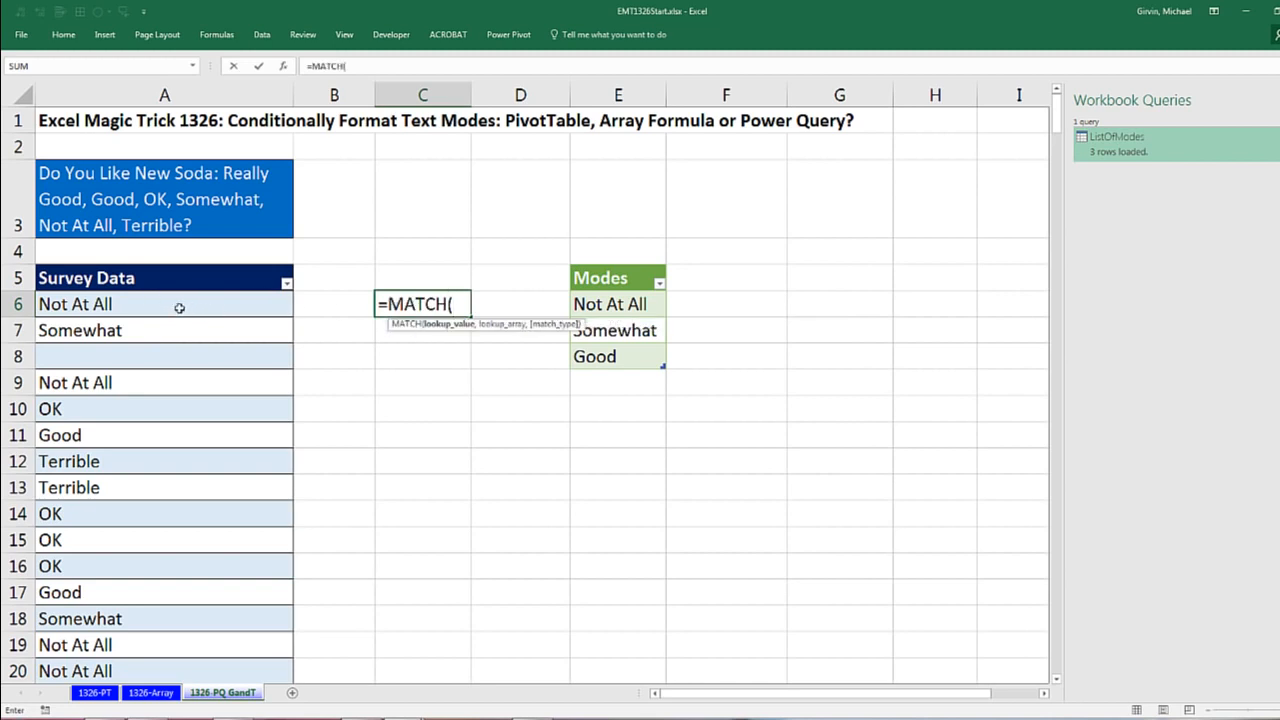
pyautogui.write('A')
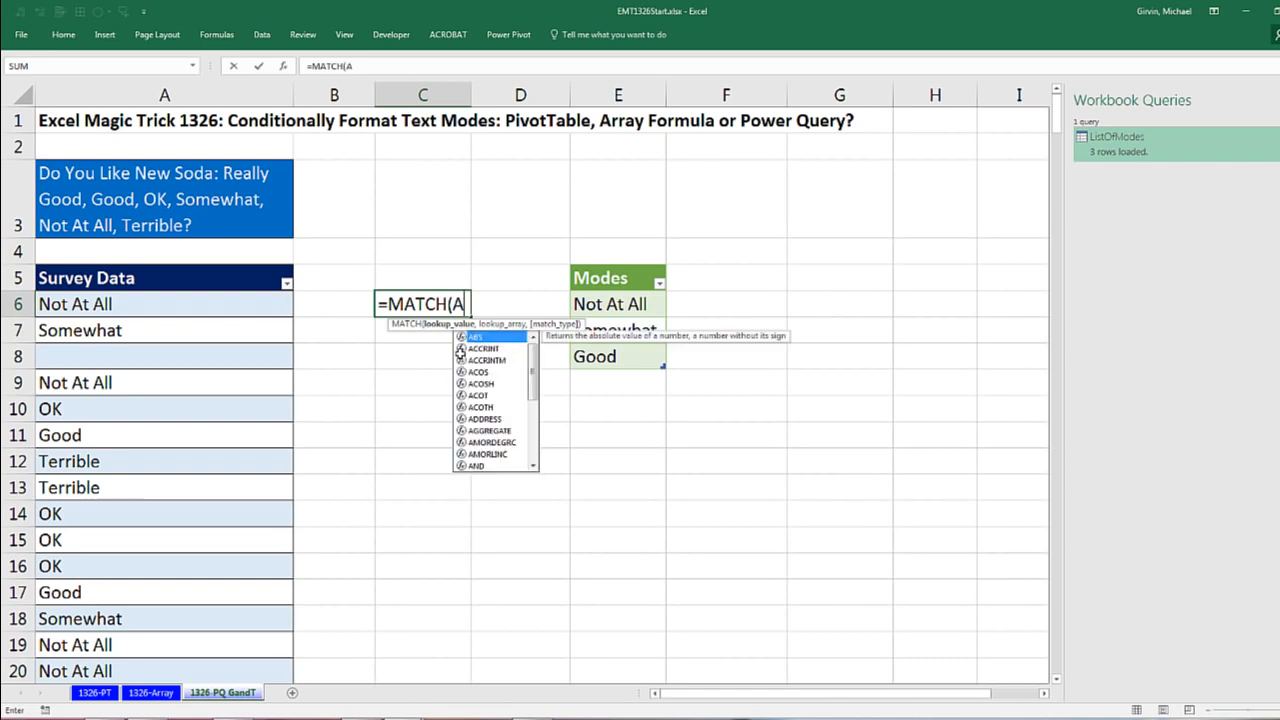
pyautogui.write('6,')
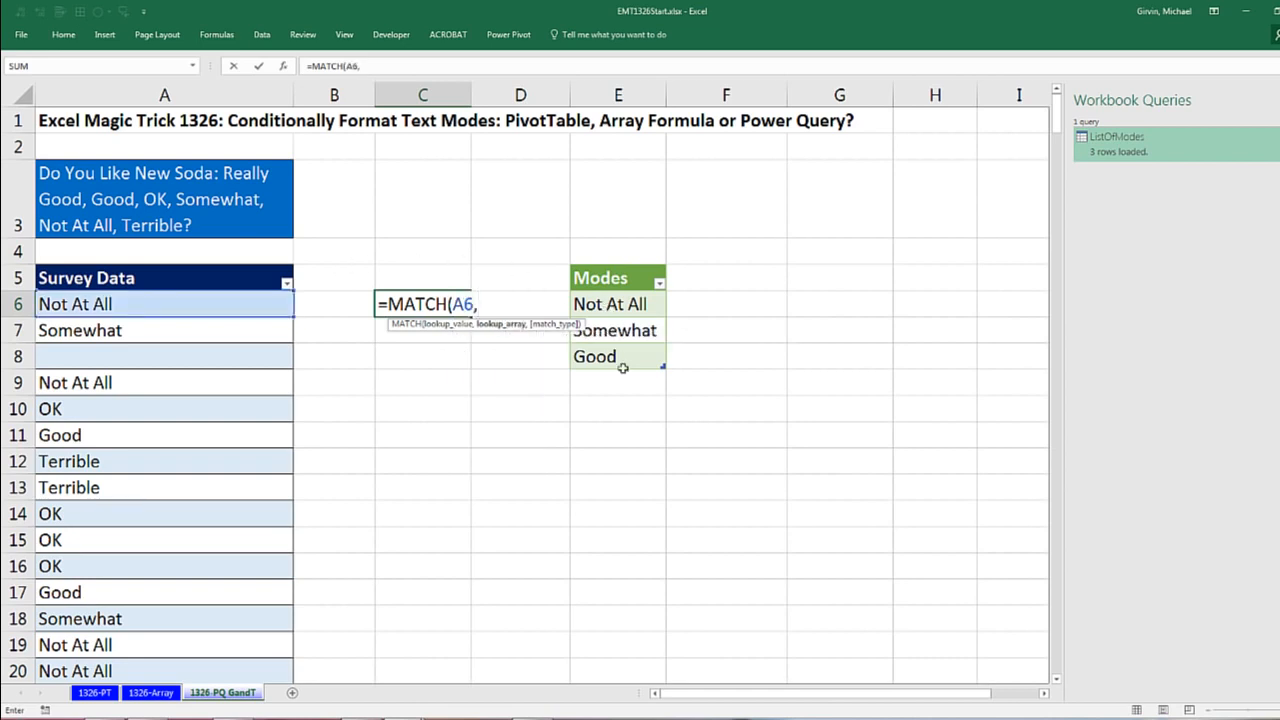
pyautogui.moveTo(620, 384); pyautogui.dragTo(624, 303)
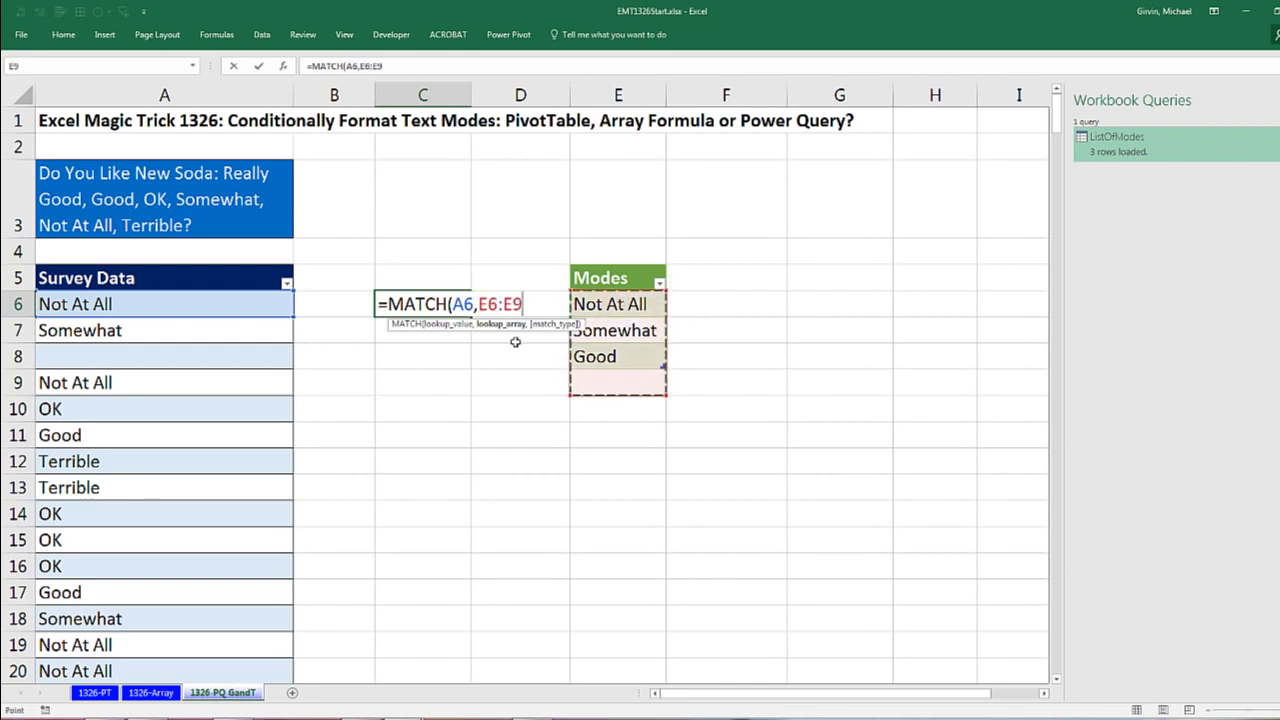
pyautogui.press('F4')
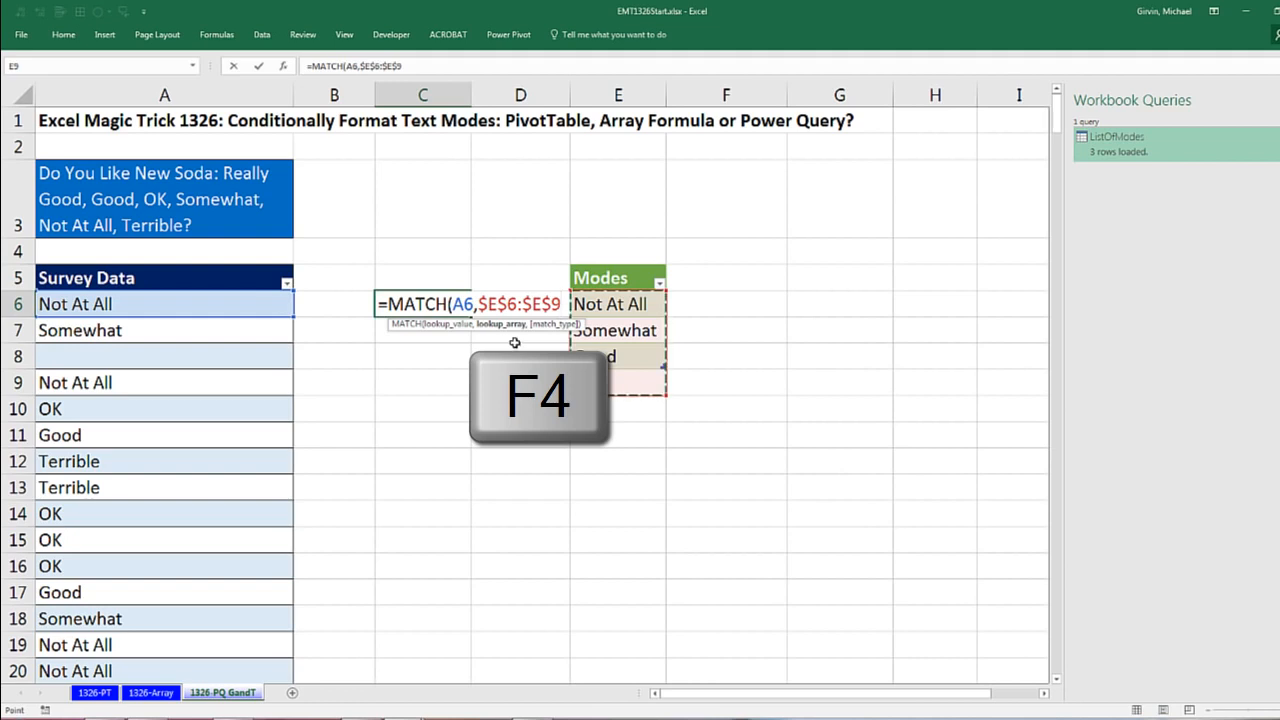
pyautogui.press('BackSpace')
pyautogui.write('8')
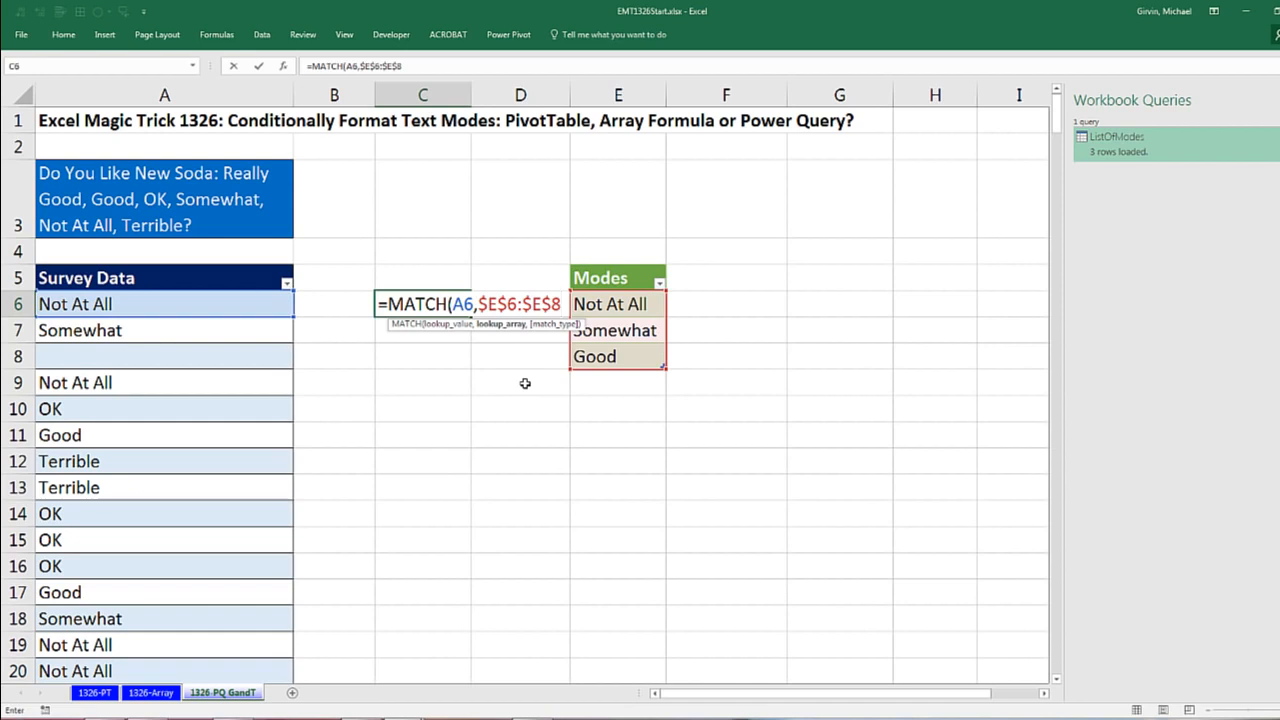
pyautogui.write(',0)')
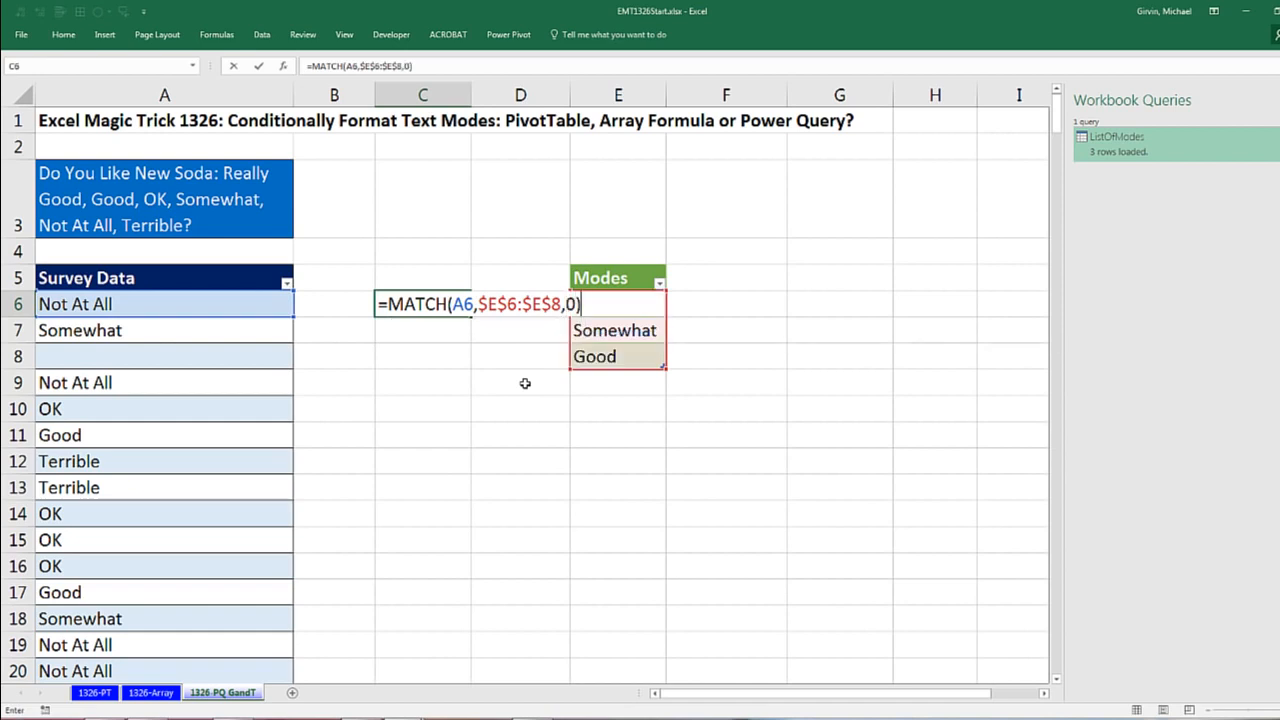
pyautogui.hotkey('ctrl', 'Return')
# Step: Copy the MATCH formula from C6 down through C316, alongside the last survey answer
pyautogui.hotkey('ctrl', 'c')
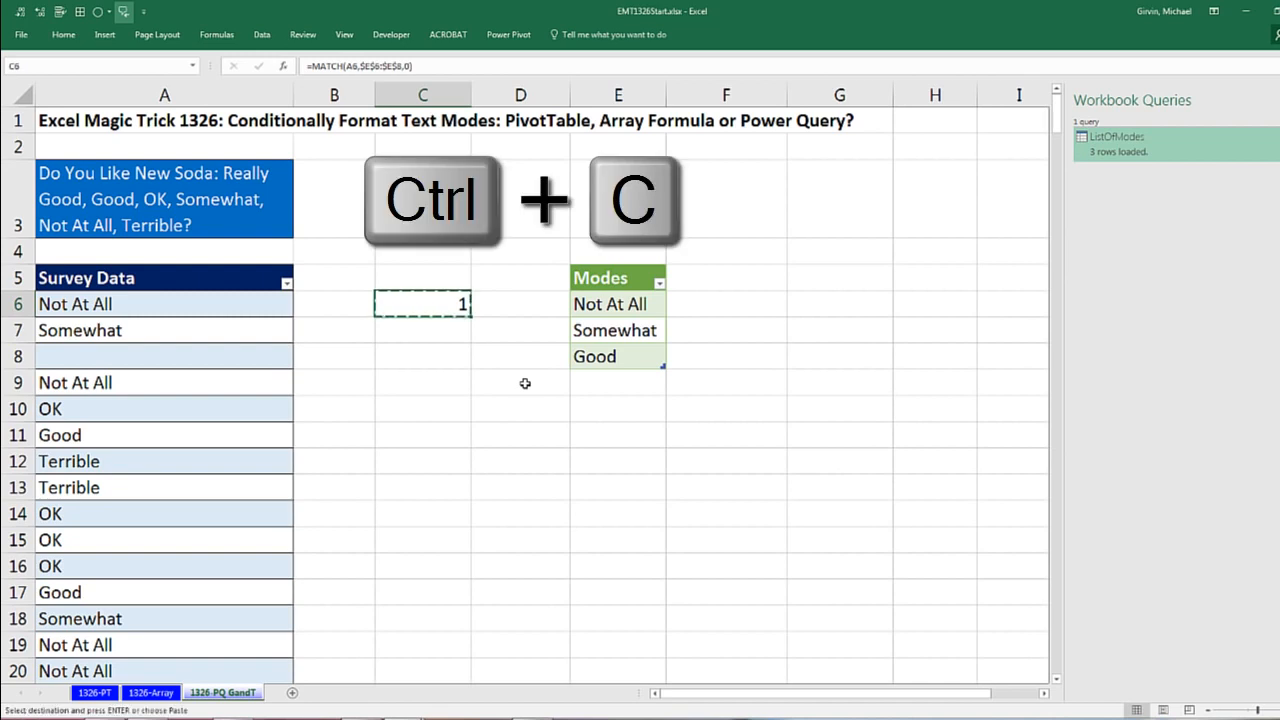
pyautogui.press('Left')
pyautogui.press('Left')
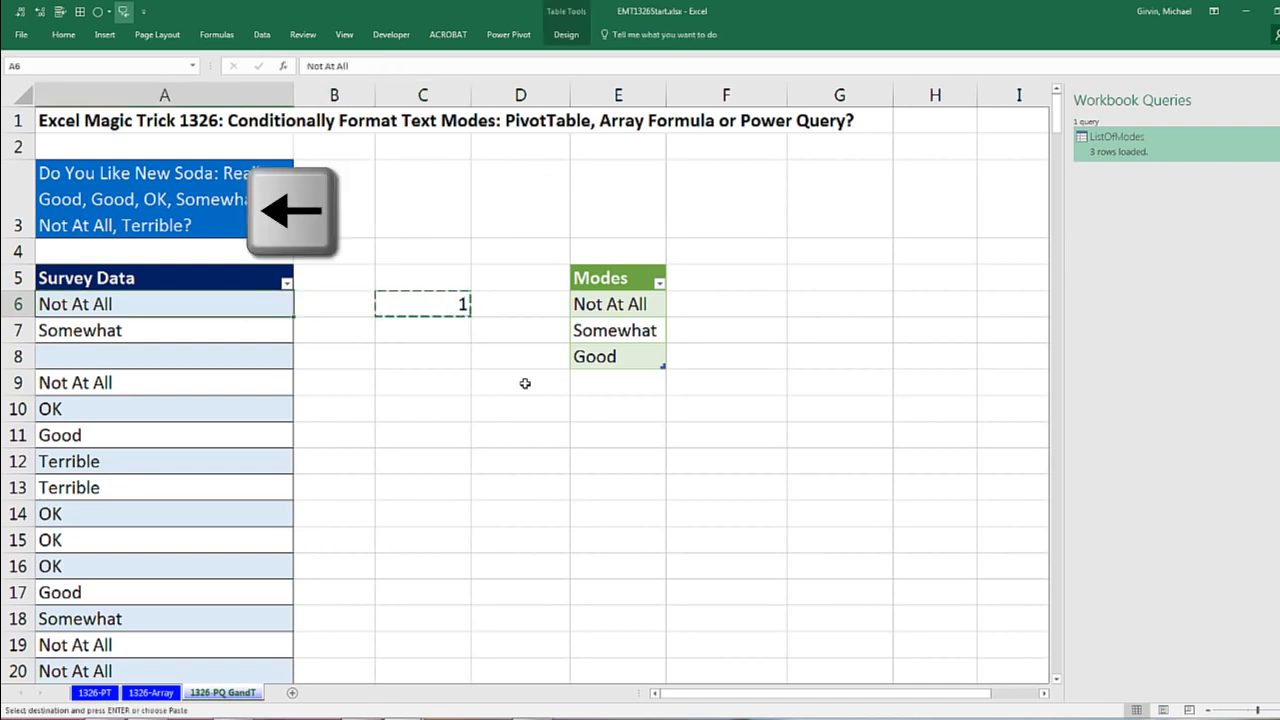
pyautogui.hotkey('ctrl', 'Down')
pyautogui.hotkey('ctrl', 'Down')
pyautogui.hotkey('ctrl', 'Down')
pyautogui.press('Right')
pyautogui.press('Right')
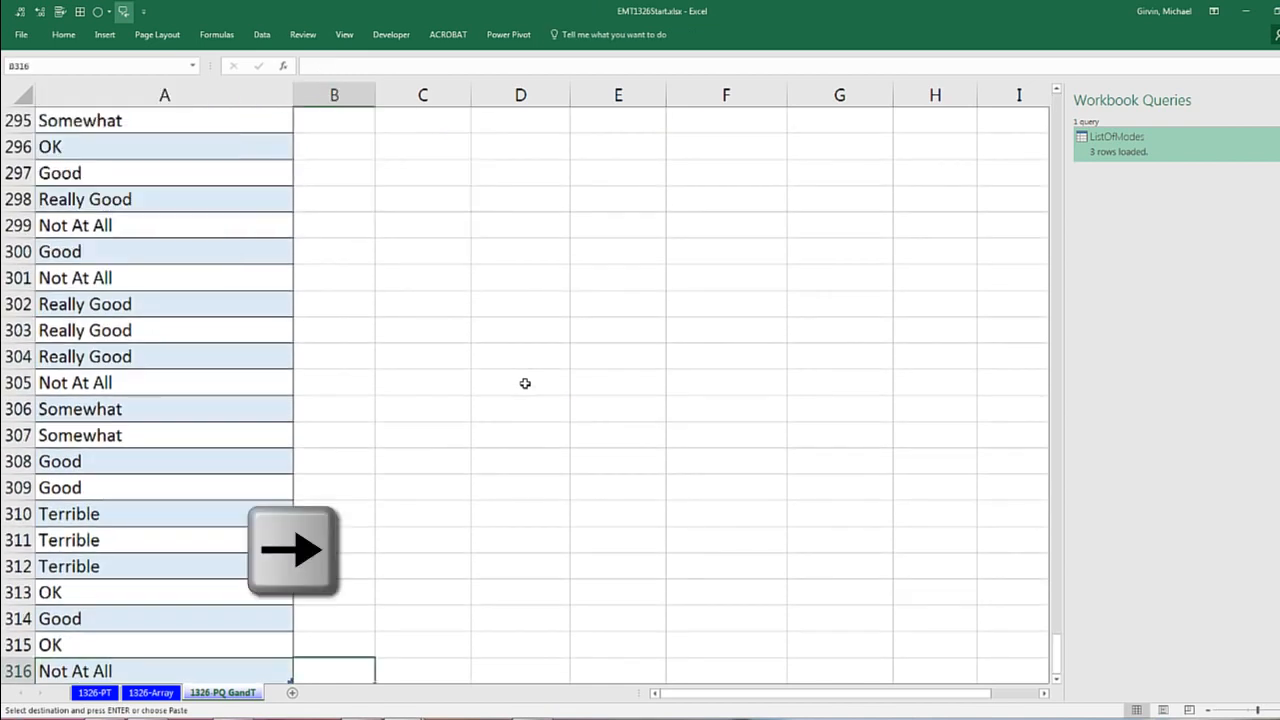
pyautogui.hotkey('ctrl', 'shift', 'Up')
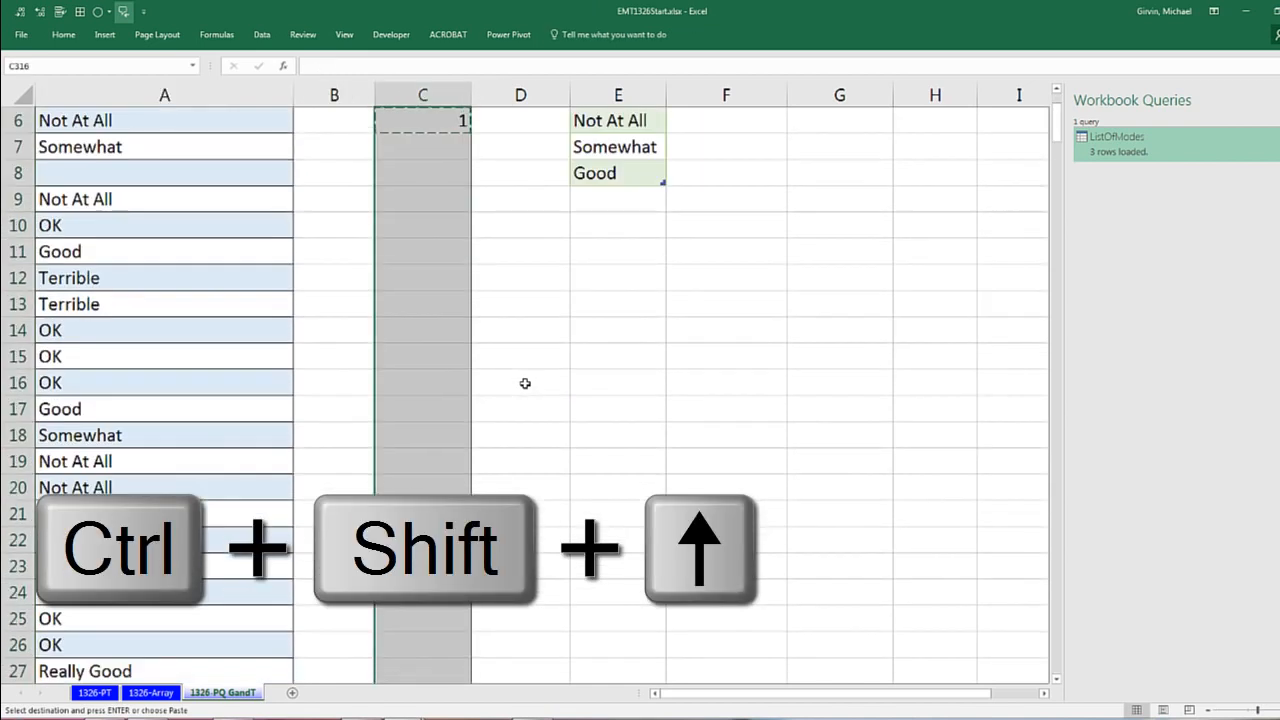
pyautogui.hotkey('ctrl', 'v')
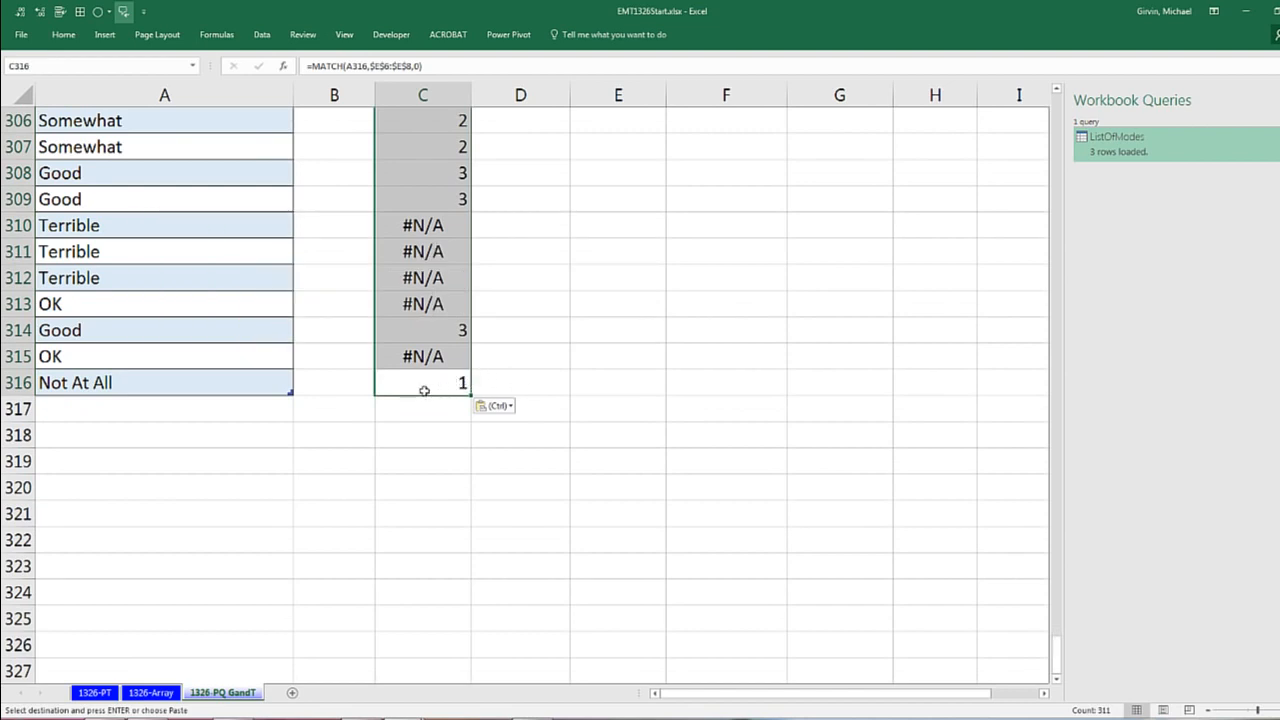
pyautogui.hotkey('ctrl', '.')
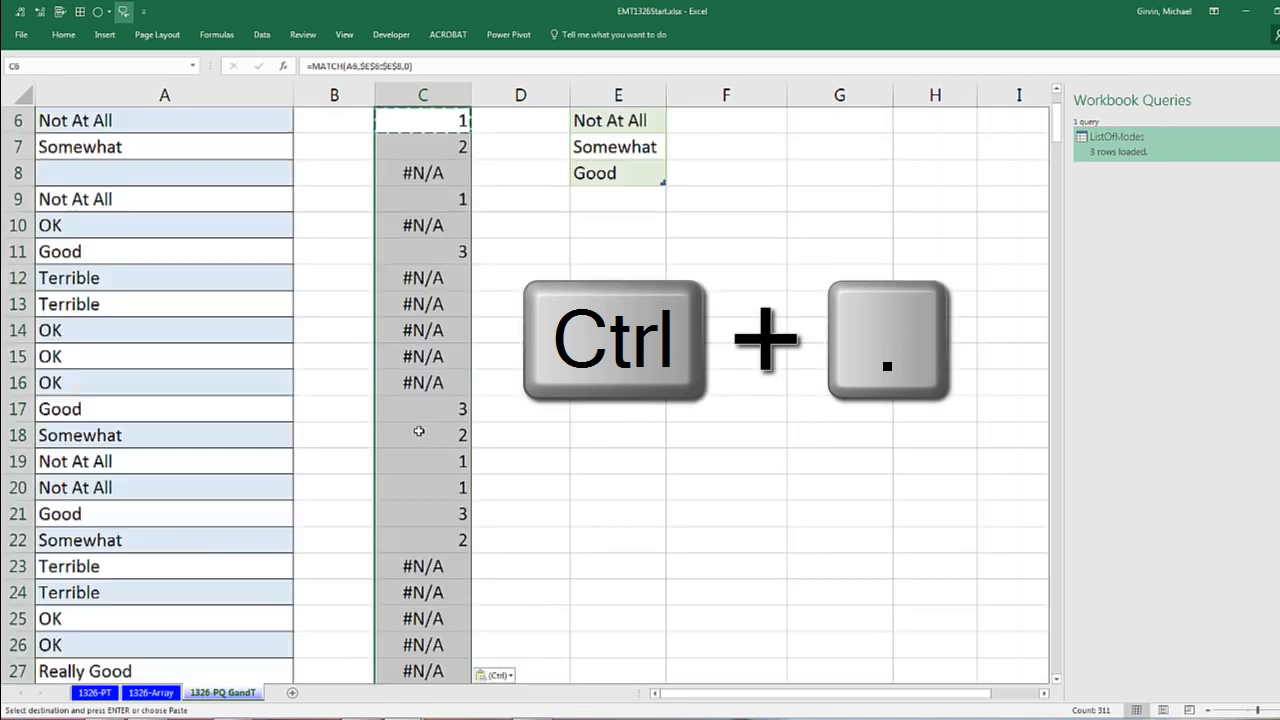
pyautogui.scroll(2, 419, 431)
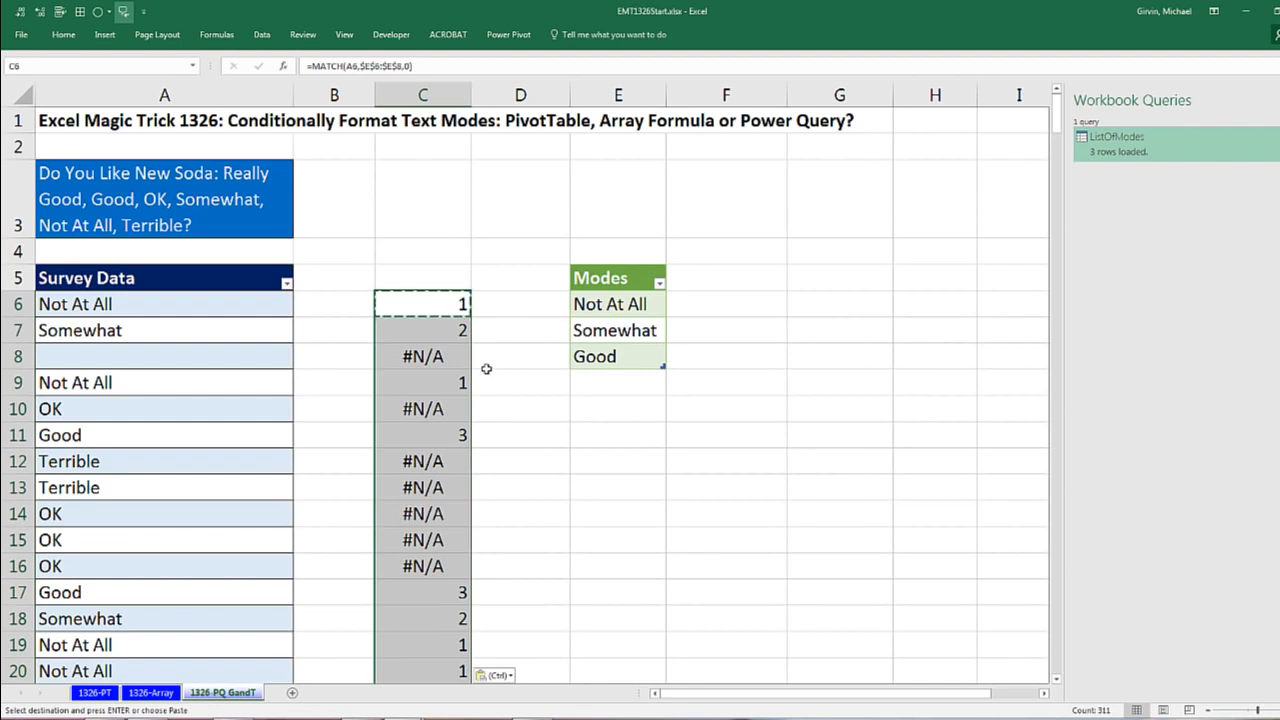
# Step: Copy the text of the MATCH formula in C6 and leave the cell unchanged
pyautogui.doubleClick(455, 303)
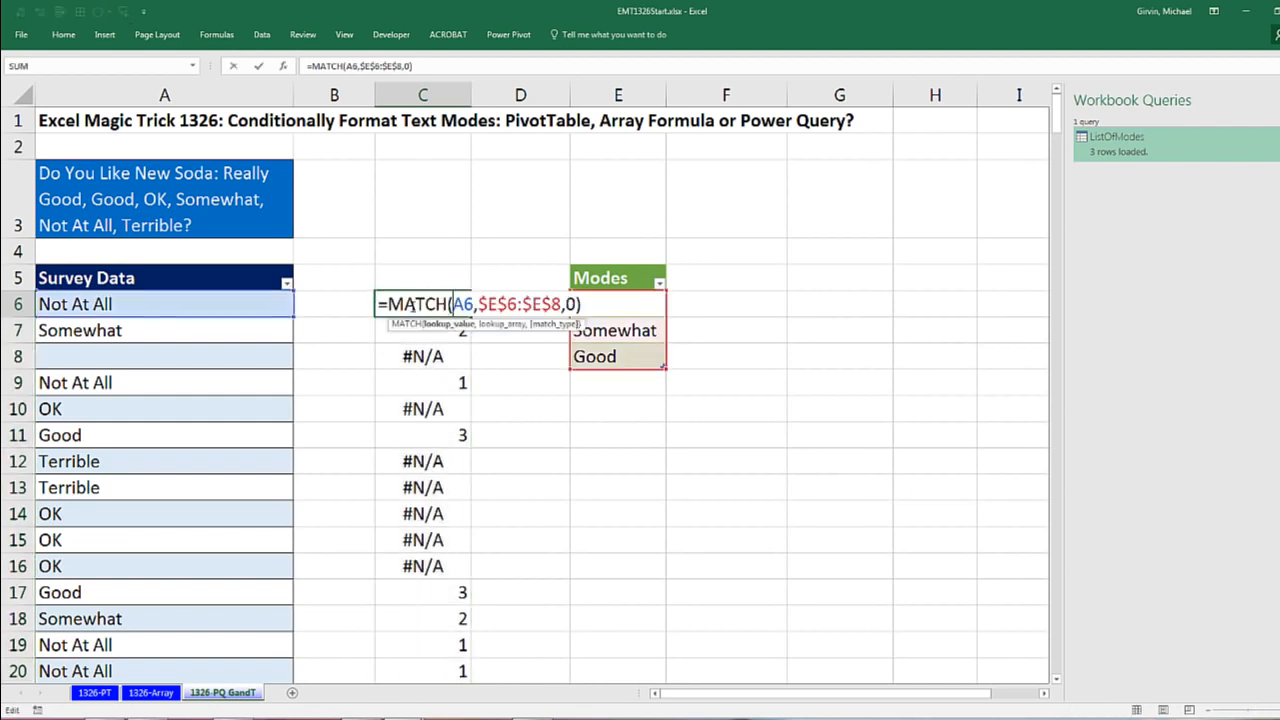
pyautogui.moveTo(381, 303); pyautogui.dragTo(604, 300)
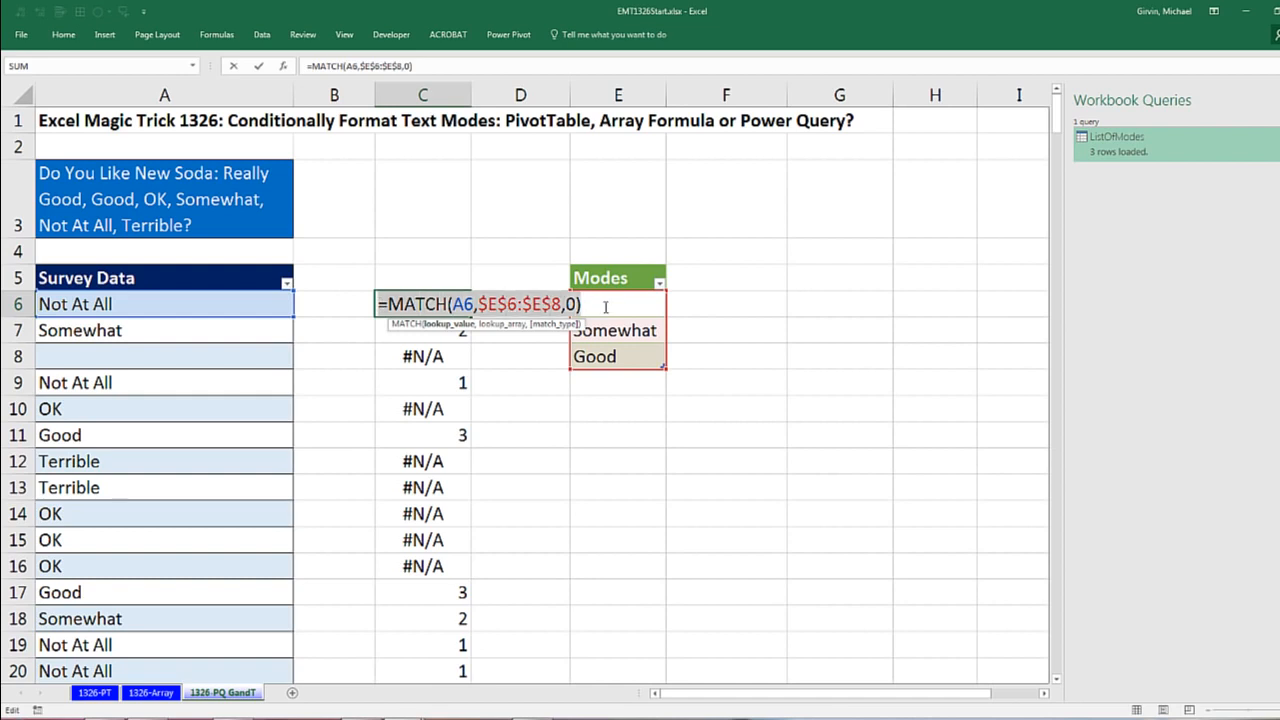
pyautogui.hotkey('ctrl', 'c')
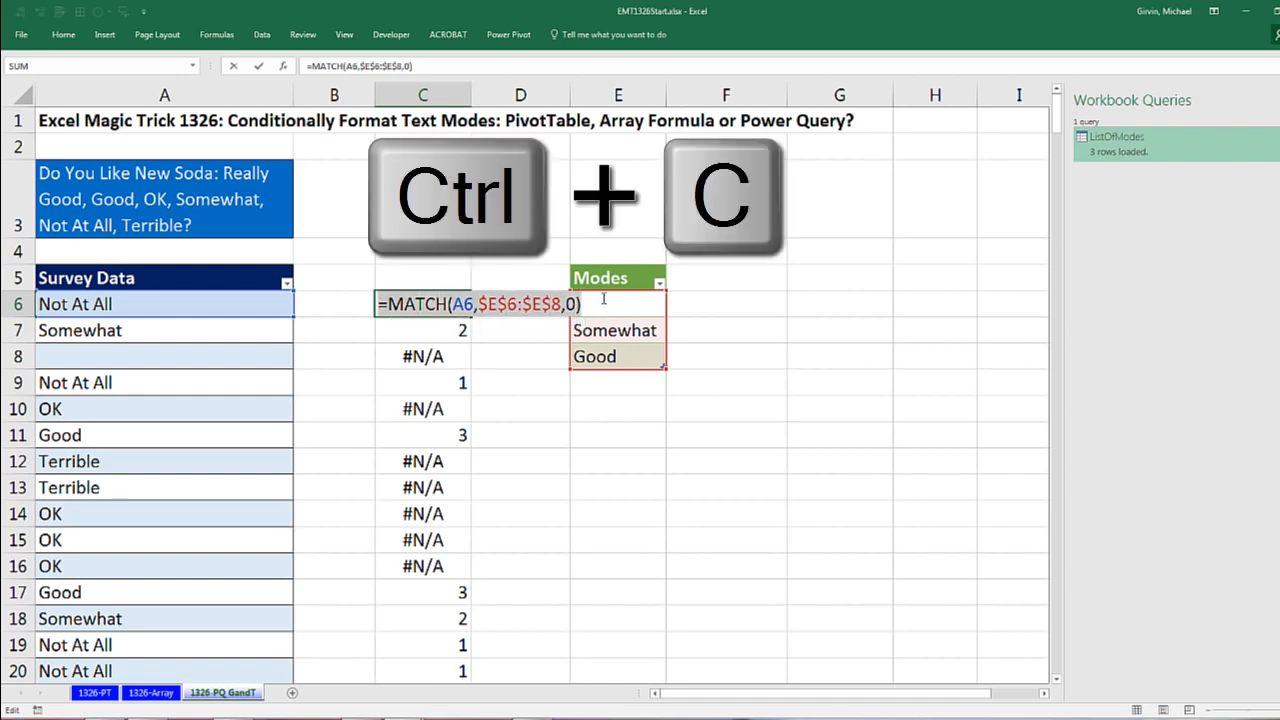
pyautogui.press('Escape')
# Step: Create a formula-based conditional formatting rule for all Survey Data answers from A6 down, using =MATCH(A6,$E$6:$E$8,0)
pyautogui.moveTo(250, 309); pyautogui.dragTo(232, 370)
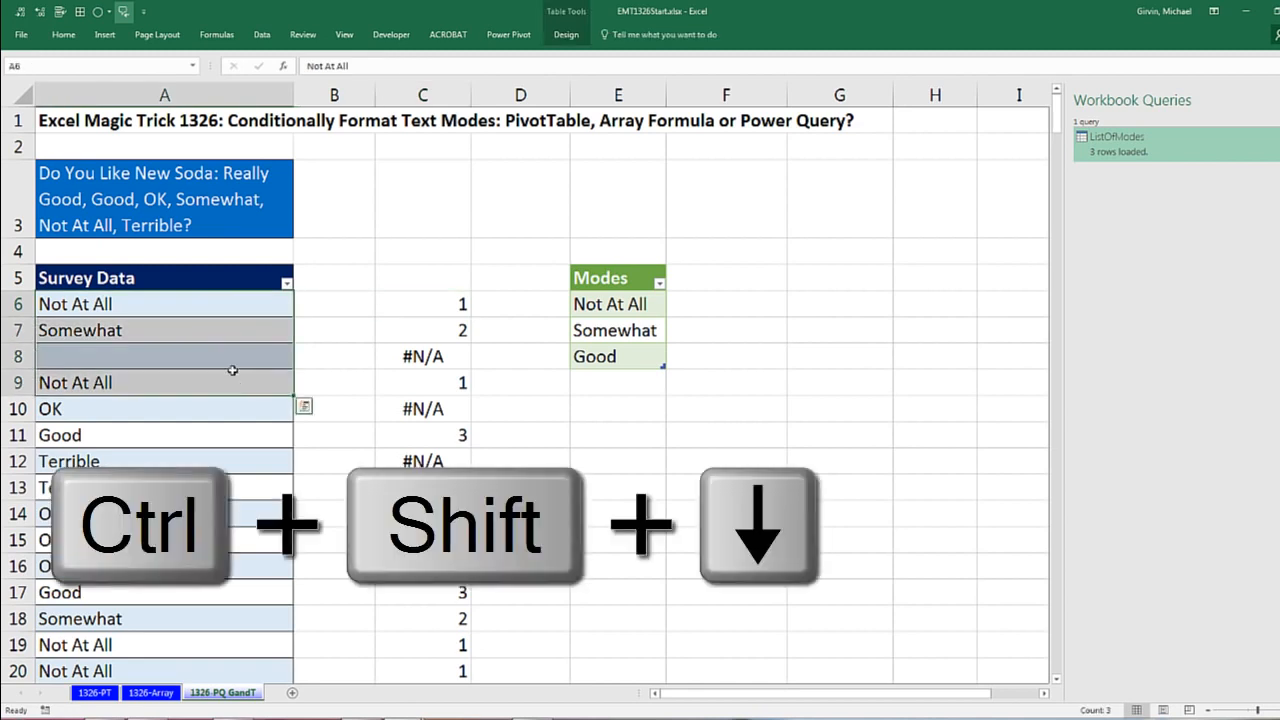
pyautogui.hotkey('ctrl', 'shift', 'Down')
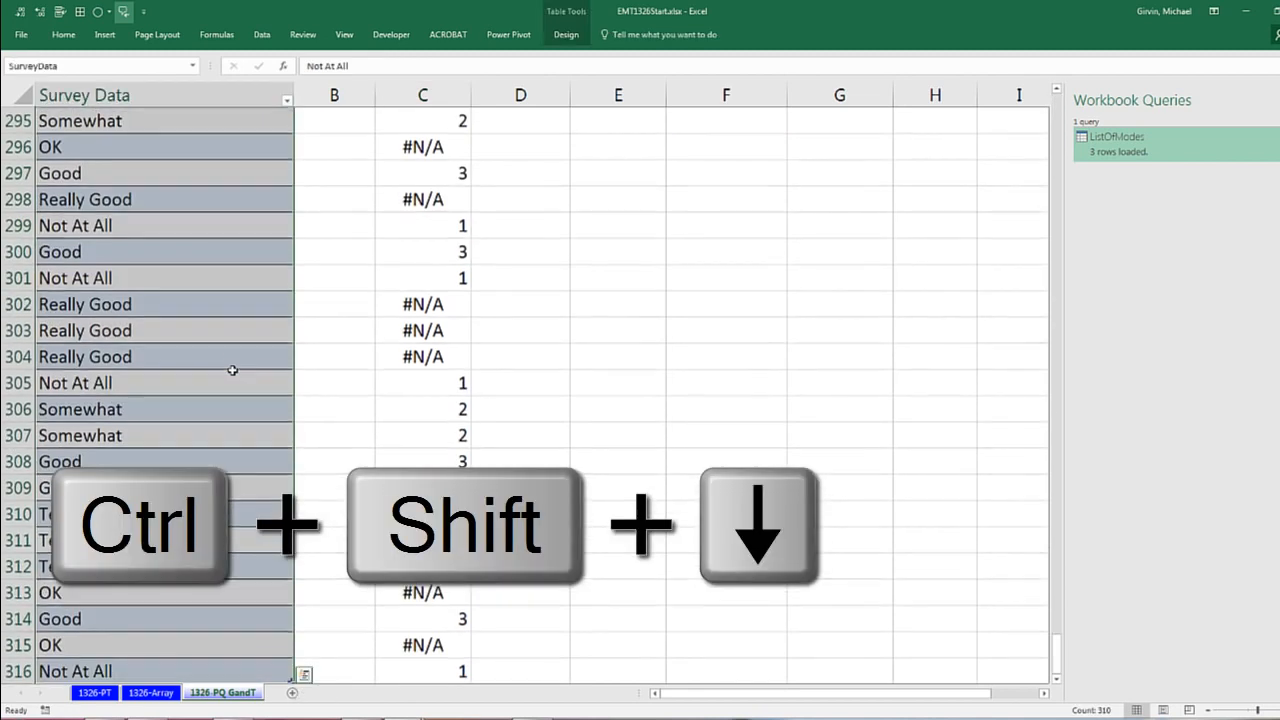
pyautogui.click(70, 38)
pyautogui.click(577, 92)
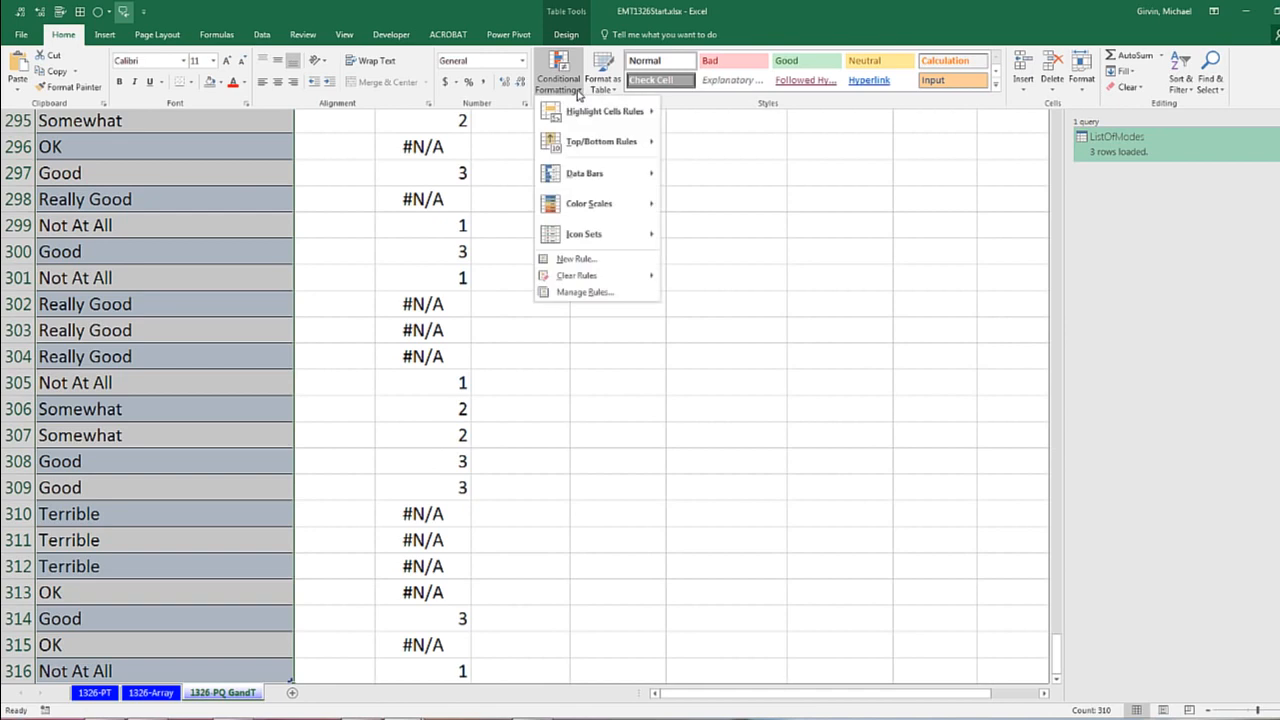
pyautogui.click(590, 260)
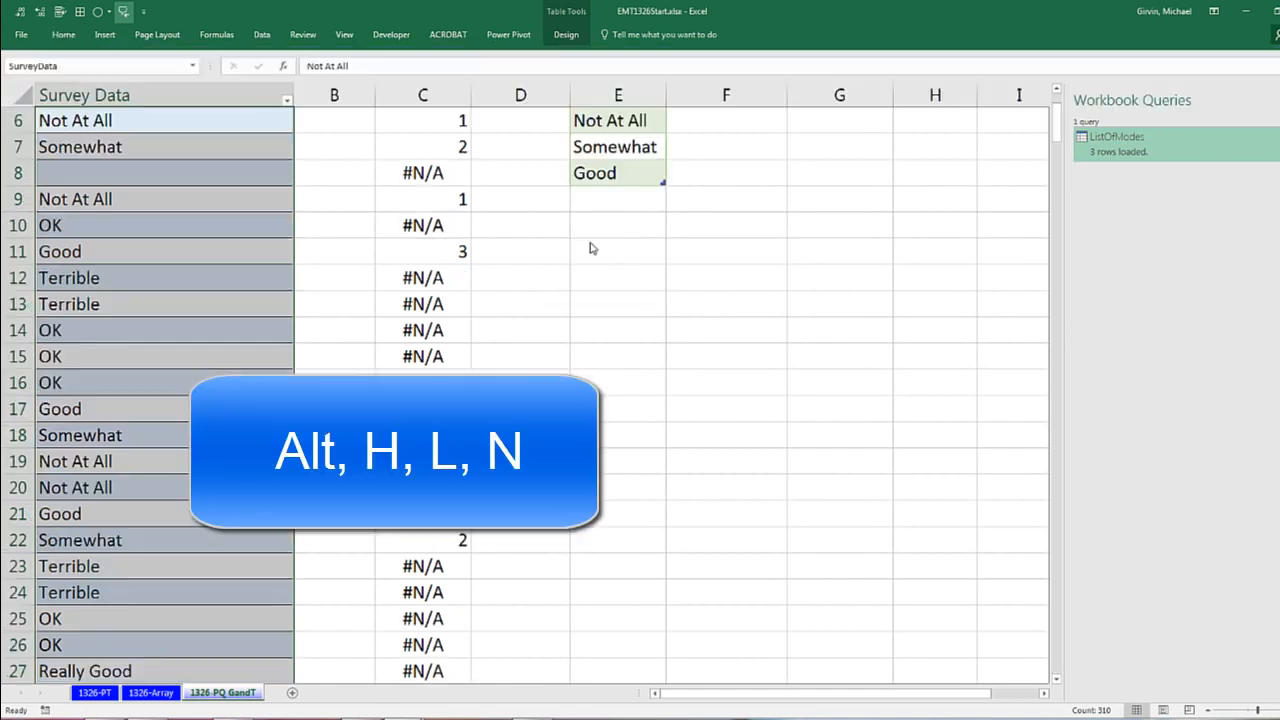
pyautogui.hotkey('alt', 'h')
pyautogui.press('l')
pyautogui.press('n')
pyautogui.moveTo(352, 149); pyautogui.dragTo(618, 155)
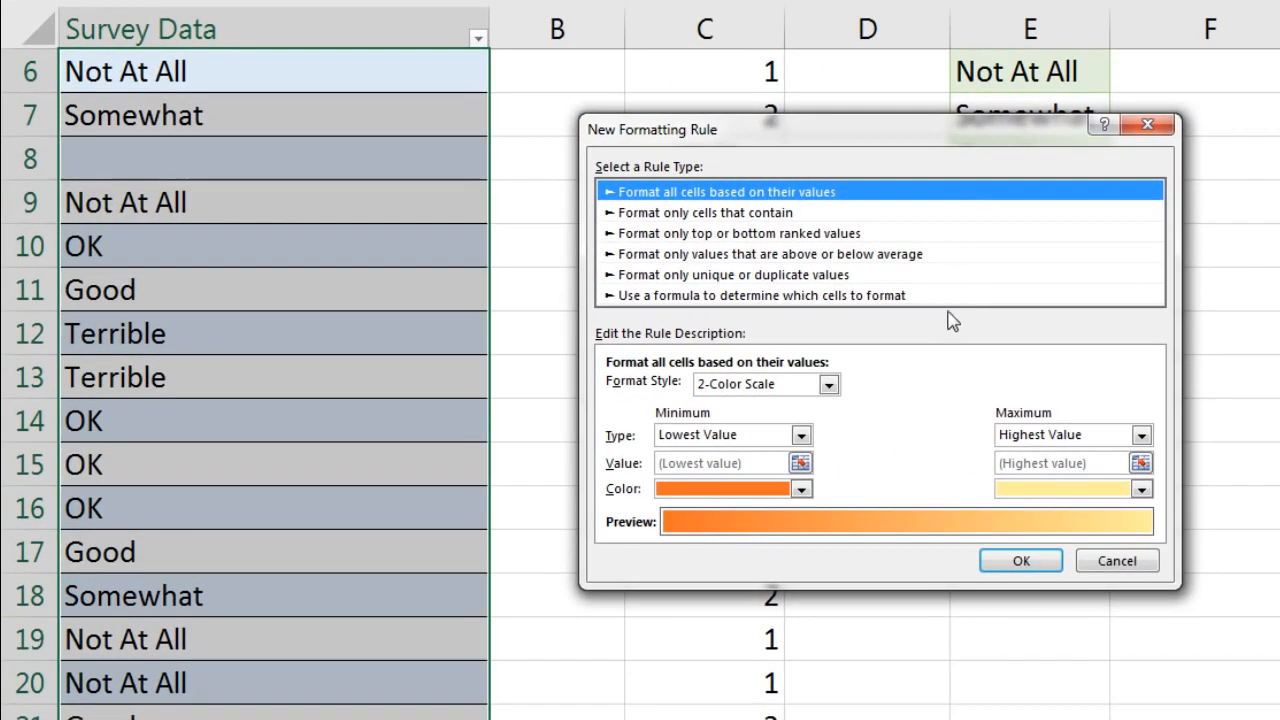
pyautogui.press('pagedown')
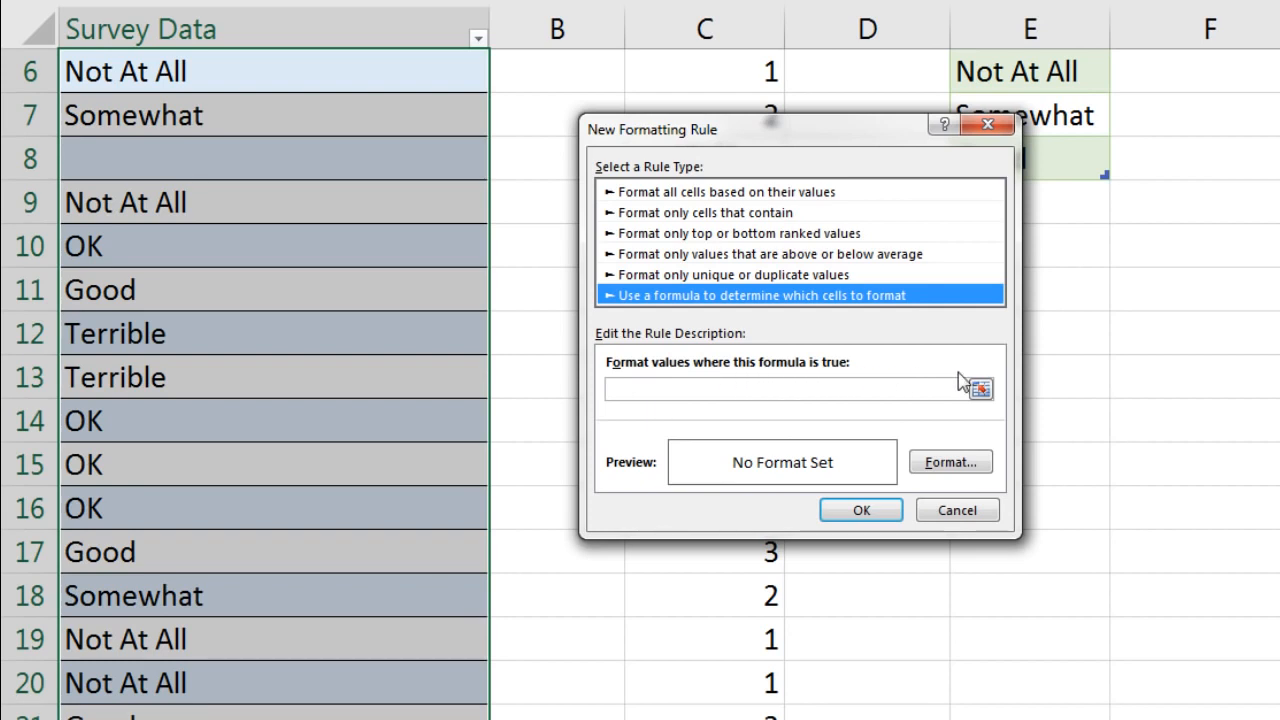
pyautogui.press('Tab')
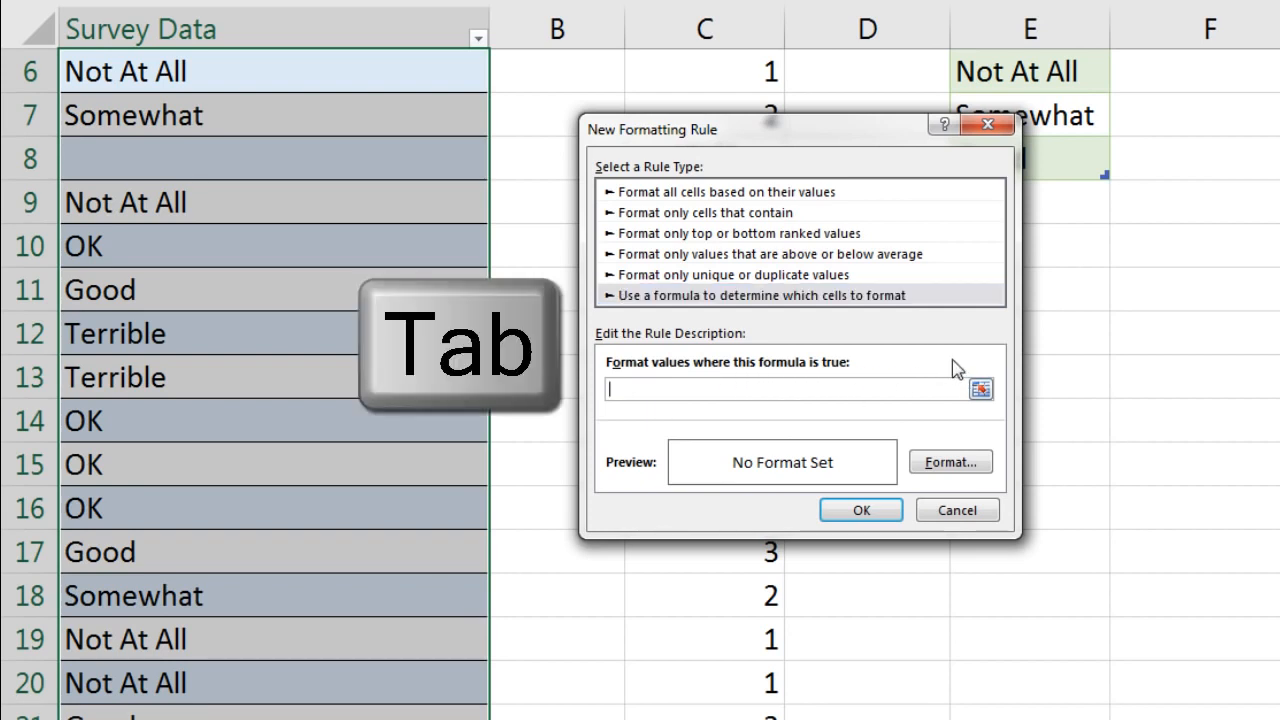
pyautogui.hotkey('ctrl', 'v')
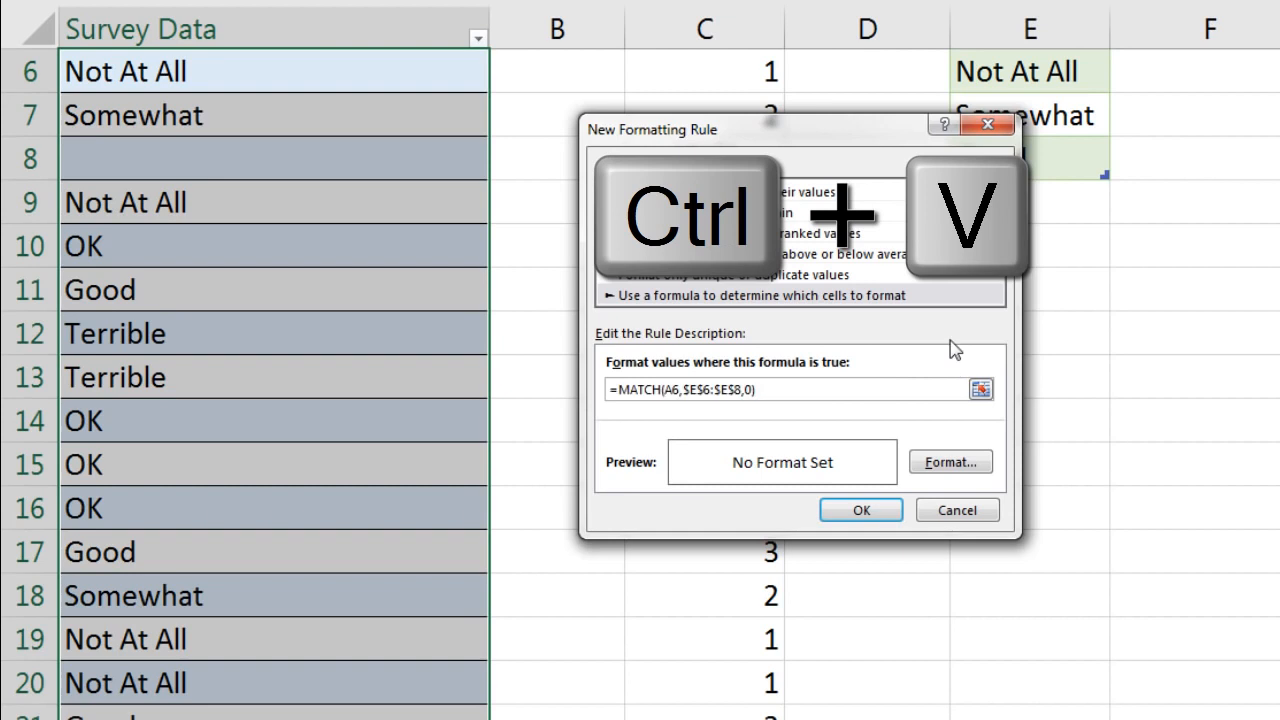
# Step: Give the new rule a yellow fill and apply it to the survey answers
pyautogui.click(955, 462)
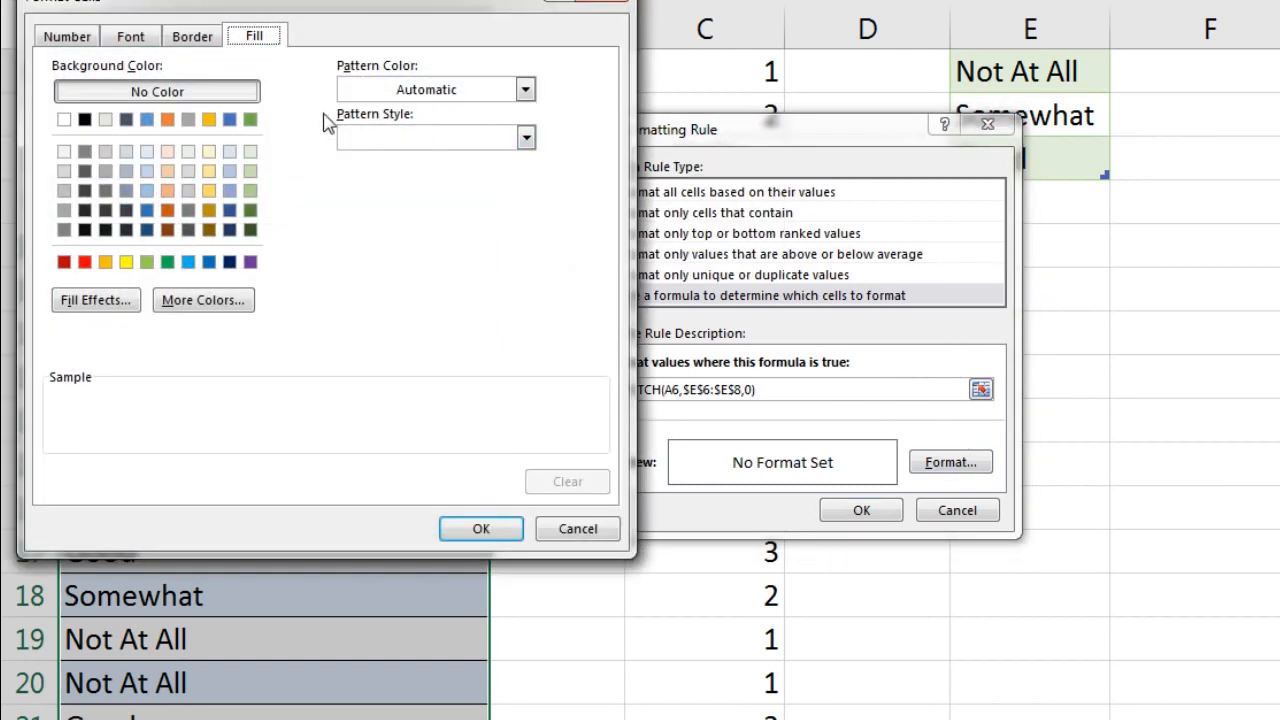
pyautogui.click(126, 262)
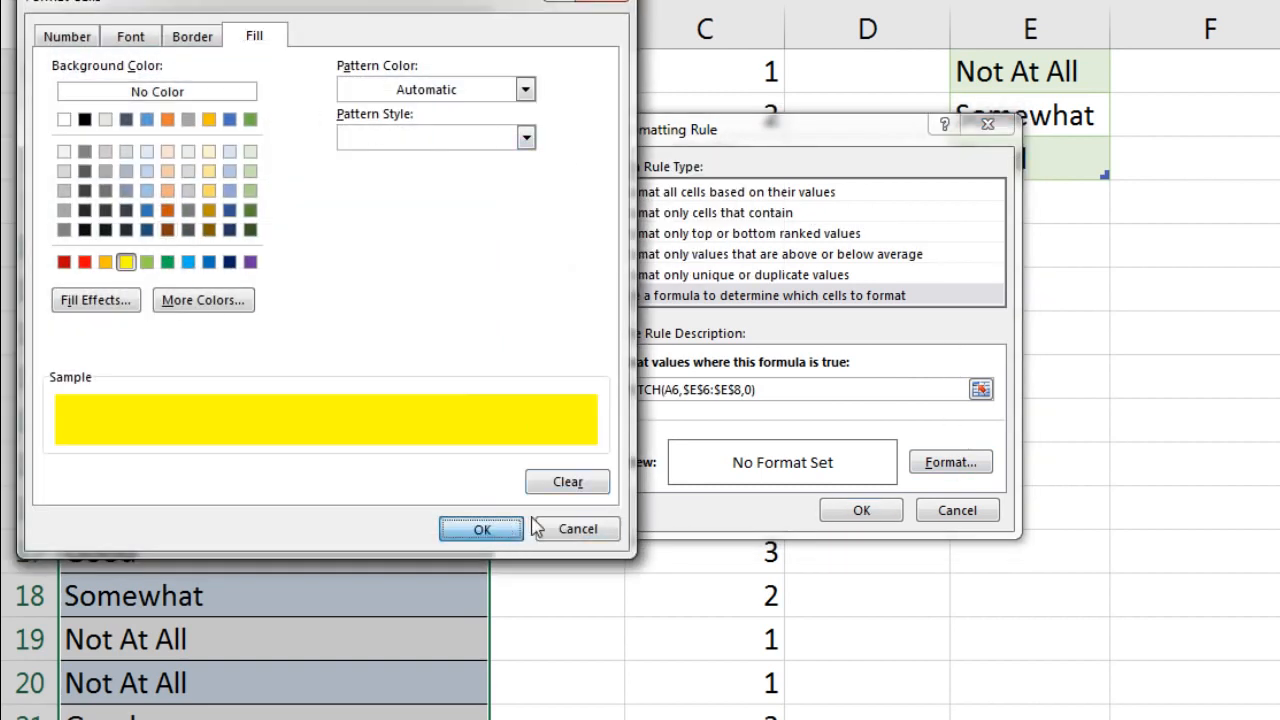
pyautogui.click(482, 529)
pyautogui.click(862, 510)
# Step: Clear the survey answer in A7 and refresh the Modes table to test the formatting
pyautogui.scroll(2, 700, 545)
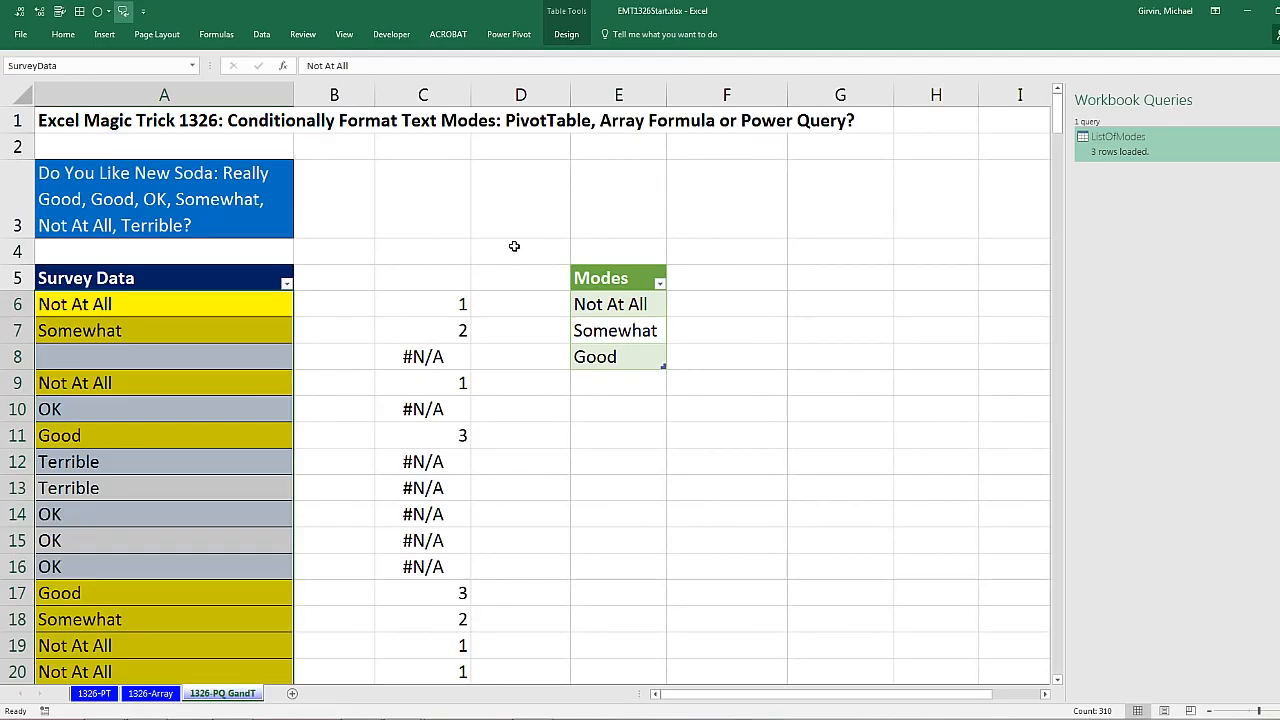
pyautogui.click(223, 327)
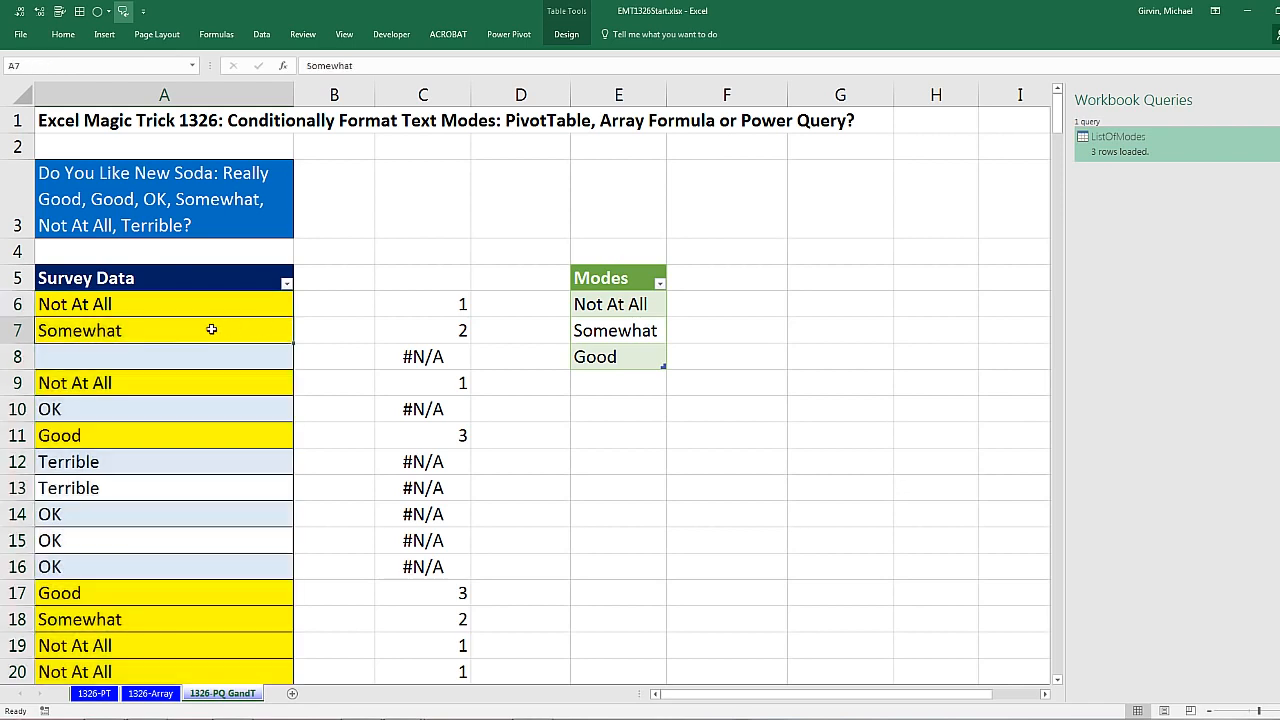
pyautogui.press('Delete')
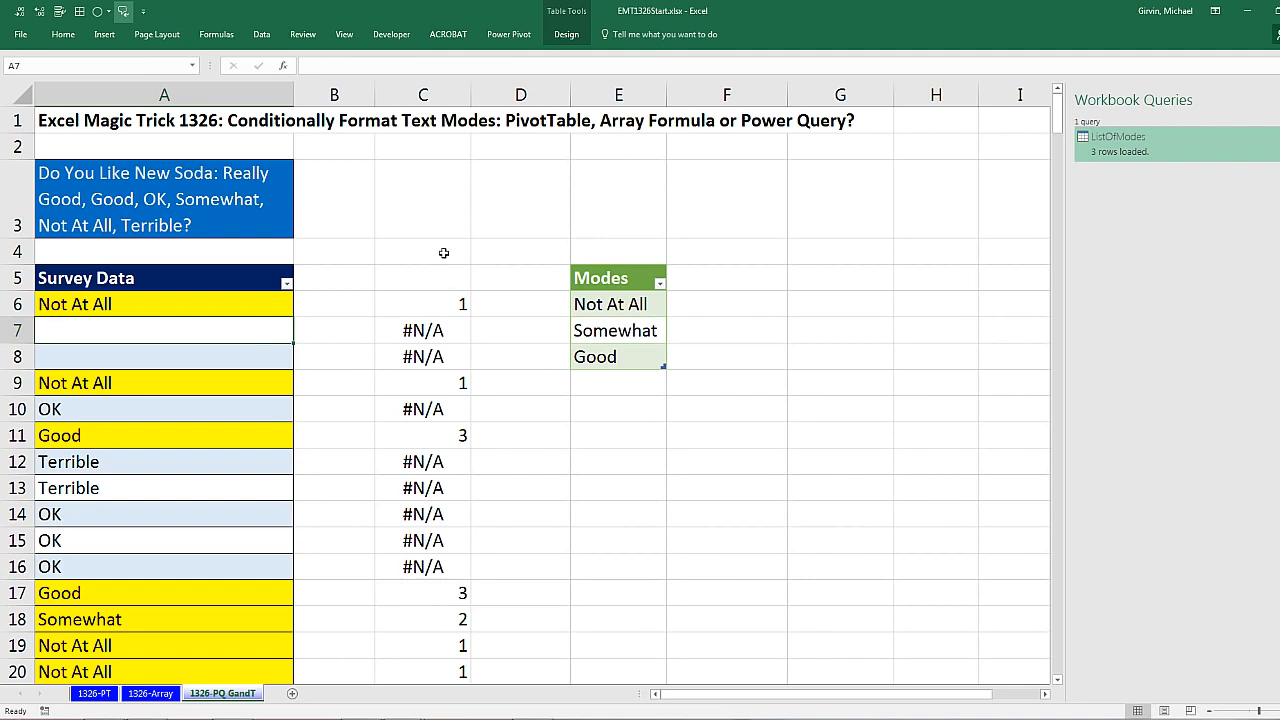
pyautogui.rightClick(590, 302)
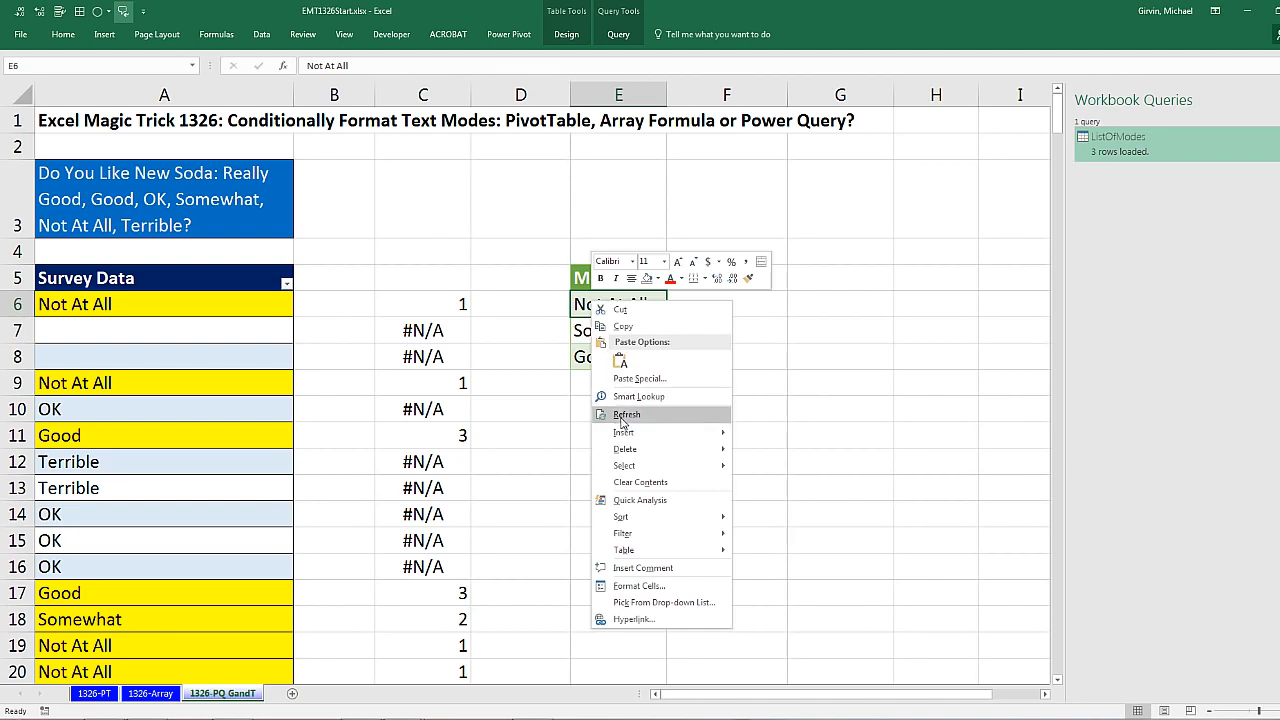
pyautogui.click(622, 415)
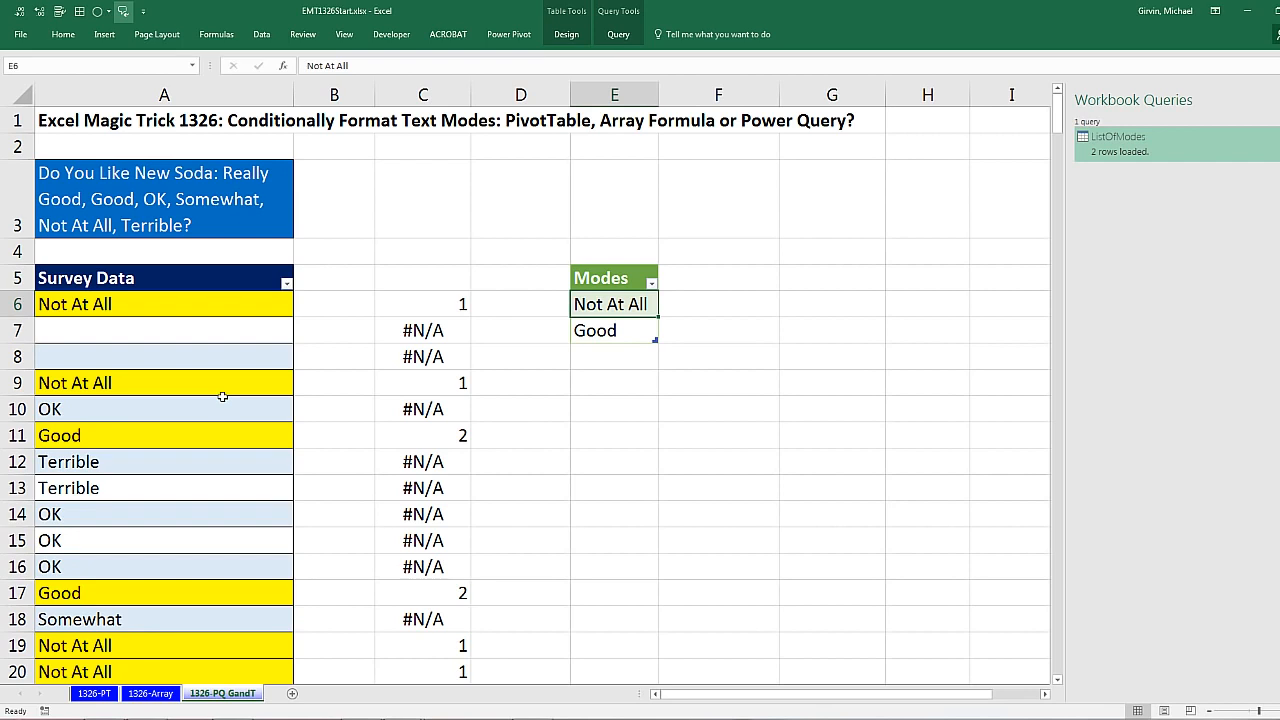
# Step: Re-enter Somewhat in A7 and refresh the Modes table
pyautogui.click(179, 337)
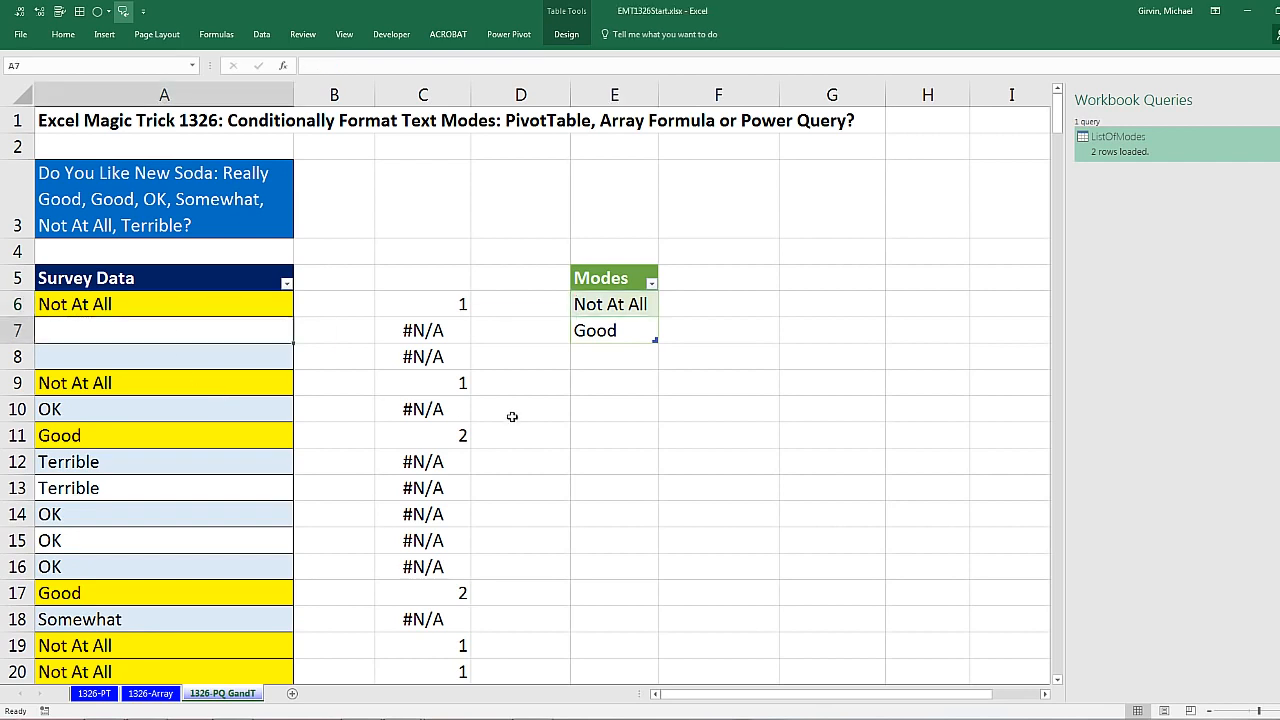
pyautogui.write('Somewhat')
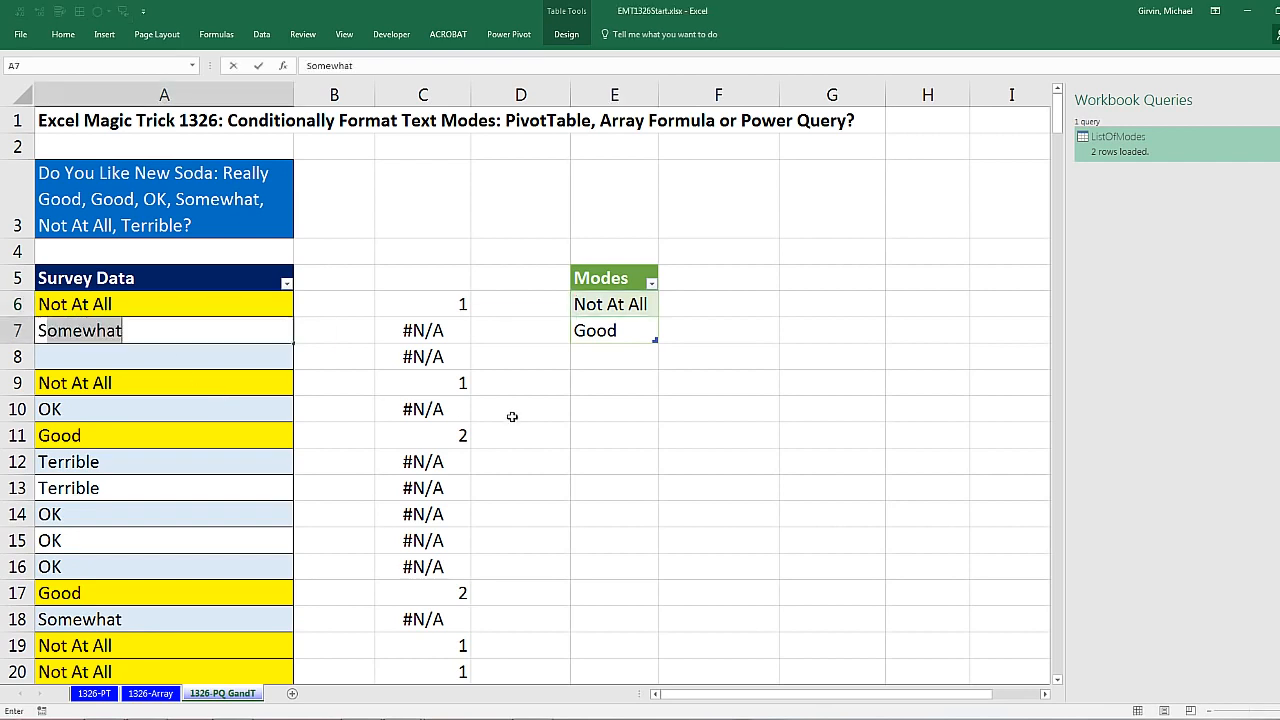
pyautogui.press('Return')
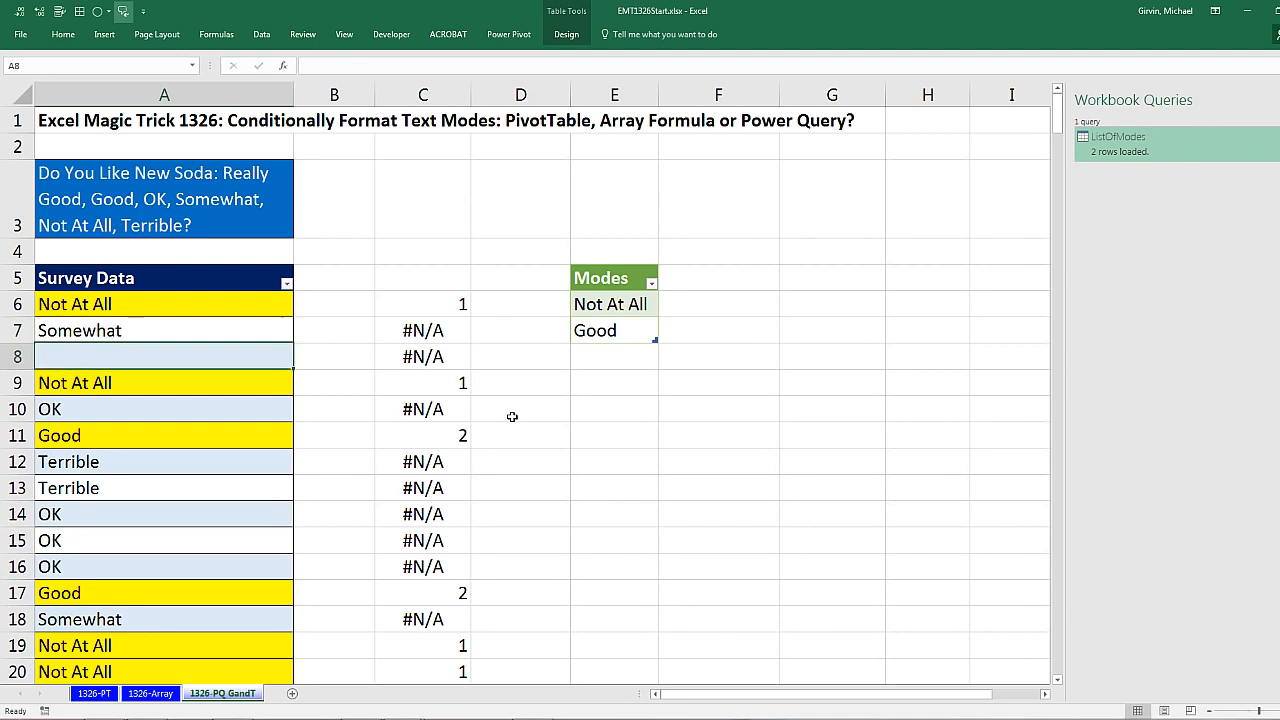
pyautogui.rightClick(614, 305)
pyautogui.click(650, 424)
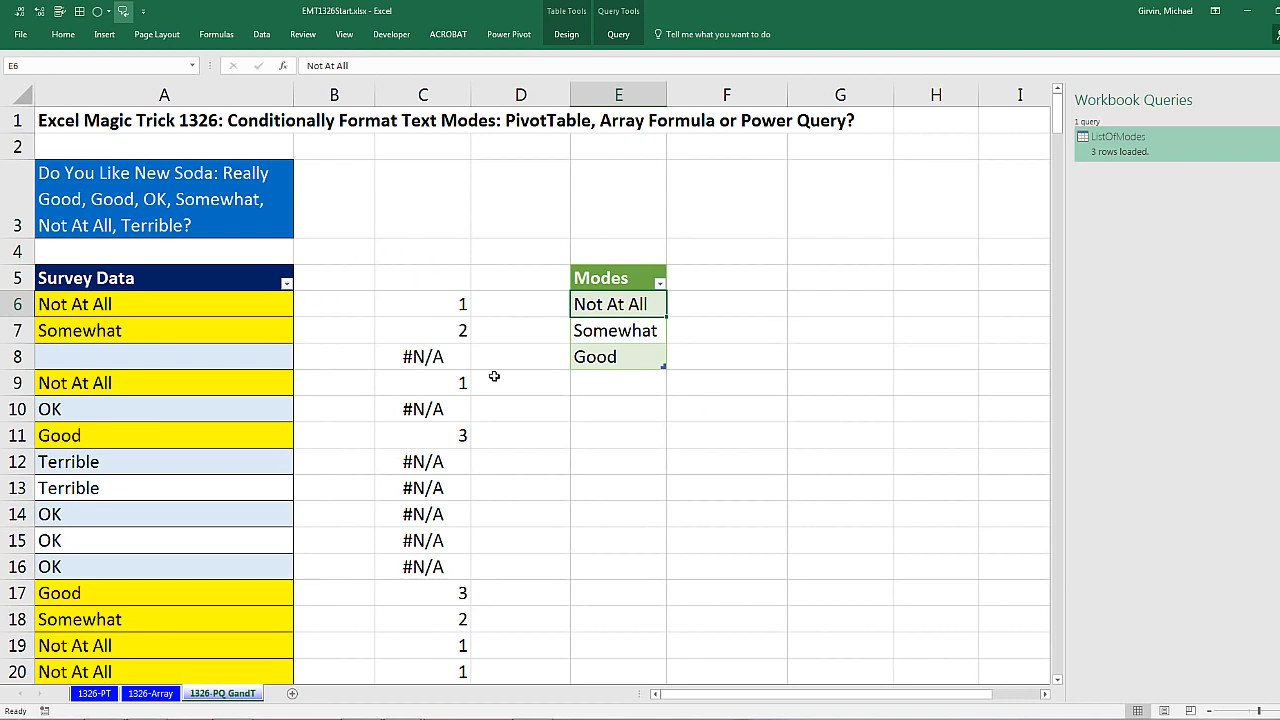
# Step: Review the array MATCH formula in cell B6 of the 1326-Array sheet
pyautogui.click(150, 693)
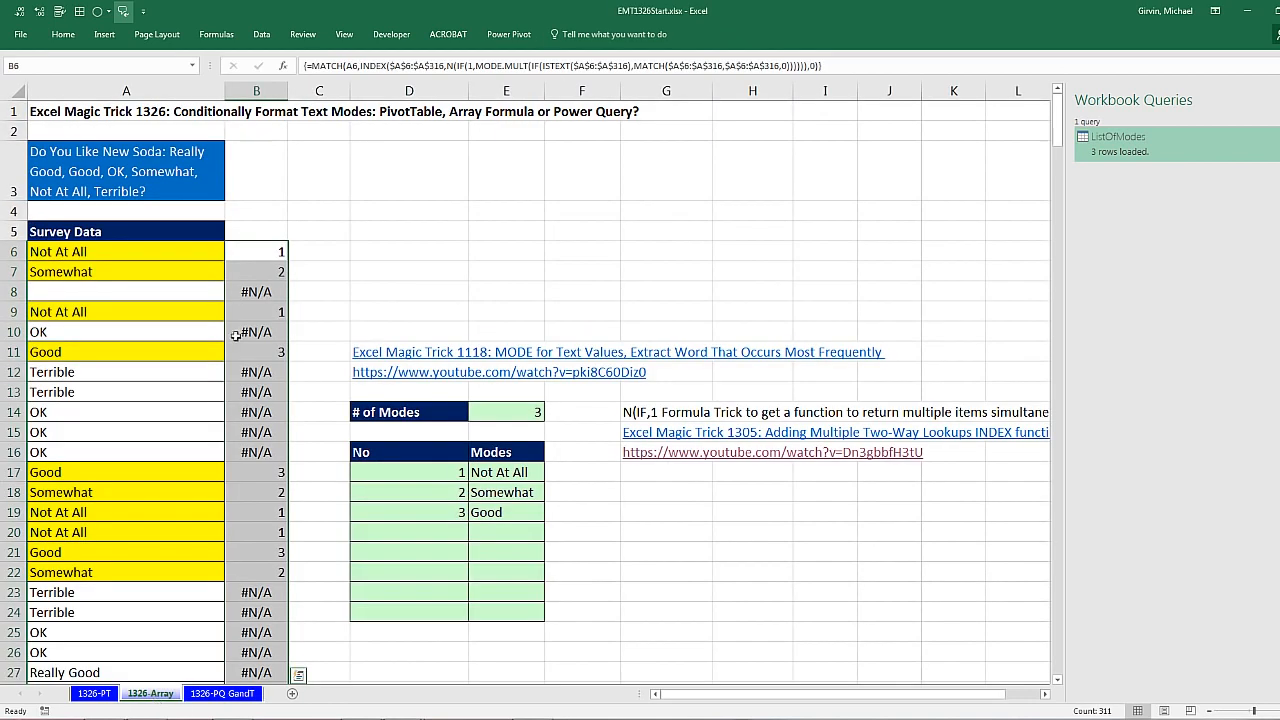
pyautogui.doubleClick(259, 251)
pyautogui.press('Escape')
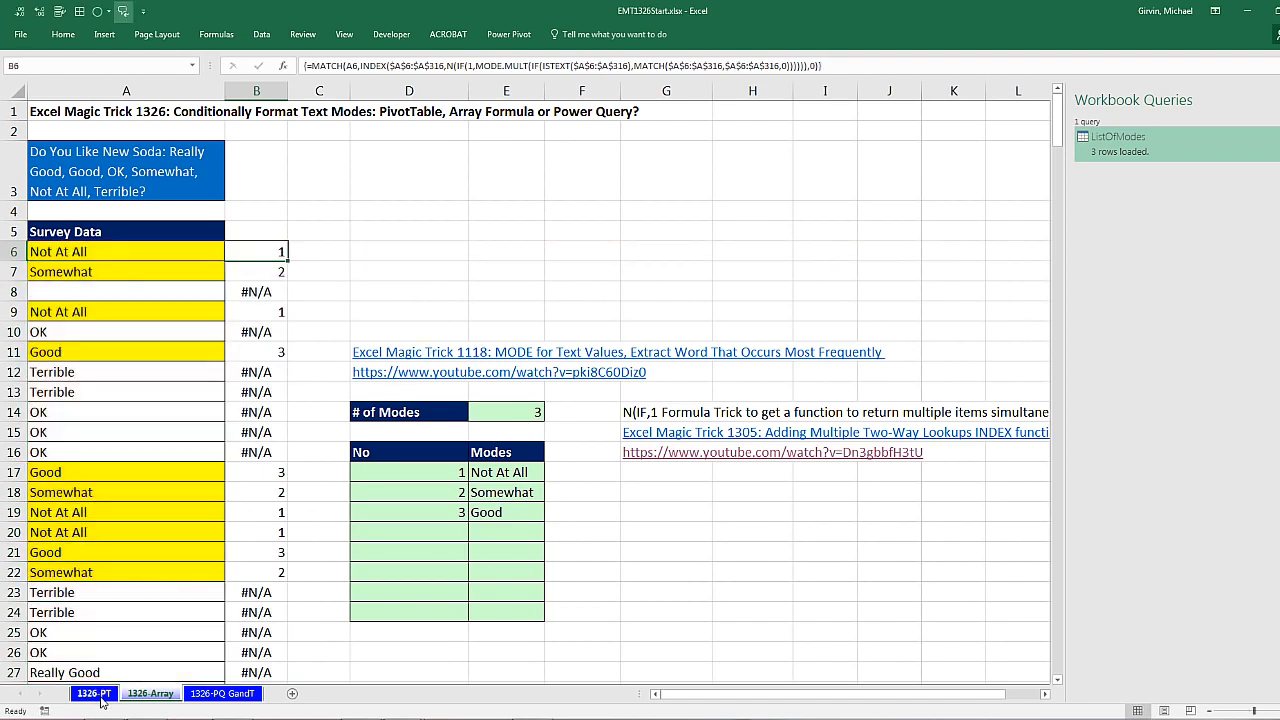